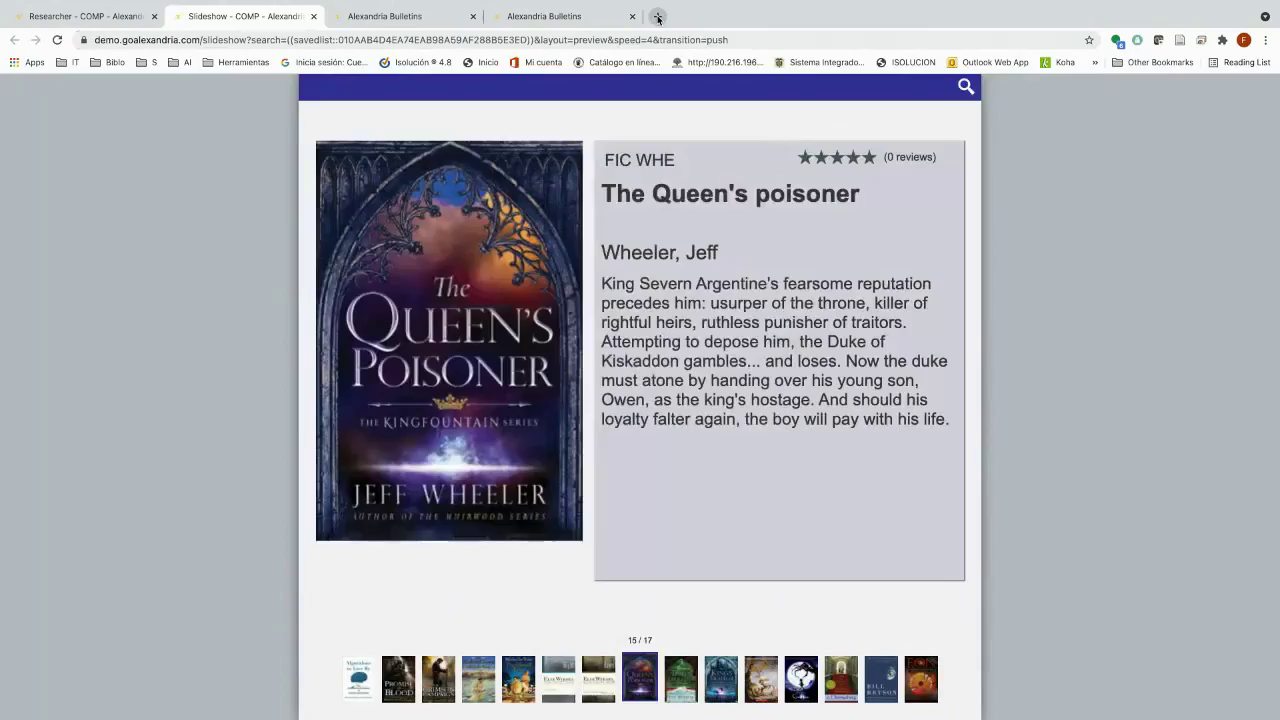
Open a new blank browser tab beside the Researcher saved-list slideshow.
left_click(657, 17)
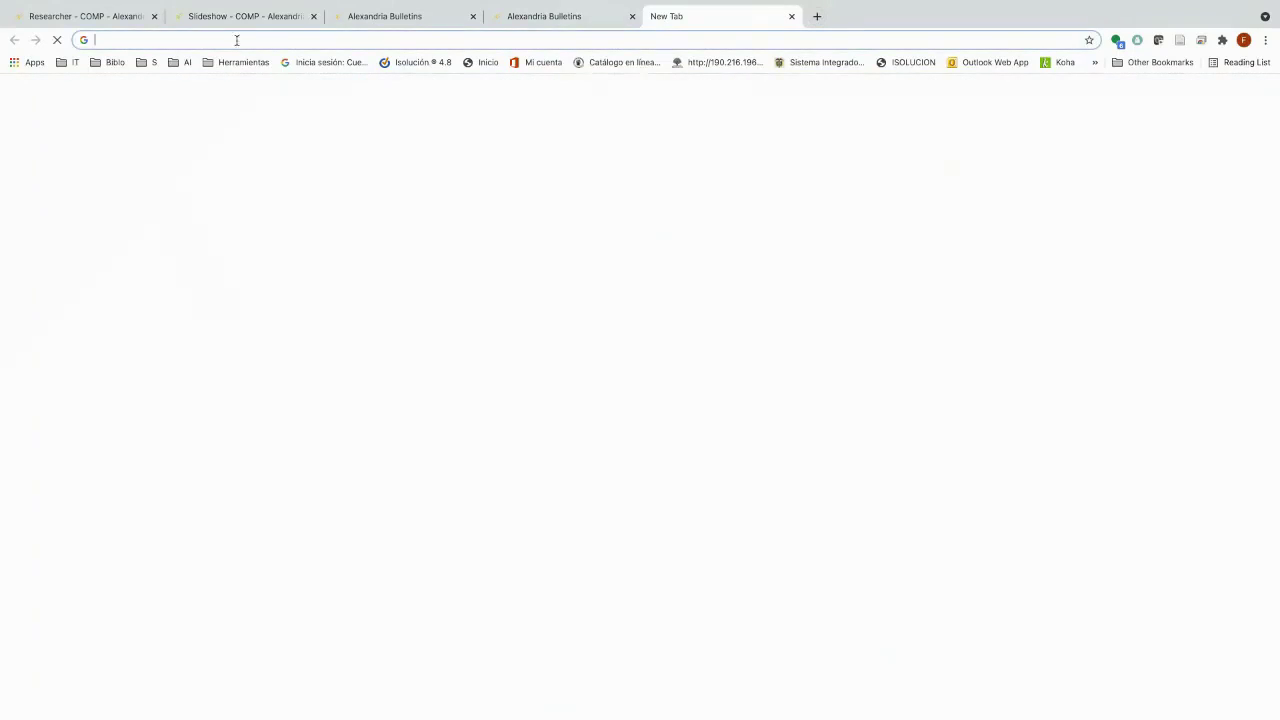
Load the Alexandria Support Center via the Support 7 bookmark in the IT folder.
left_click(74, 63)
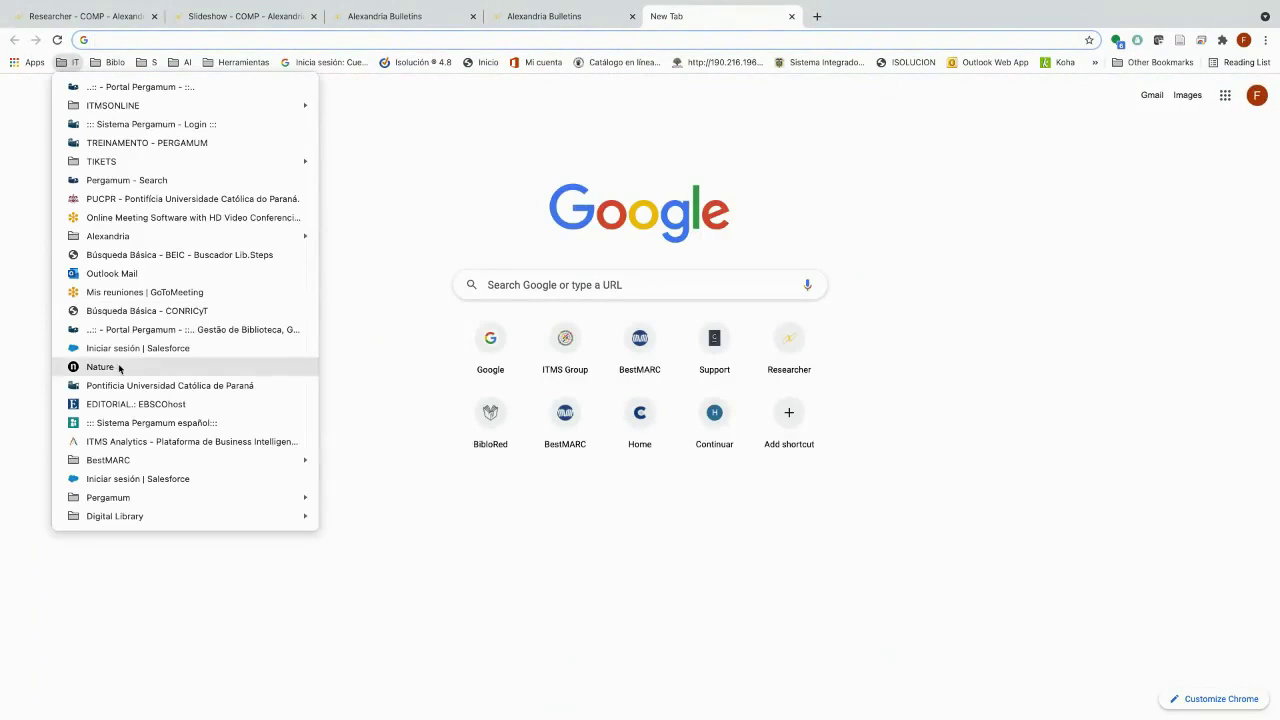
mouse_move(120, 241)
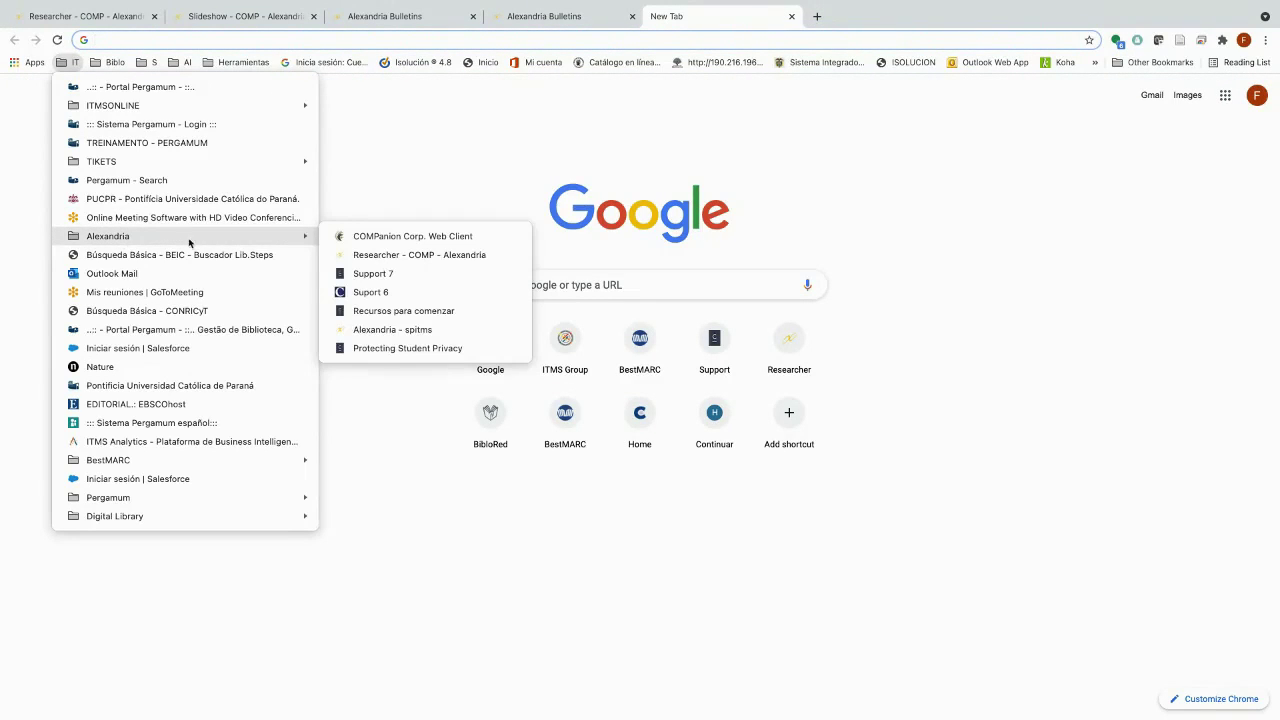
left_click(387, 278)
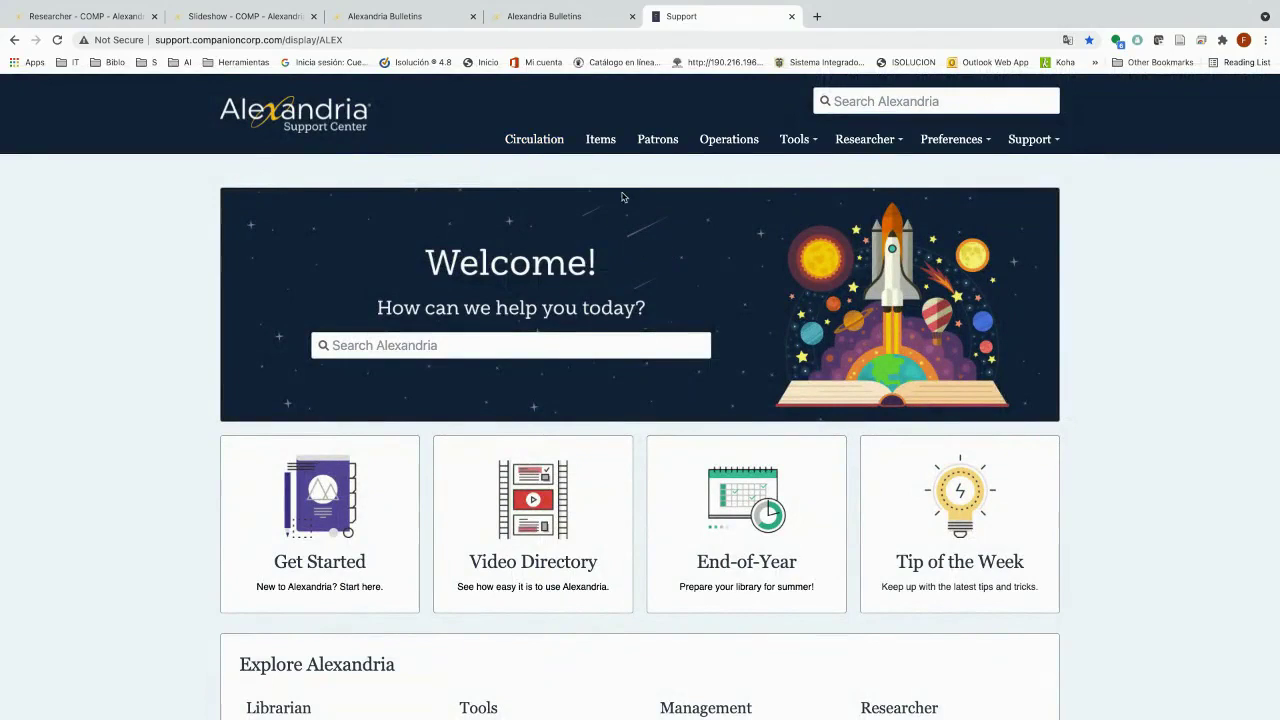
Read through the Manage Bulletins help article, then open the Import help article from Tools.
left_click(801, 143)
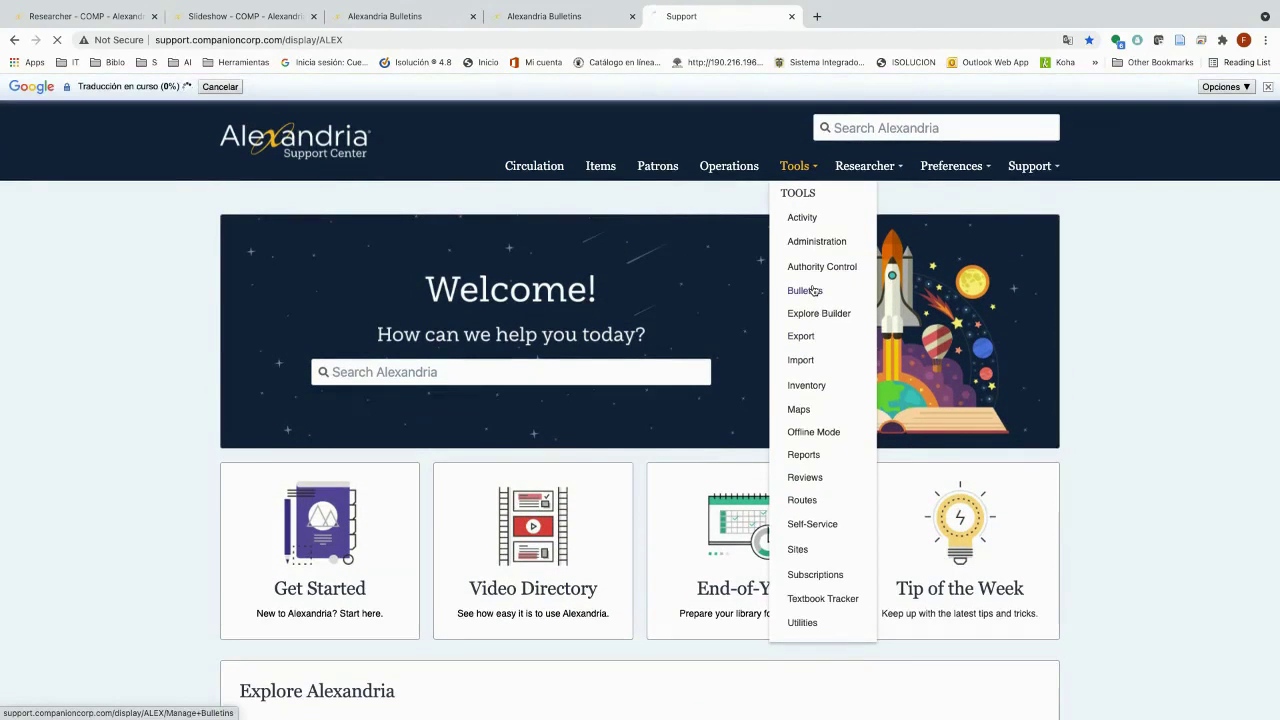
left_click(812, 290)
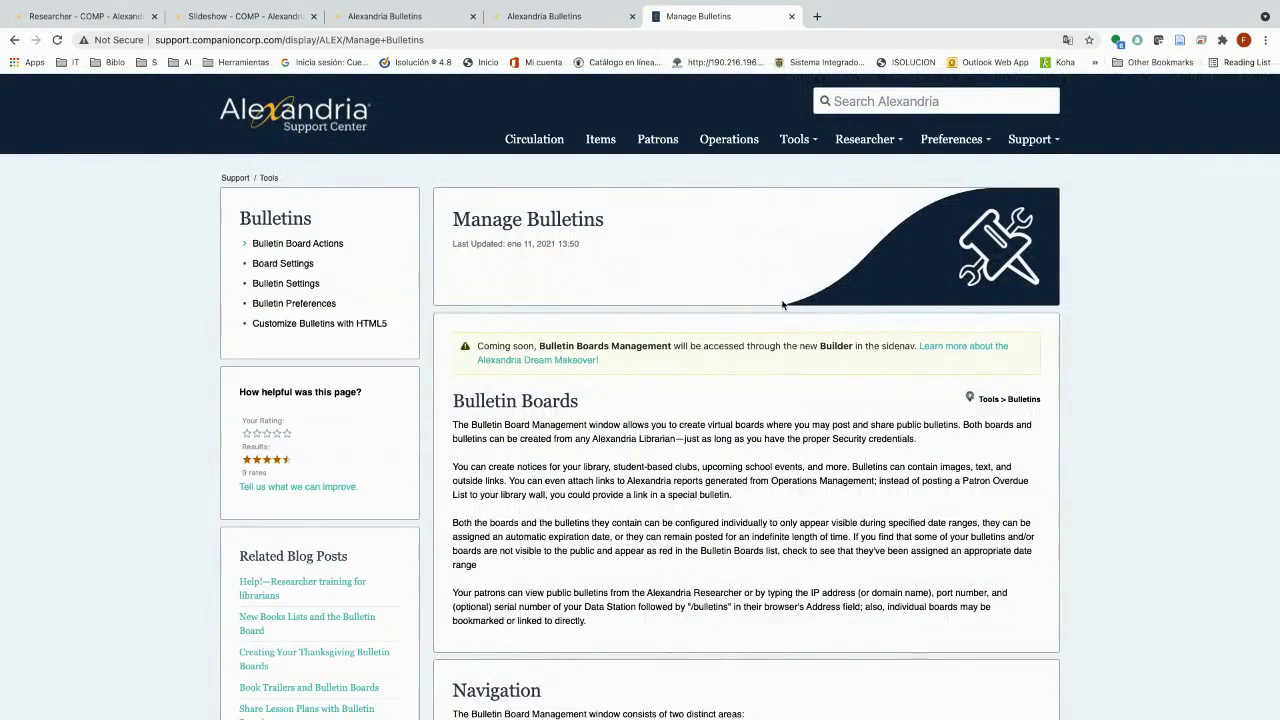
scroll(741, 354, "down", 2)
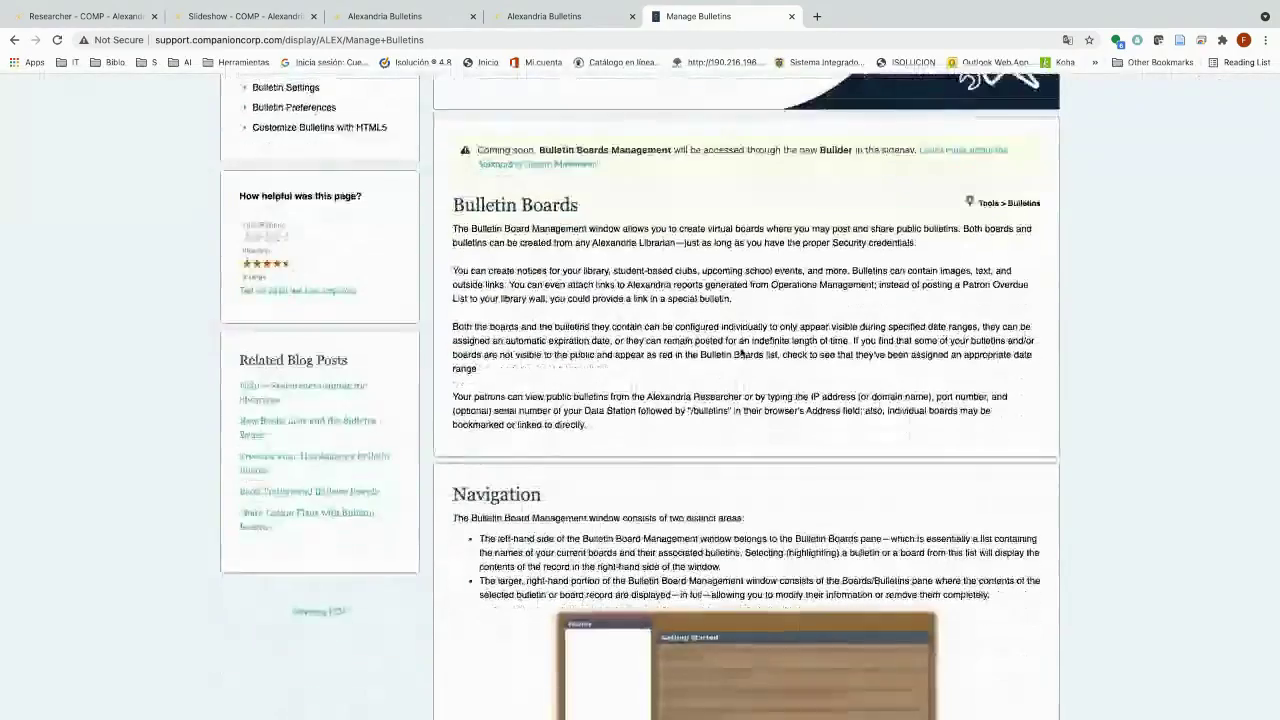
scroll(741, 354, "down", 3)
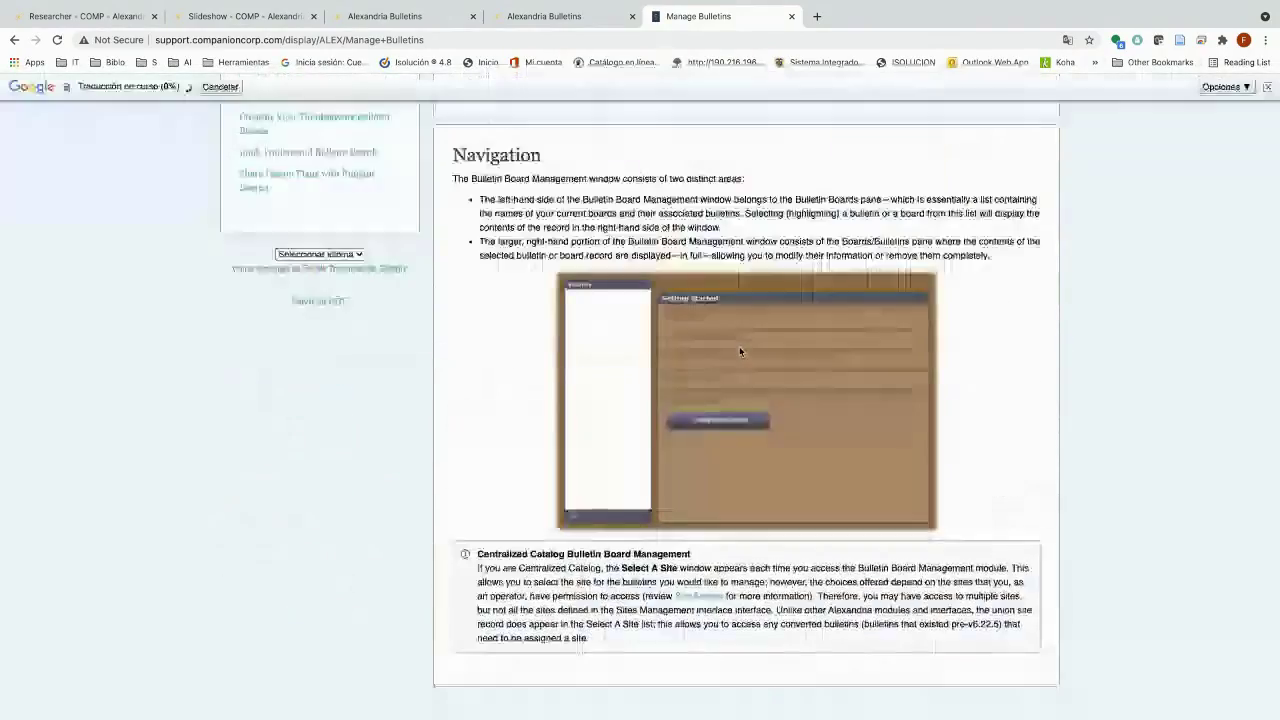
scroll(739, 351, "up", 1)
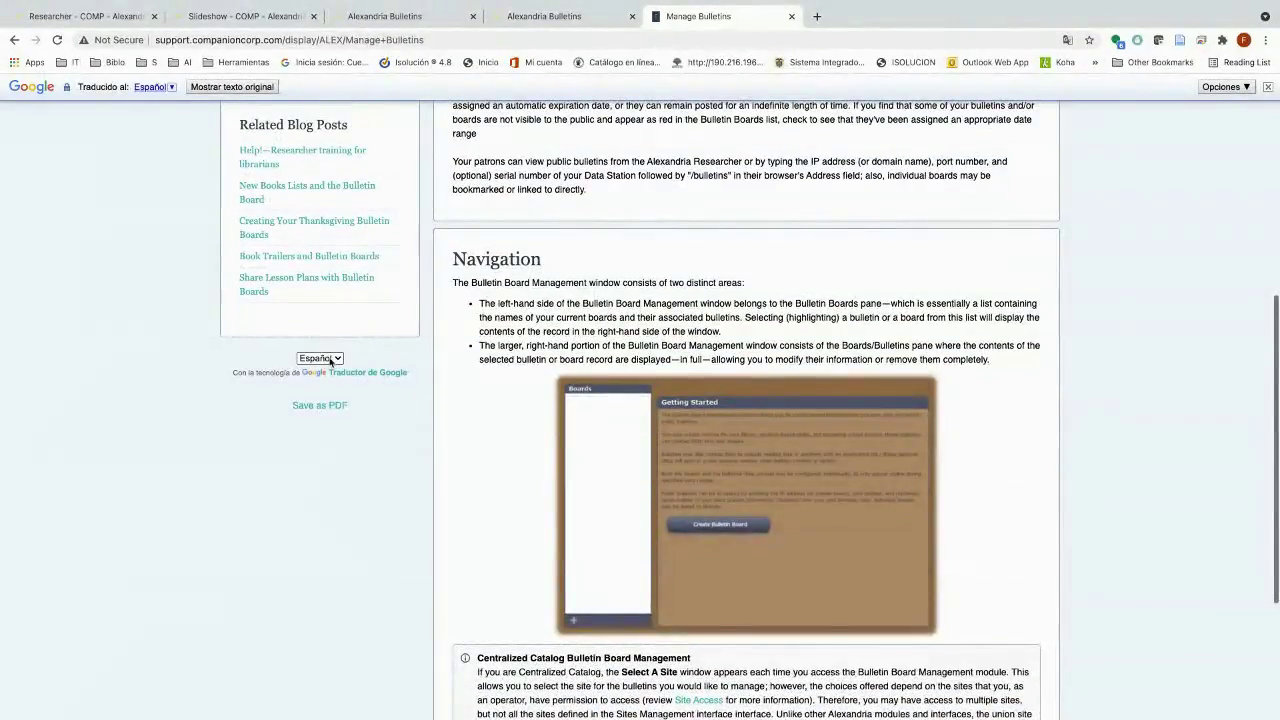
scroll(589, 366, "up", 2)
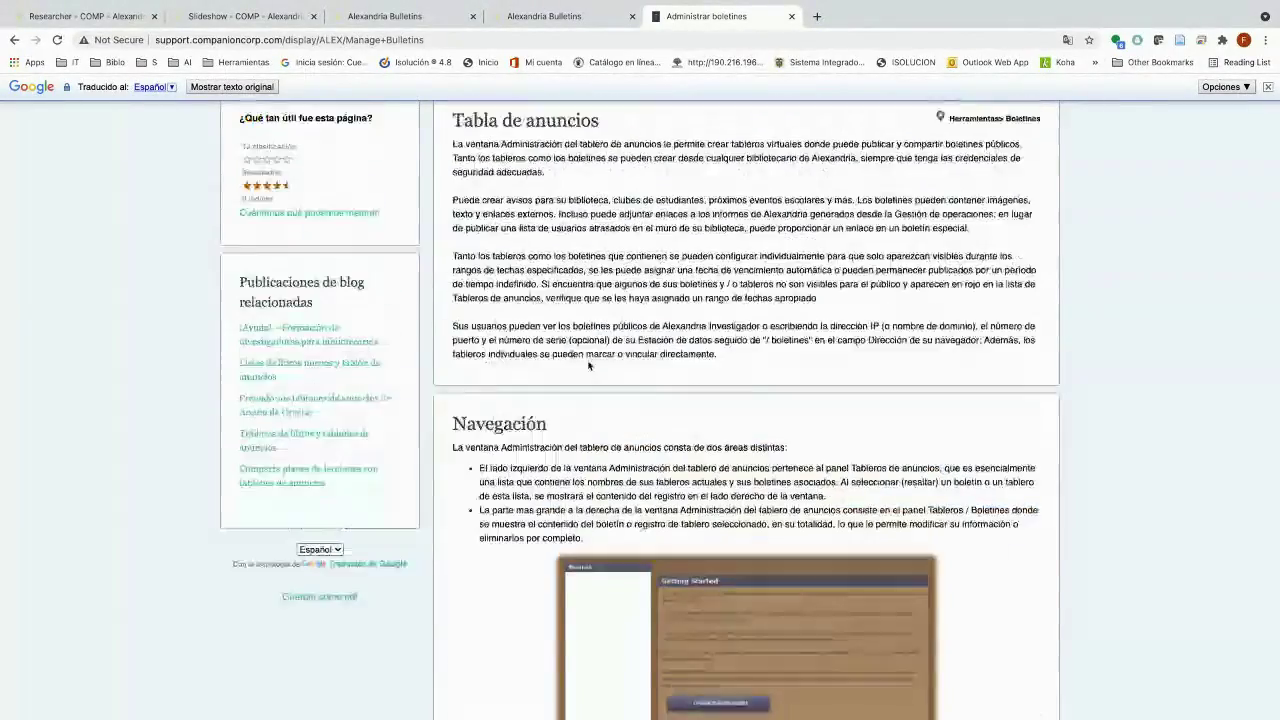
scroll(589, 366, "up", 3)
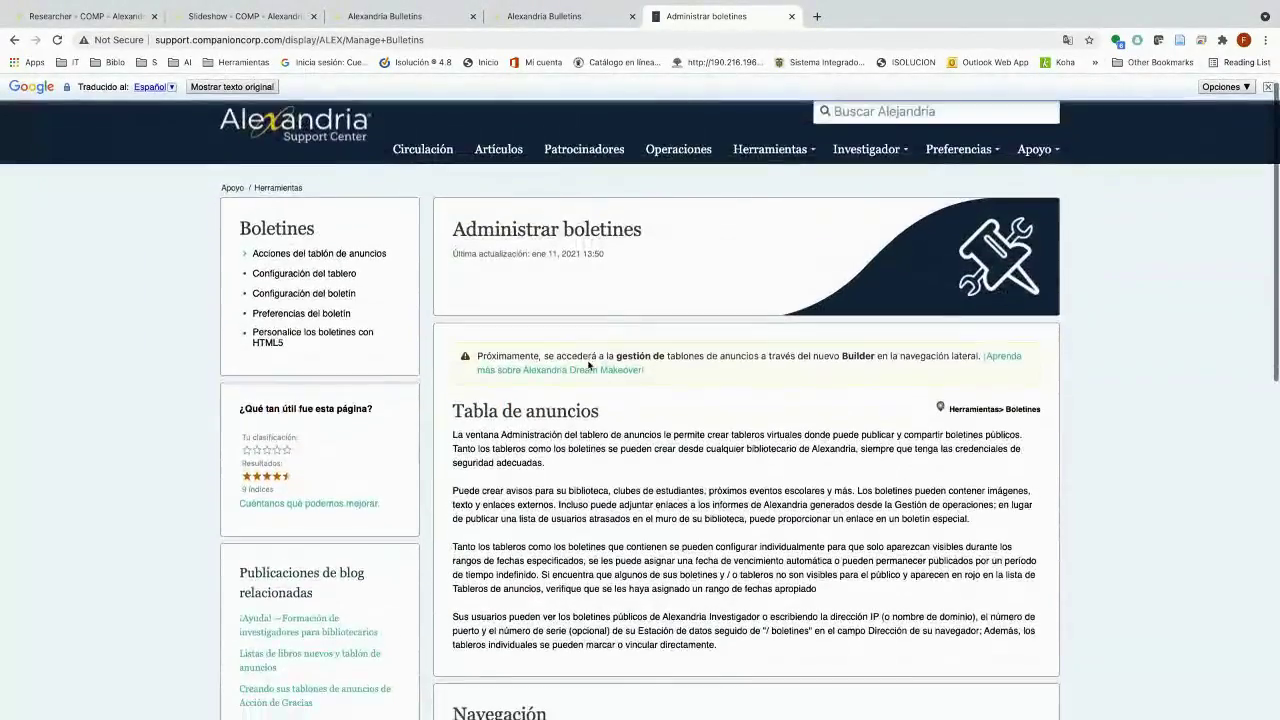
scroll(589, 366, "down", 4)
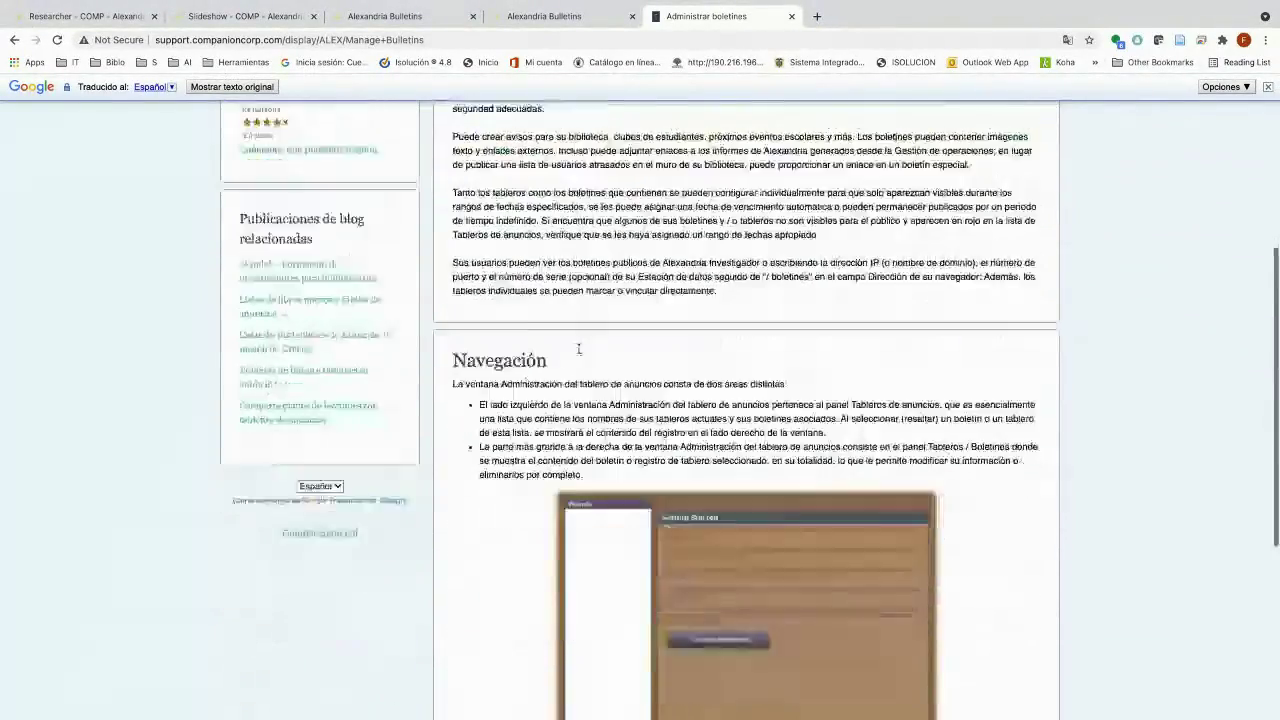
scroll(578, 348, "down", 2)
scroll(578, 348, "up", 5)
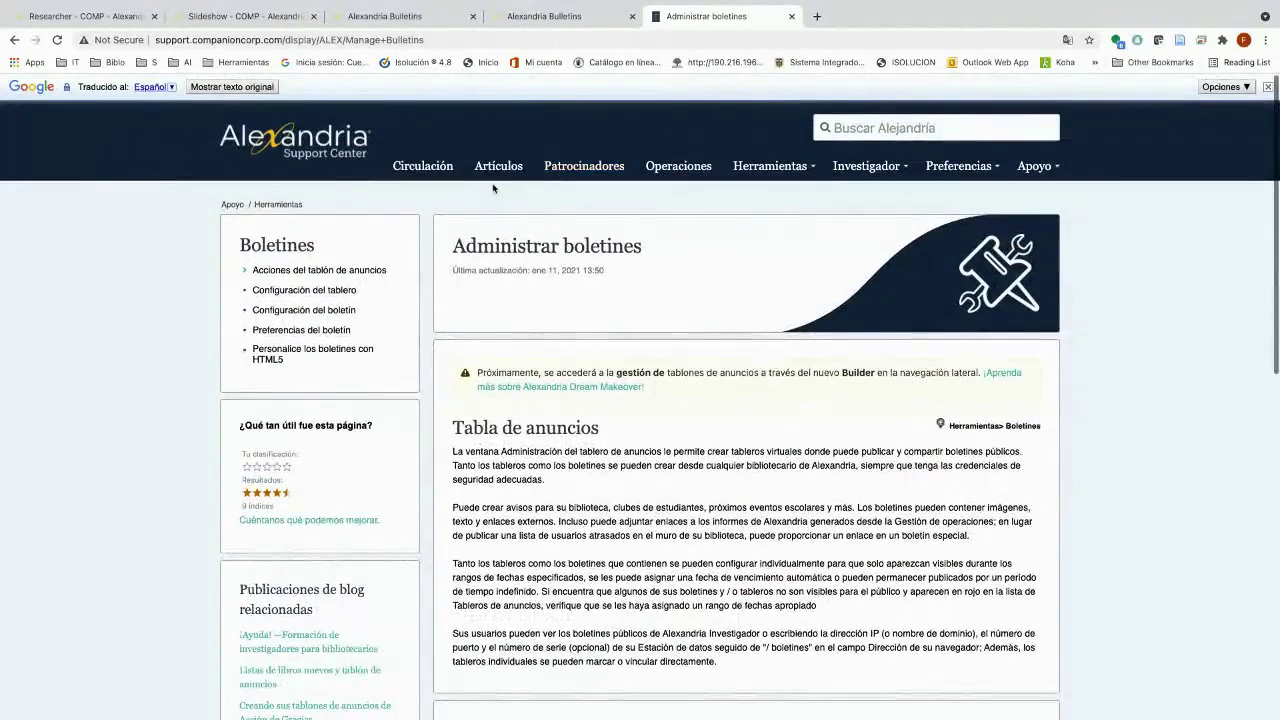
left_click(755, 178)
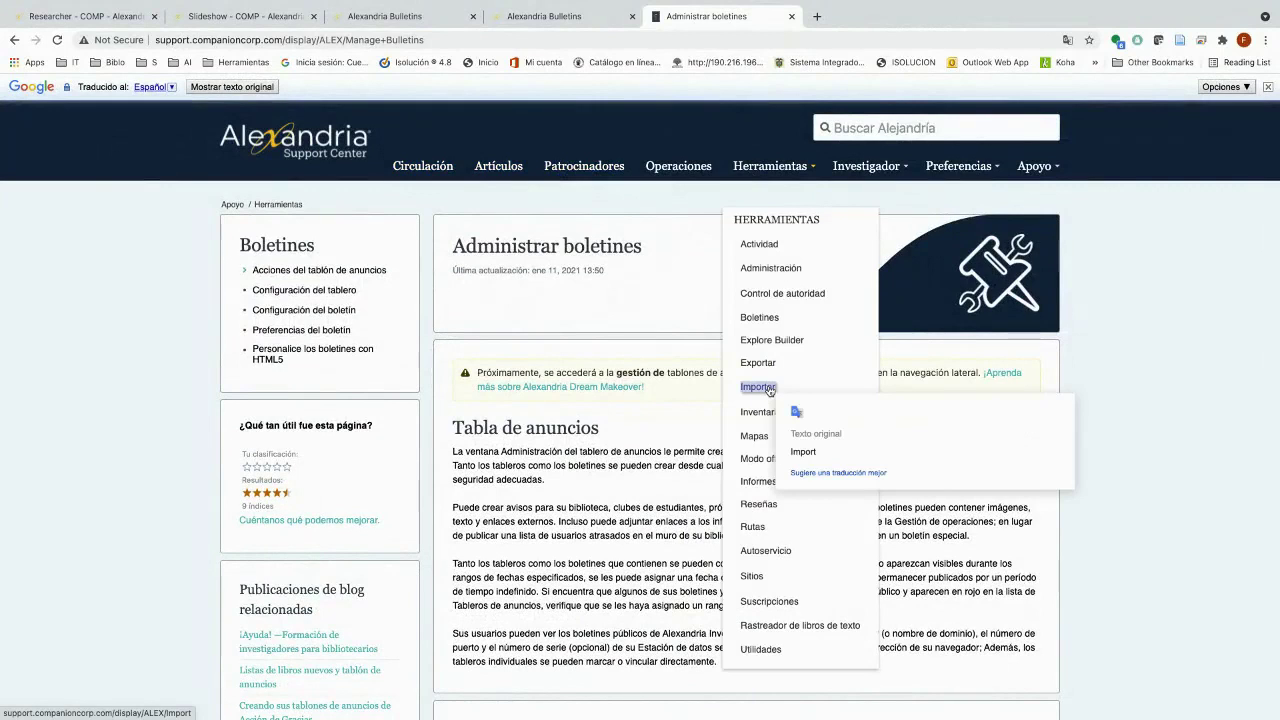
left_click(768, 389)
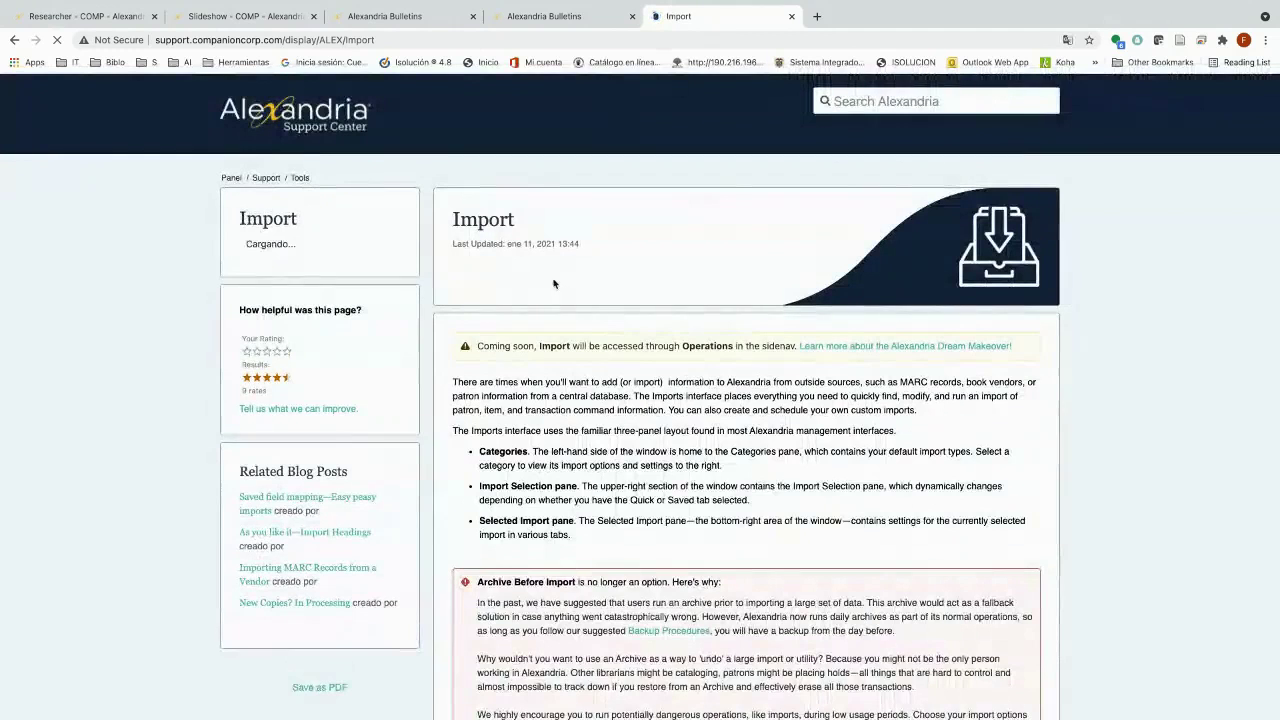
Scroll through the Import help article and return to the Support Center welcome page.
scroll(630, 461, "down", 1)
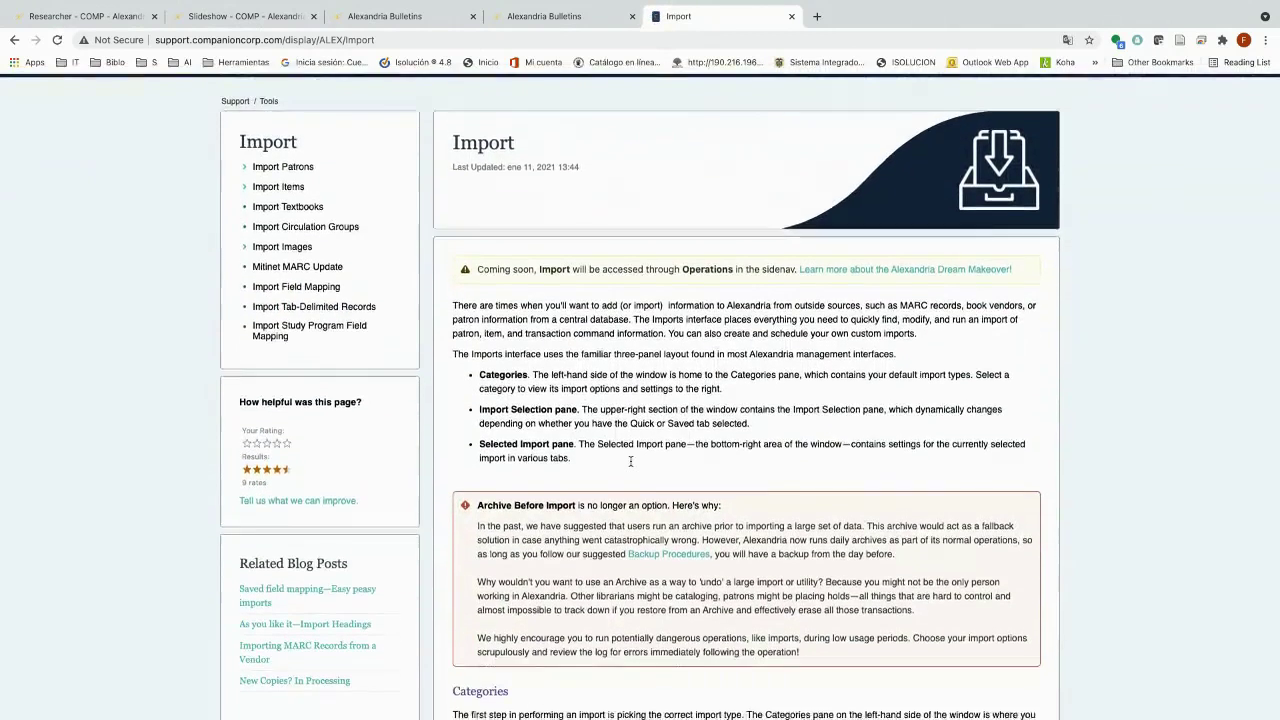
scroll(630, 461, "down", 1)
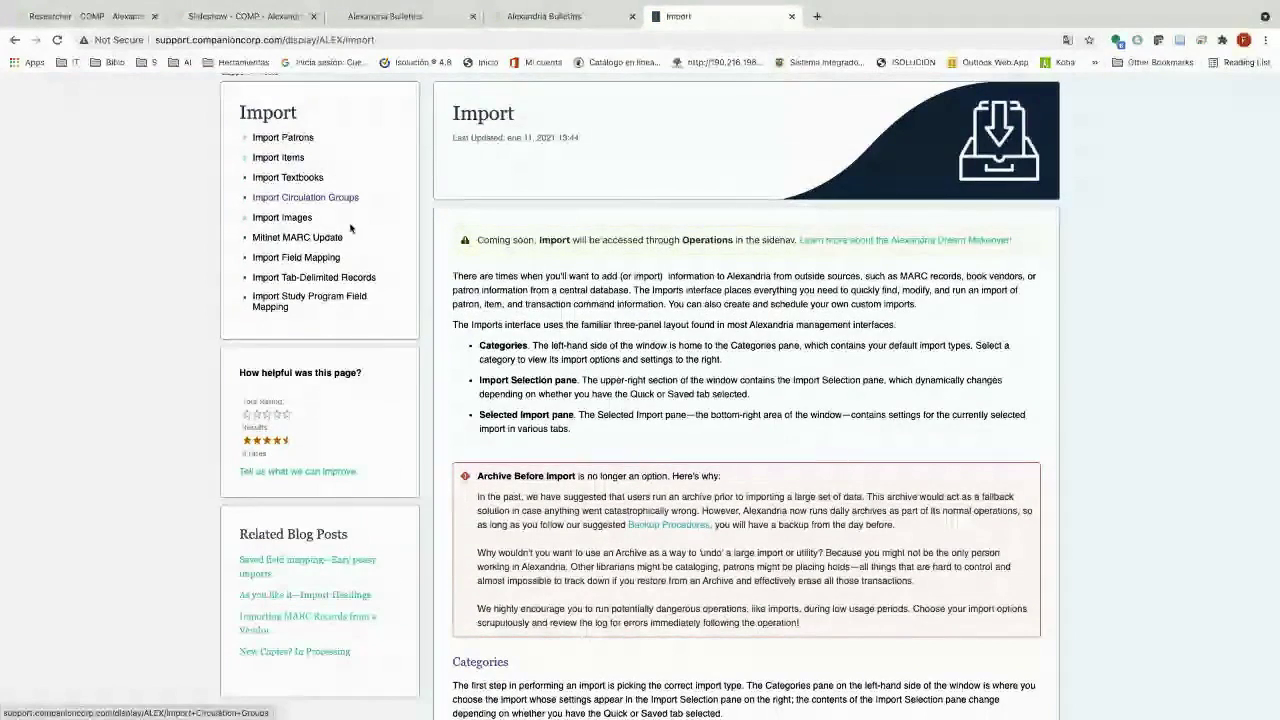
scroll(564, 369, "down", 2)
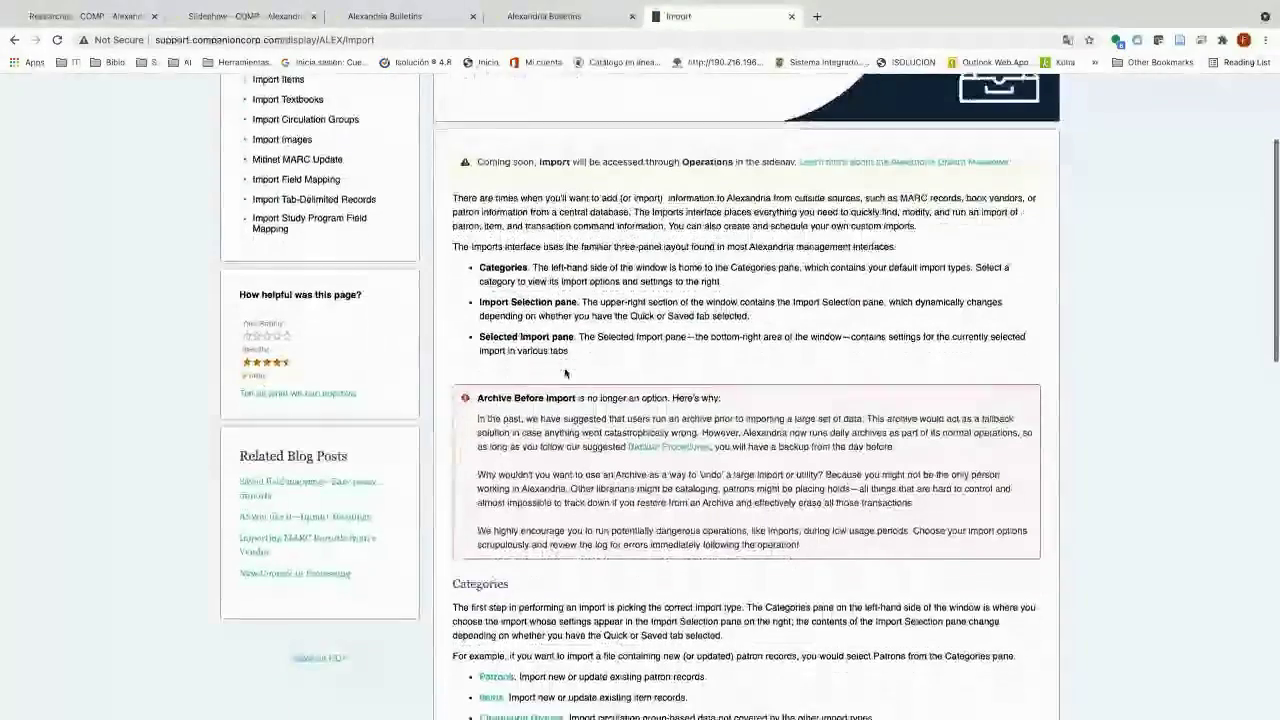
scroll(564, 369, "down", 4)
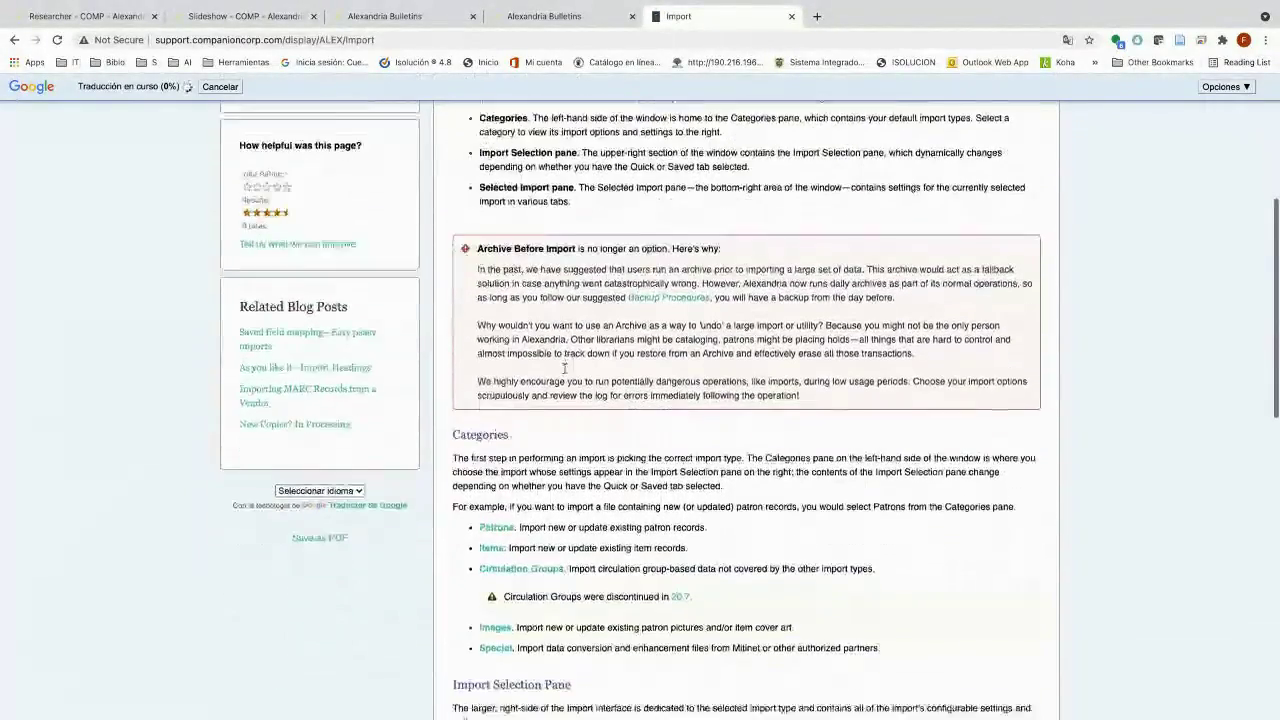
scroll(564, 369, "up", 5)
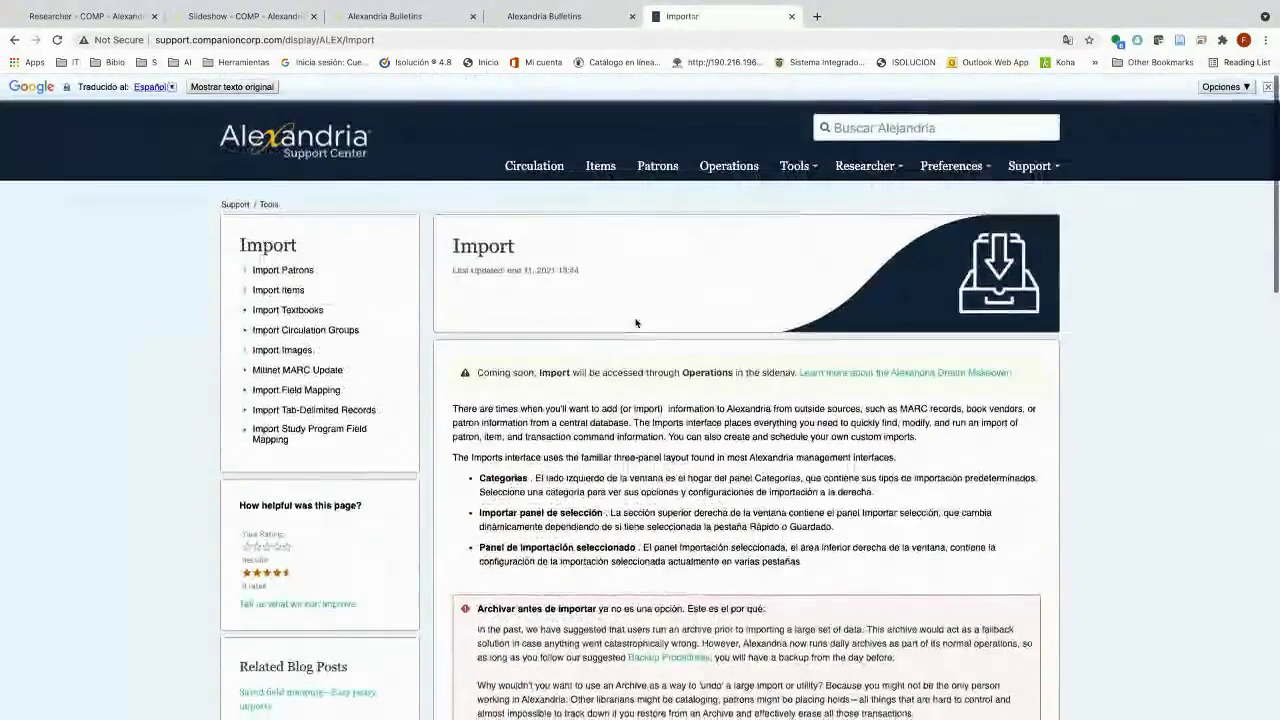
left_click(296, 154)
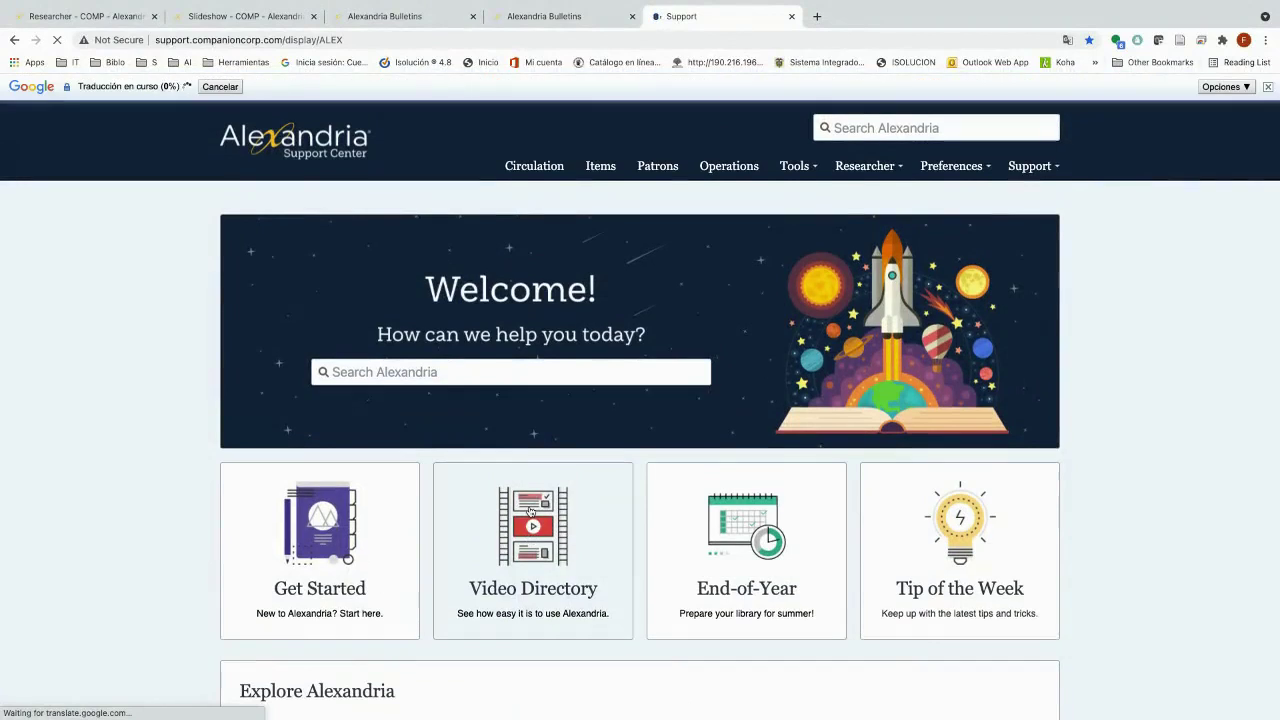
View the Video Directory, then return to the slideshow showing Promise of Blood.
left_click(244, 40)
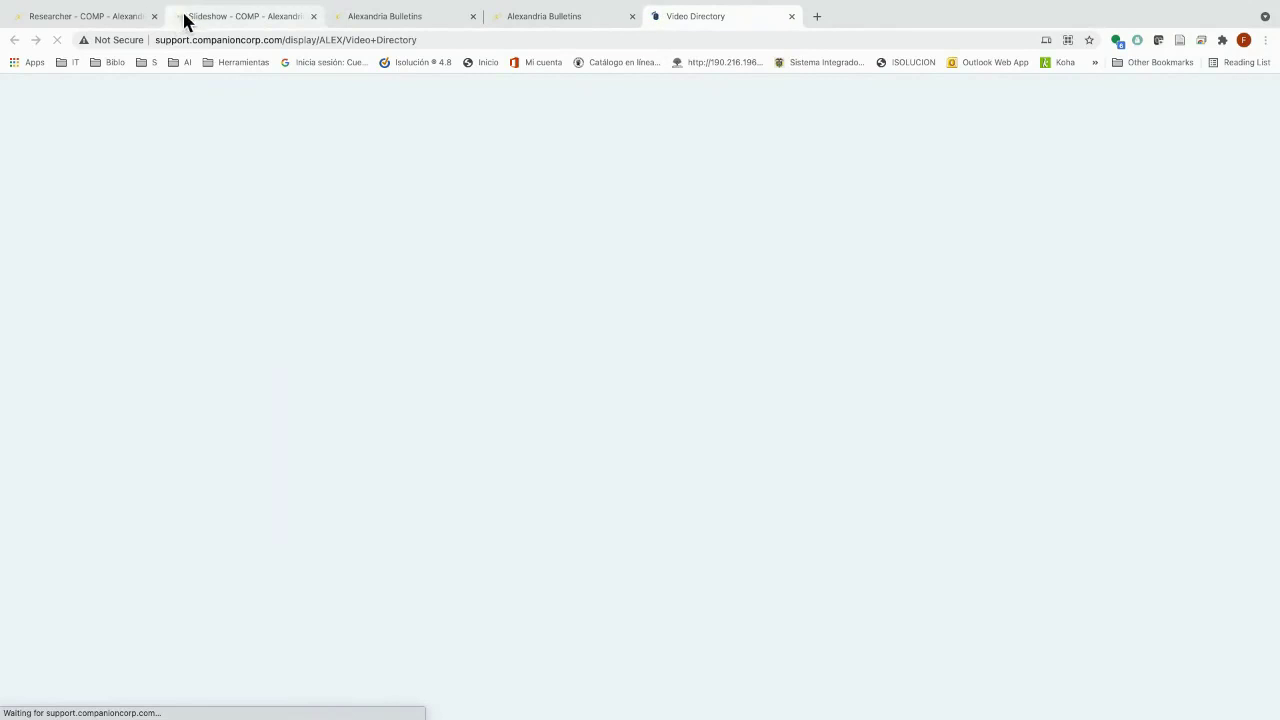
left_click(62, 22)
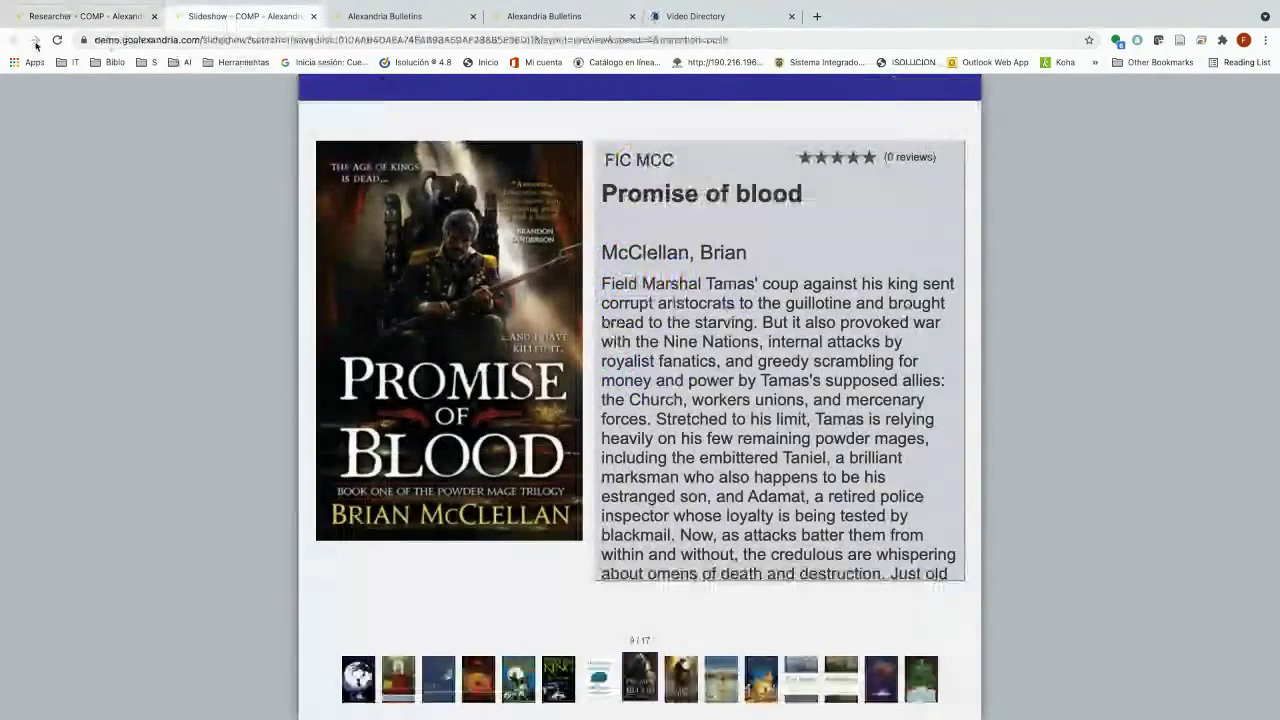
Go back to the Researcher main page and open Patron Status listing 8 checked-out items.
left_click(60, 17)
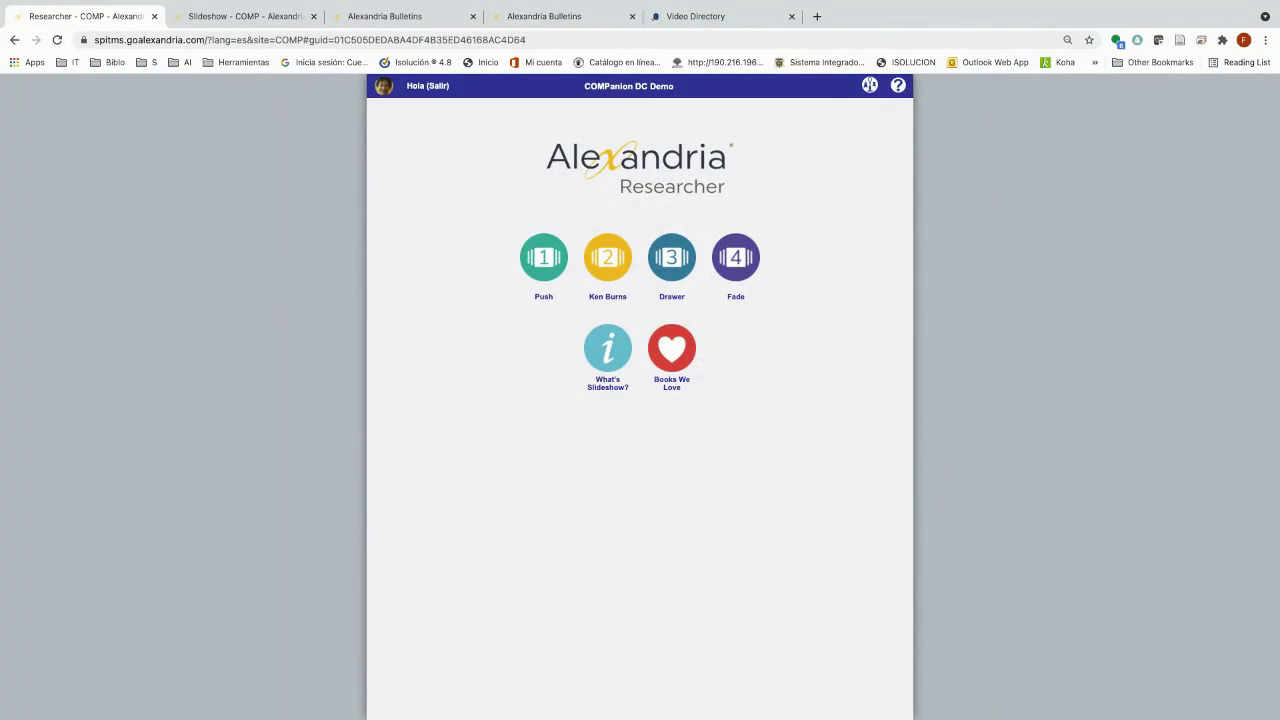
left_click(14, 40)
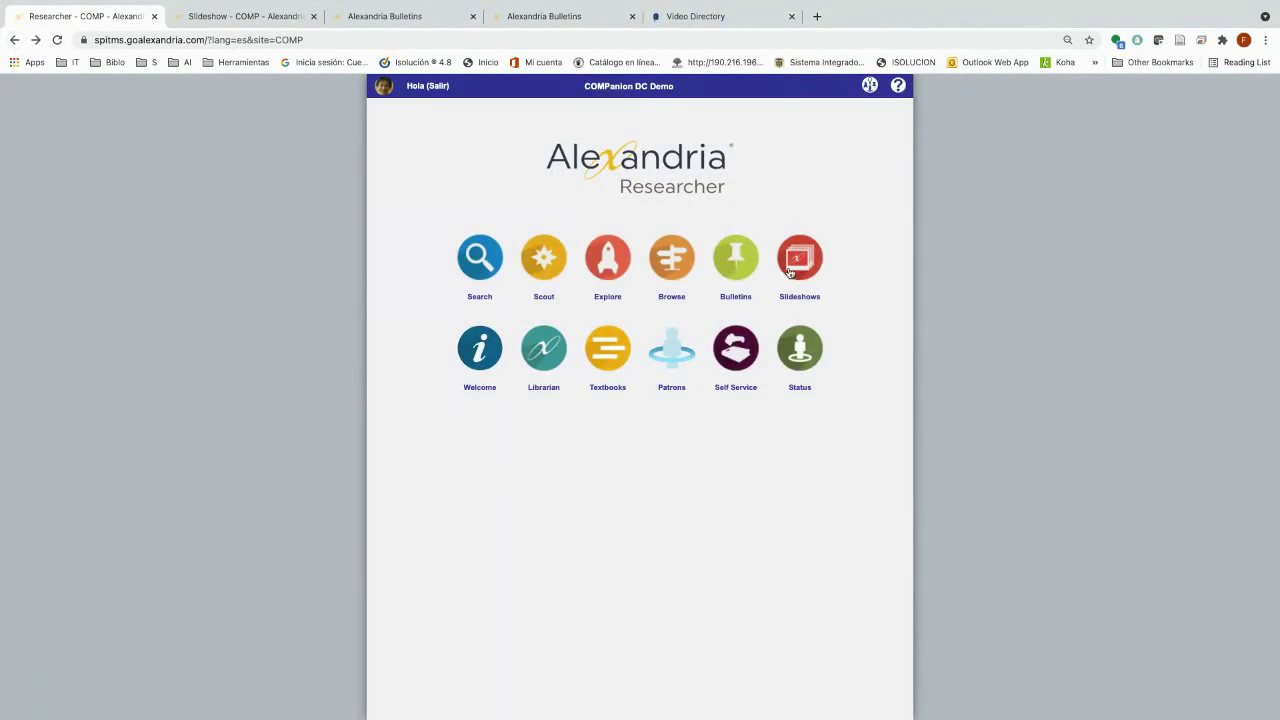
left_click(811, 367)
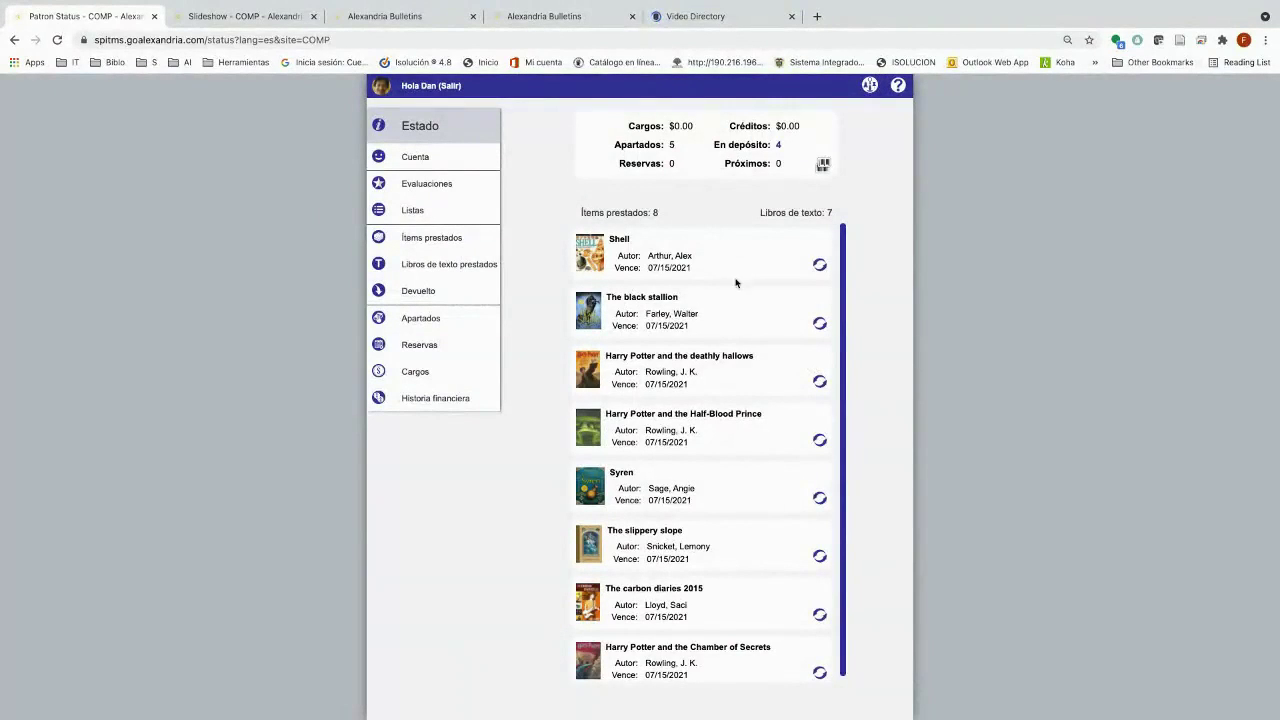
Browse the patron's account details, reviews and saved lists, previewing sharing for Lectura de poemas.
left_click(444, 160)
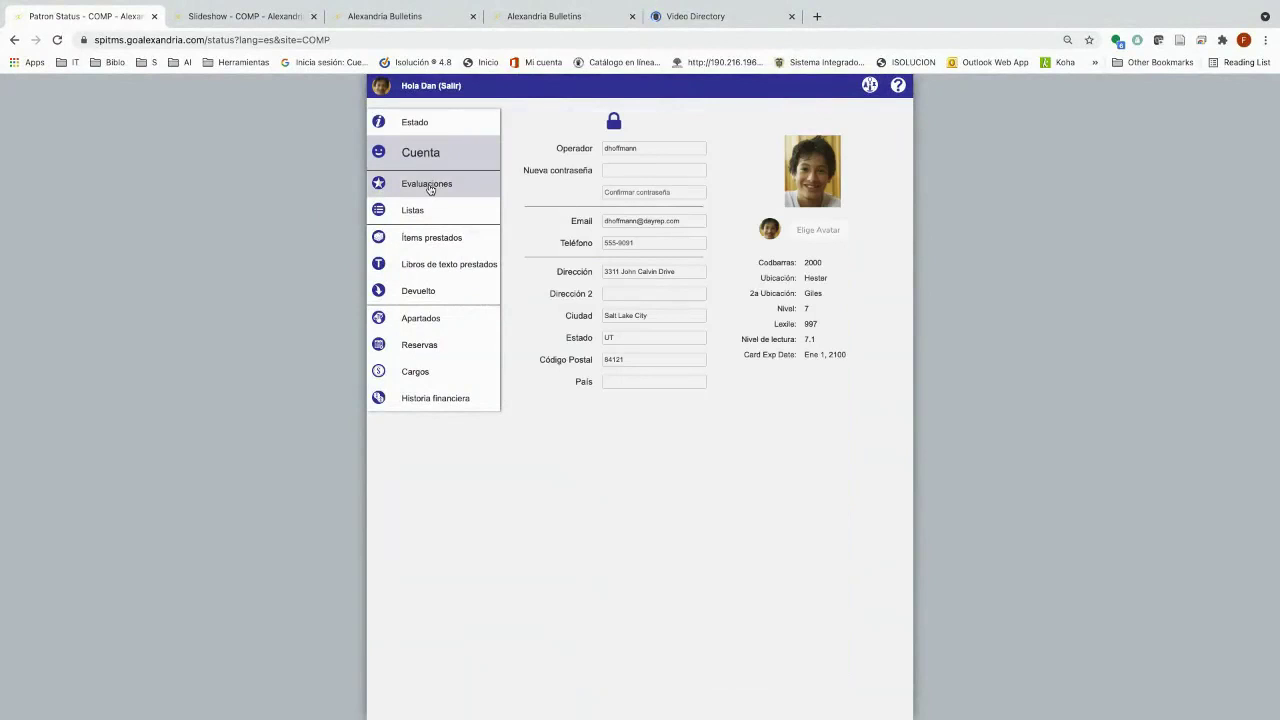
left_click(431, 188)
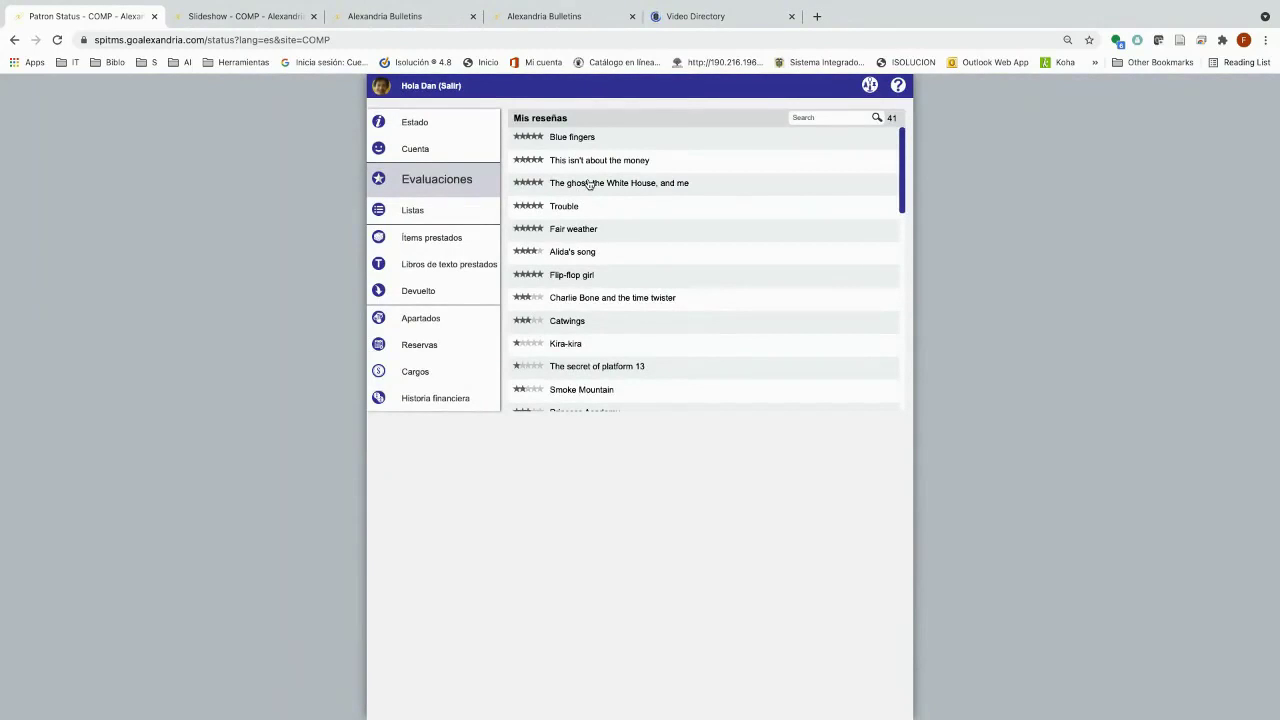
left_click(413, 211)
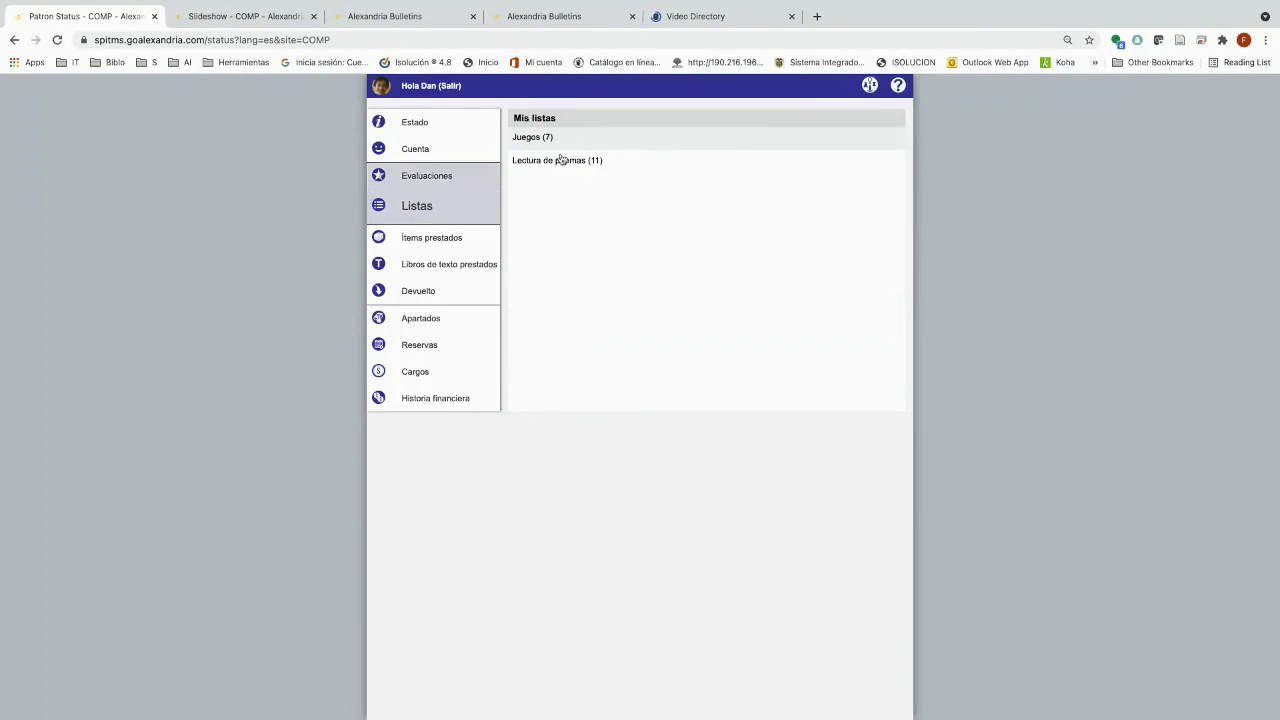
mouse_move(577, 163)
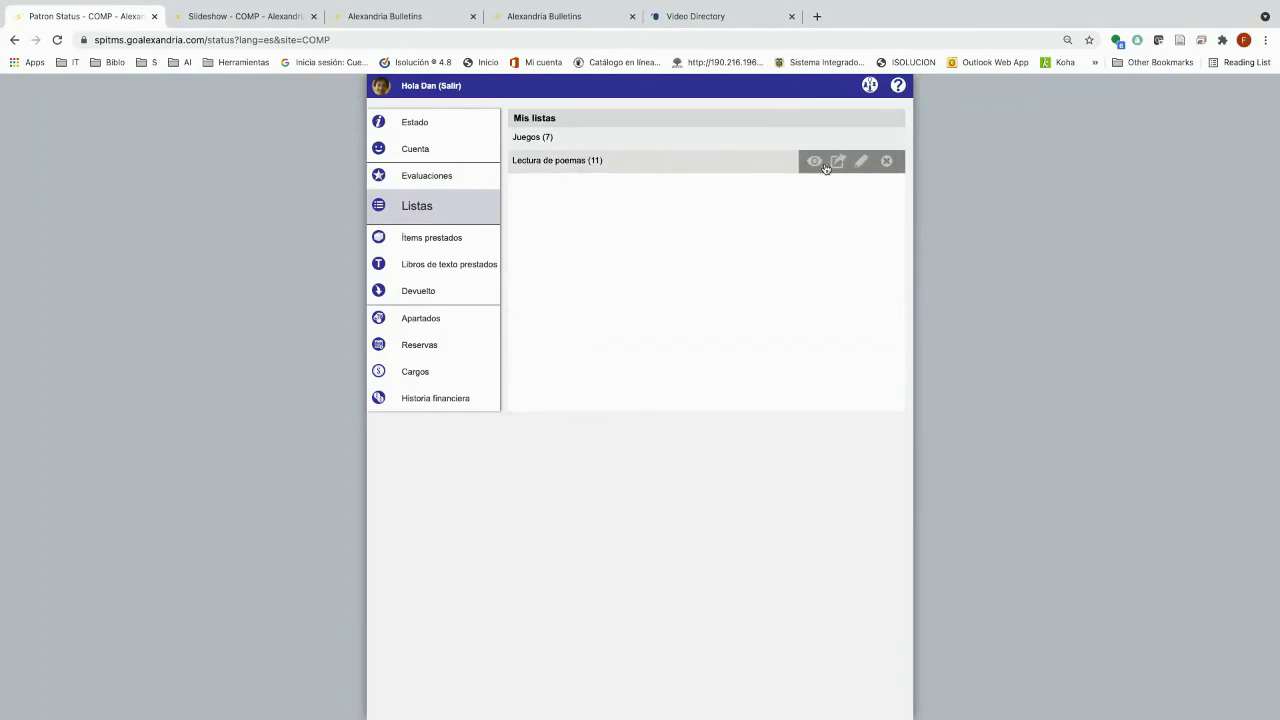
left_click(837, 163)
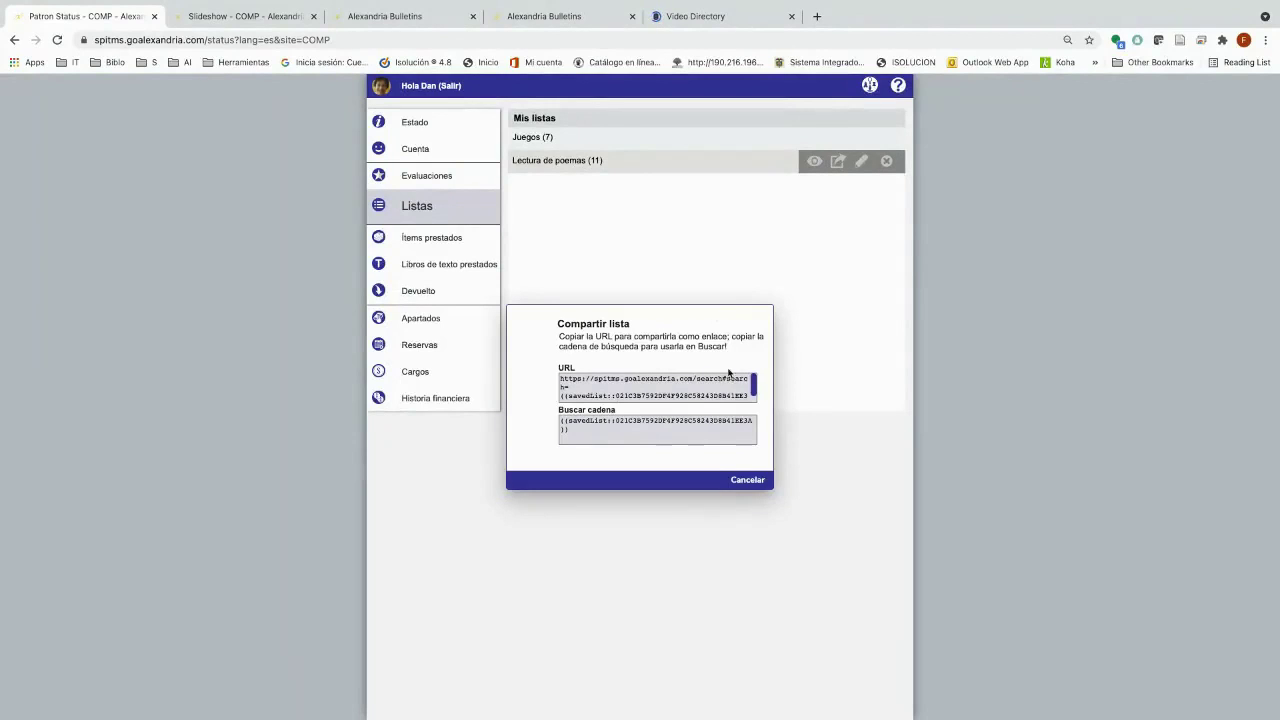
left_click(745, 481)
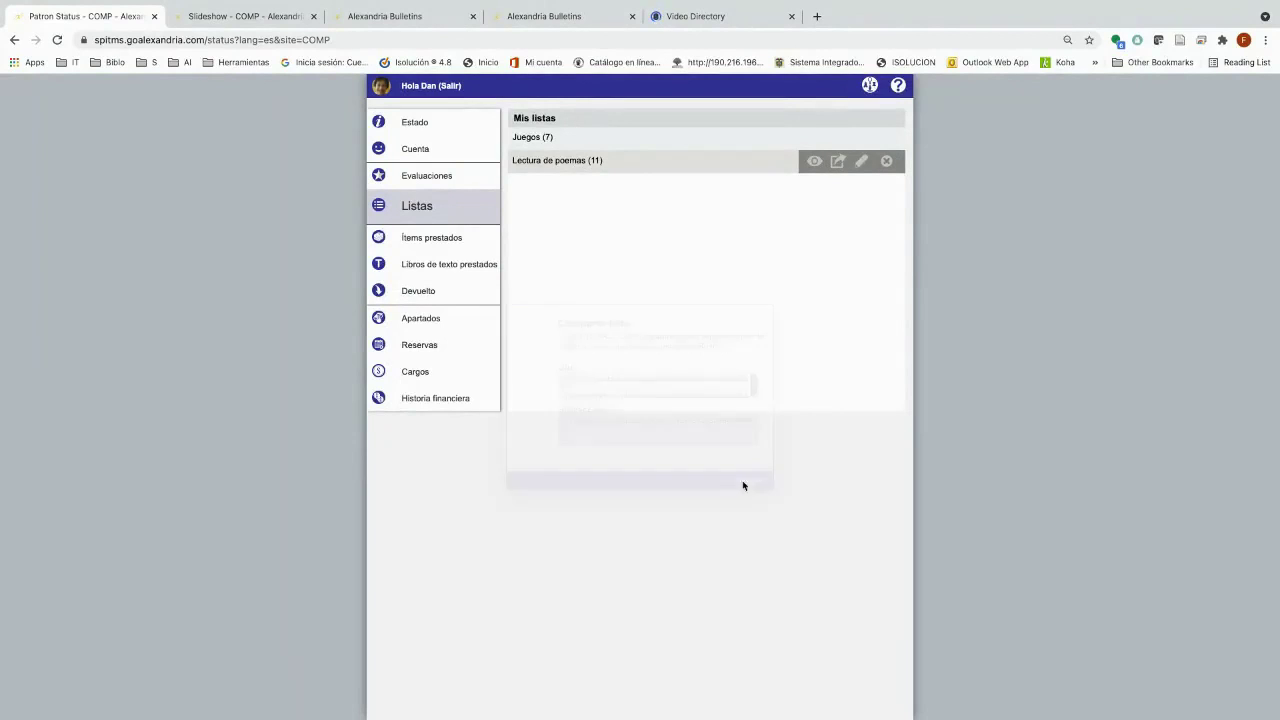
Review borrowed items, textbooks, returns, holds, reservations, charges and financial history, then return home.
left_click(446, 236)
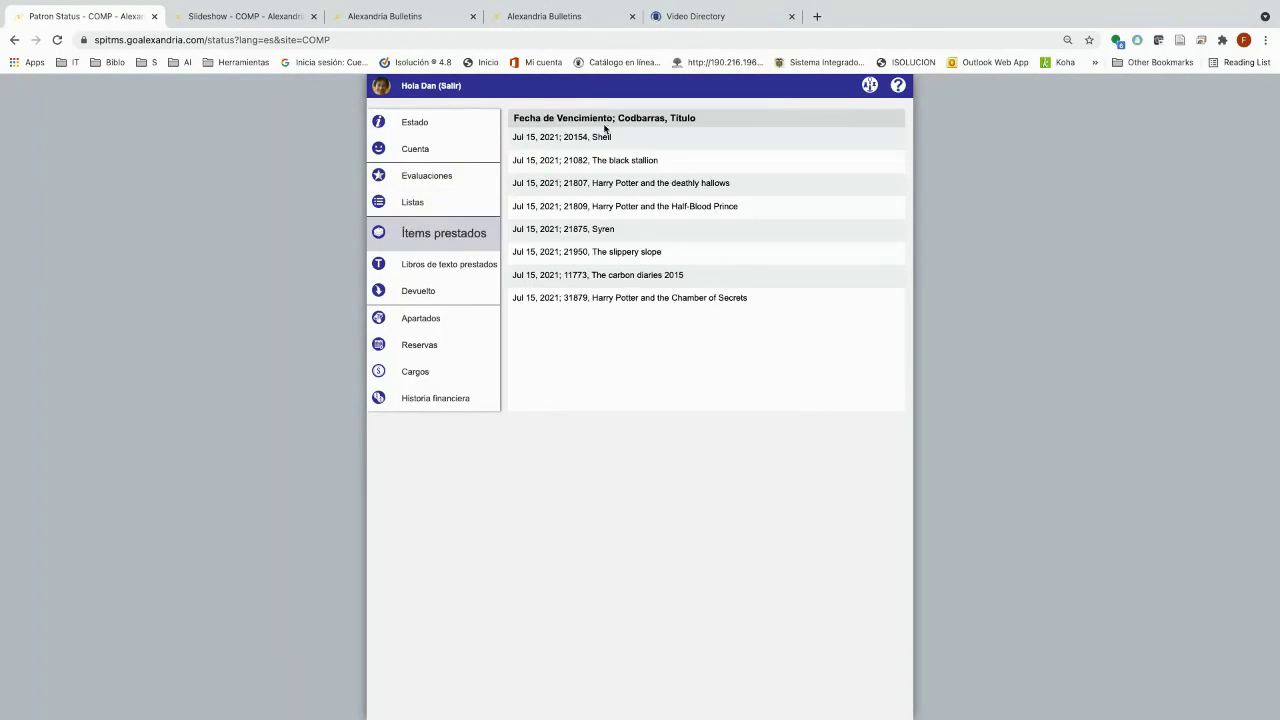
left_click(415, 266)
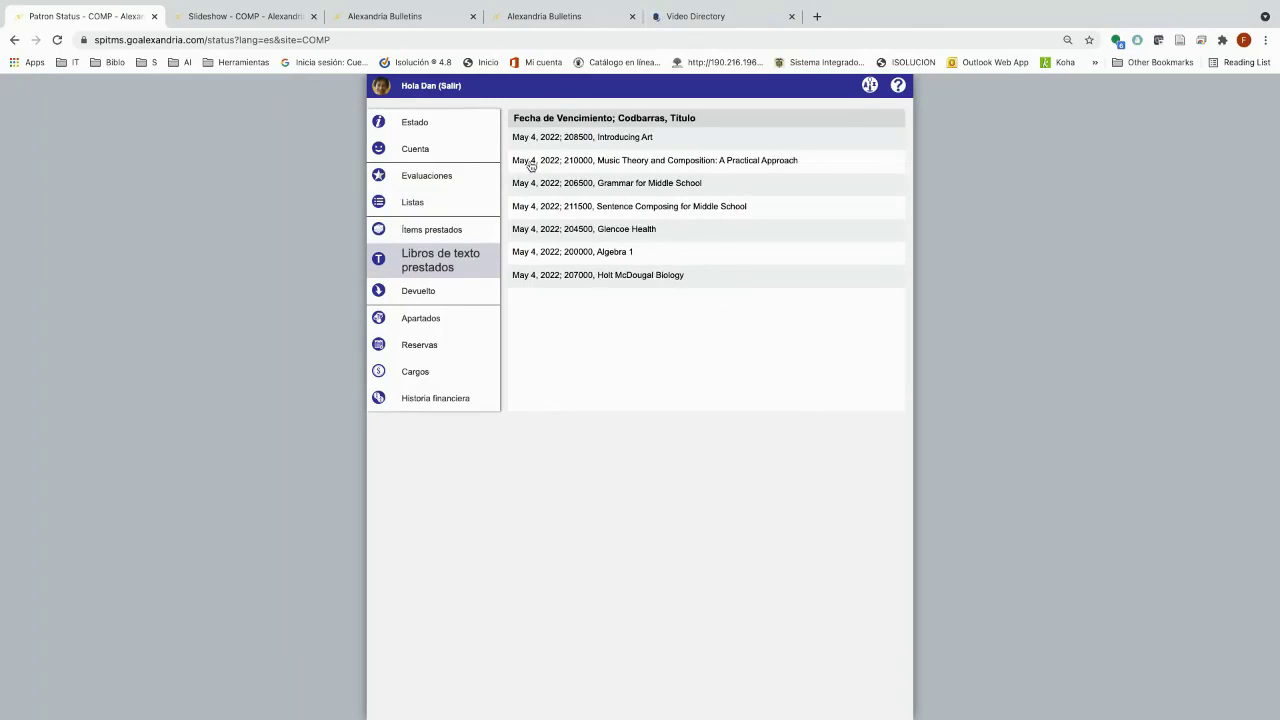
left_click(420, 292)
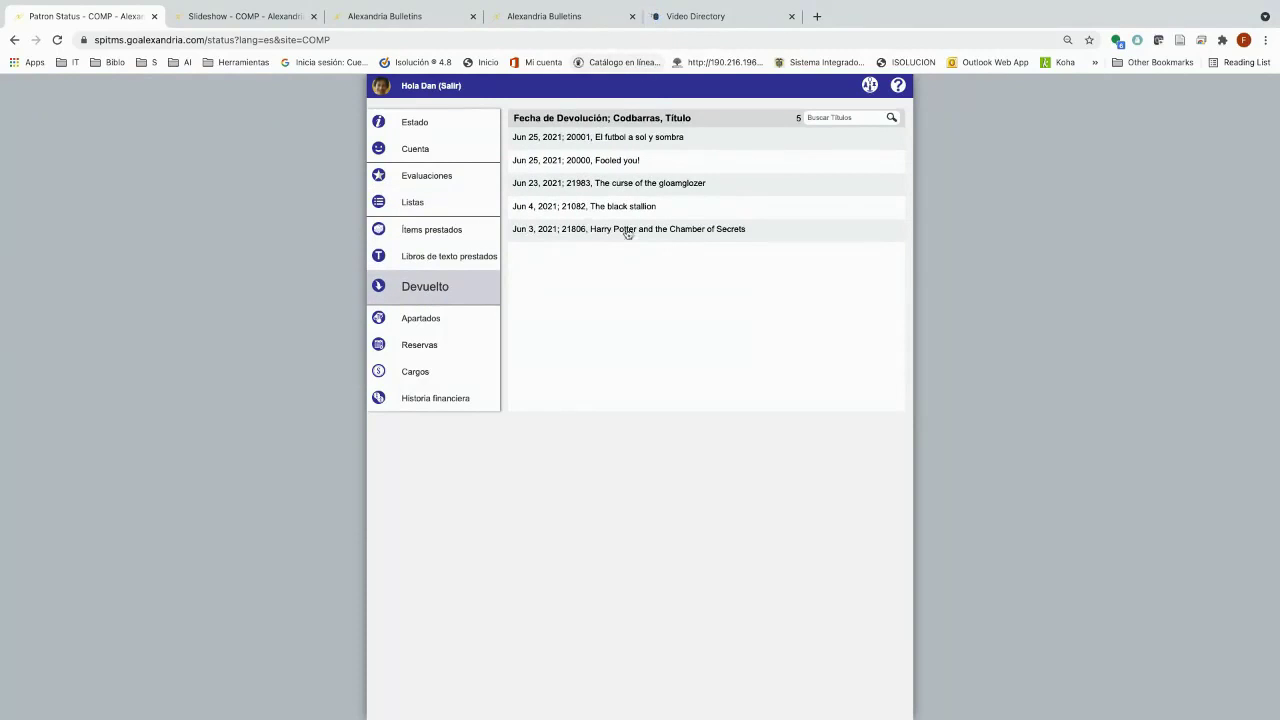
left_click(454, 318)
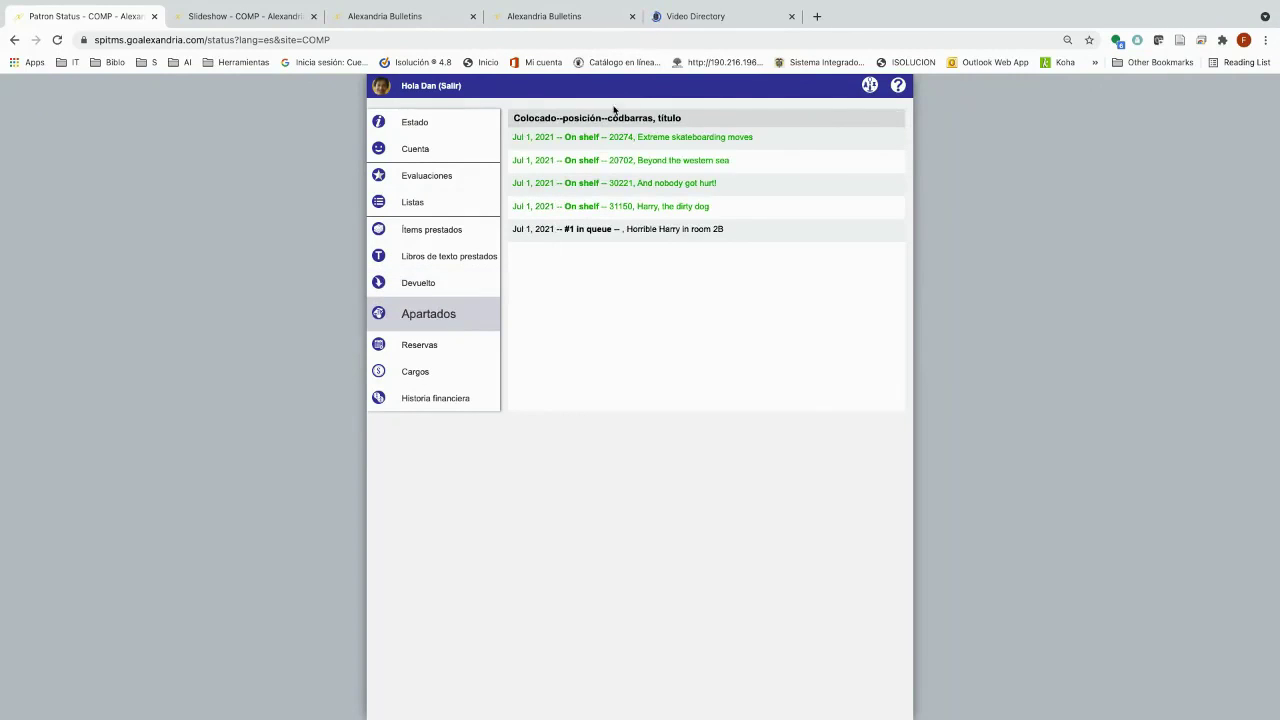
left_click(436, 344)
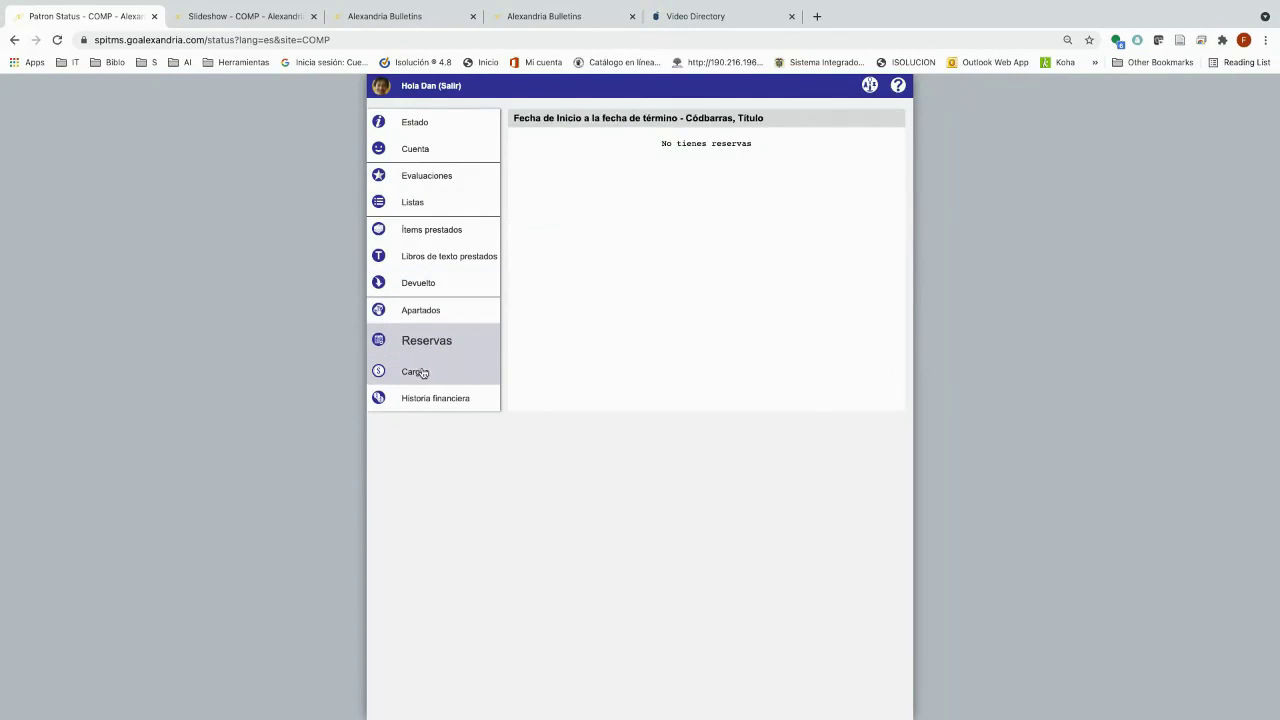
left_click(421, 371)
left_click(432, 399)
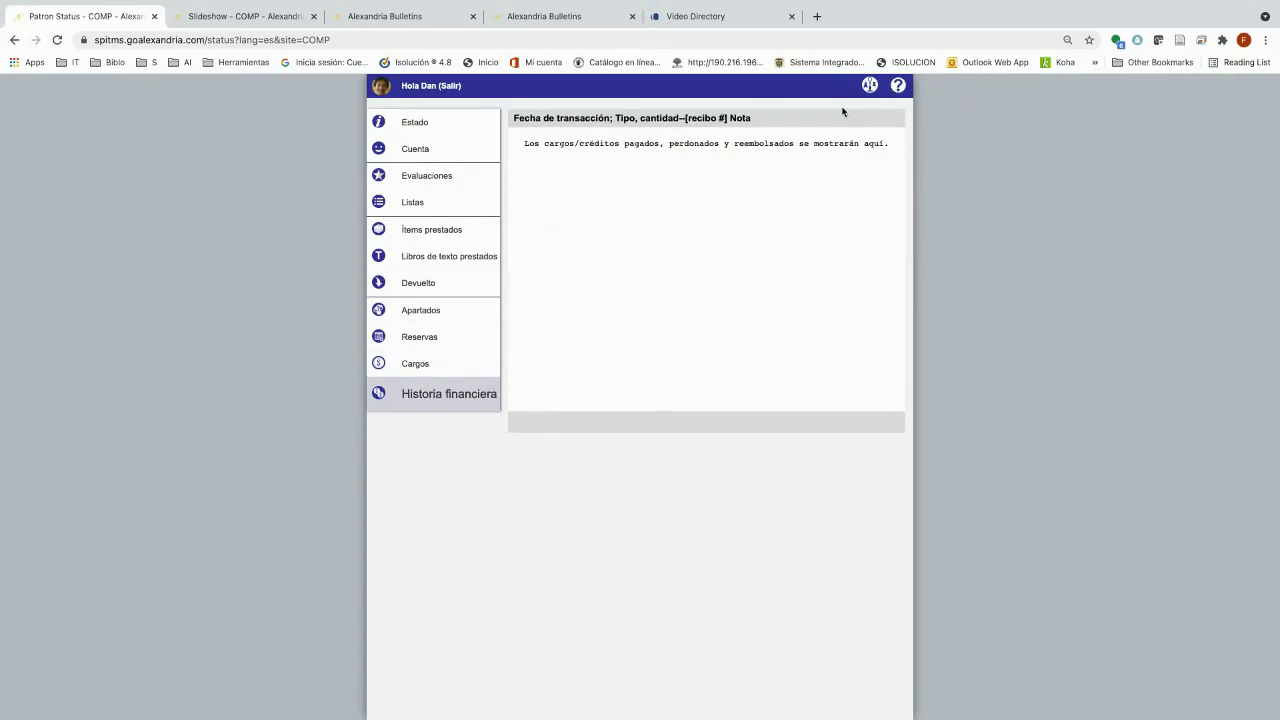
left_click(870, 85)
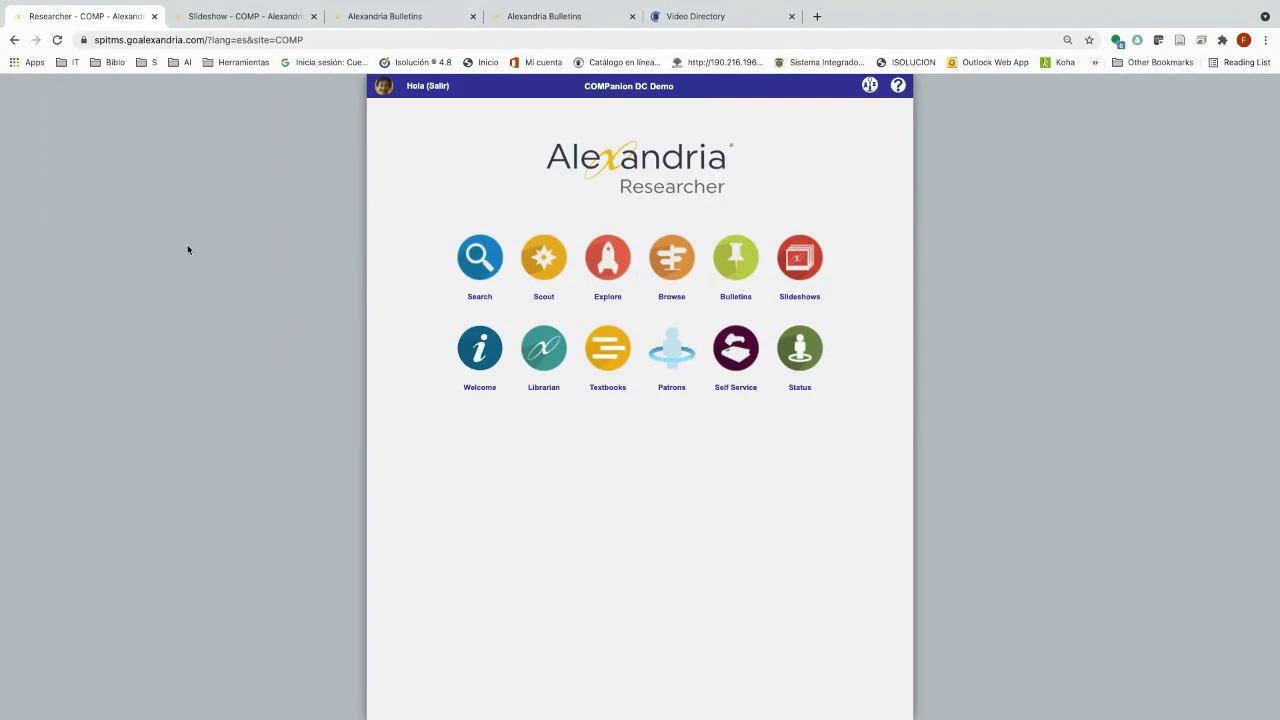
Log in to Self Service in a new tab with the demo credentials, past a security error.
left_click(734, 350)
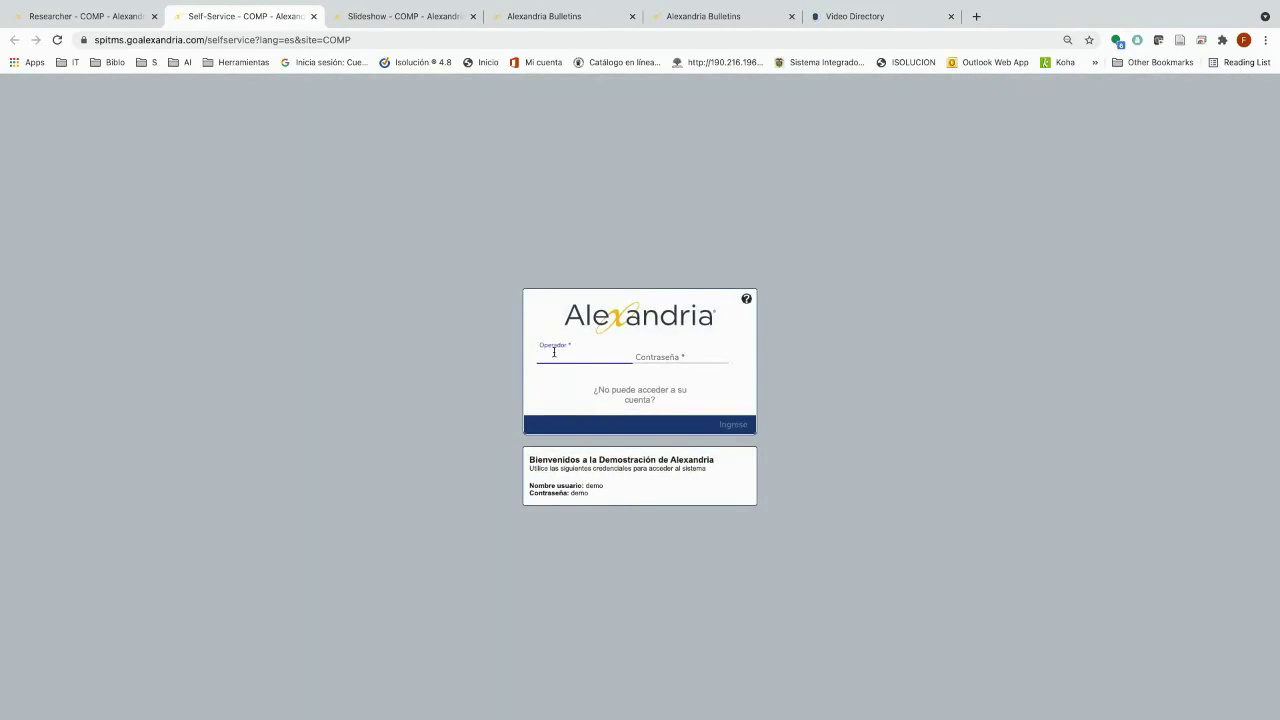
type("emo")
key("Tab")
type("de")
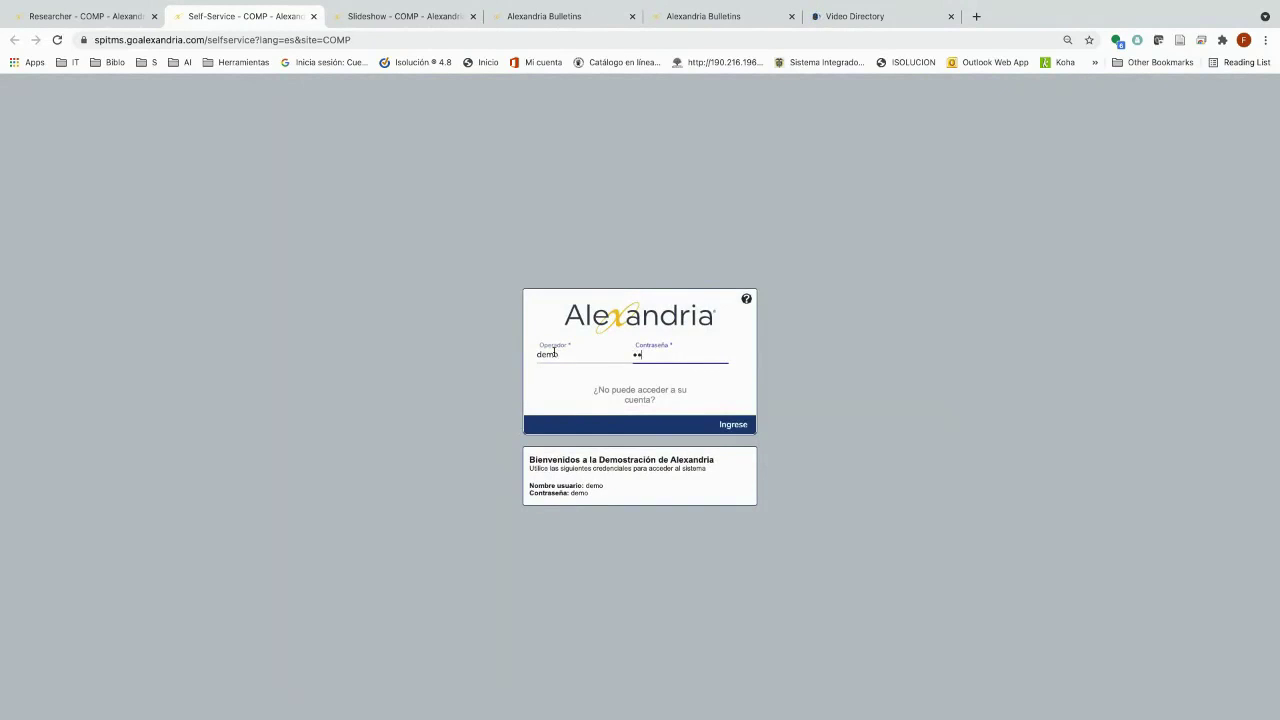
type("mo")
key("Return")
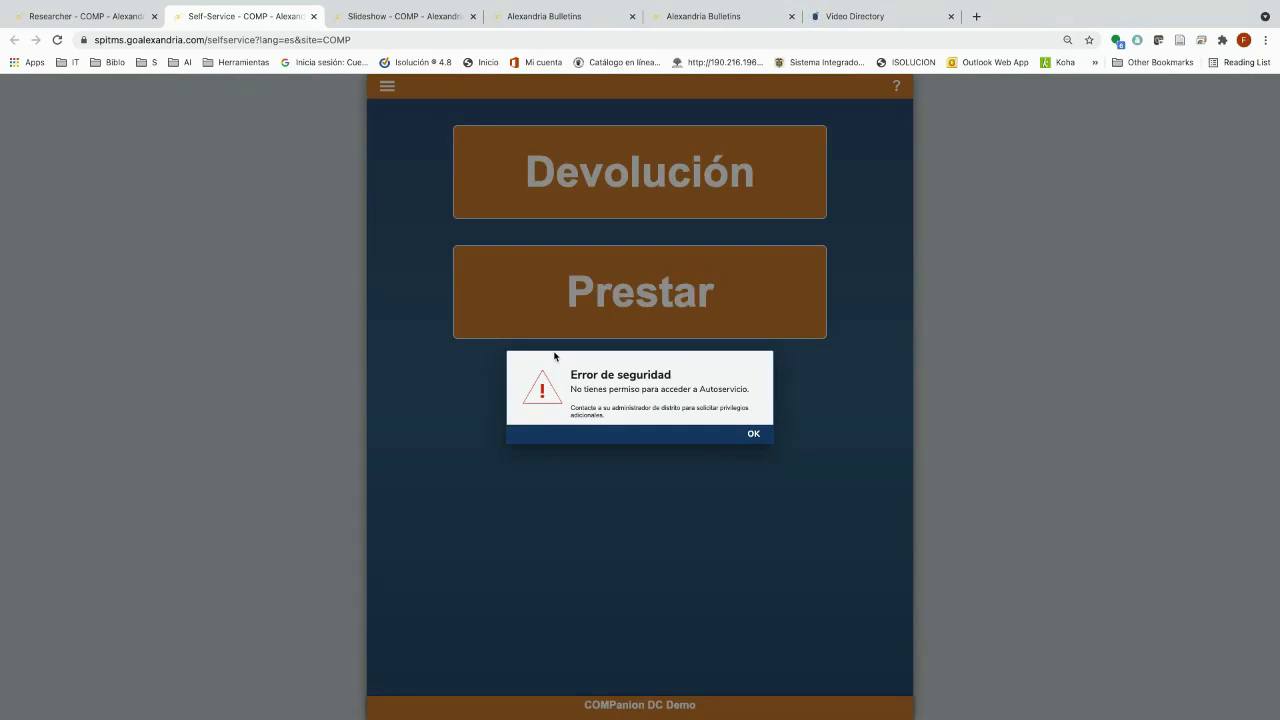
left_click(755, 436)
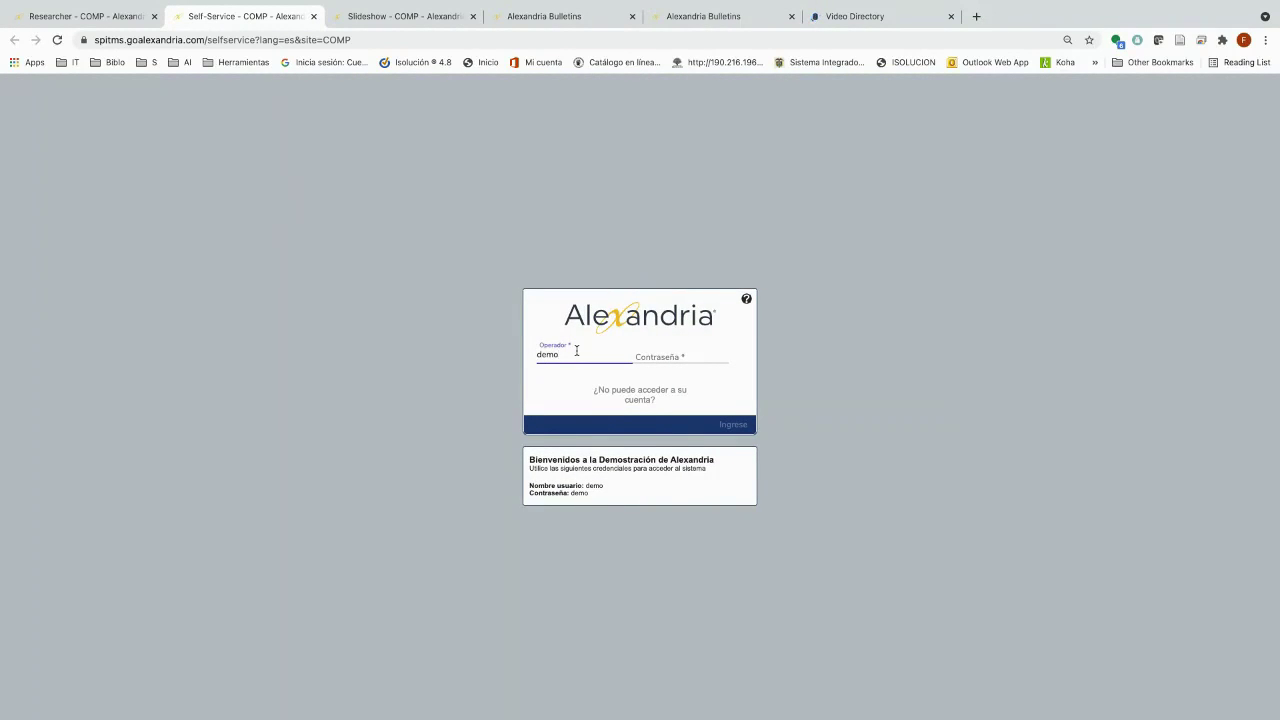
key("Tab")
type("dem")
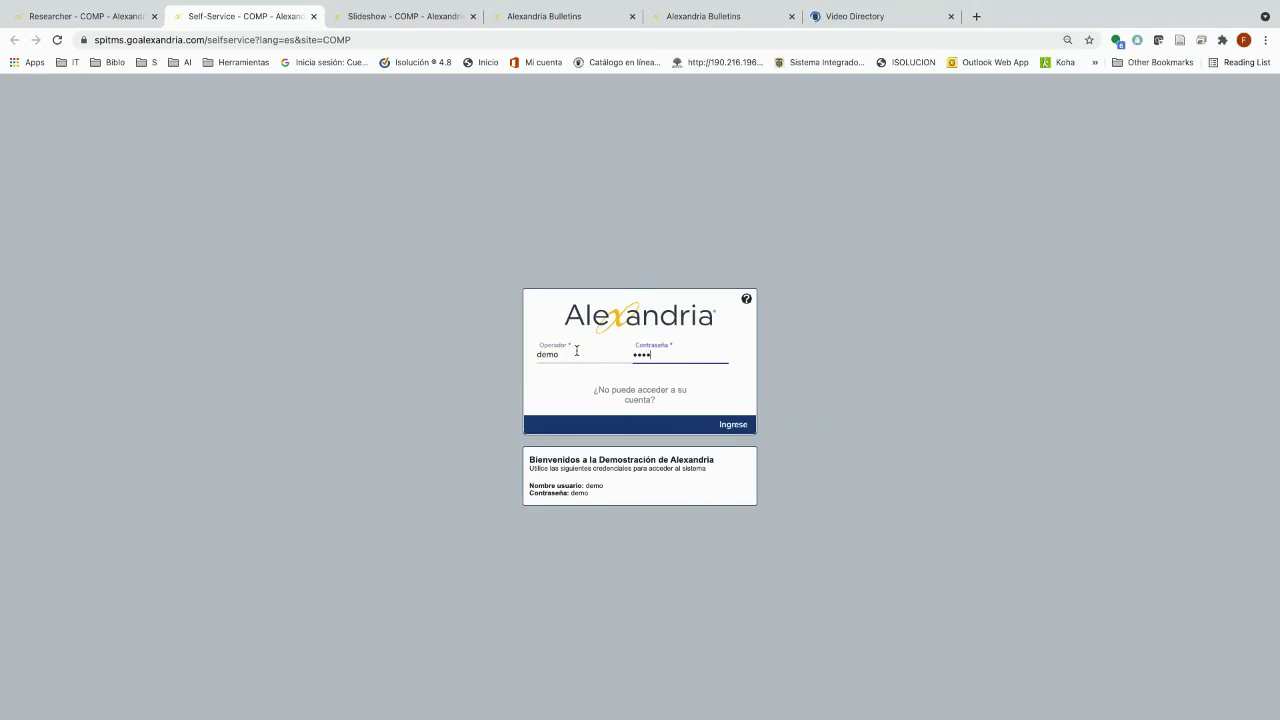
key("Return")
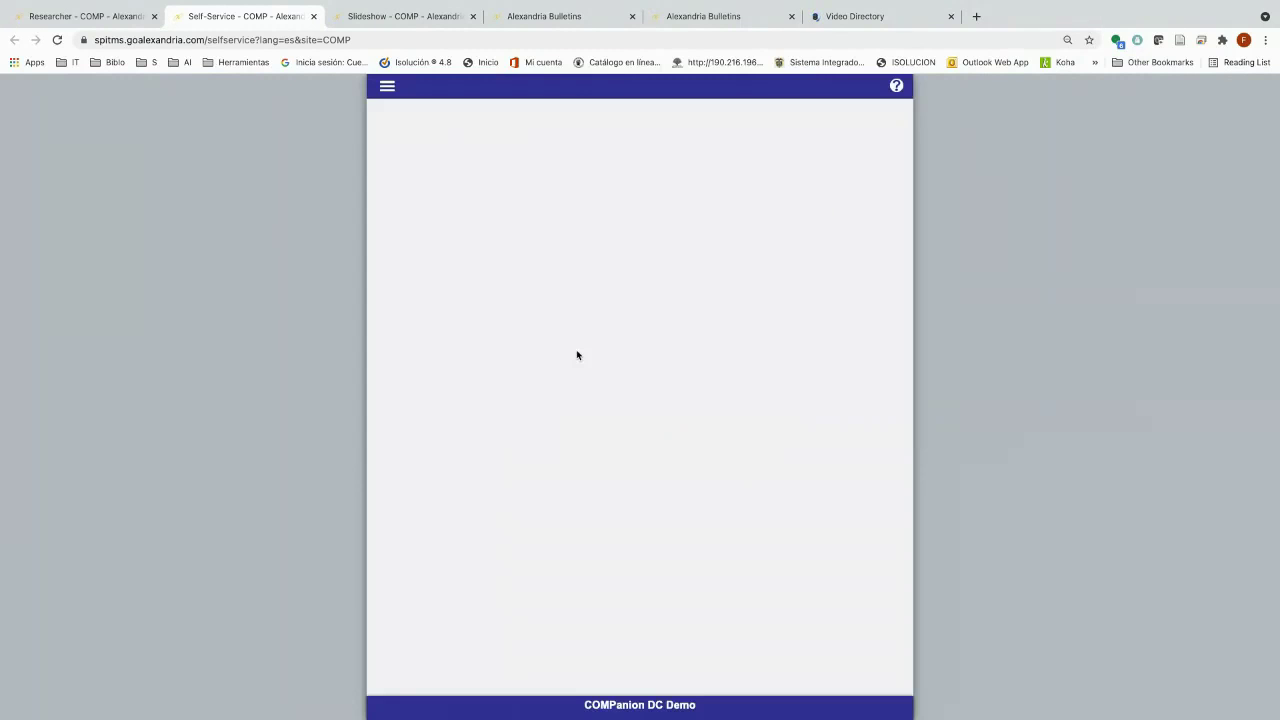
Sign a patron in at Self-Service Check Out after a first barcode and password were rejected.
left_click(706, 323)
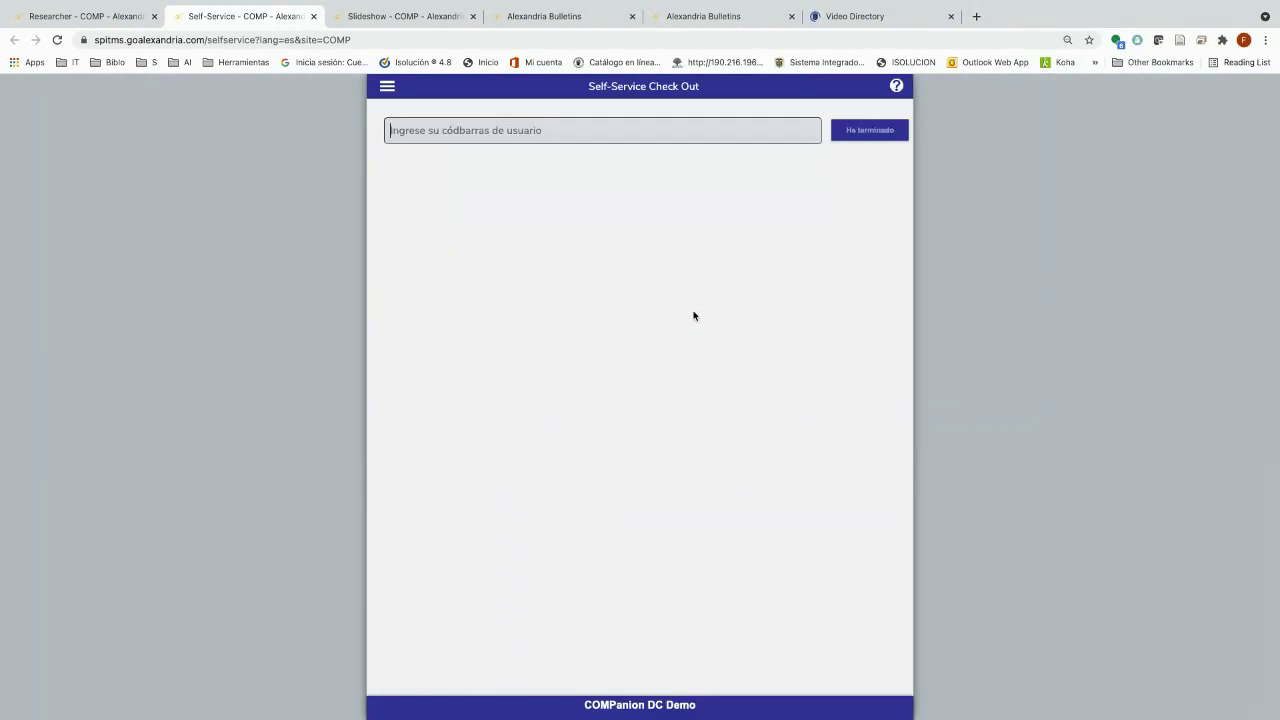
type("2")
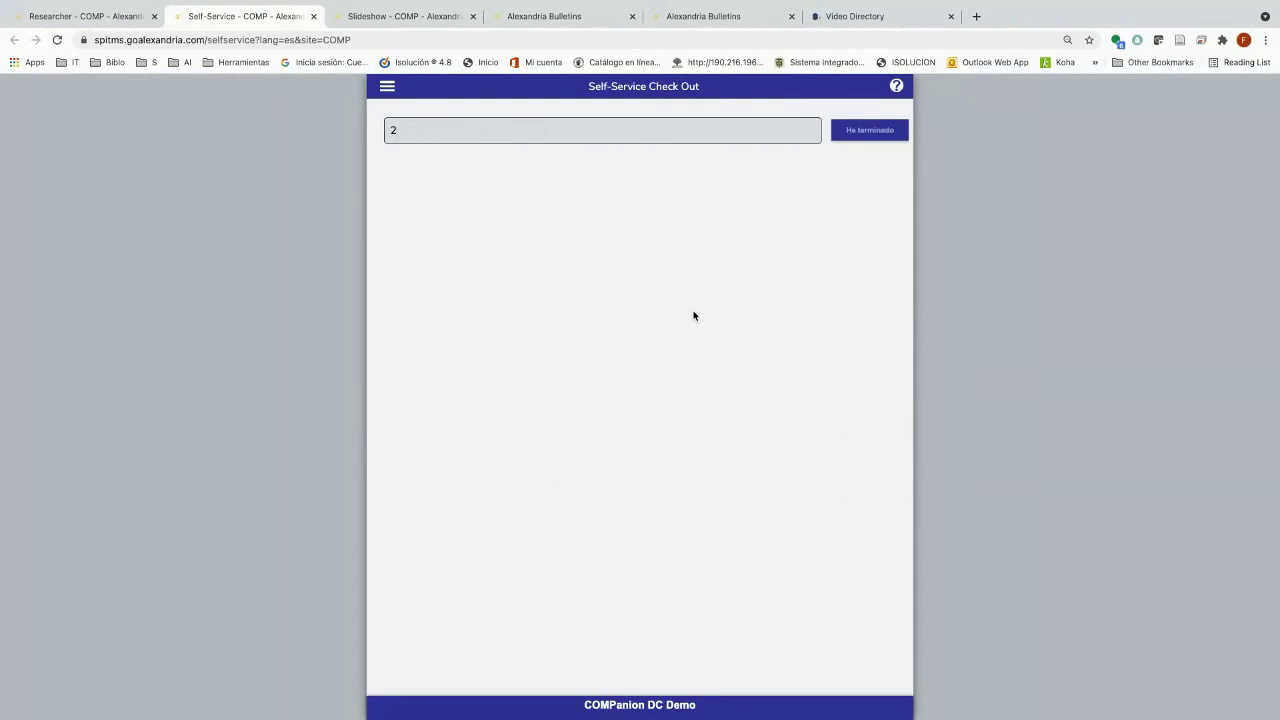
type("003")
key("Return")
type("***")
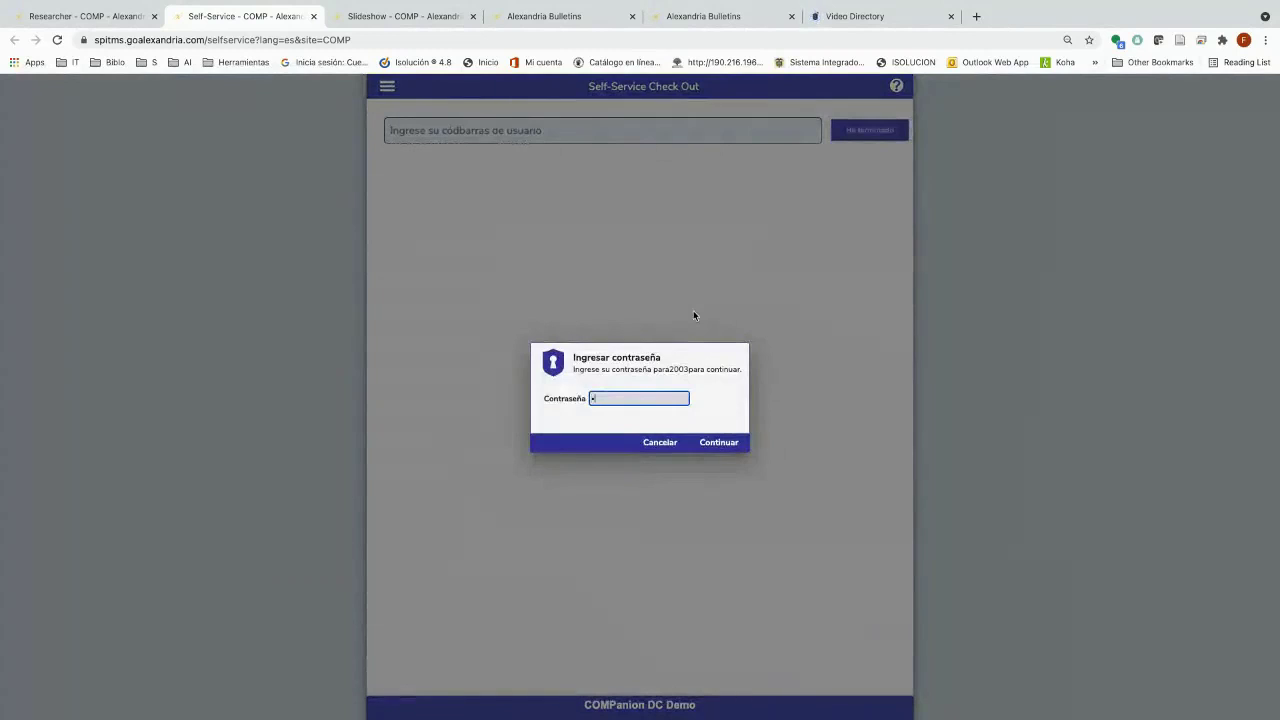
type("*")
key("Return")
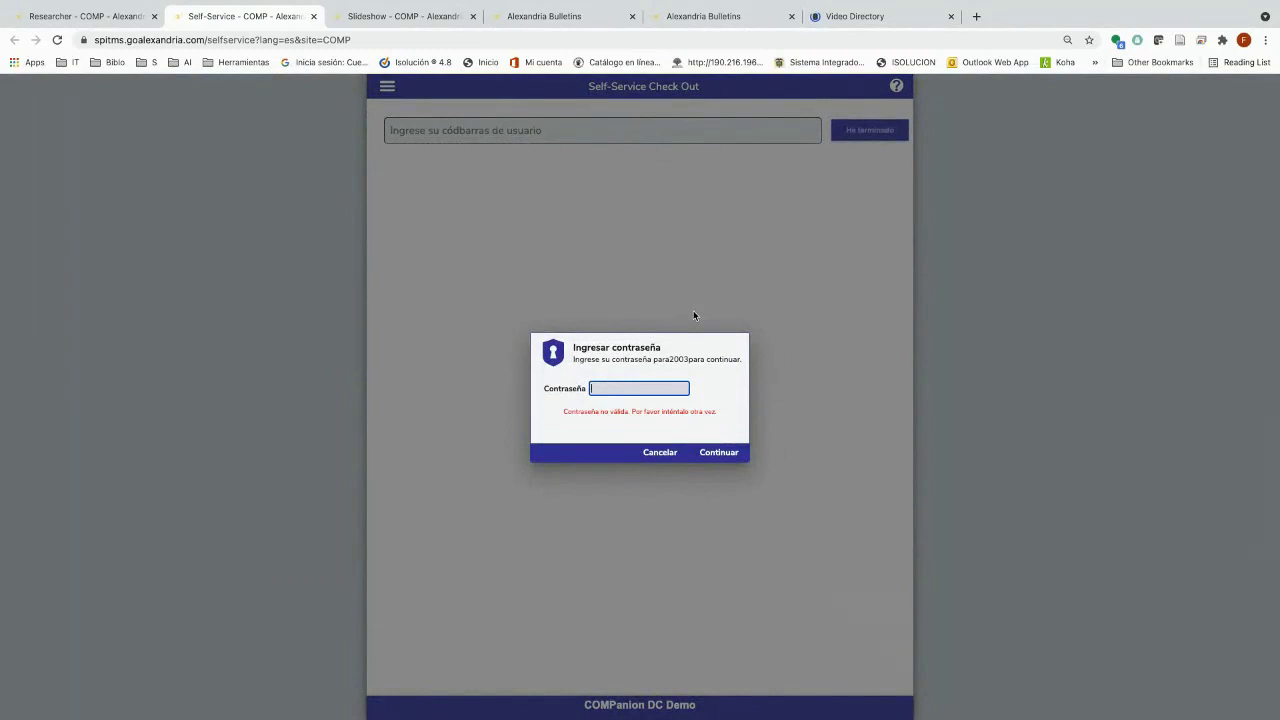
left_click(648, 453)
type("2")
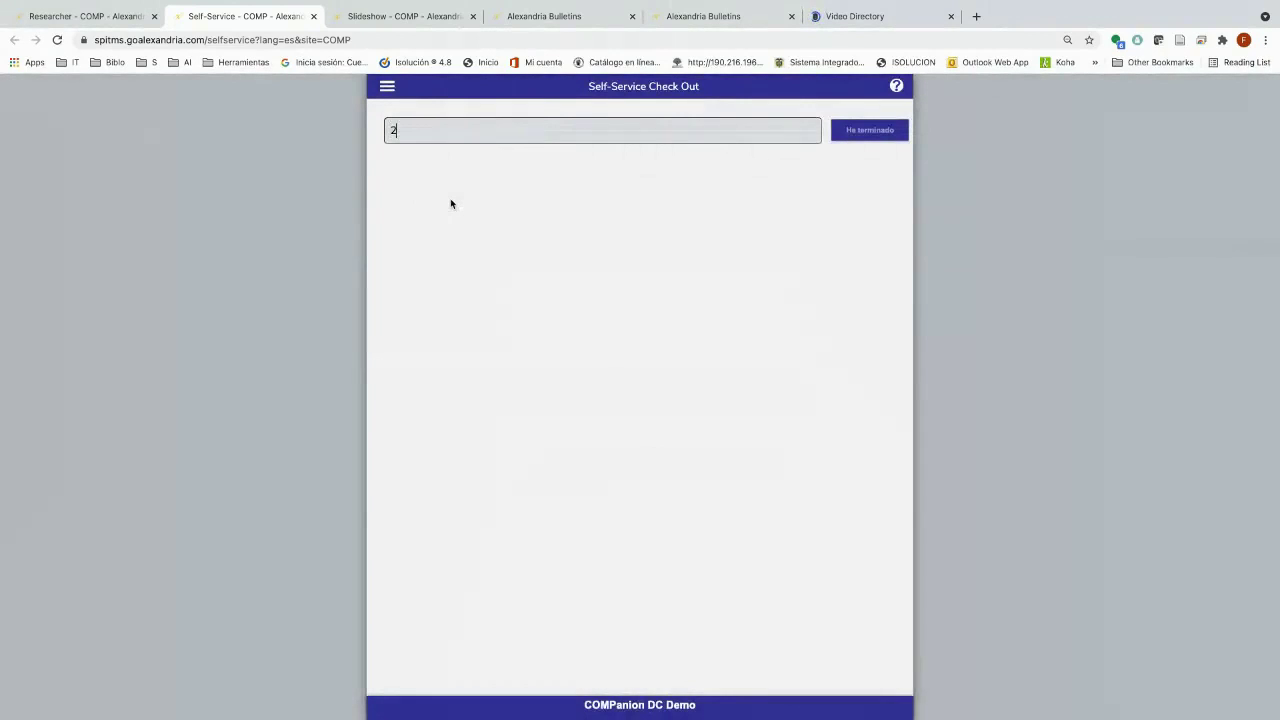
type("001<")
key("BackSpace")
key("Return")
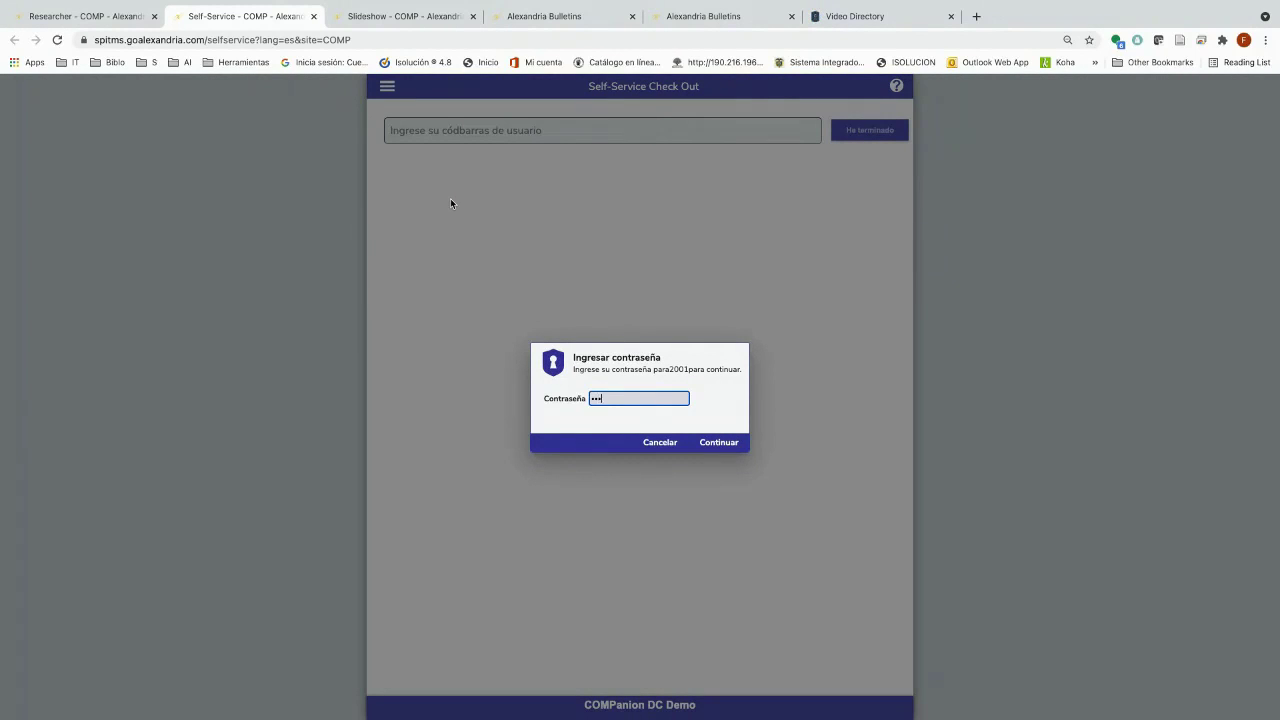
key("Return")
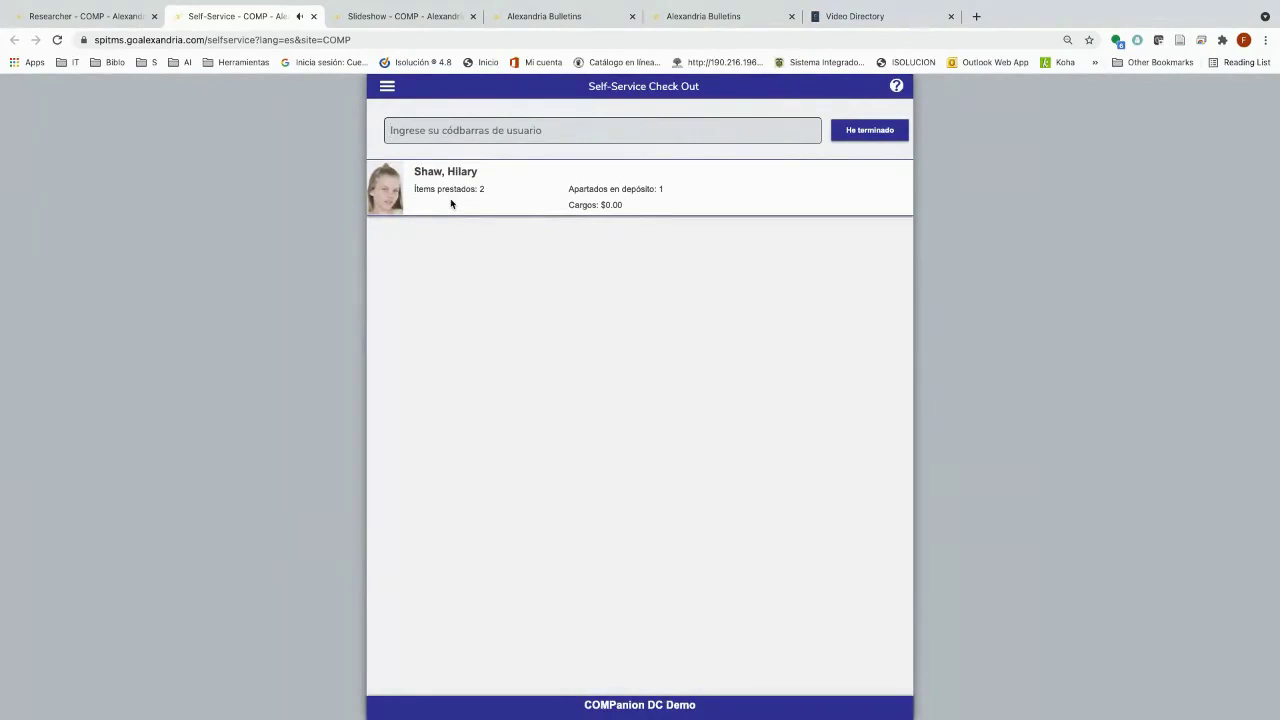
Try checking out items 2105, 2103 and 2013, all rejected, then go back to Researcher home.
type("2105")
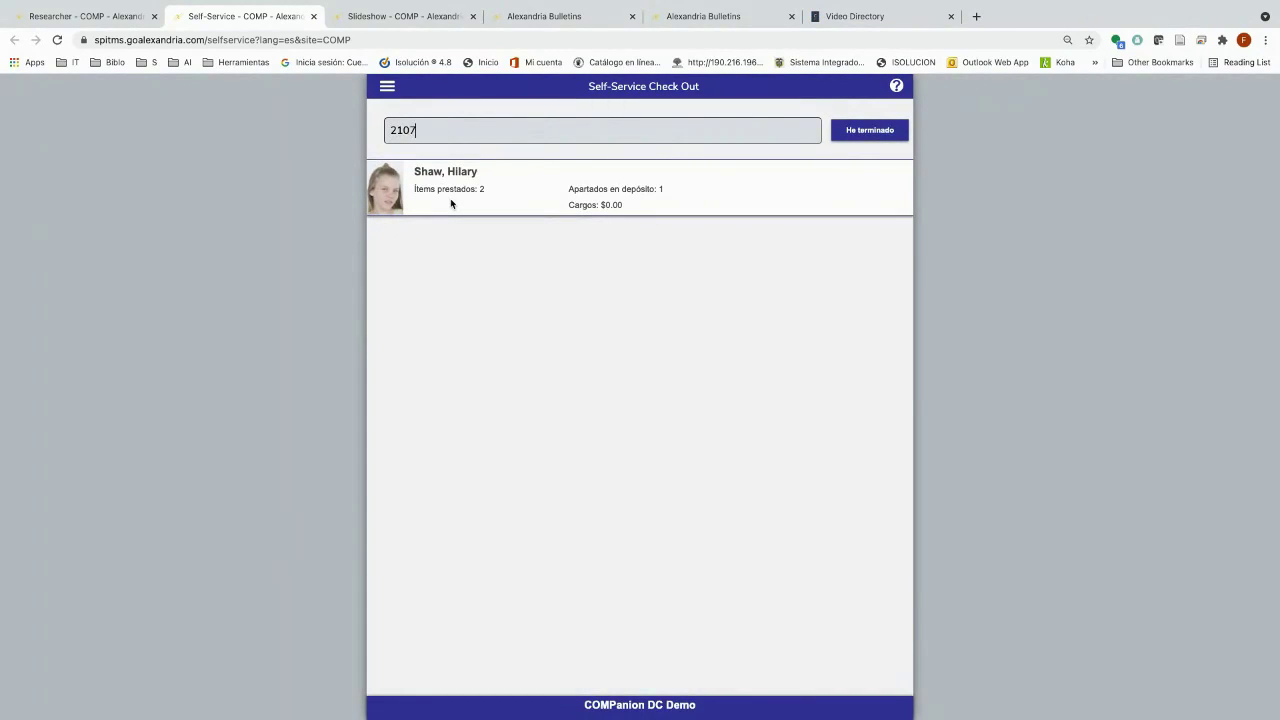
key("Return")
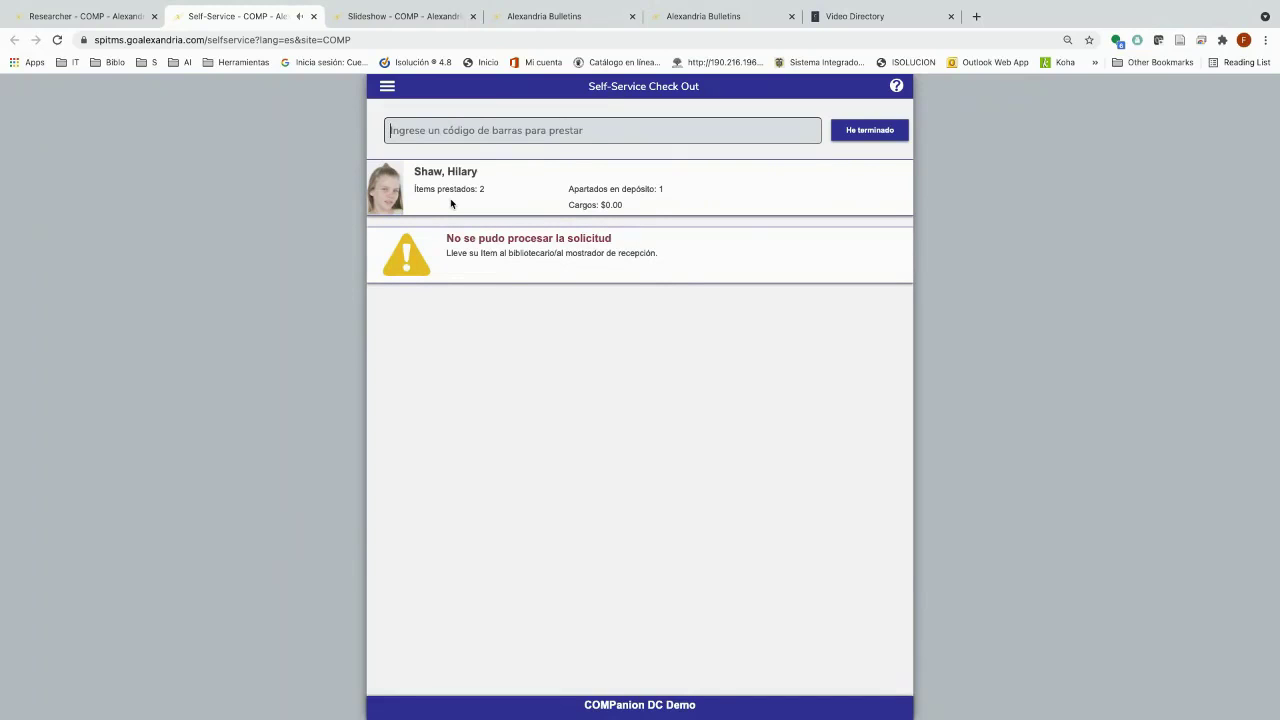
type("21")
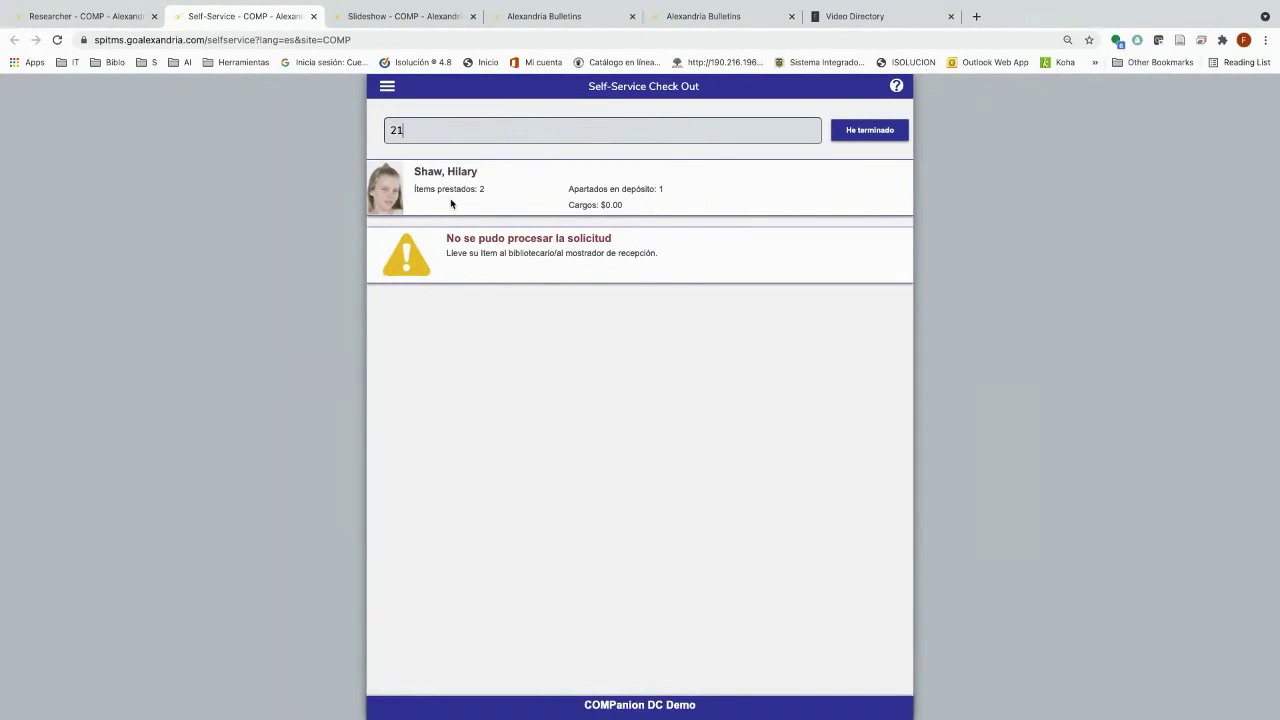
type("03")
key("Return")
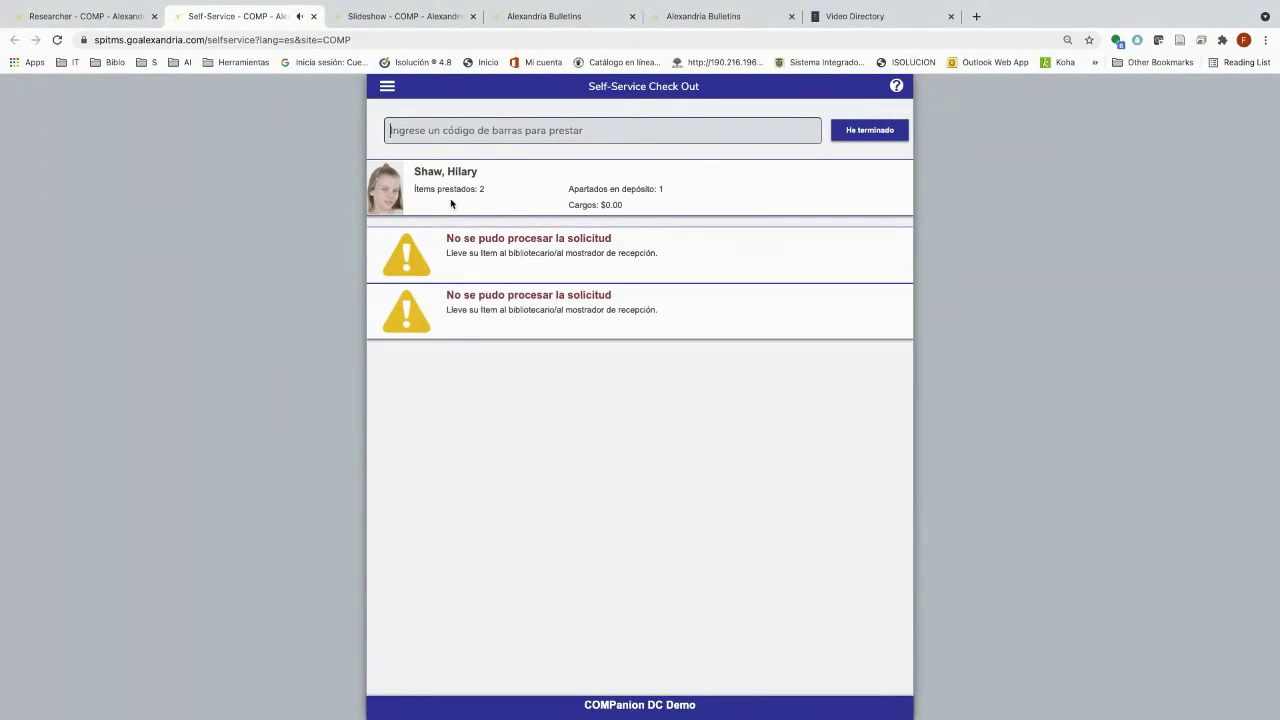
type("2")
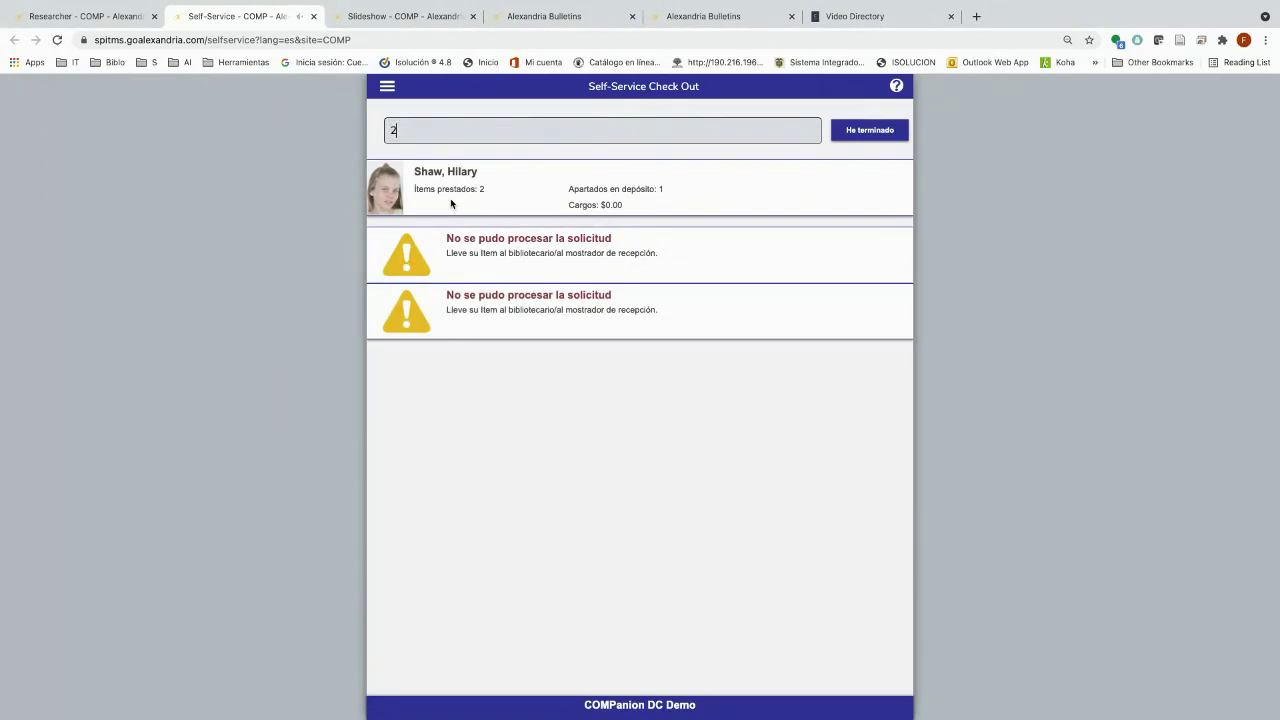
type("013")
key("Return")
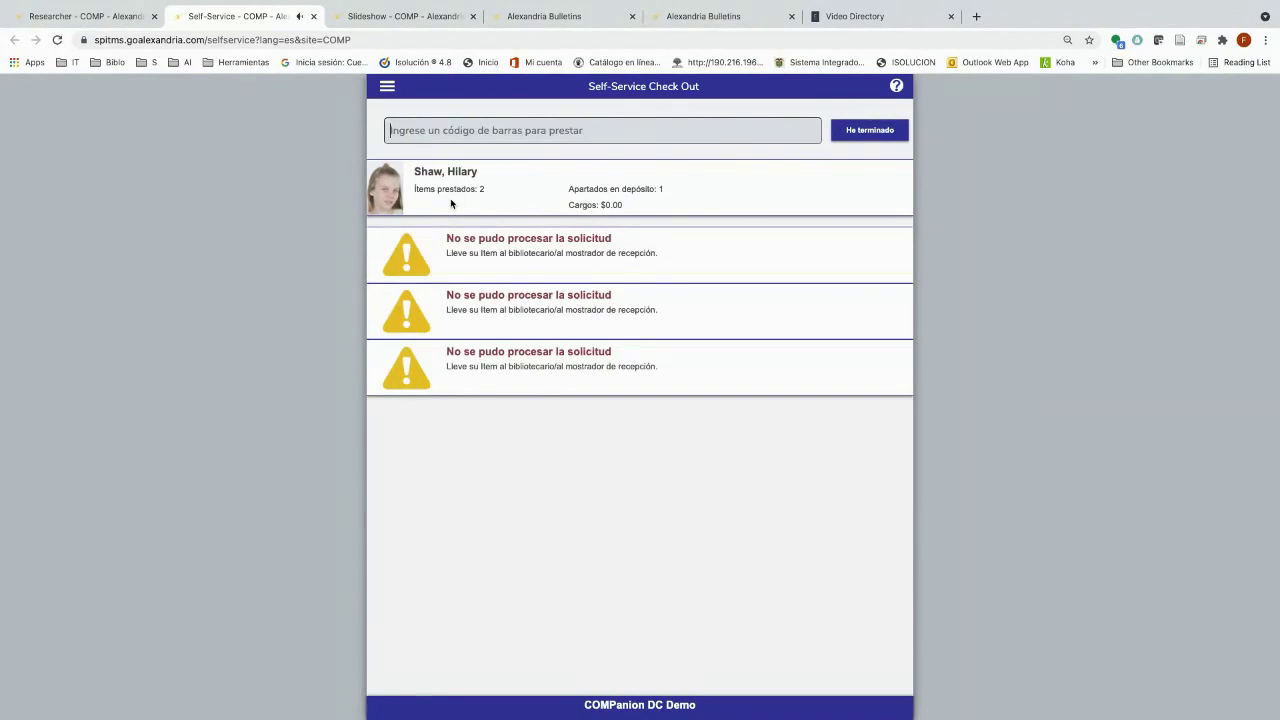
left_click(120, 18)
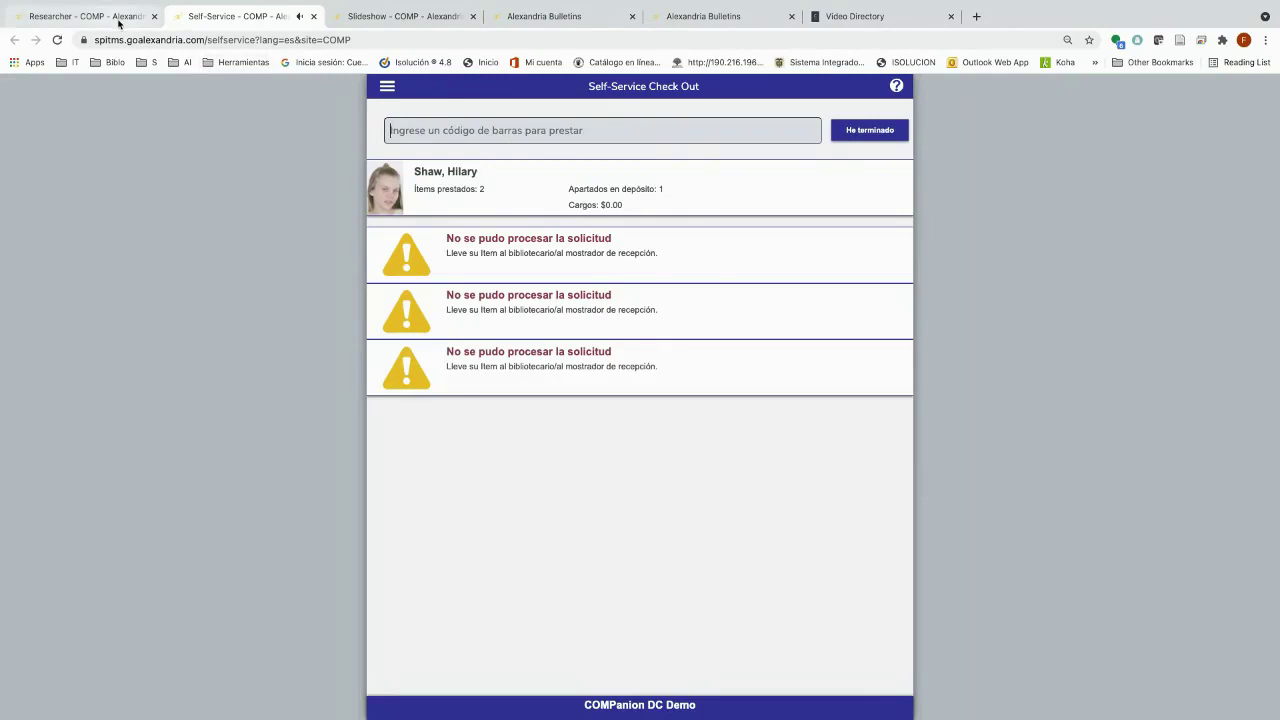
Log in to Self Service again in a new tab with the demo credentials.
left_click(726, 351)
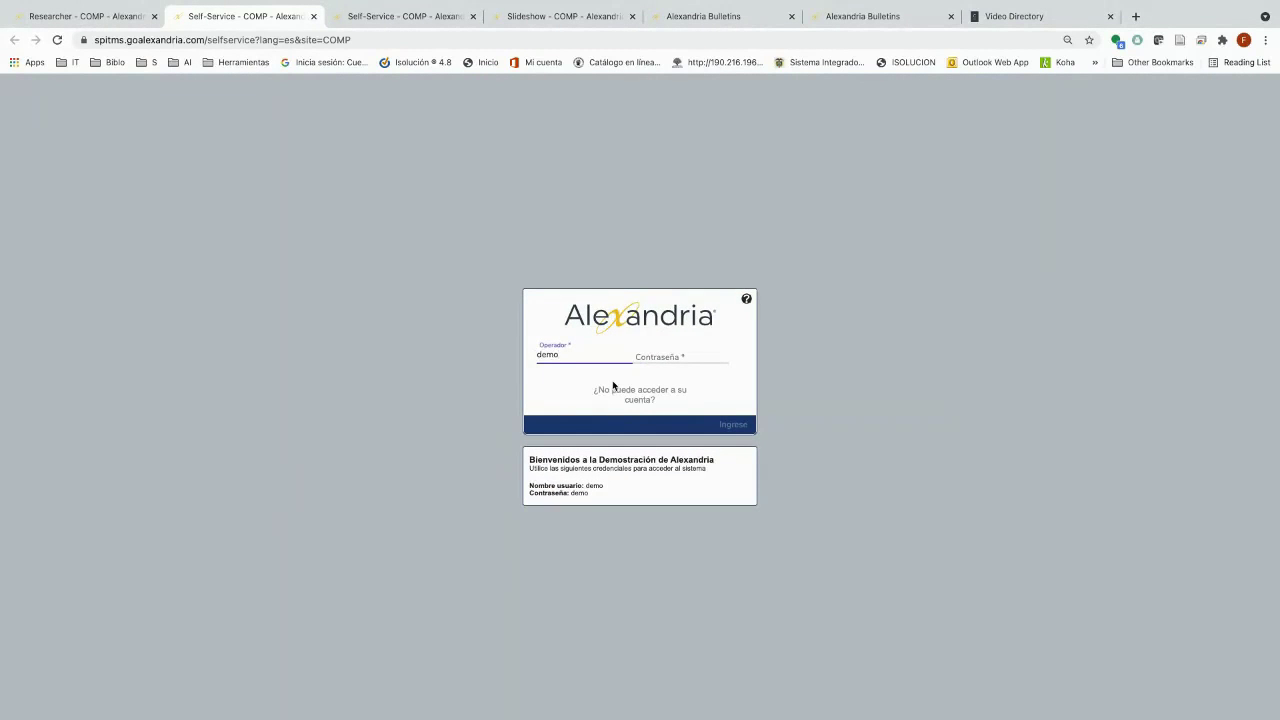
key("Tab")
type("de")
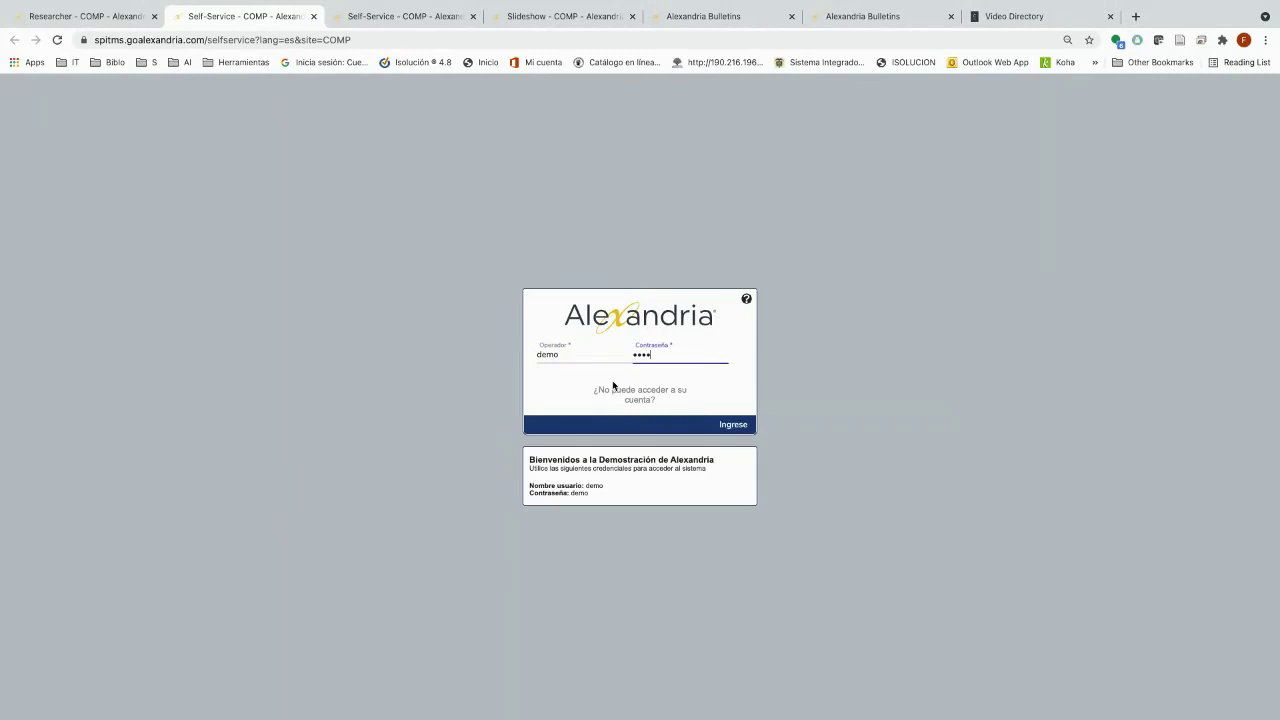
type("mo")
key("Return")
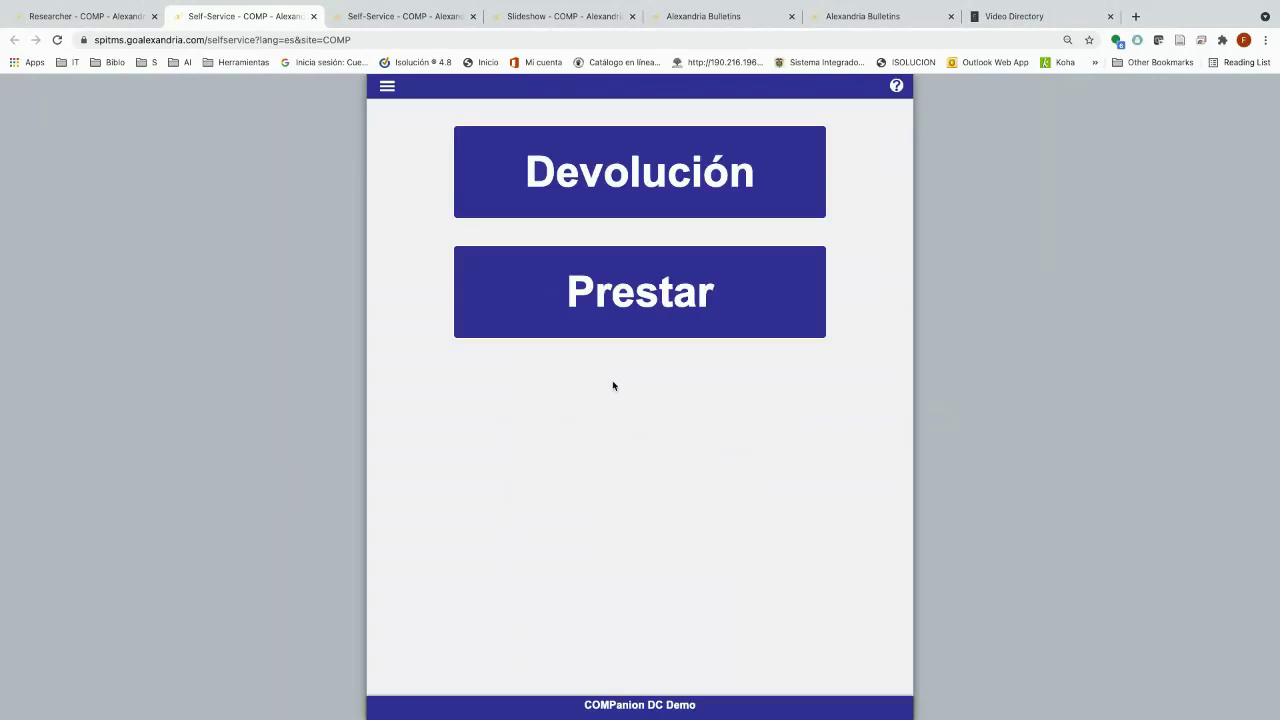
Attempt three Self-Service Check In returns, all refused, then switch back to Researcher home.
left_click(566, 196)
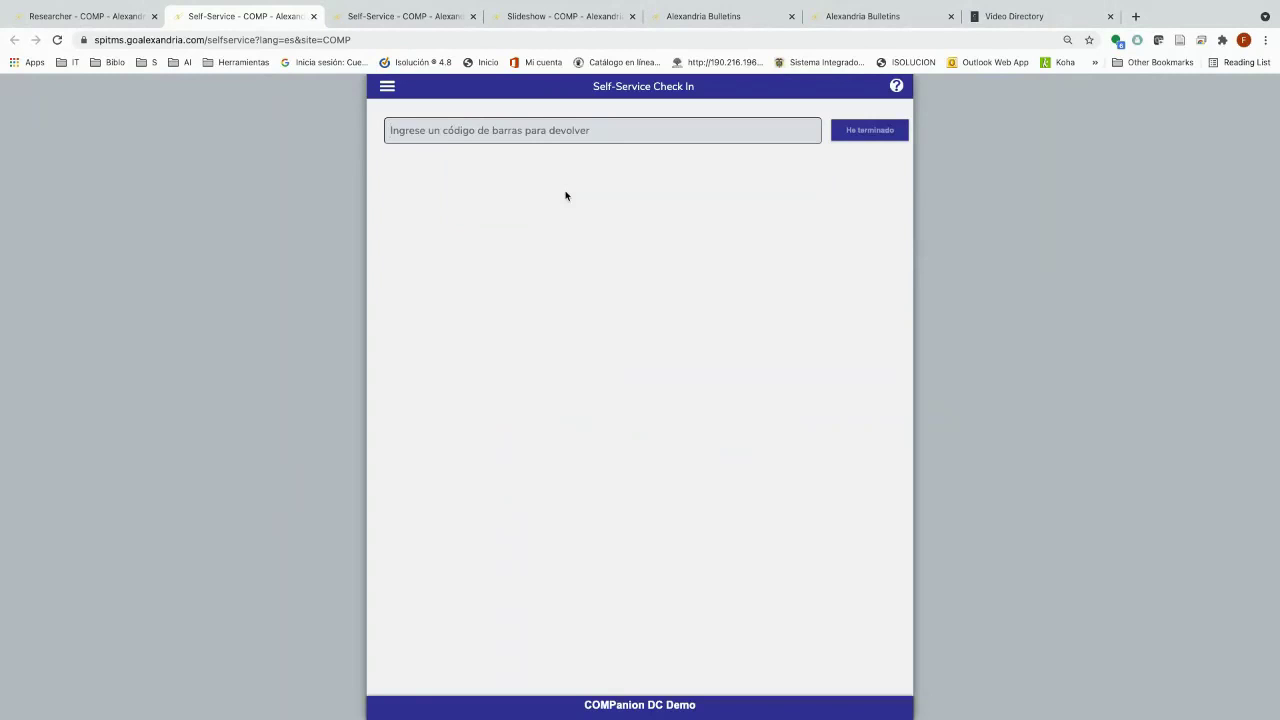
type("210")
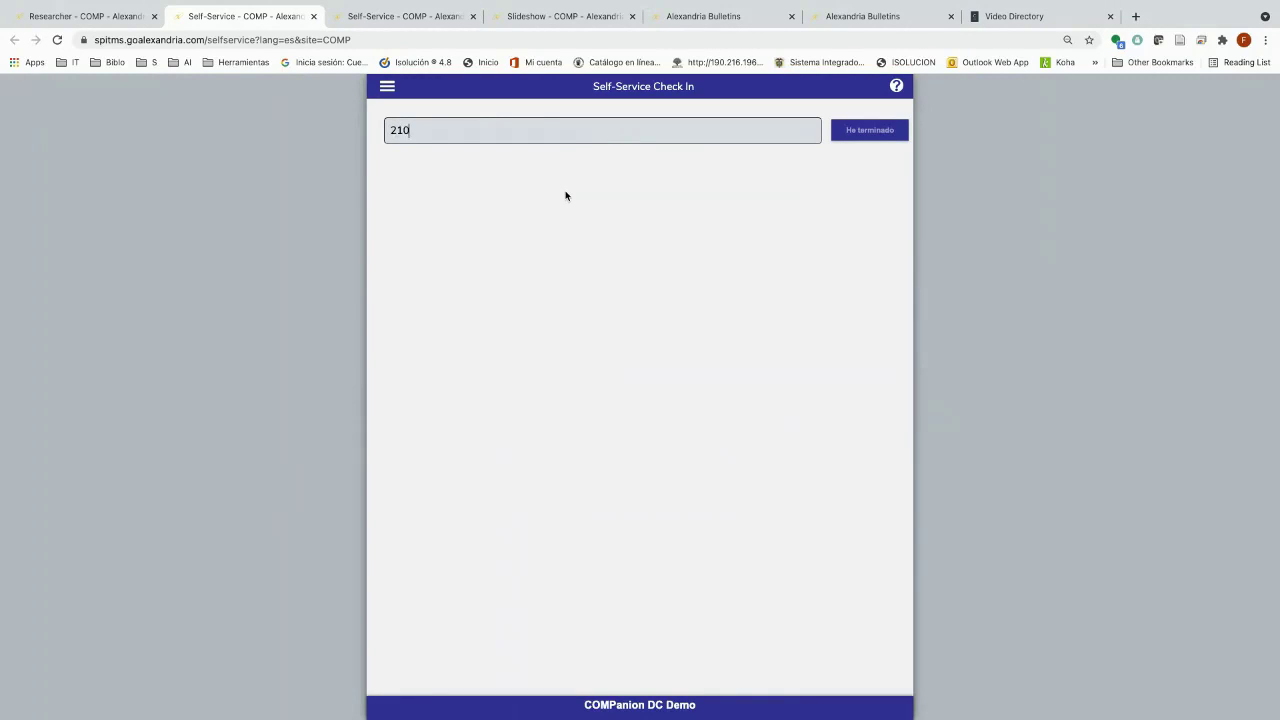
type("5")
key("Return")
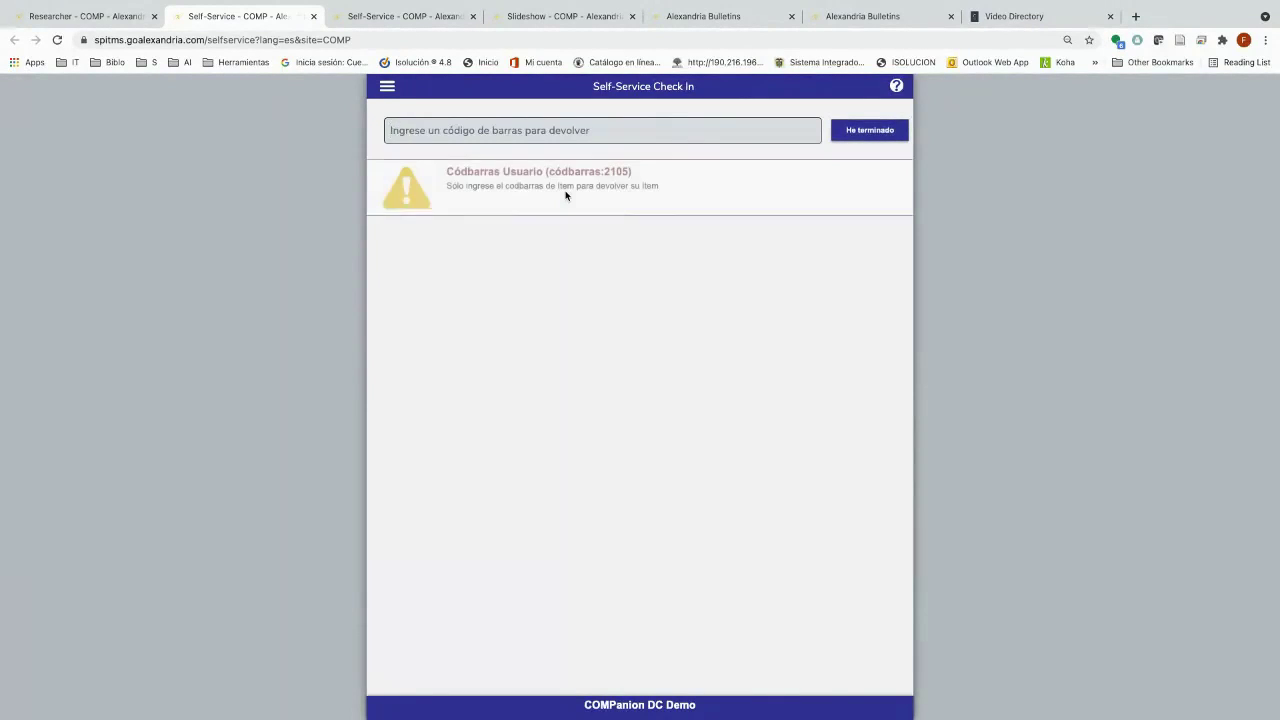
type("2")
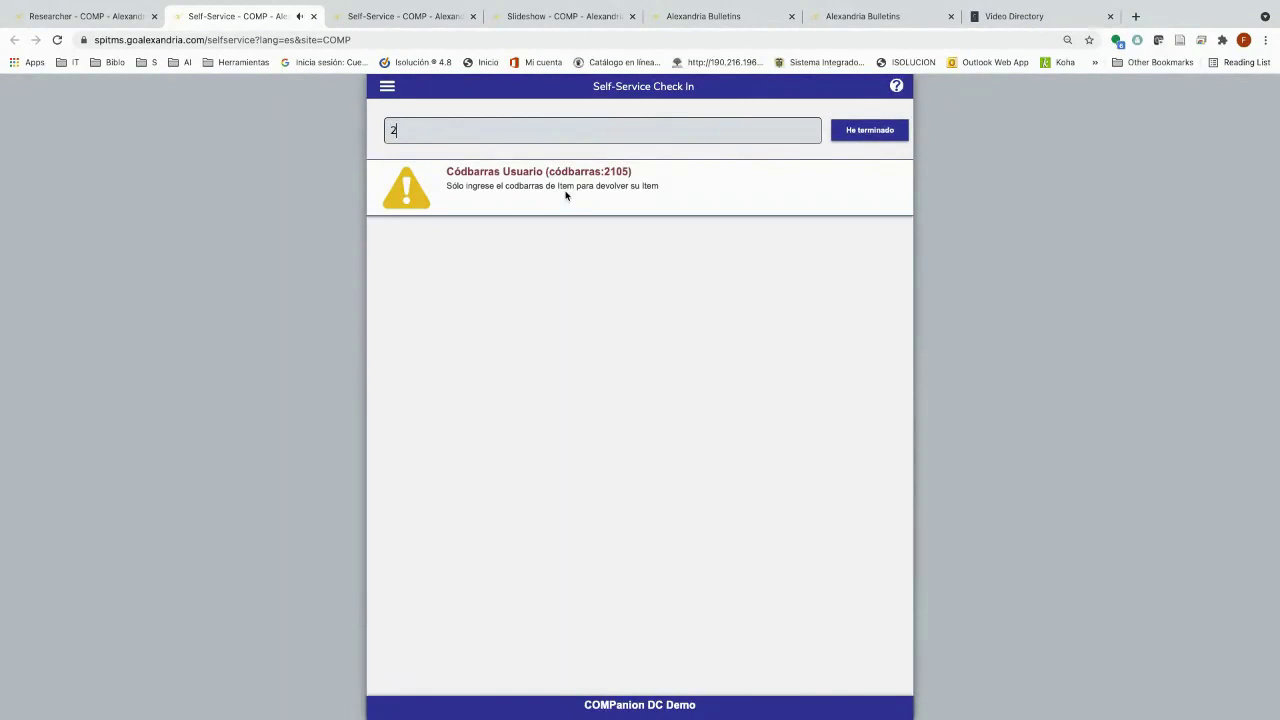
type("103")
key("Return")
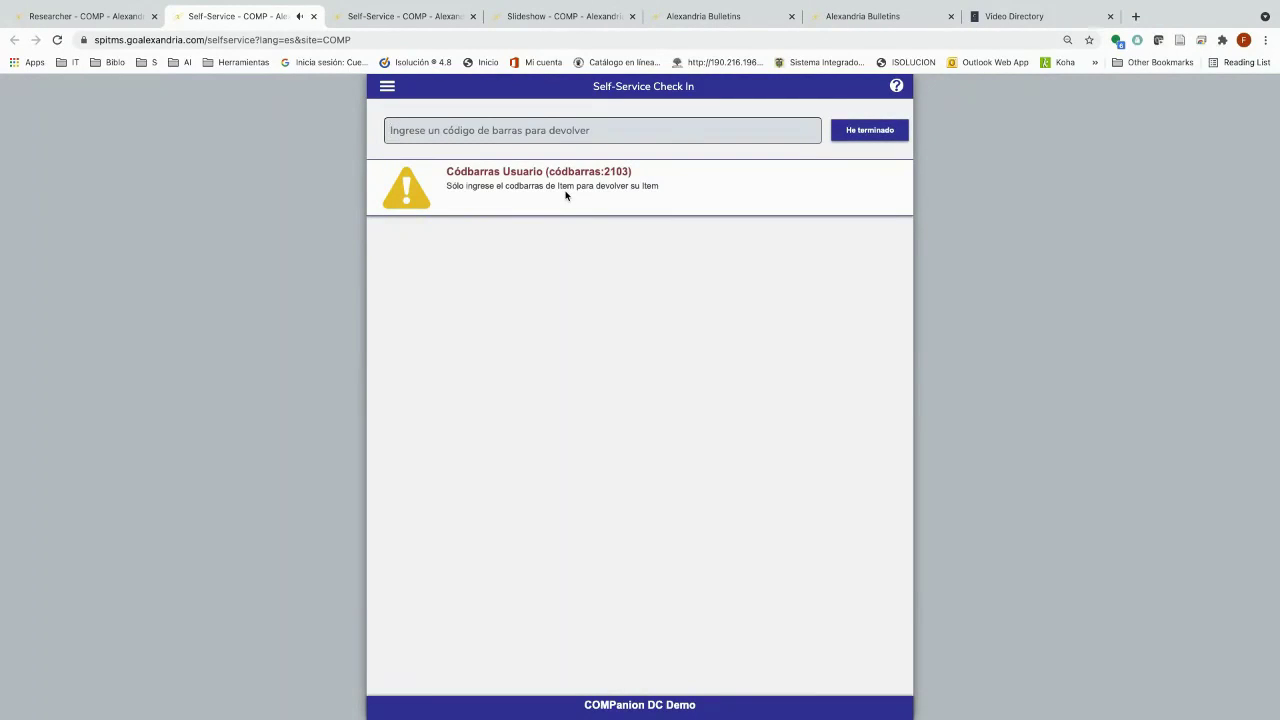
type("2000")
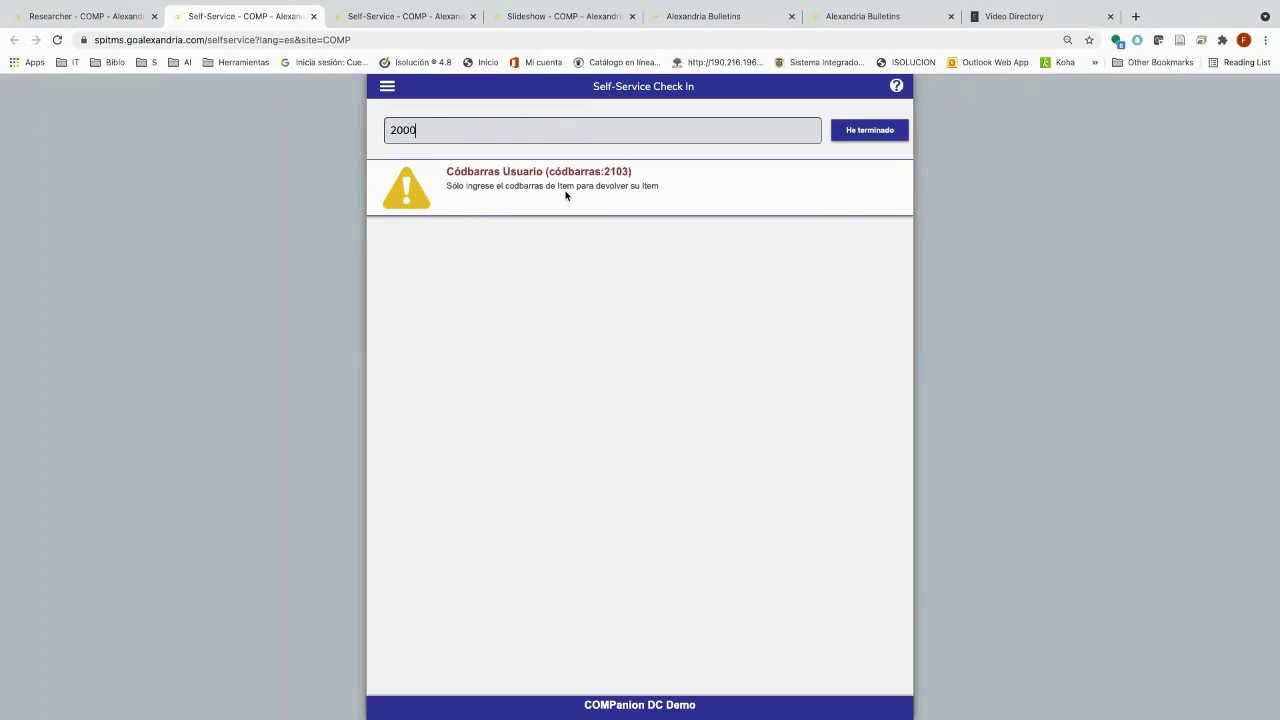
key("Return")
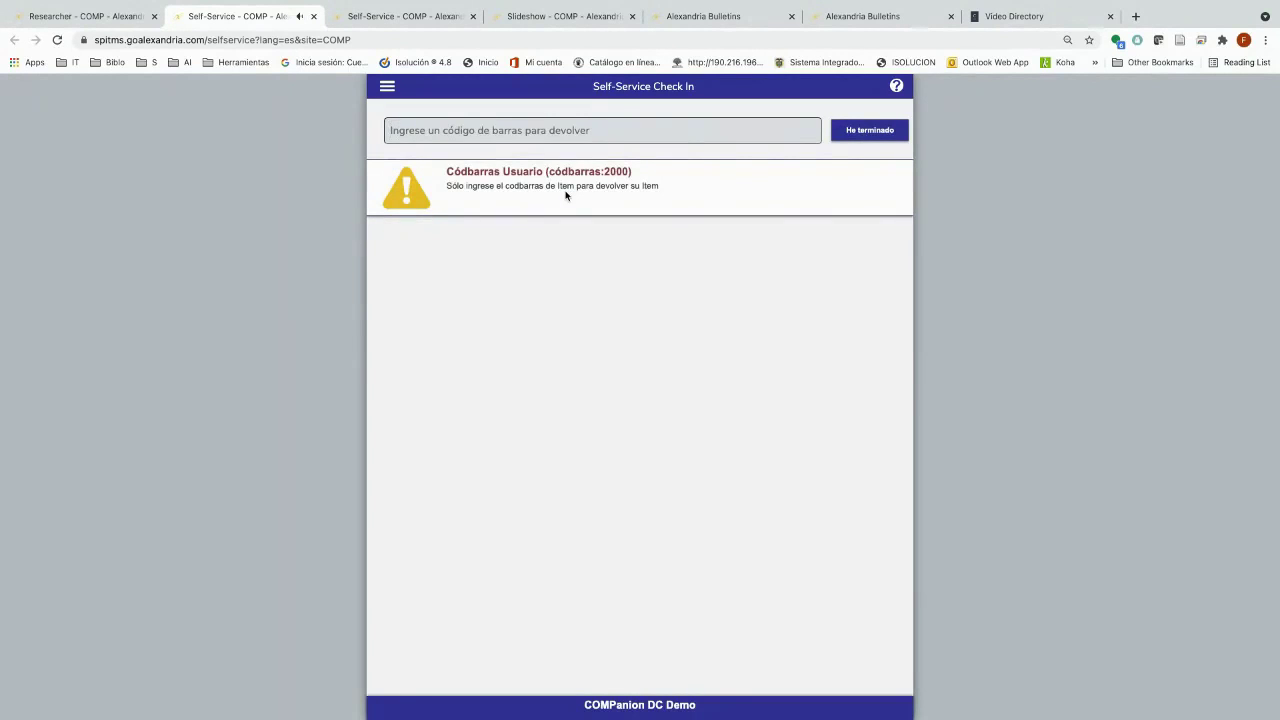
left_click(80, 22)
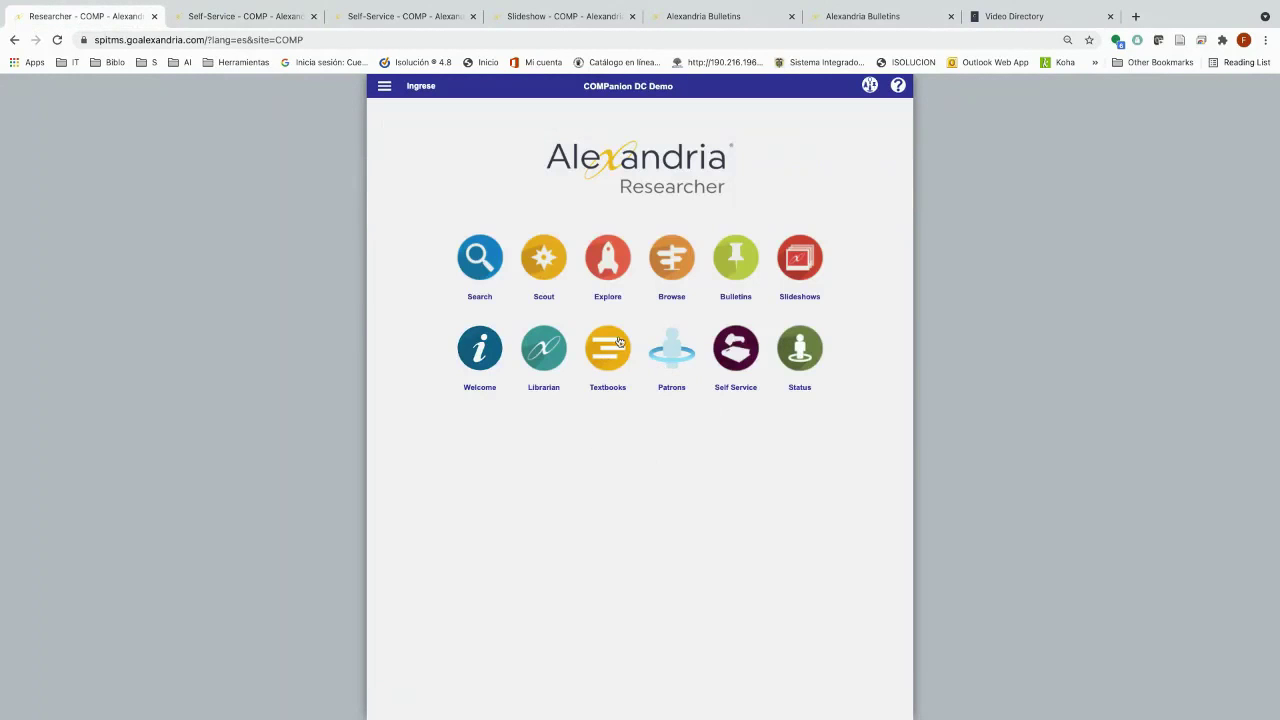
Open Alexandria Librarian, dismiss the translation offer, and log in to an empty Circulation window.
left_click(543, 369)
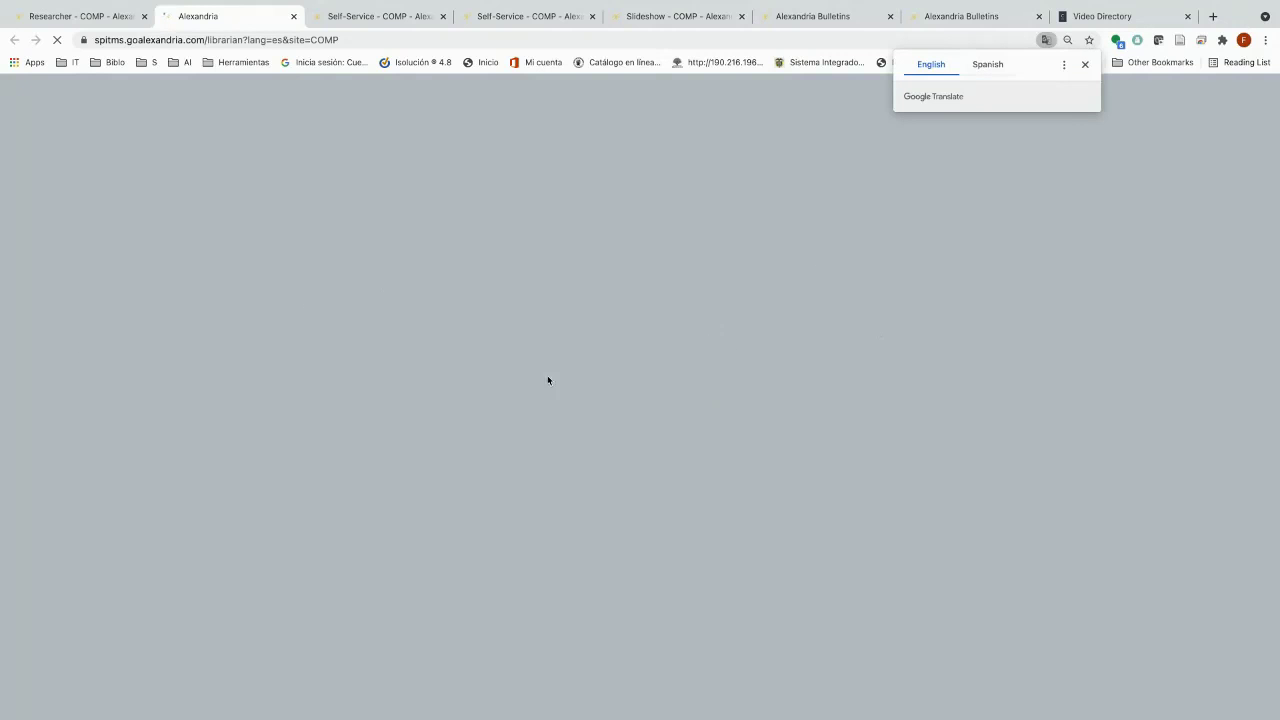
left_click(1085, 64)
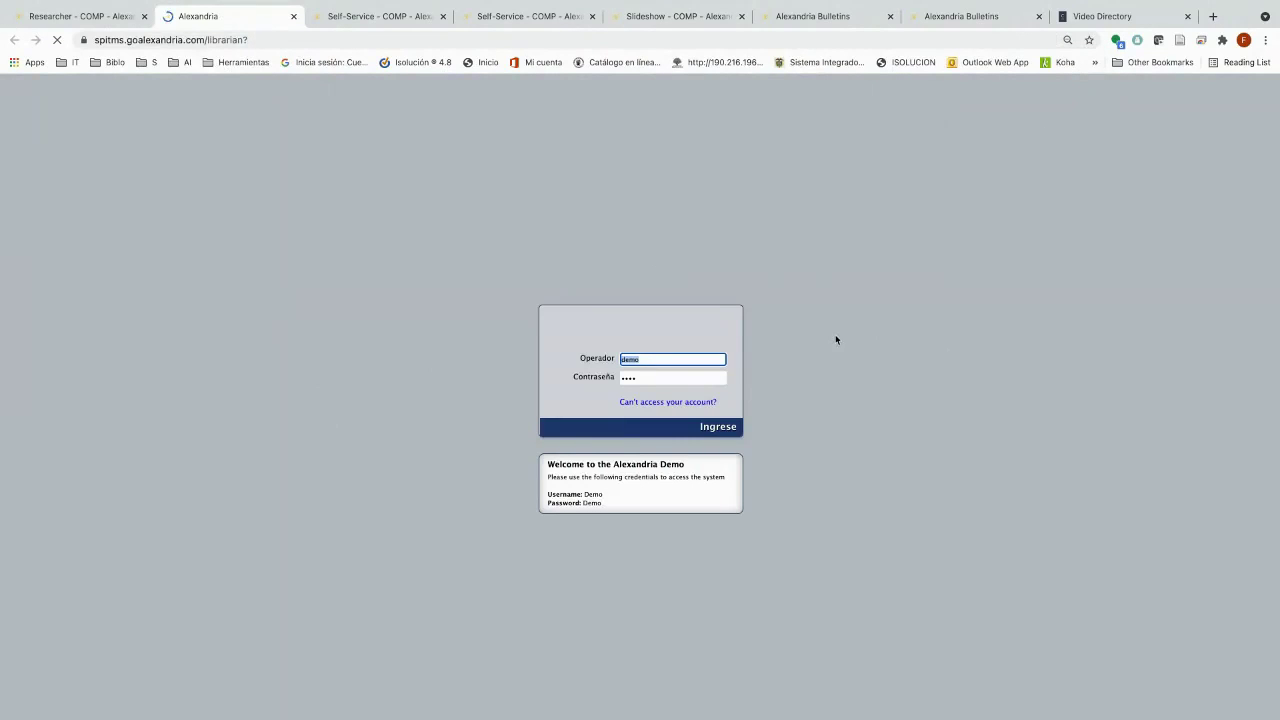
left_click(713, 428)
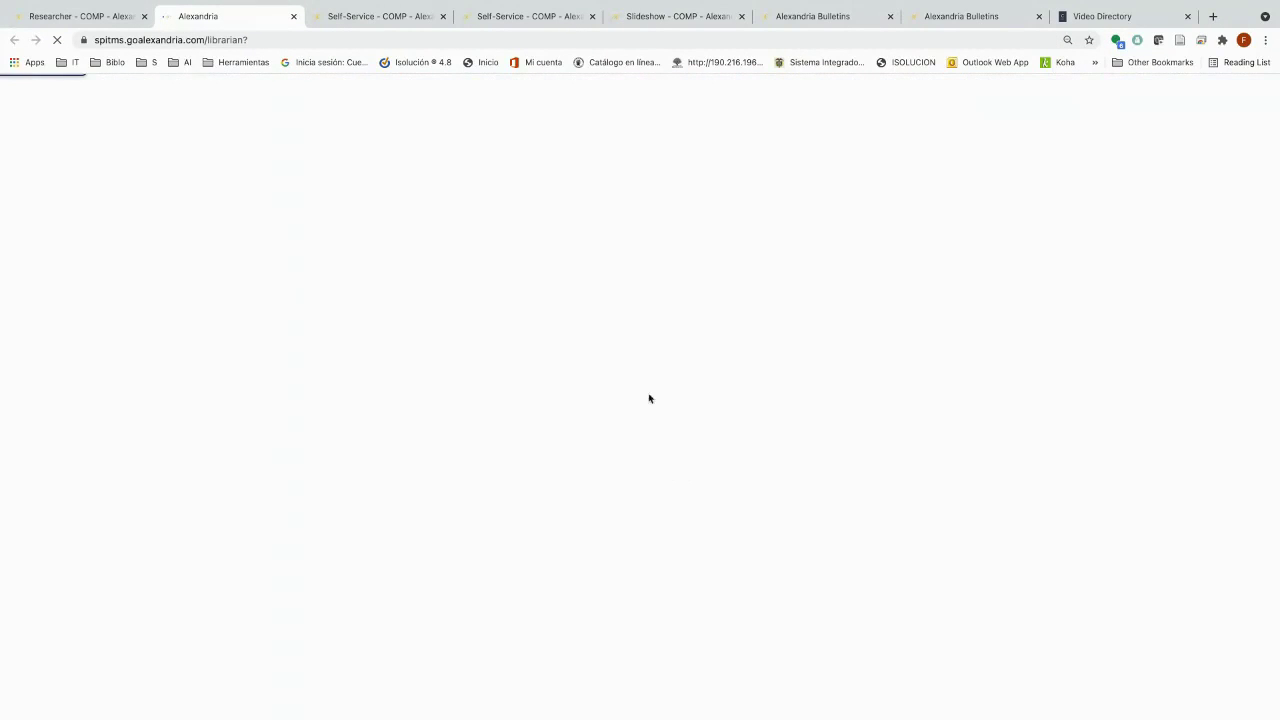
left_click(66, 18)
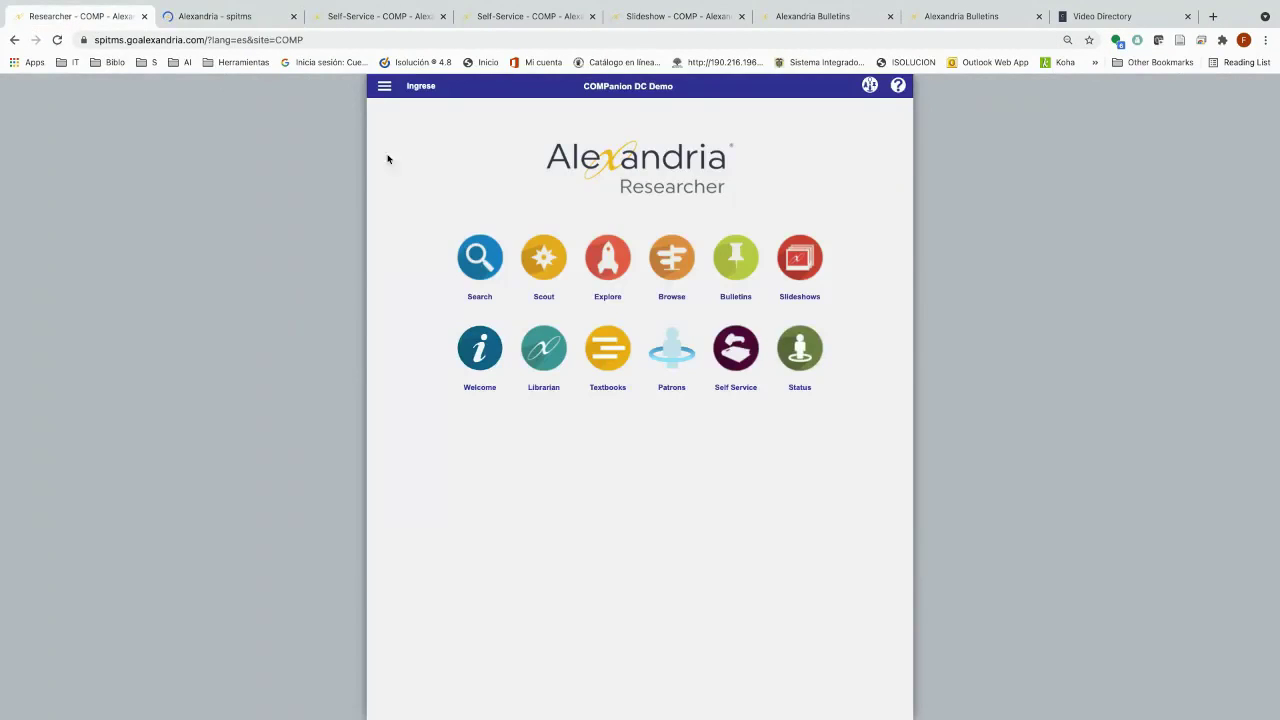
left_click(220, 19)
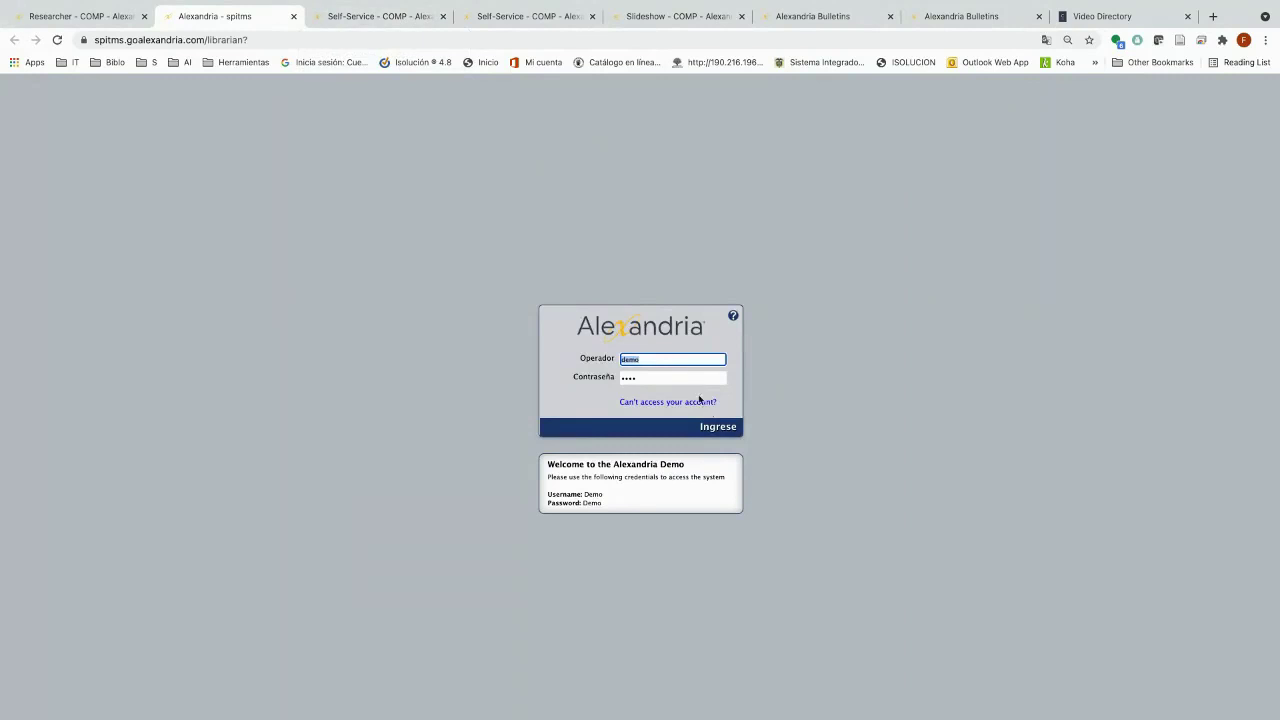
left_click(717, 427)
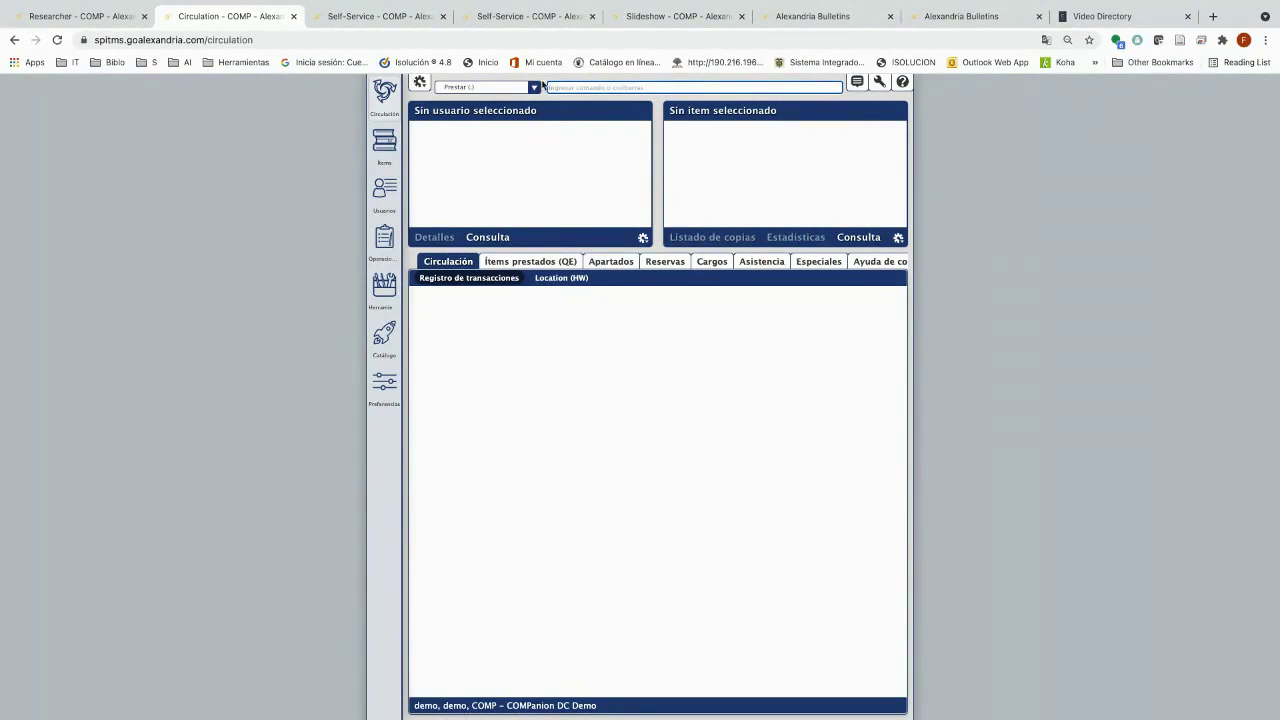
Load patron 2000's checked-out items and force check-in item 31536 in Devolución forzada mode.
type("2000")
key("Return")
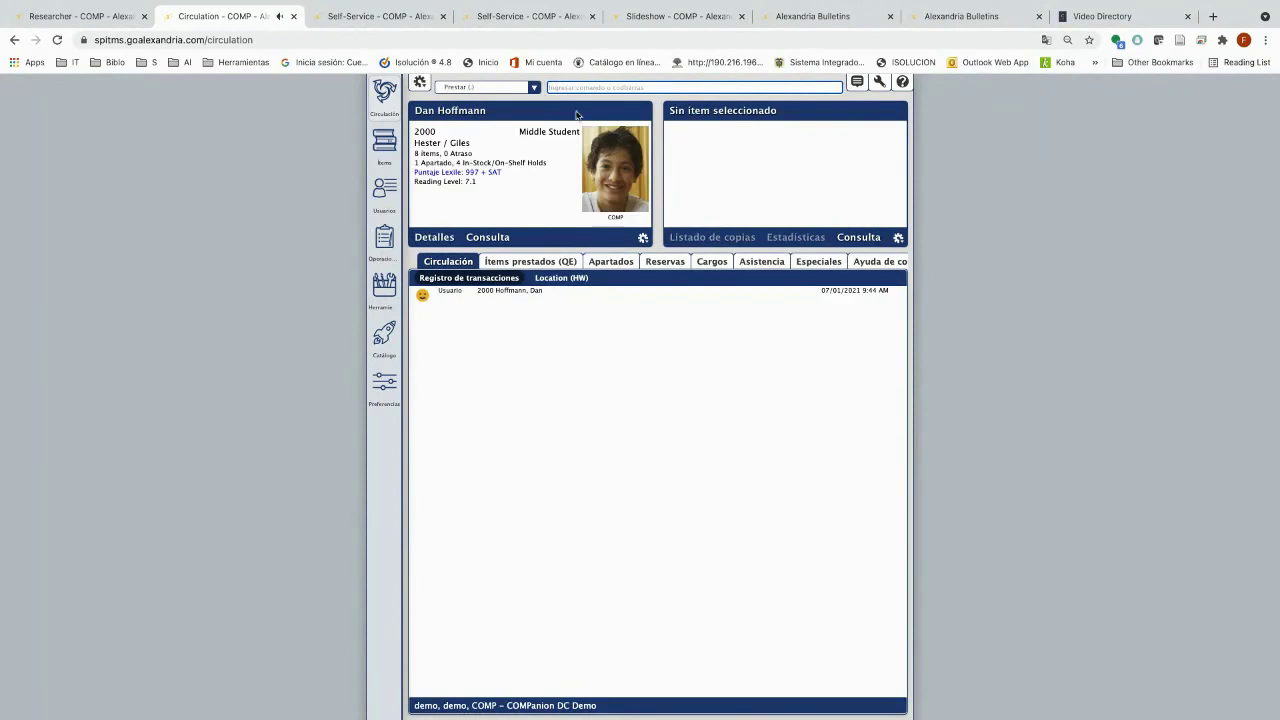
left_click(533, 262)
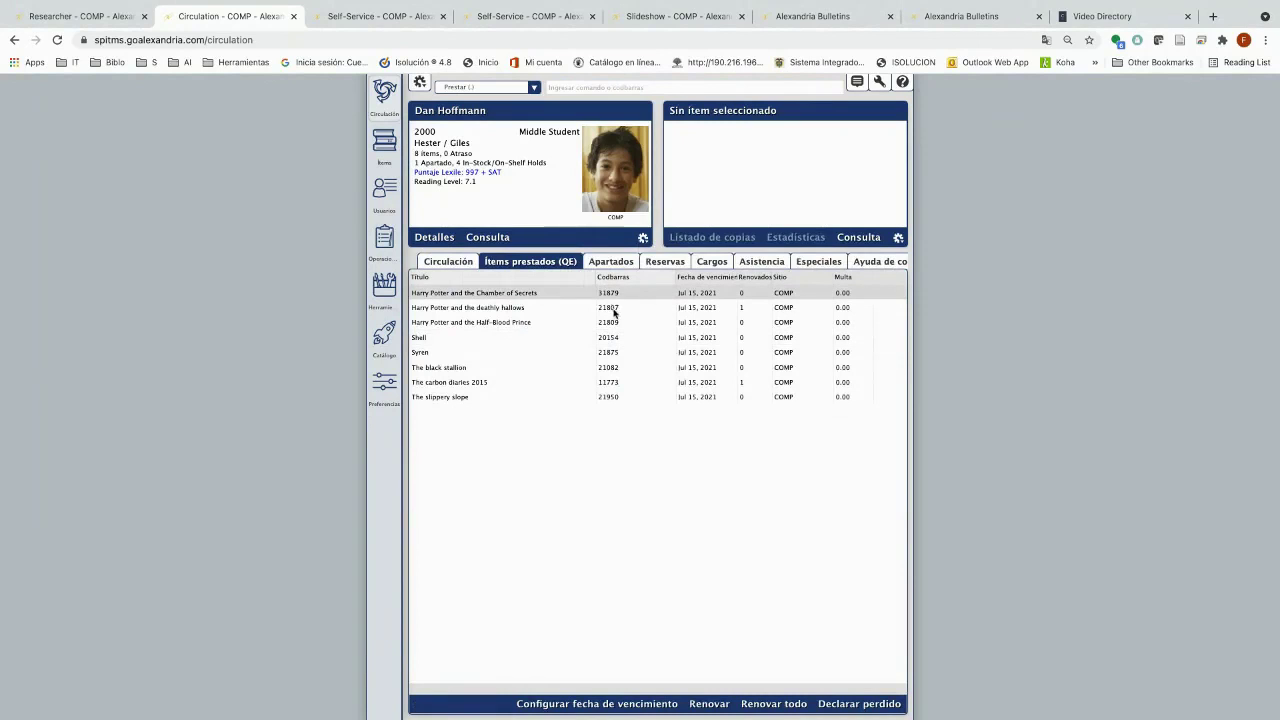
left_click(520, 88)
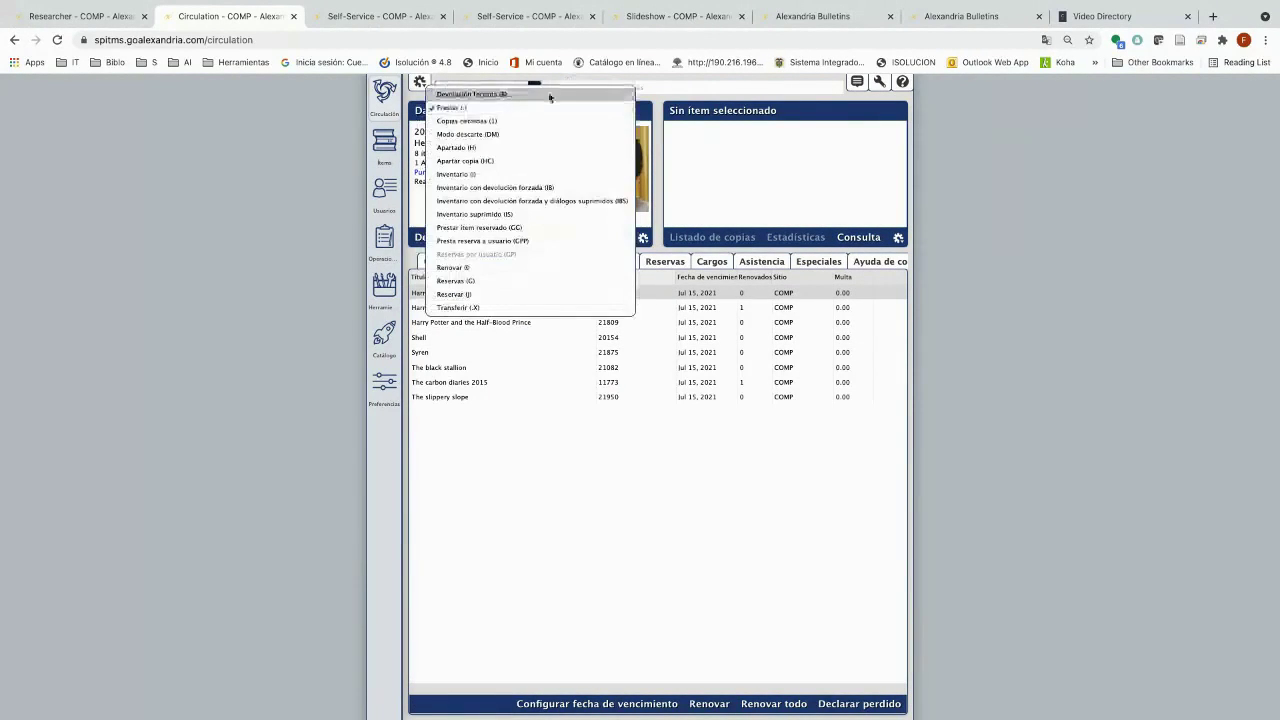
left_click(549, 95)
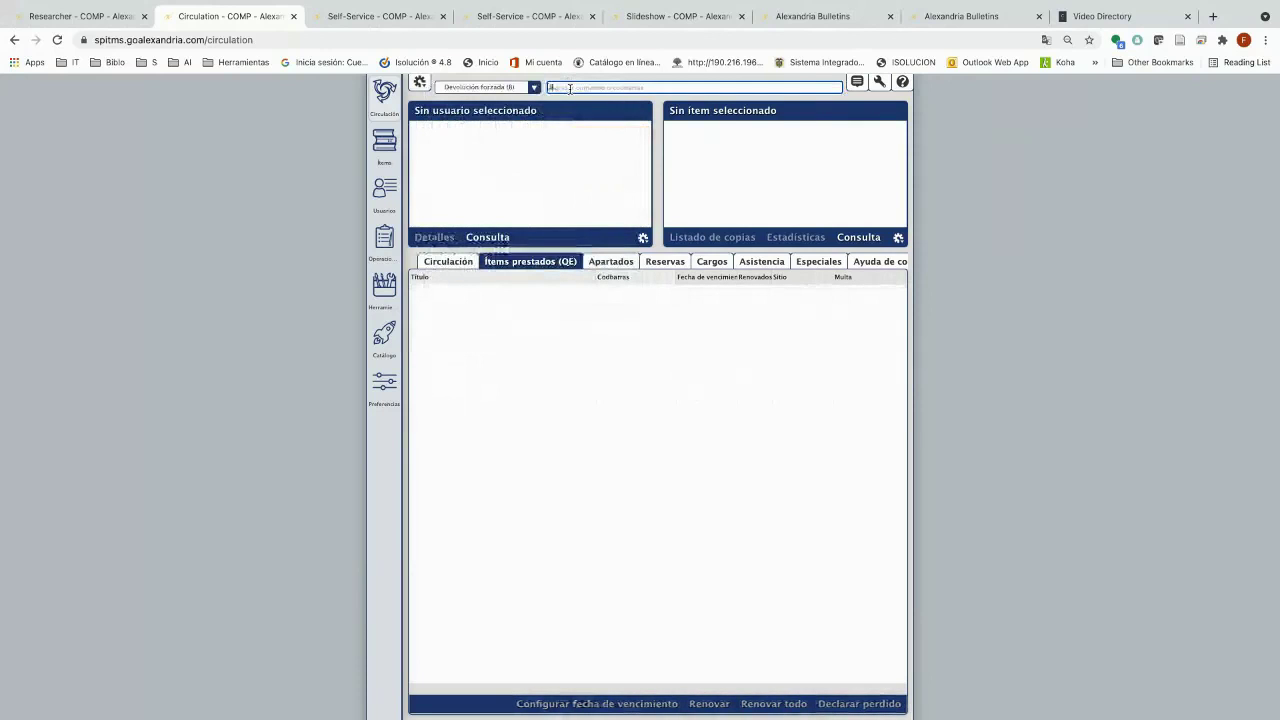
key("Return")
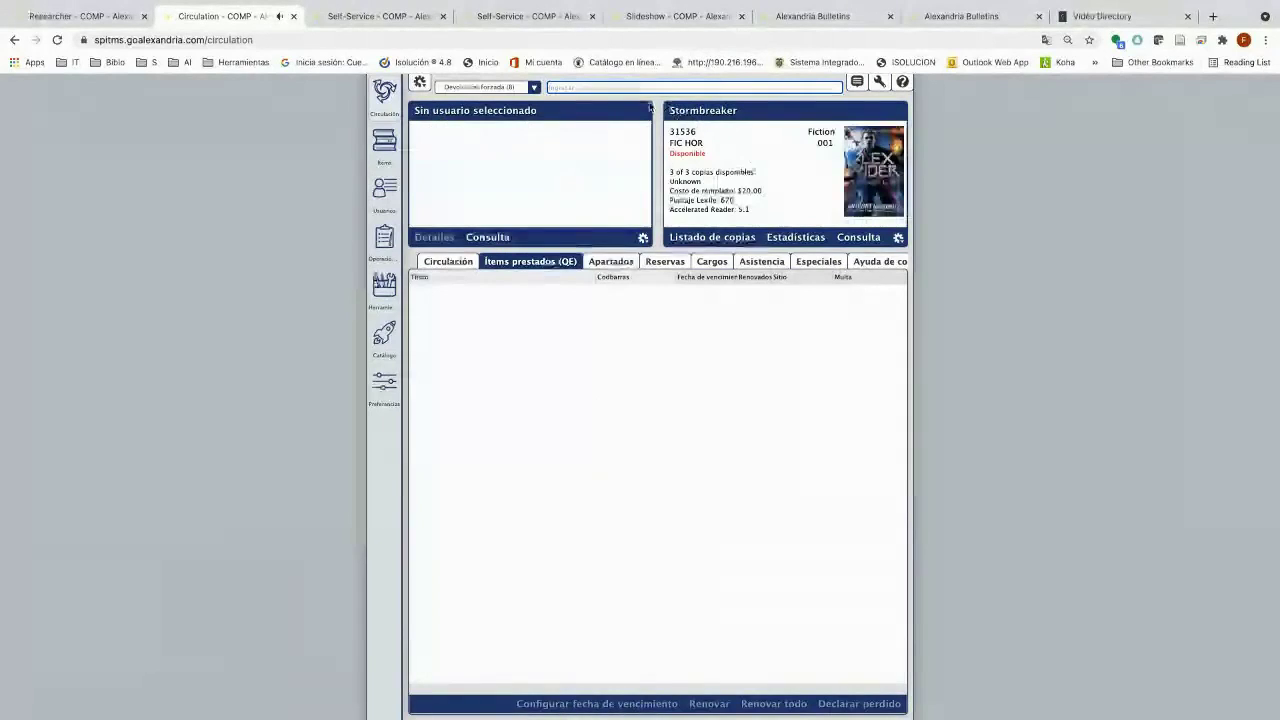
Switch back to Prestar mode and reload patron 2000, showing eight items due Jul 15, 2021.
left_click(521, 88)
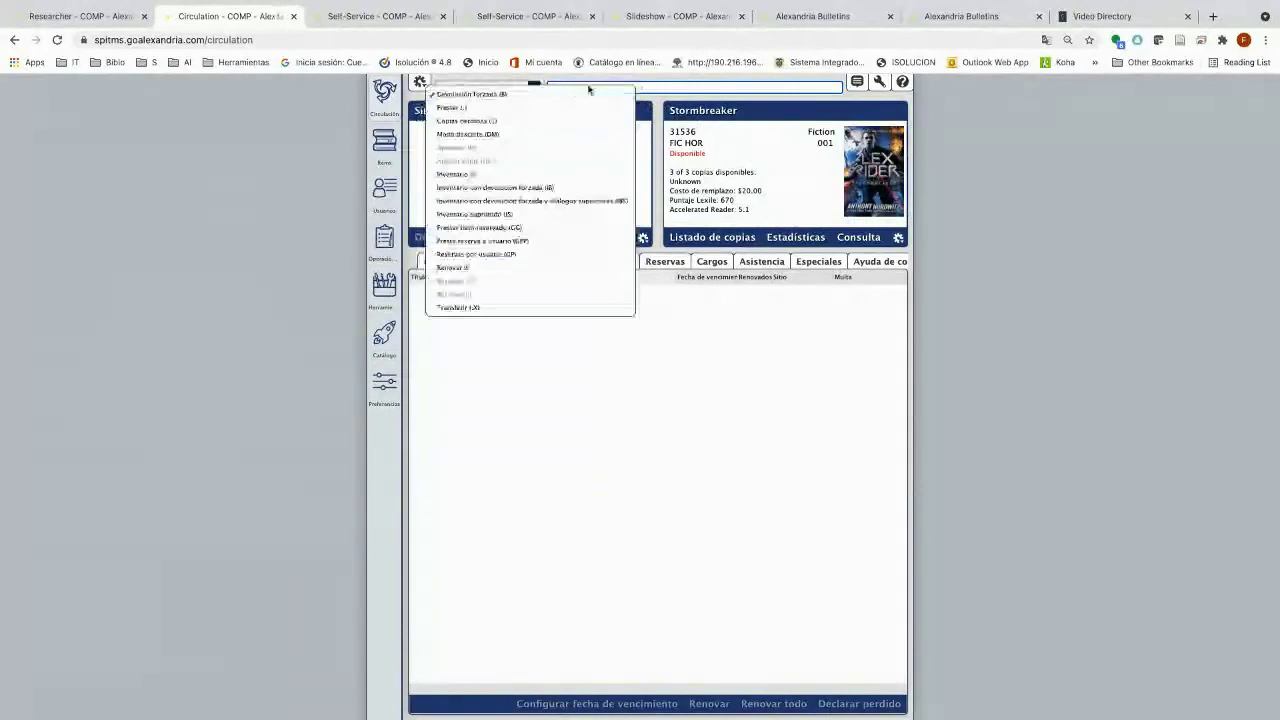
left_click(578, 105)
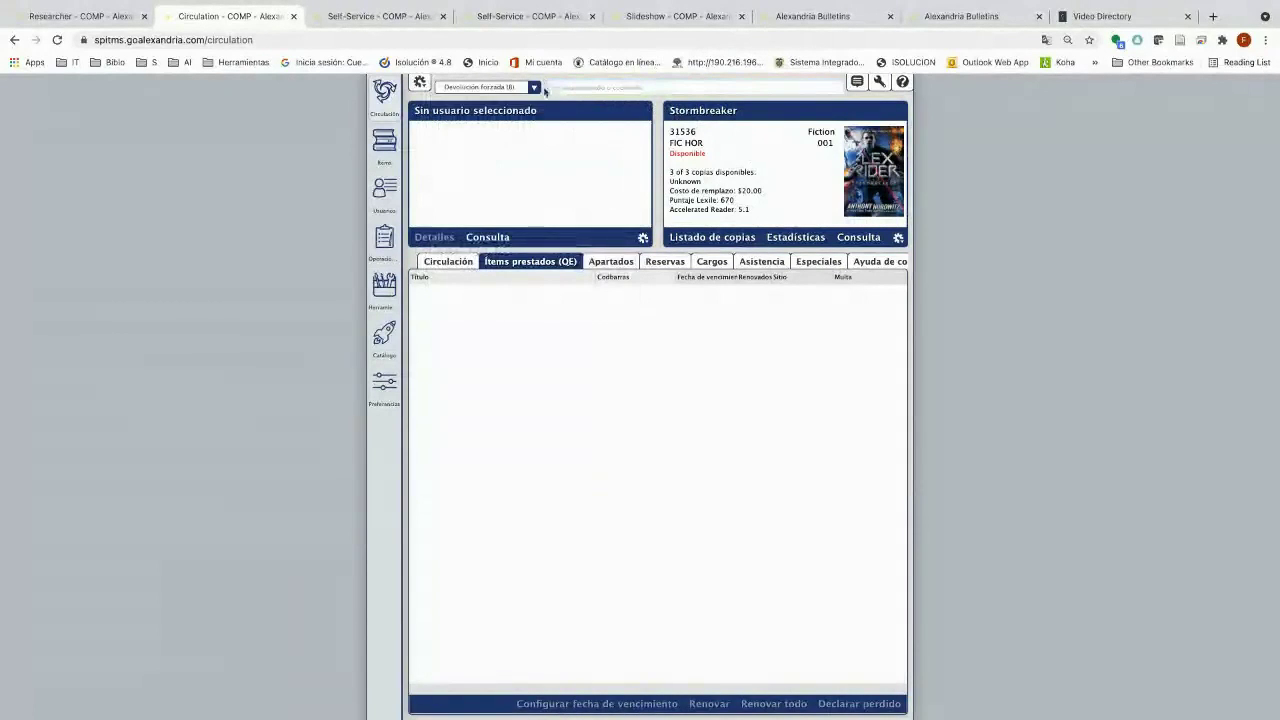
left_click(533, 88)
left_click(570, 88)
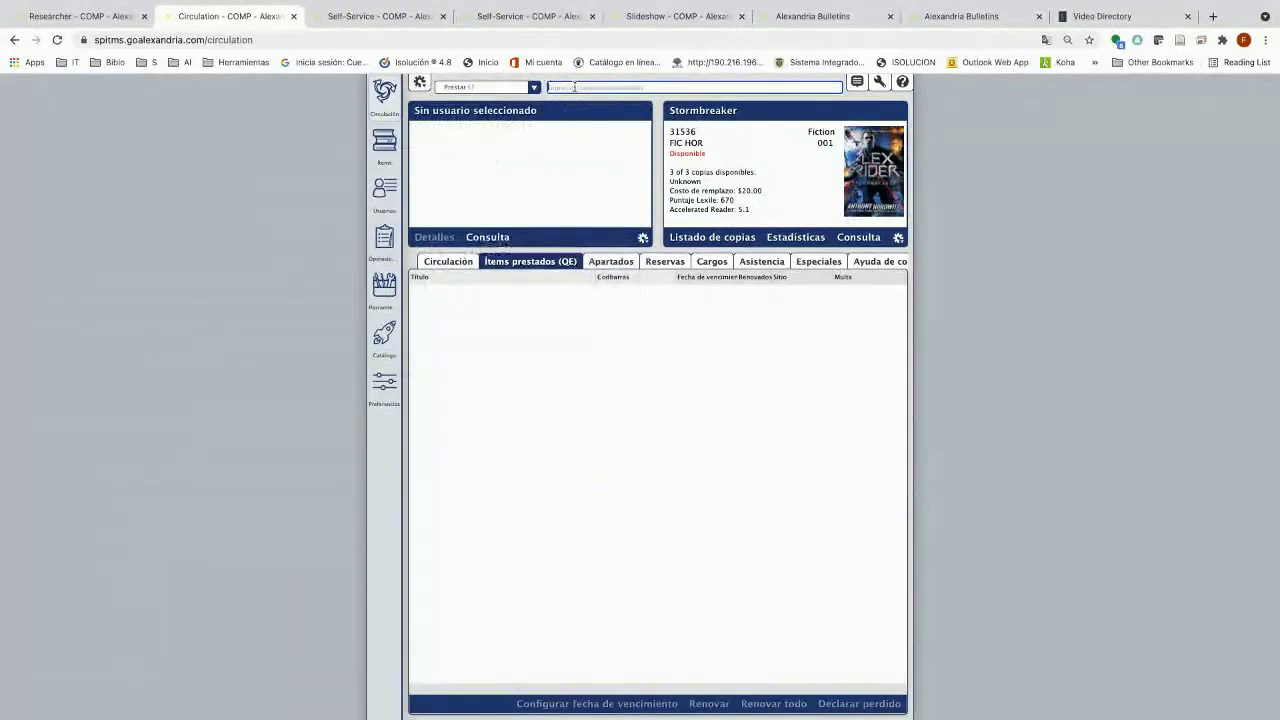
type("2000")
key("Return")
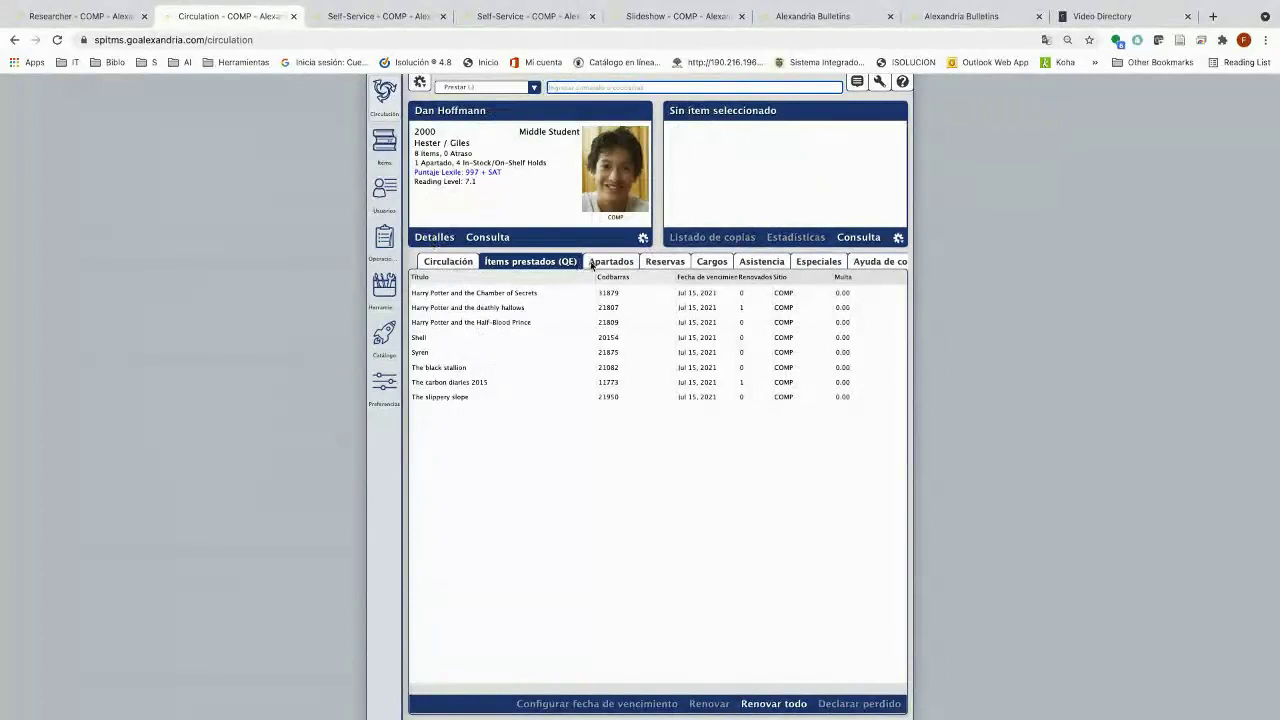
Review the patron's holds, reserves, fines and full details, closing the print preview without printing.
left_click(594, 265)
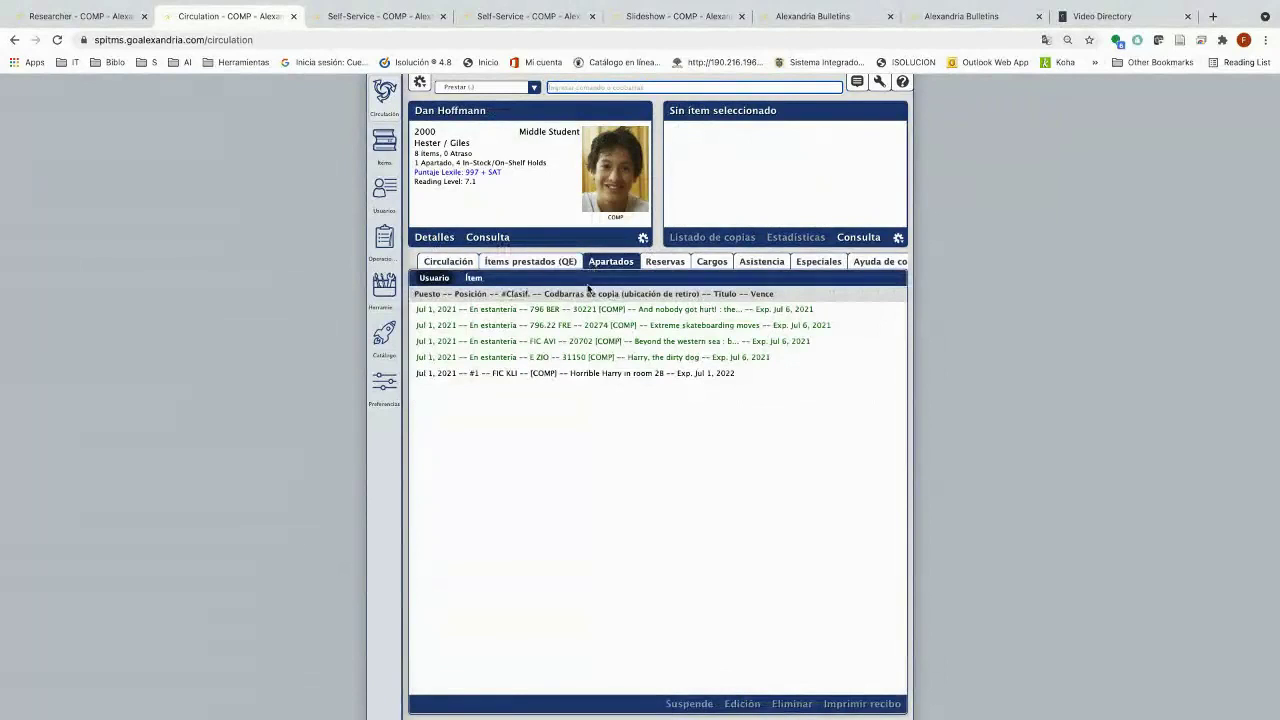
left_click(665, 262)
left_click(716, 262)
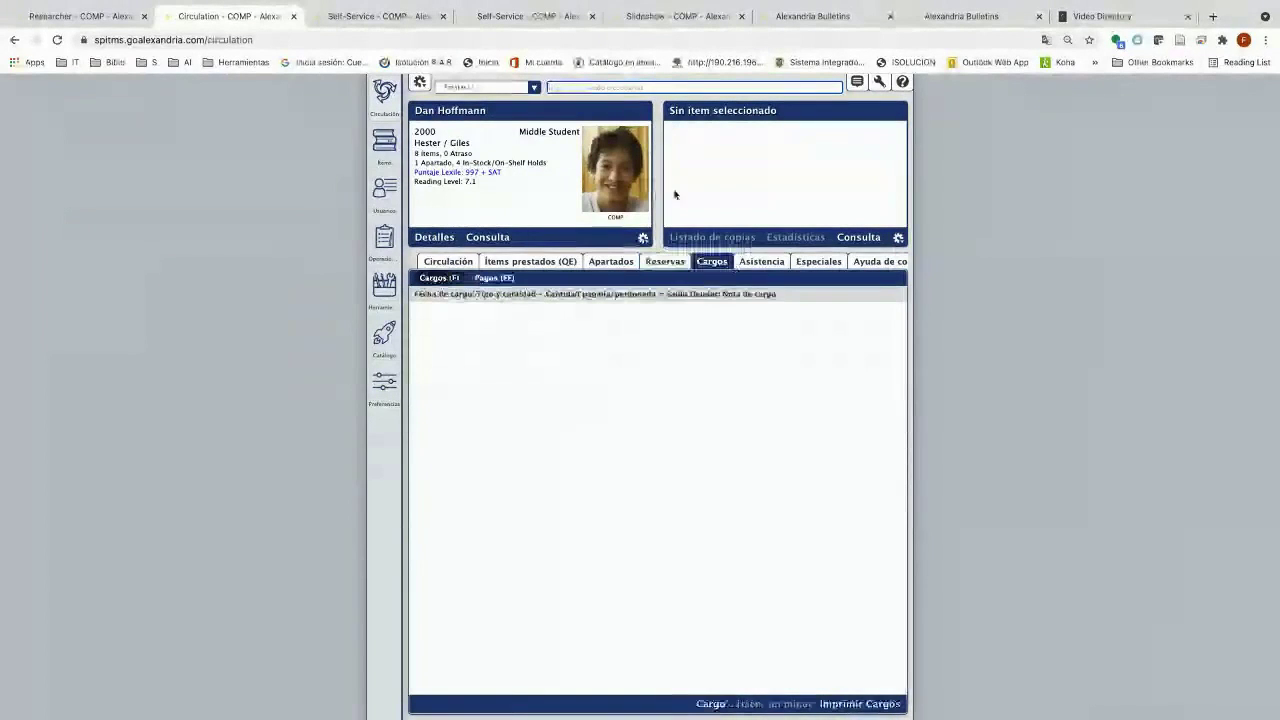
left_click(435, 238)
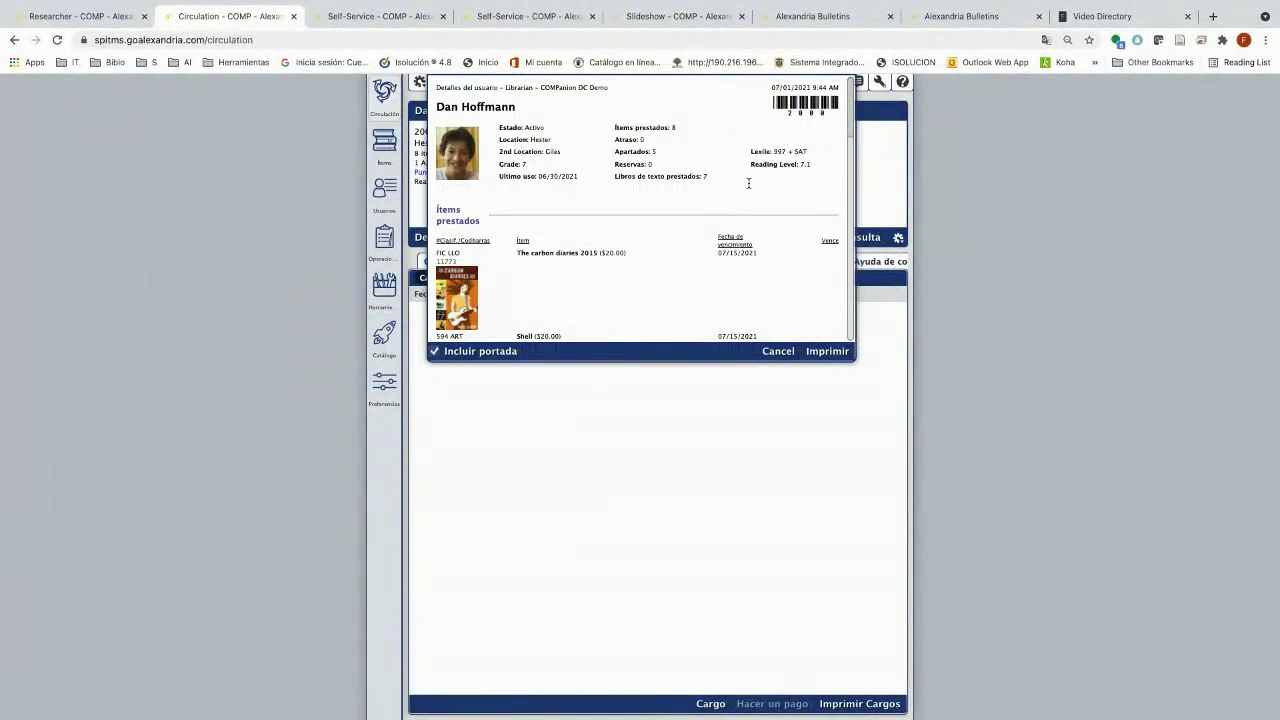
scroll(749, 190, "down", 10)
scroll(540, 198, "up", 10)
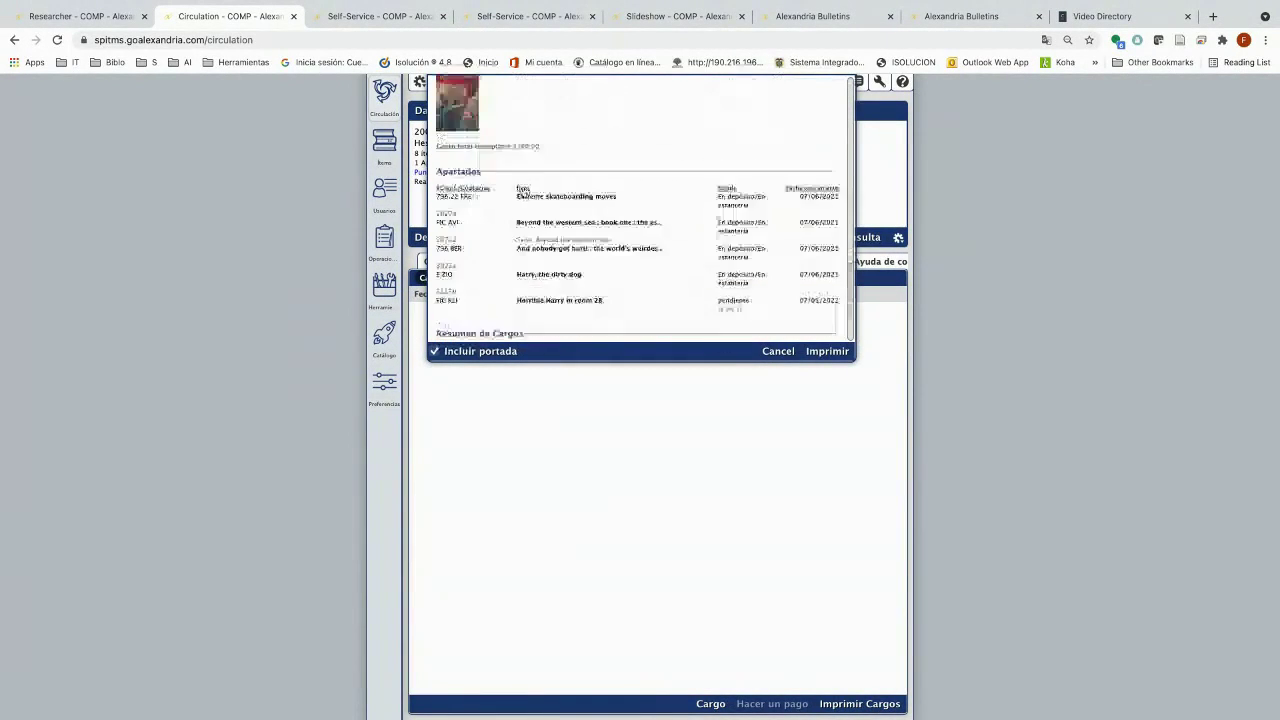
scroll(566, 197, "down", 15)
scroll(571, 196, "up", 15)
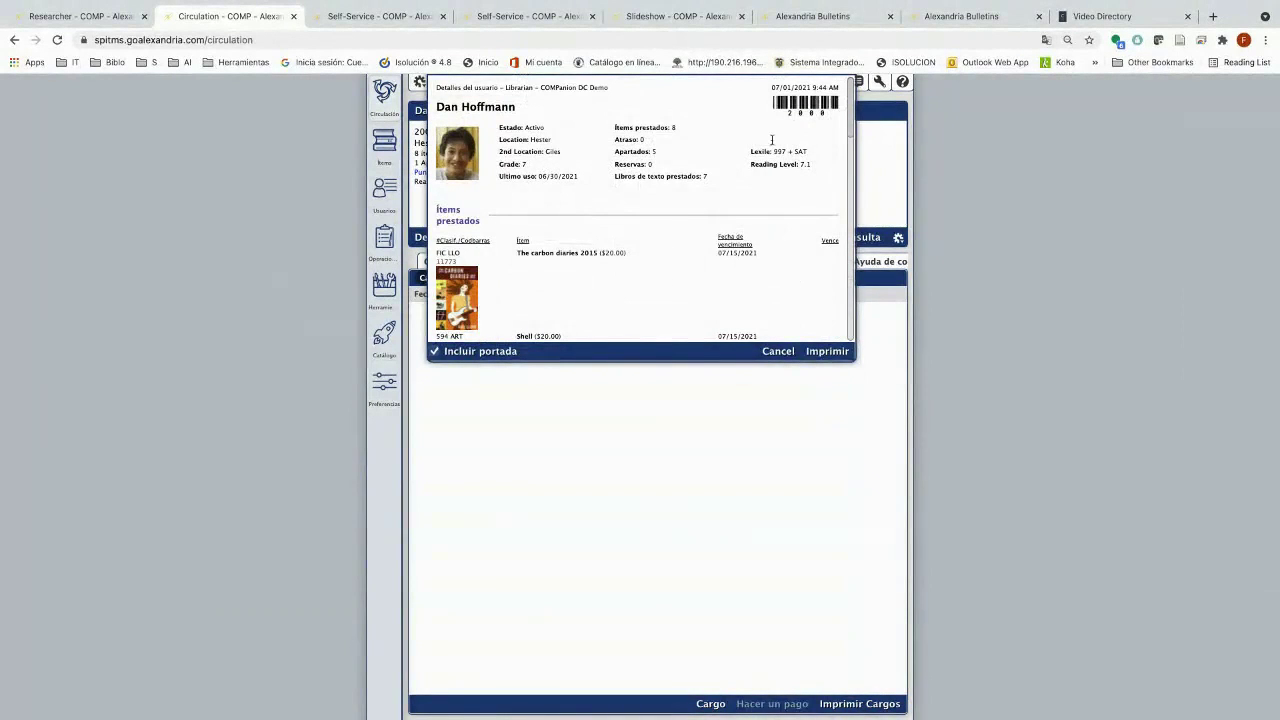
left_click(778, 351)
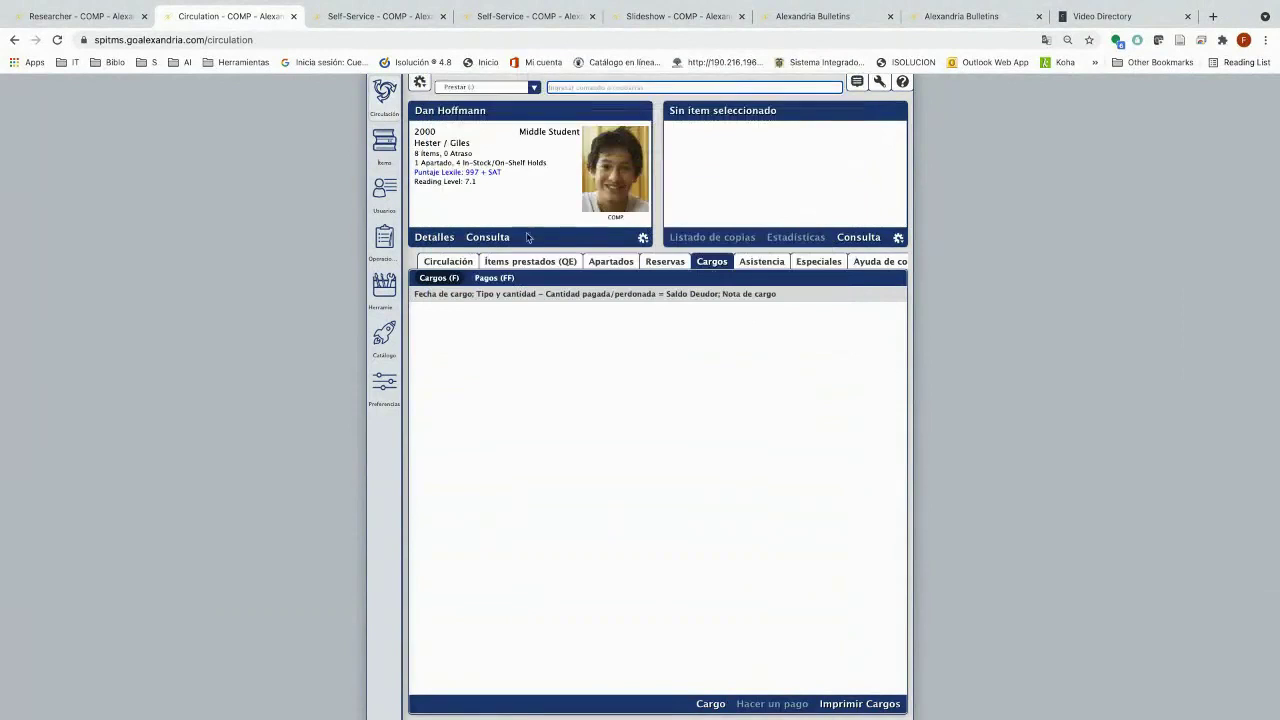
Export the patron's history via Historia and open the downloaded PDF.
left_click(643, 238)
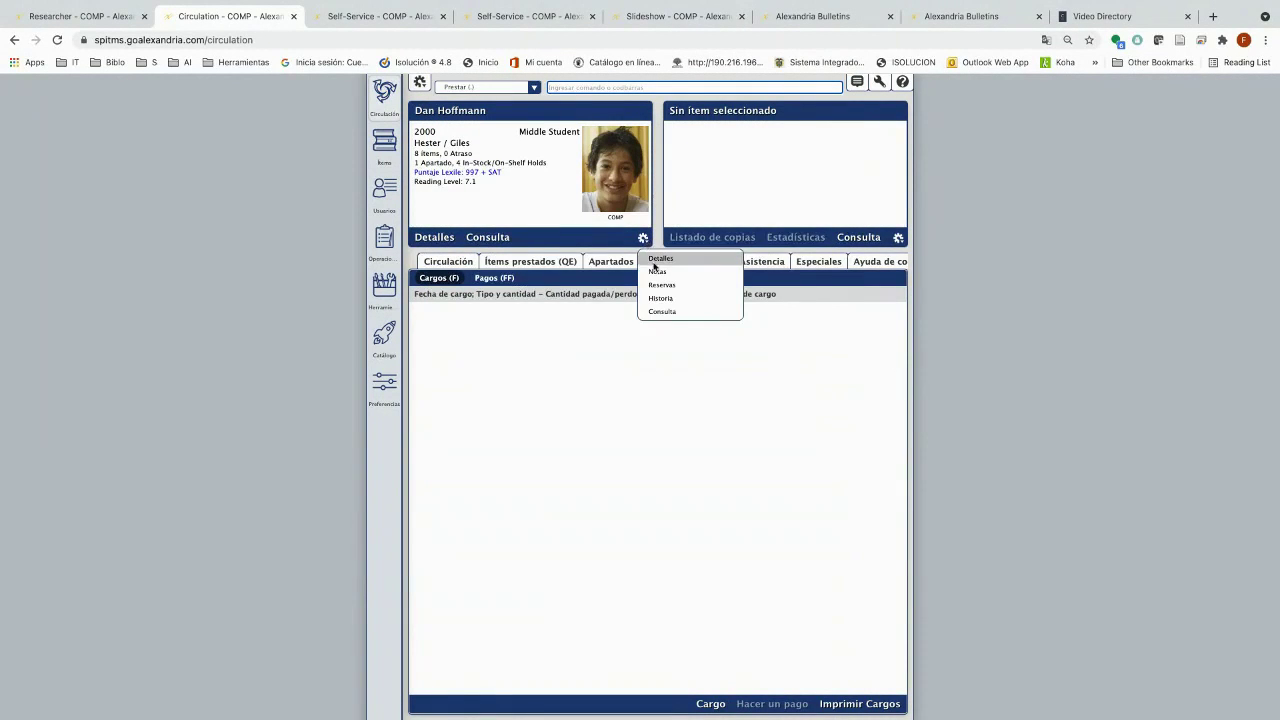
left_click(677, 299)
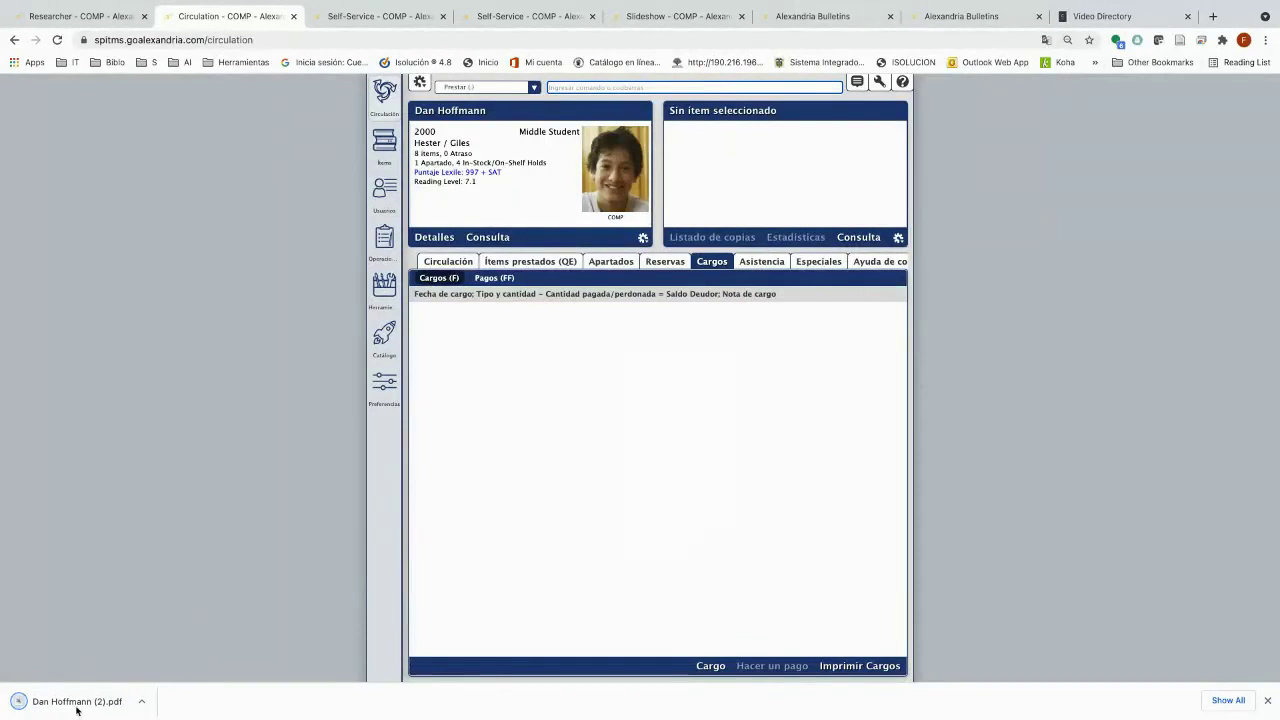
left_click(77, 704)
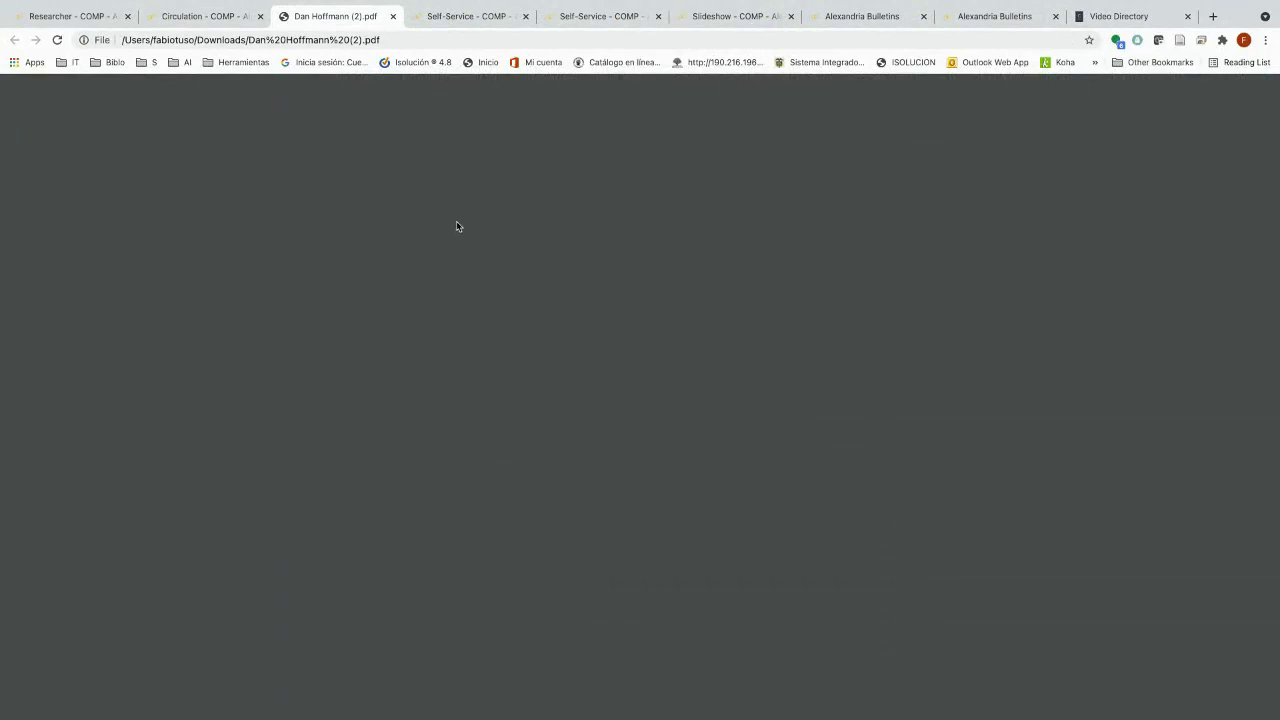
Read the one-page patron history PDF (2 renewals, Lexile 997, 5 returned items), then return to Circulation.
left_click(211, 25)
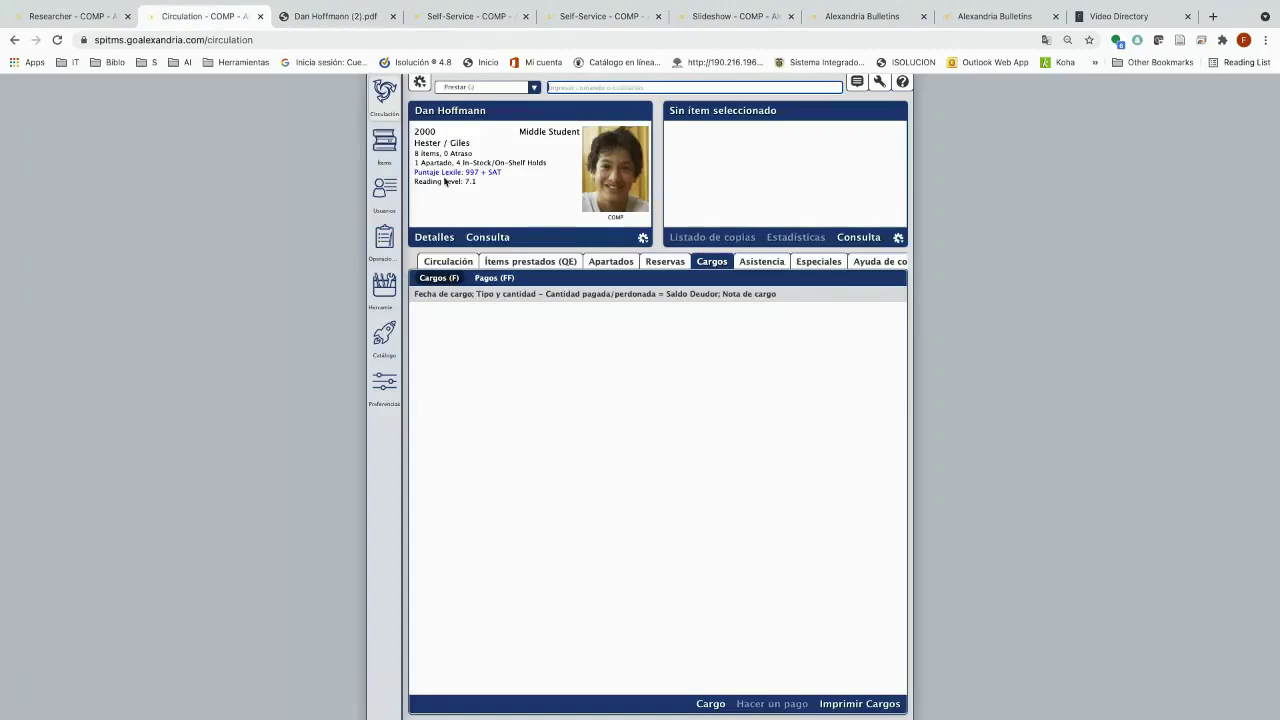
left_click(341, 20)
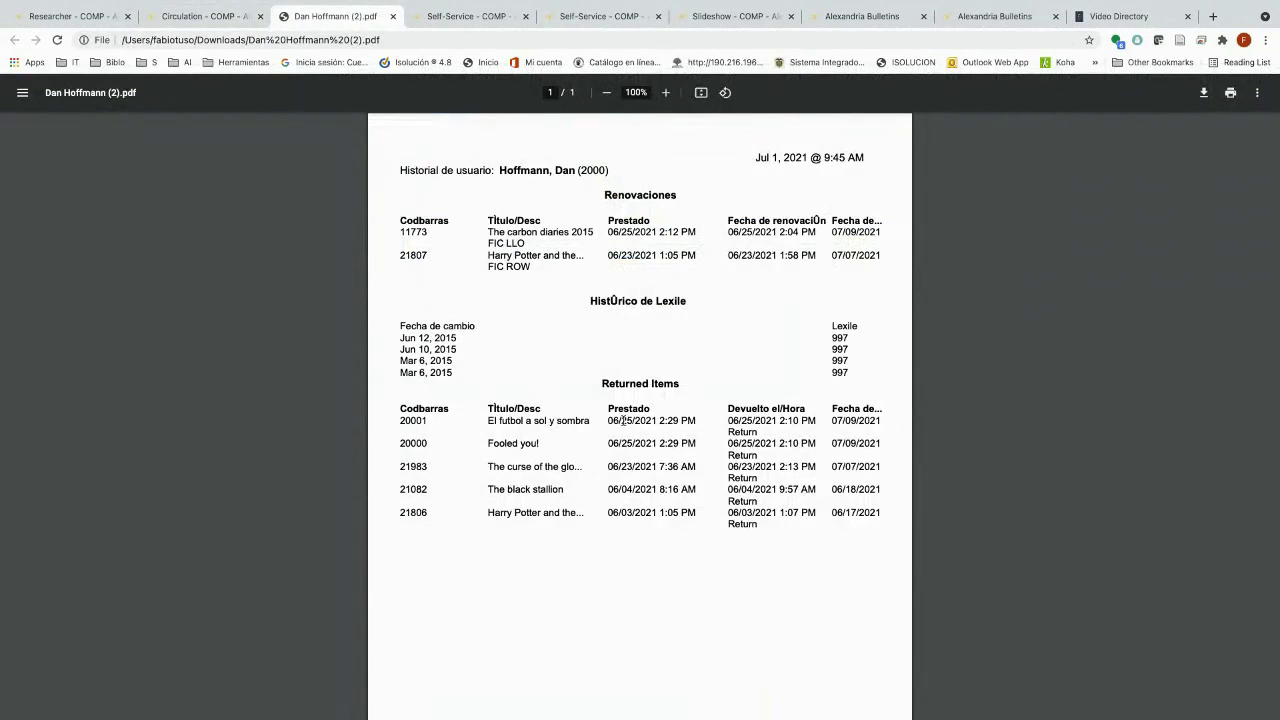
left_click(202, 18)
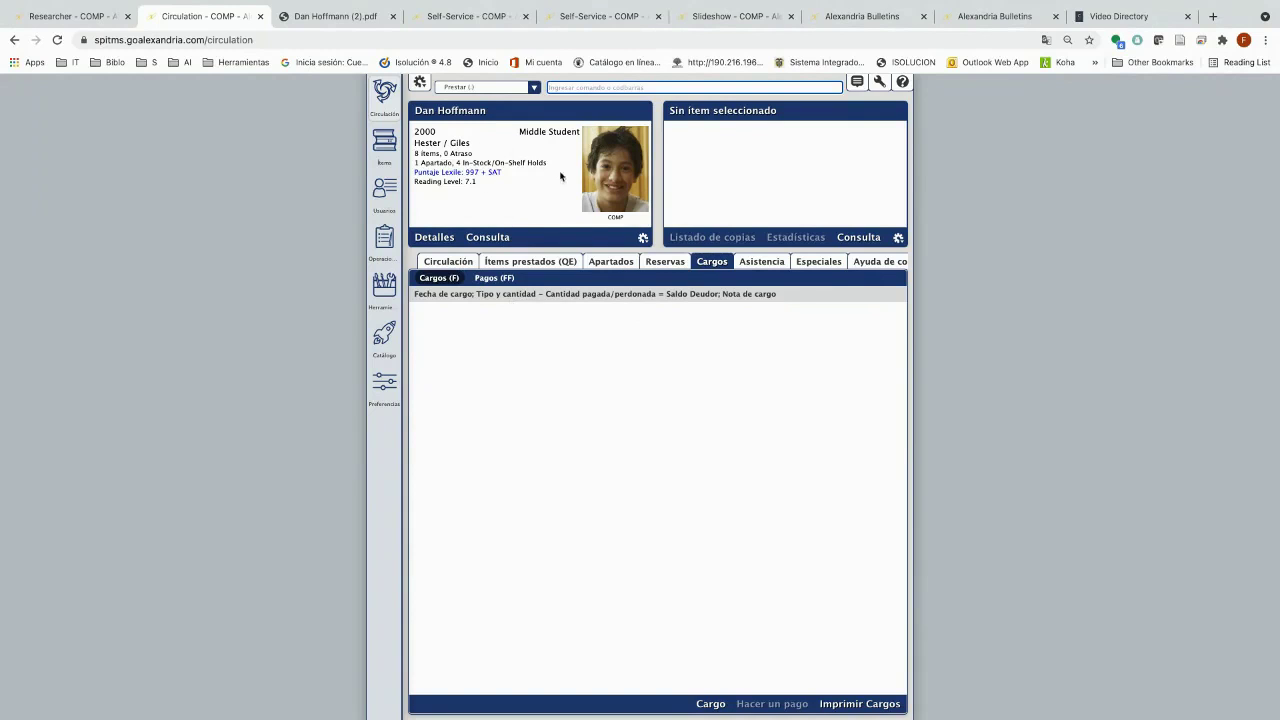
Check the patron's Apartados holds list, then view the empty Reservas list.
left_click(605, 262)
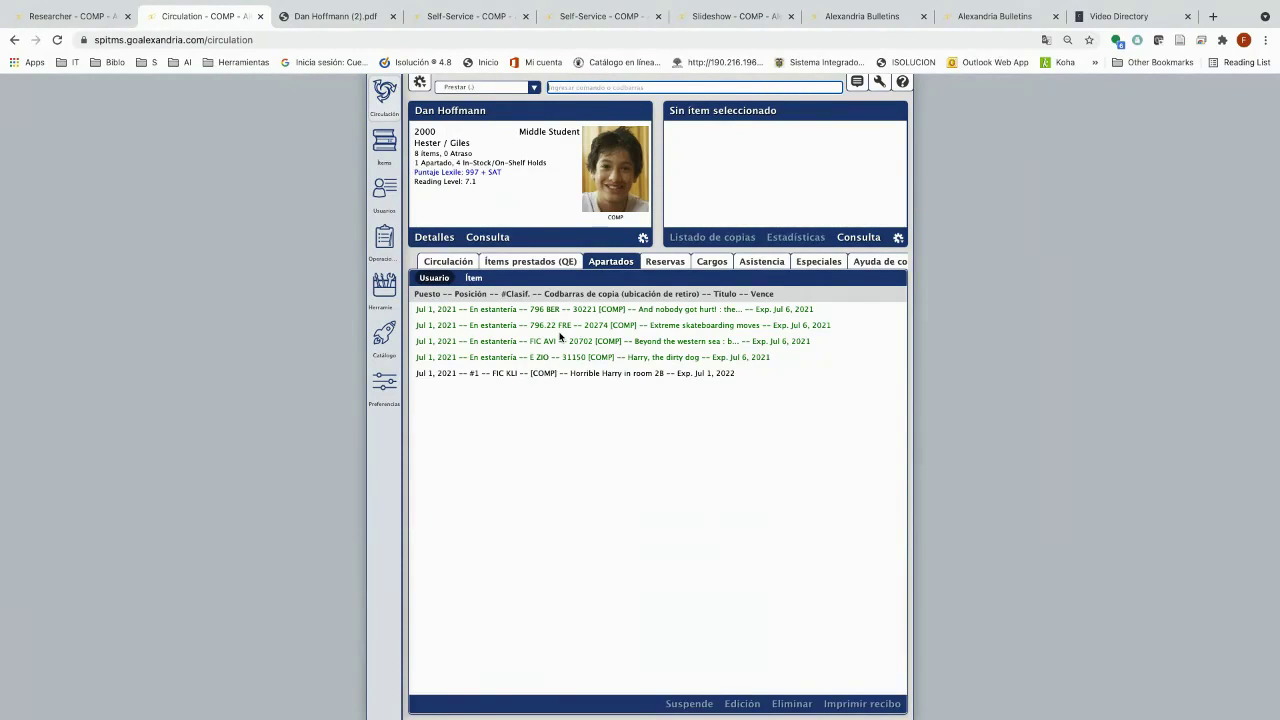
left_click(665, 263)
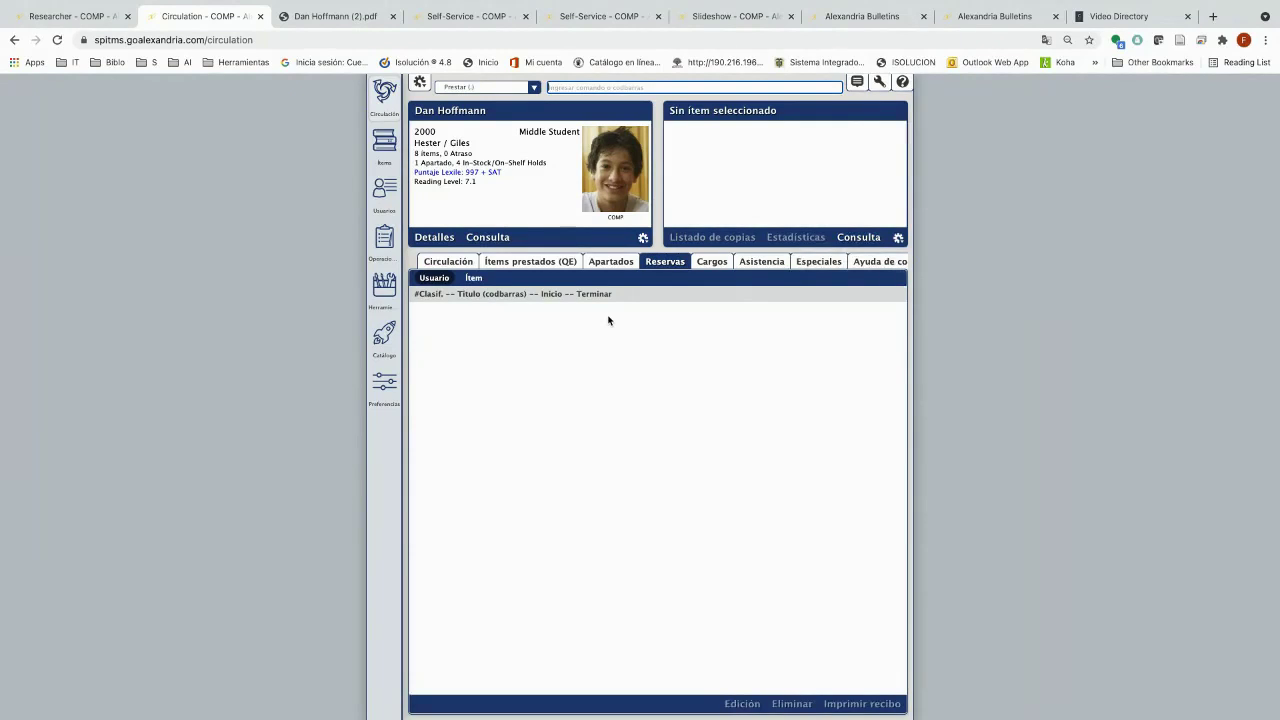
left_click(461, 265)
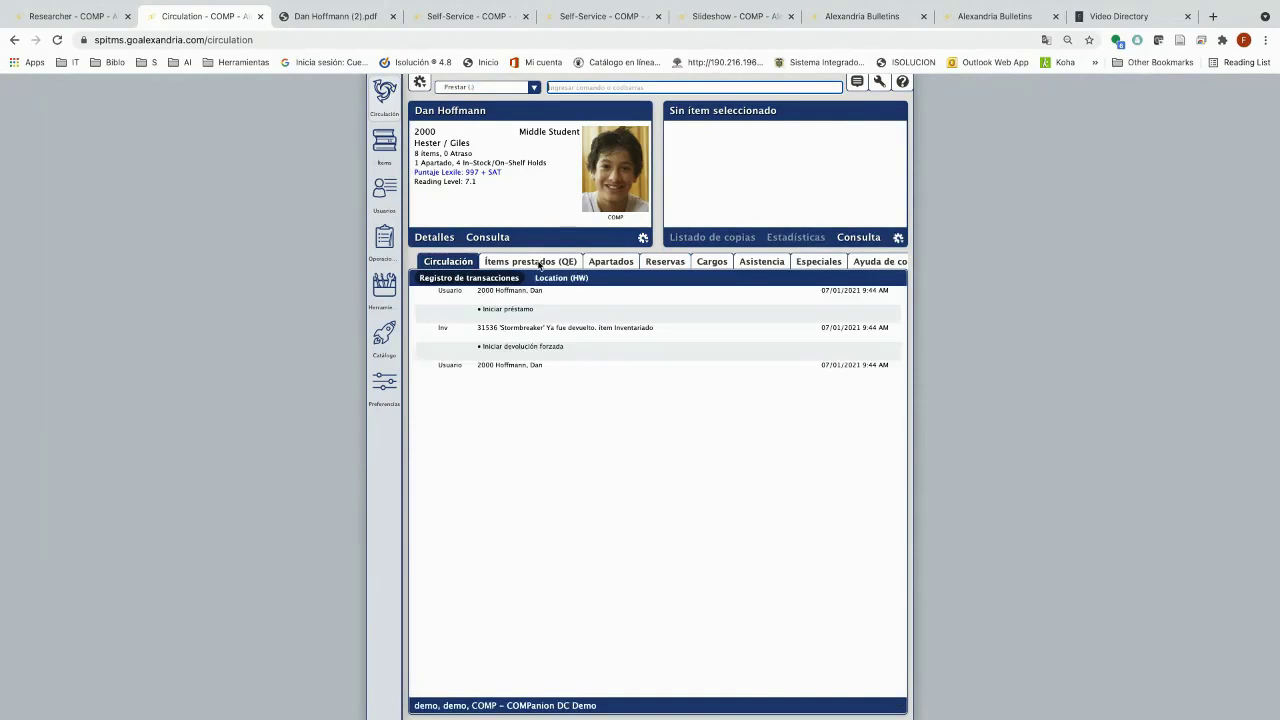
left_click(539, 264)
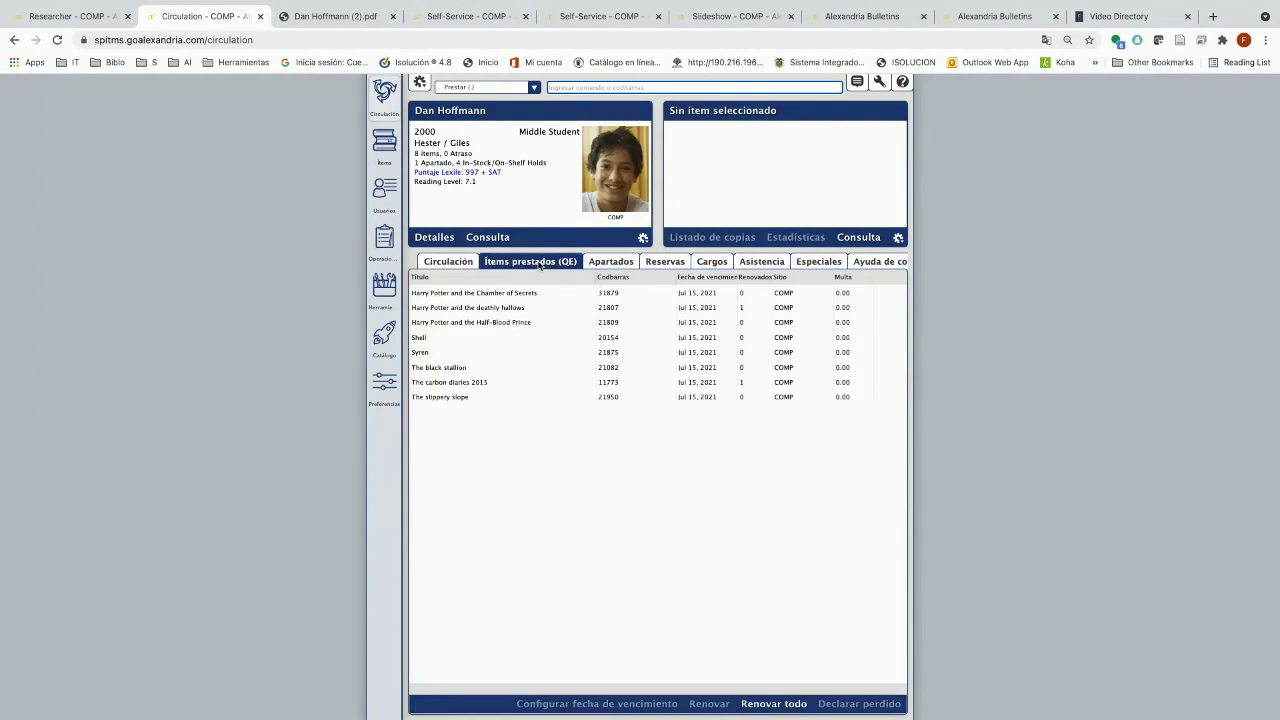
left_click(627, 262)
left_click(492, 325)
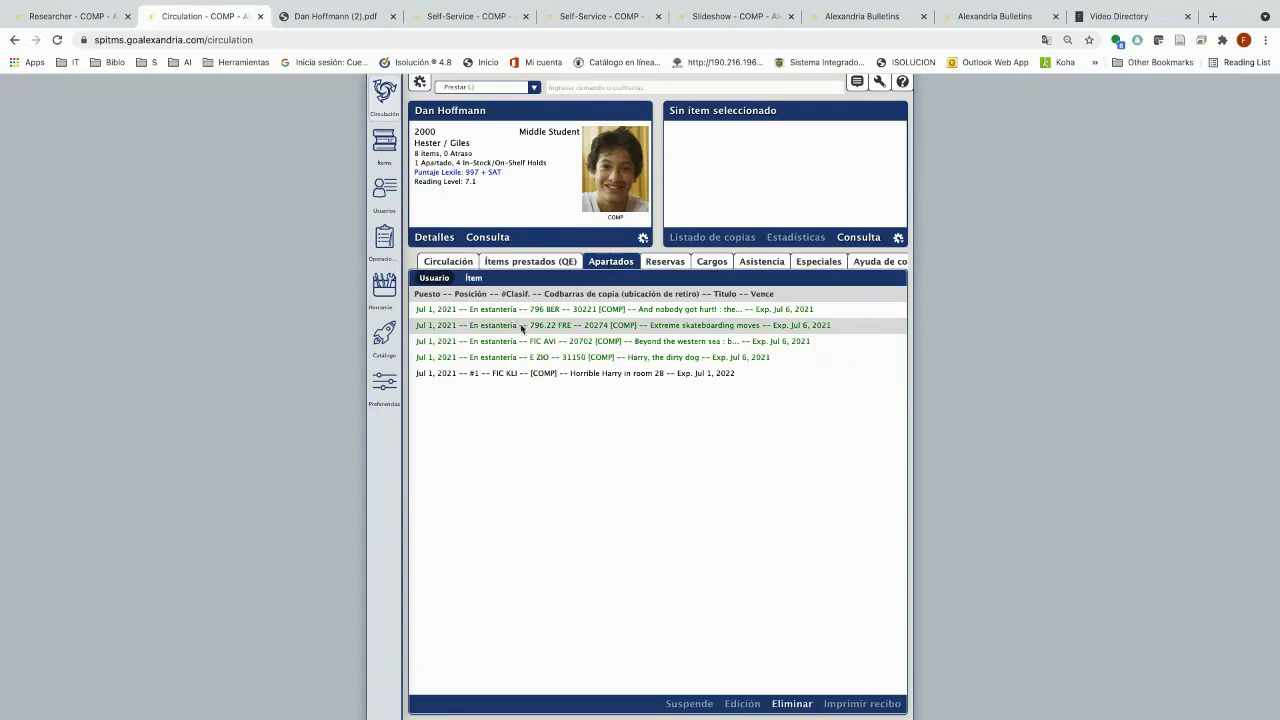
left_click(523, 344)
left_click(531, 373)
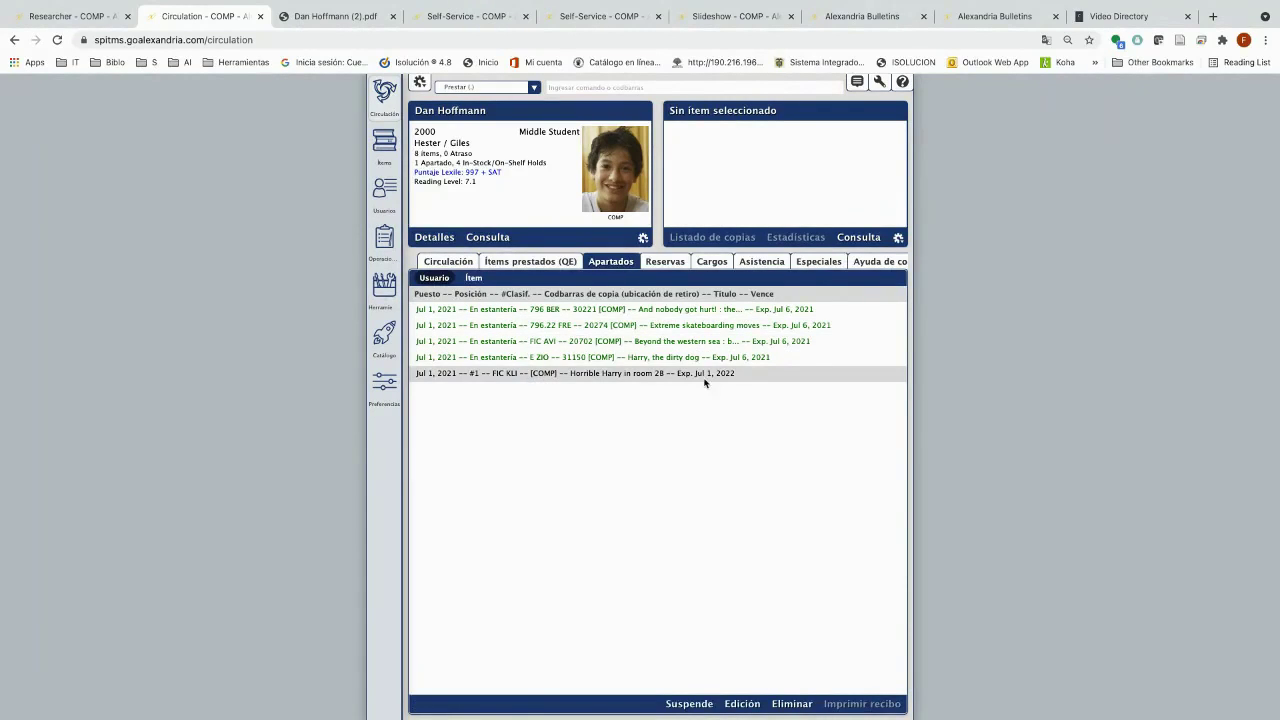
left_click(565, 358)
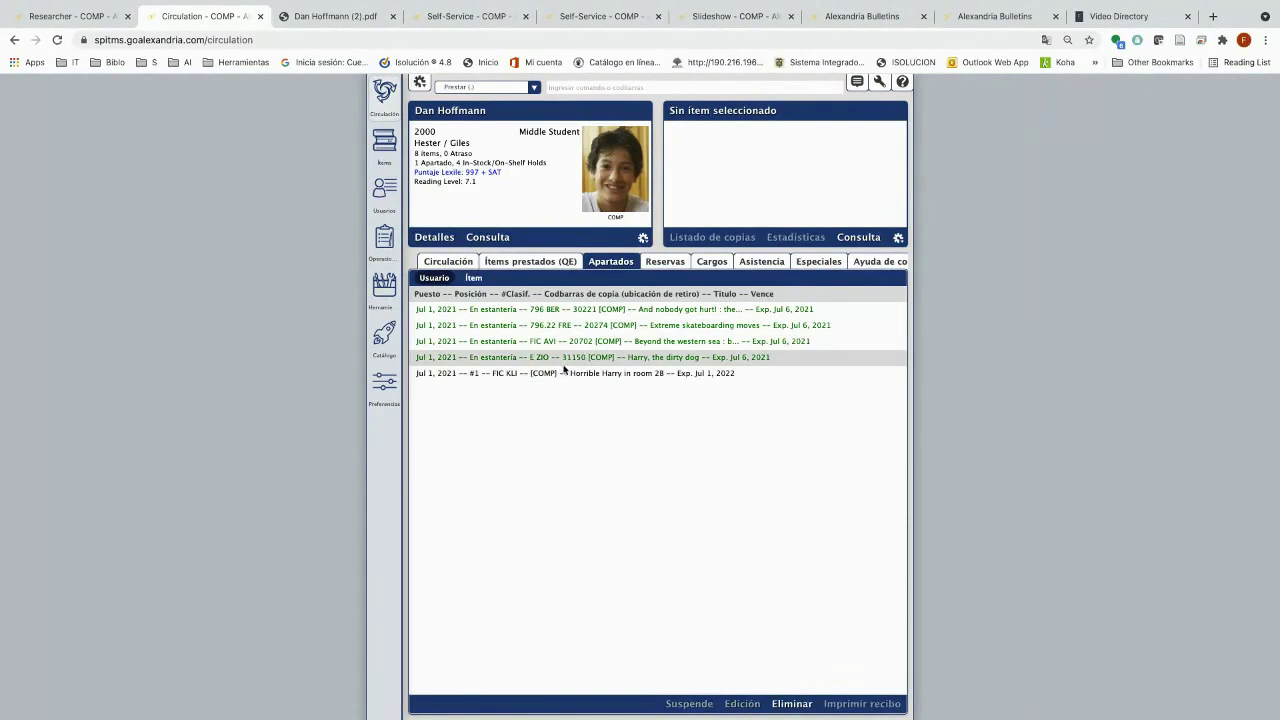
left_click(566, 373)
left_click(566, 359)
left_click(564, 373)
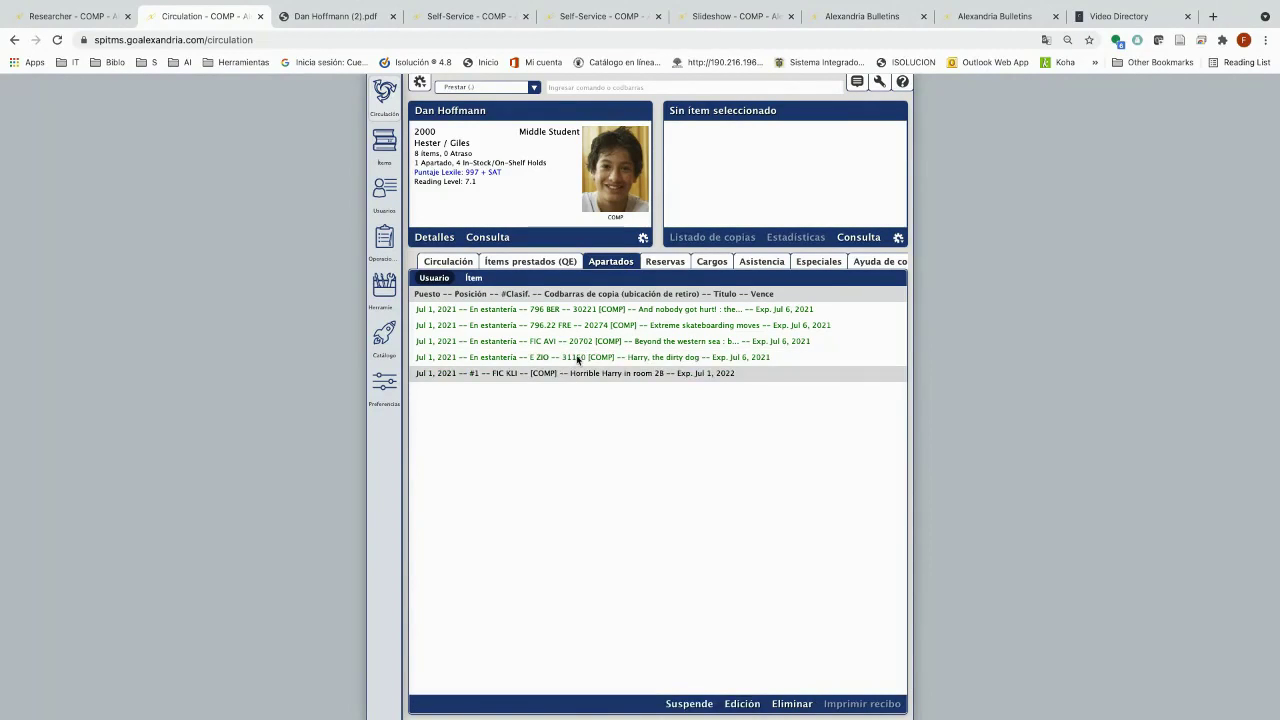
left_click(572, 358)
left_click(581, 344)
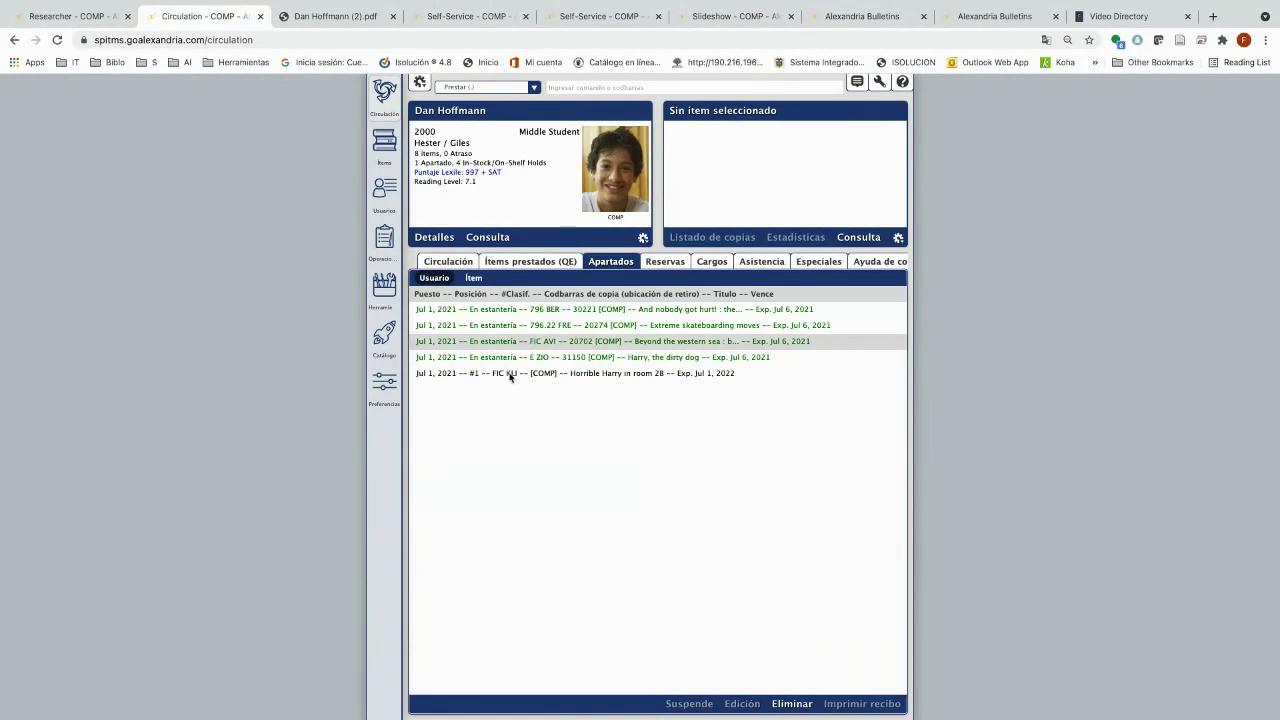
left_click(512, 376)
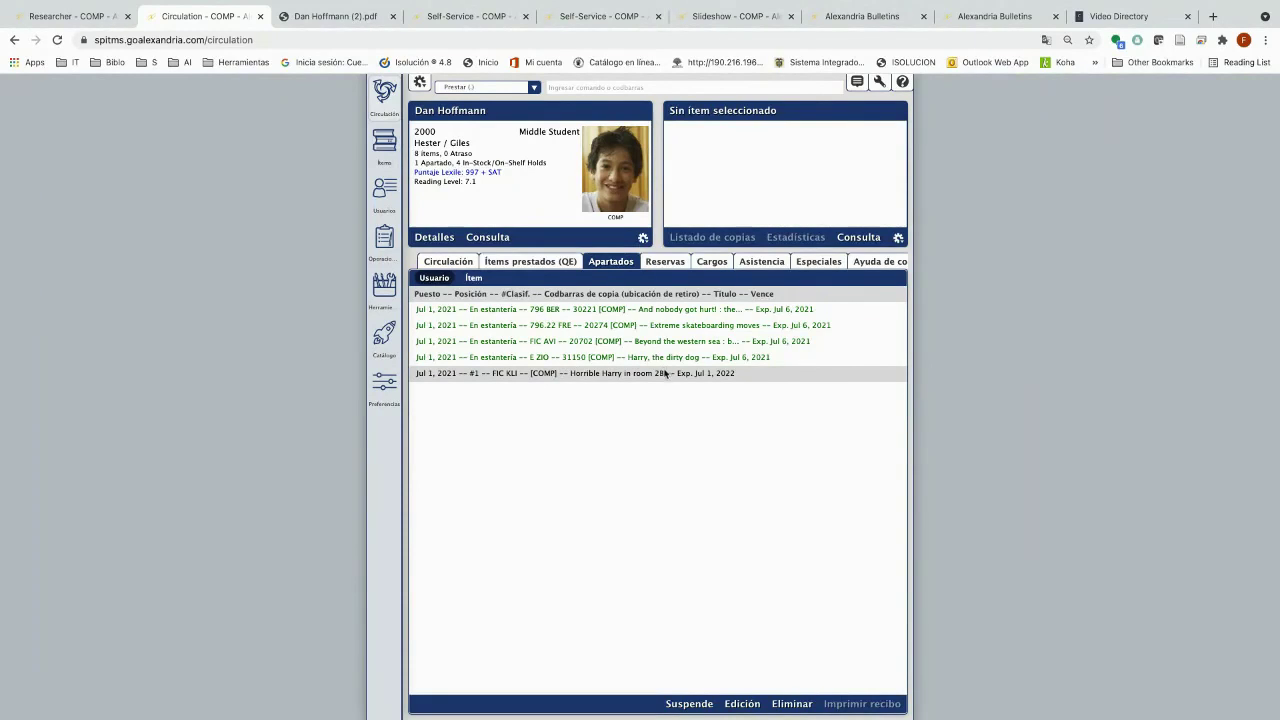
left_click(665, 263)
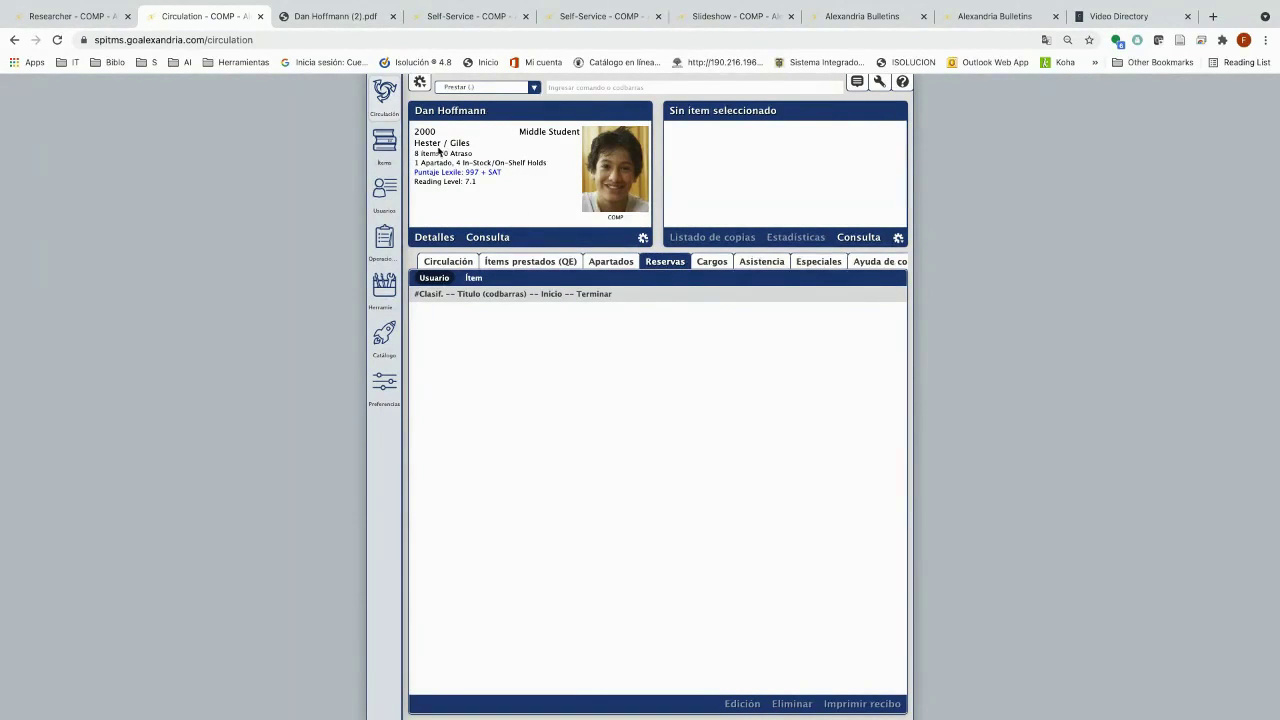
Show the transaction log and look up patron barcodes 2014 and 2154, dismissing 2154's unknown-barcode prompt.
left_click(582, 88)
left_click(461, 263)
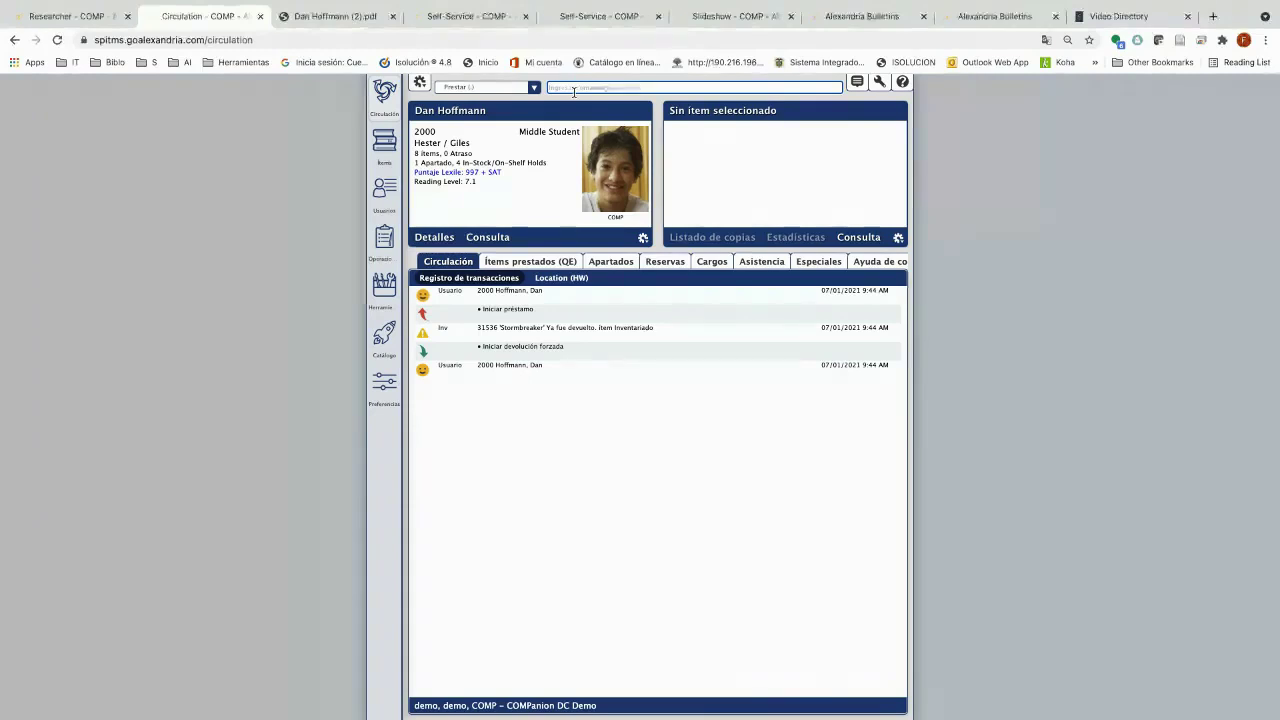
type("201")
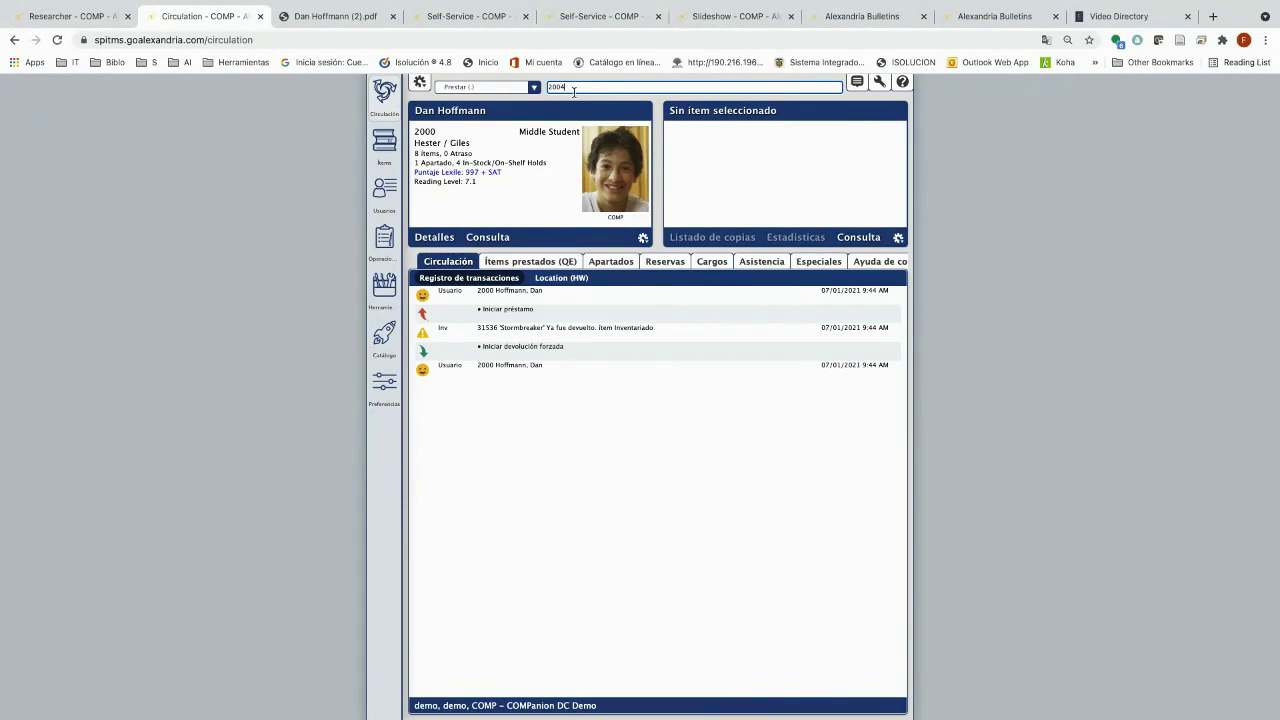
type("4")
key("Return")
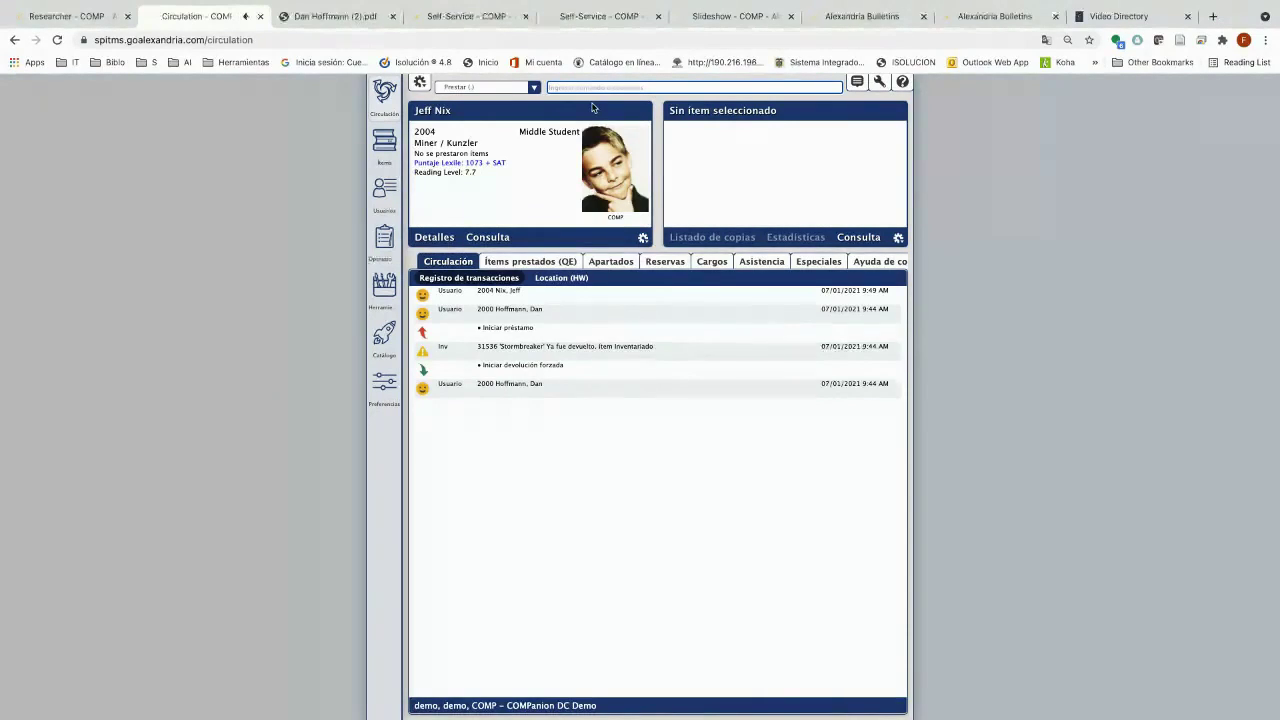
type("1")
key("BackSpace")
type("2154")
key("Return")
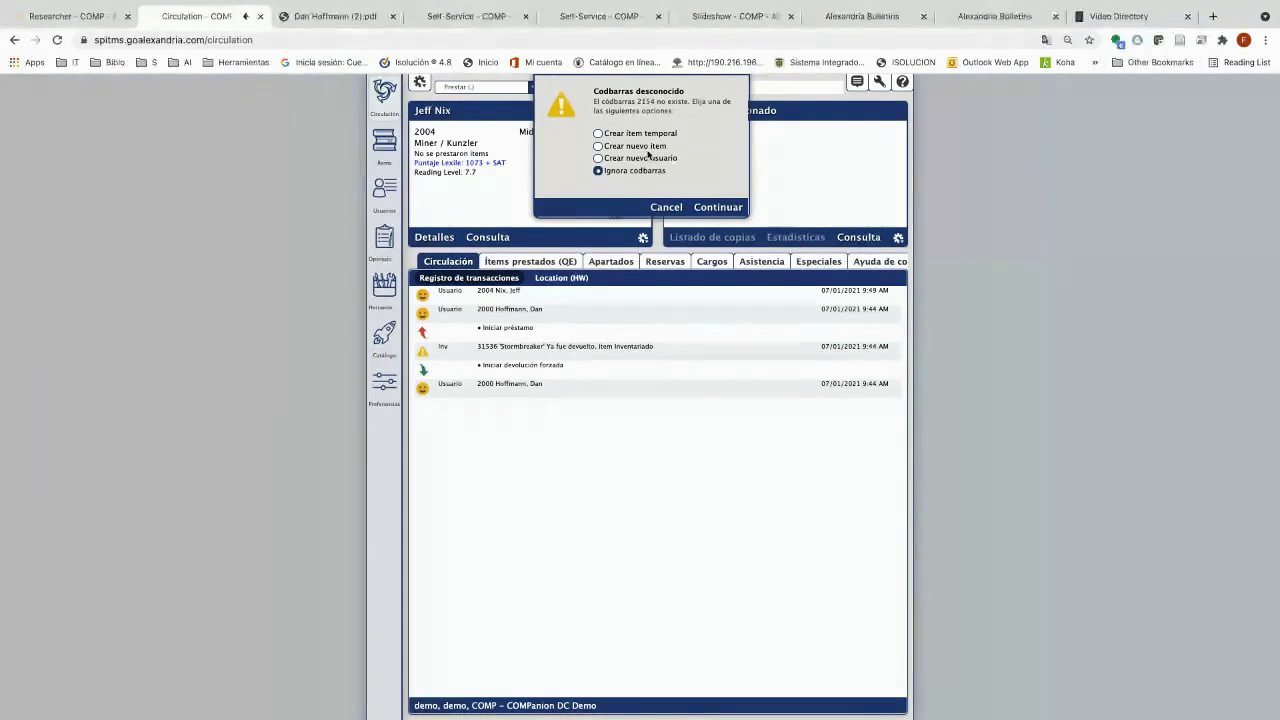
left_click(667, 208)
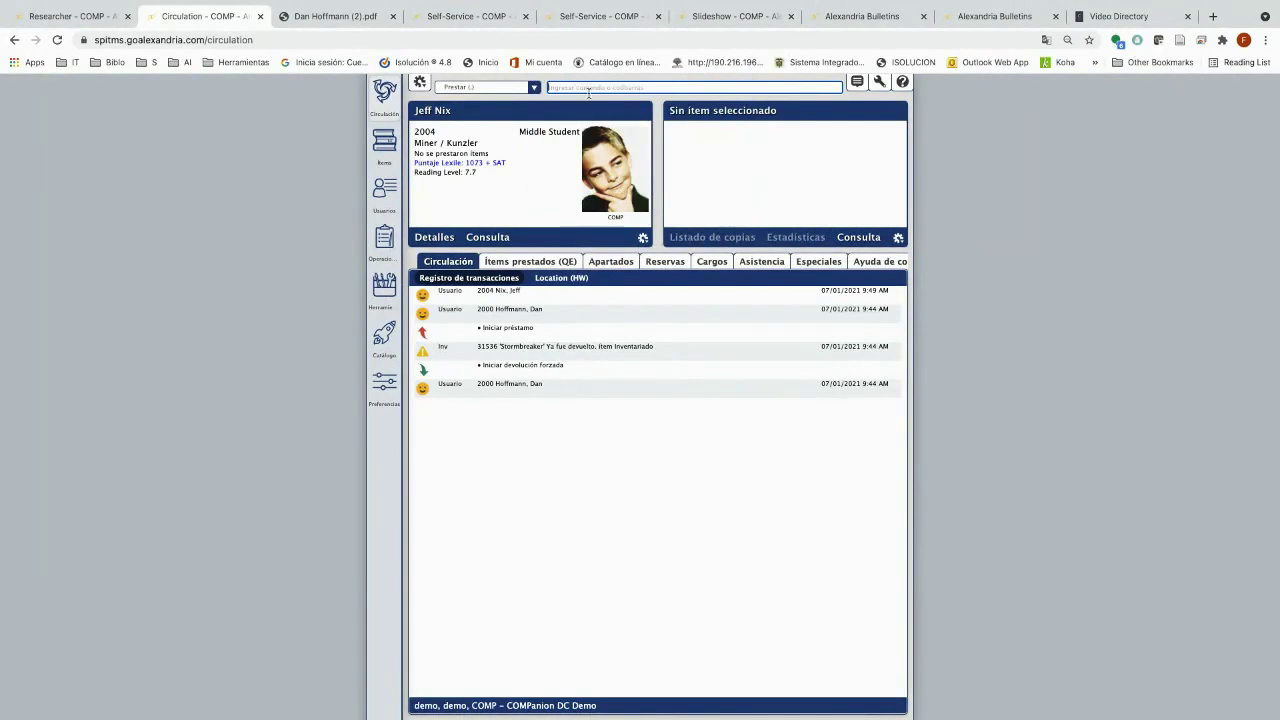
Look up patron barcodes 2108 and 2004.
left_click(591, 86)
type("2108")
key("Return")
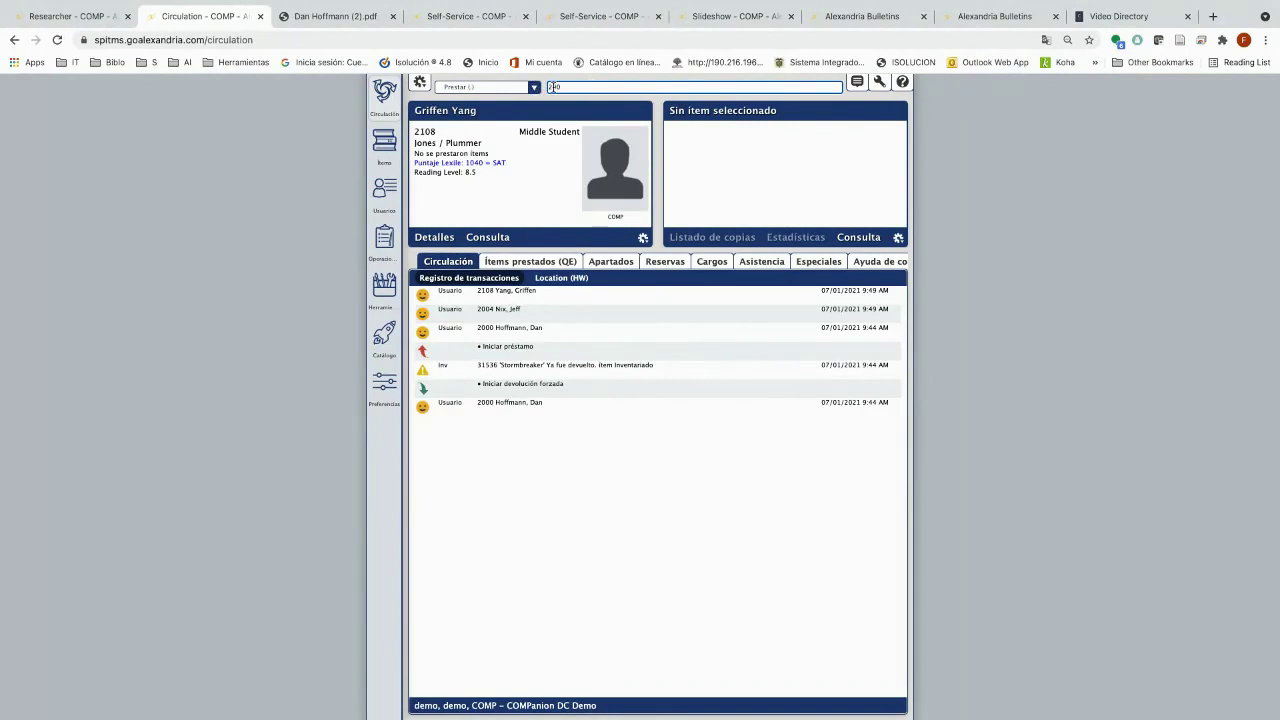
type("2004")
key("Return")
left_click(533, 88)
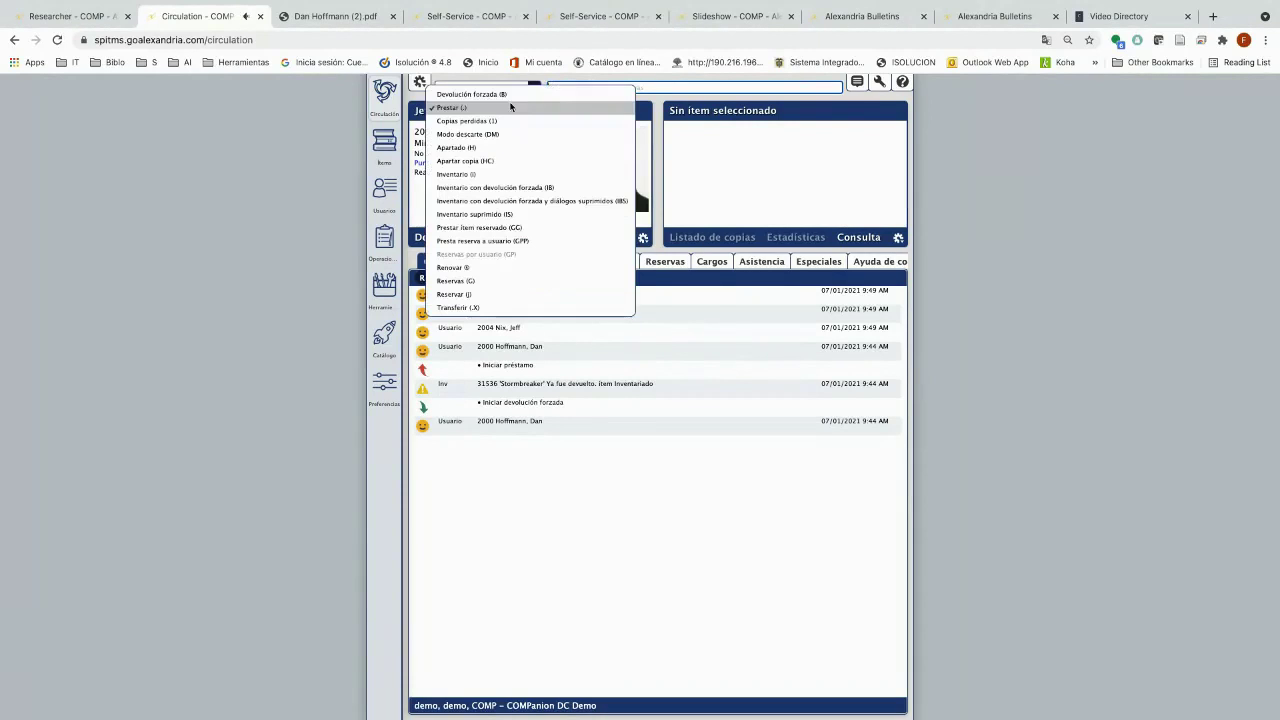
Return to checkout mode and show patron 2004's borrowed items.
left_click(500, 94)
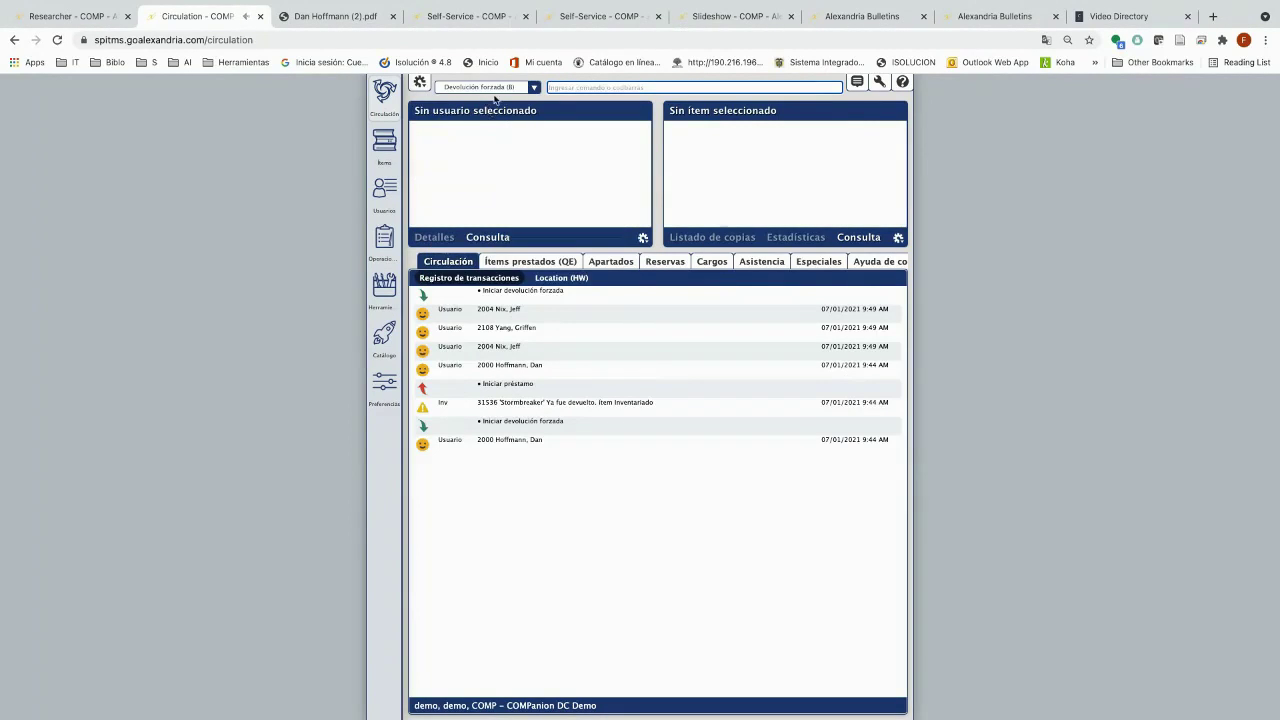
left_click(511, 89)
left_click(503, 108)
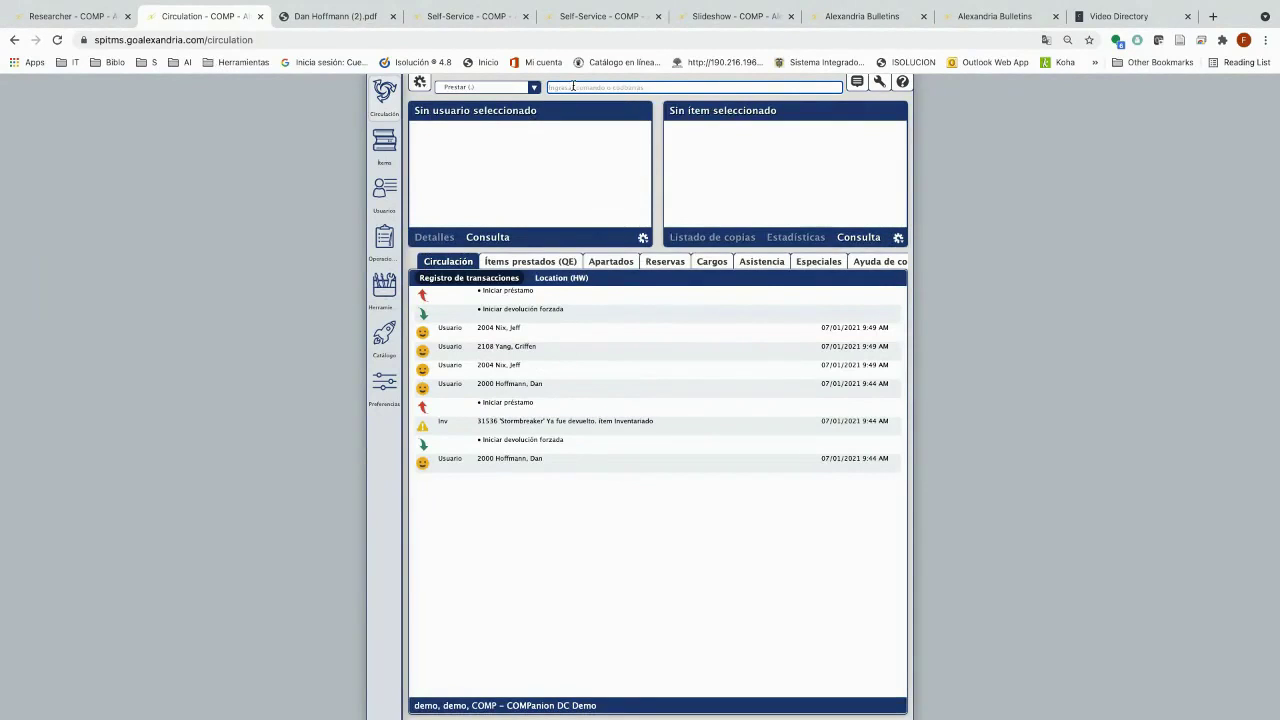
type("2004")
key("Return")
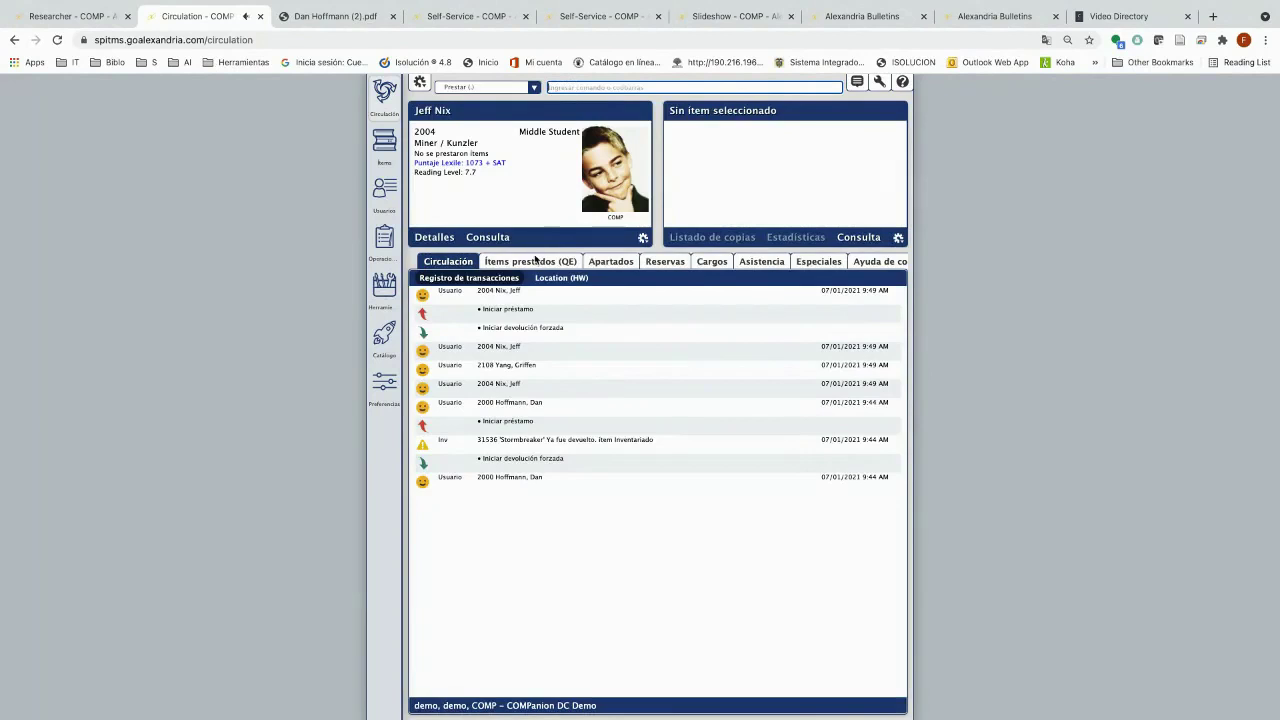
left_click(538, 260)
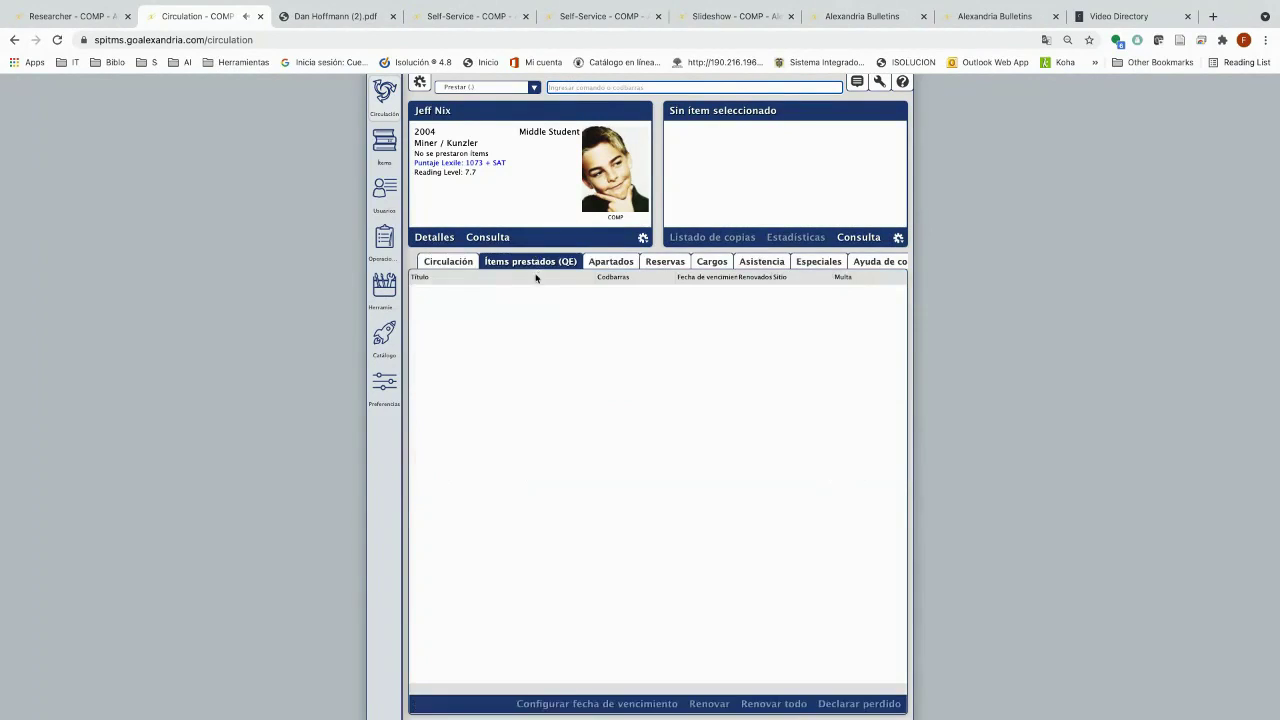
Try item barcodes 4871 and 124, dismissing both unknown-barcode warnings.
left_click(581, 87)
type("4")
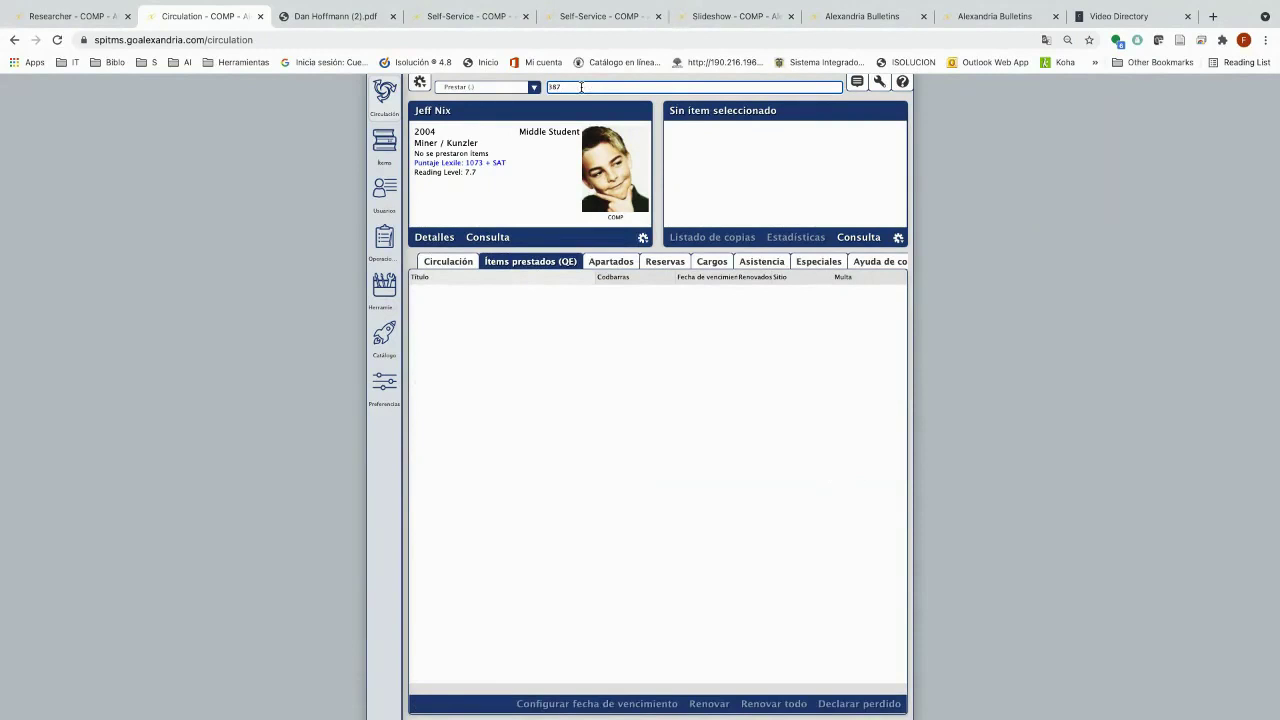
type("871")
key("Return")
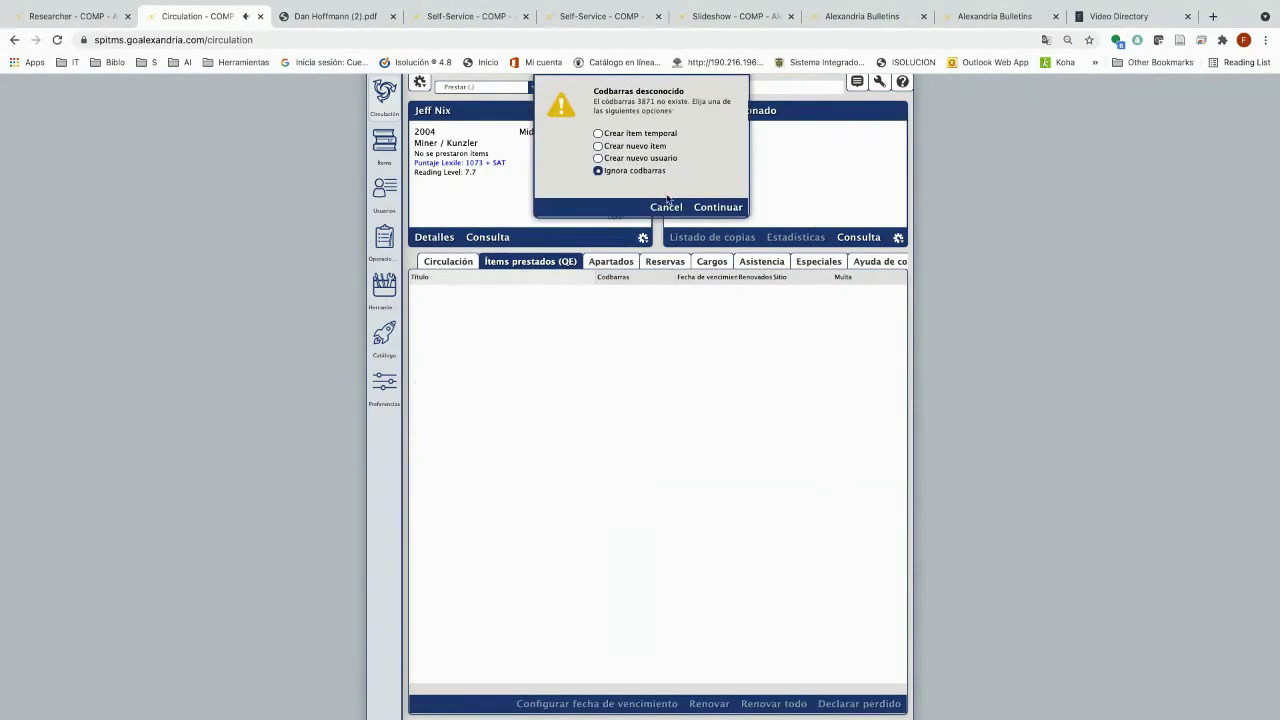
left_click(672, 209)
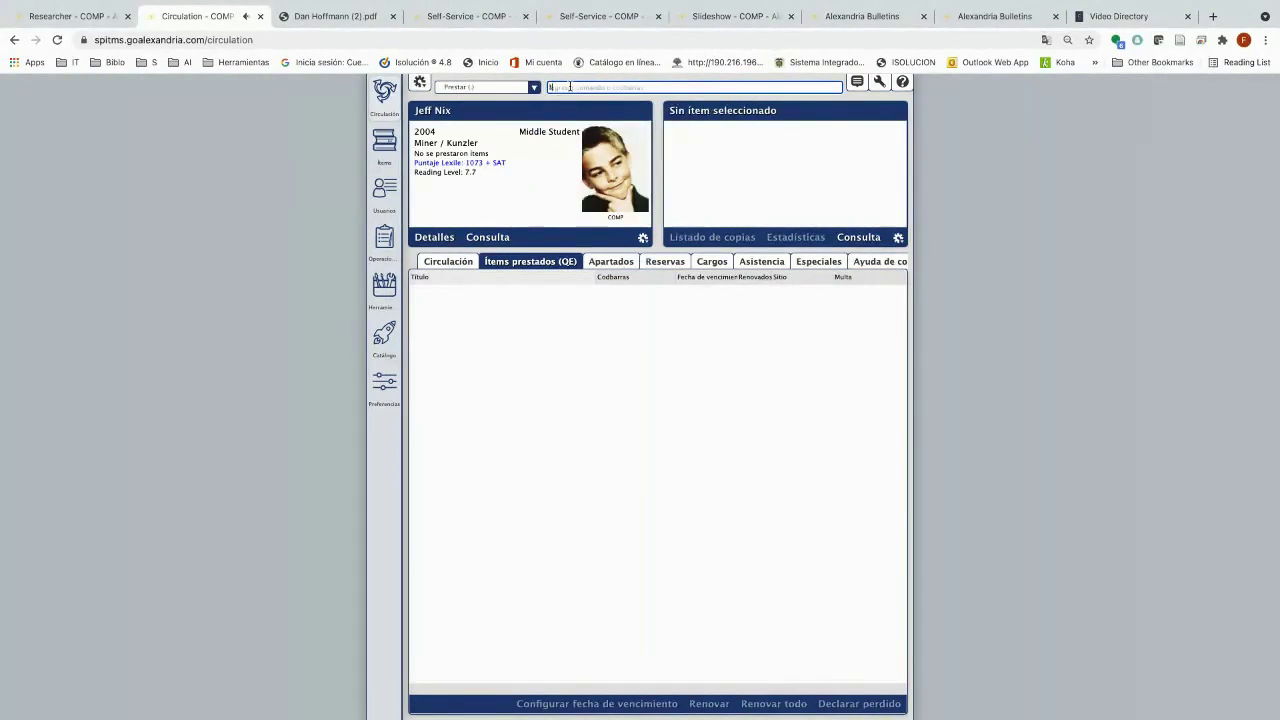
type("124")
key("Return")
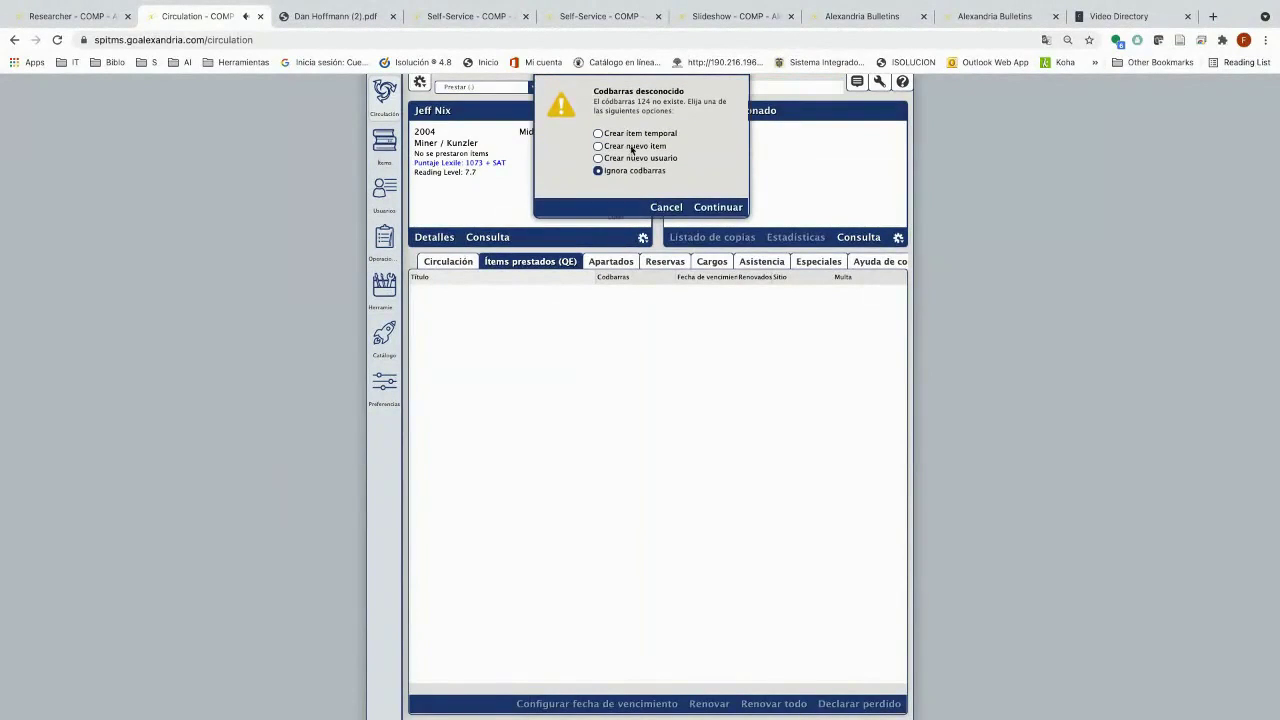
left_click(666, 207)
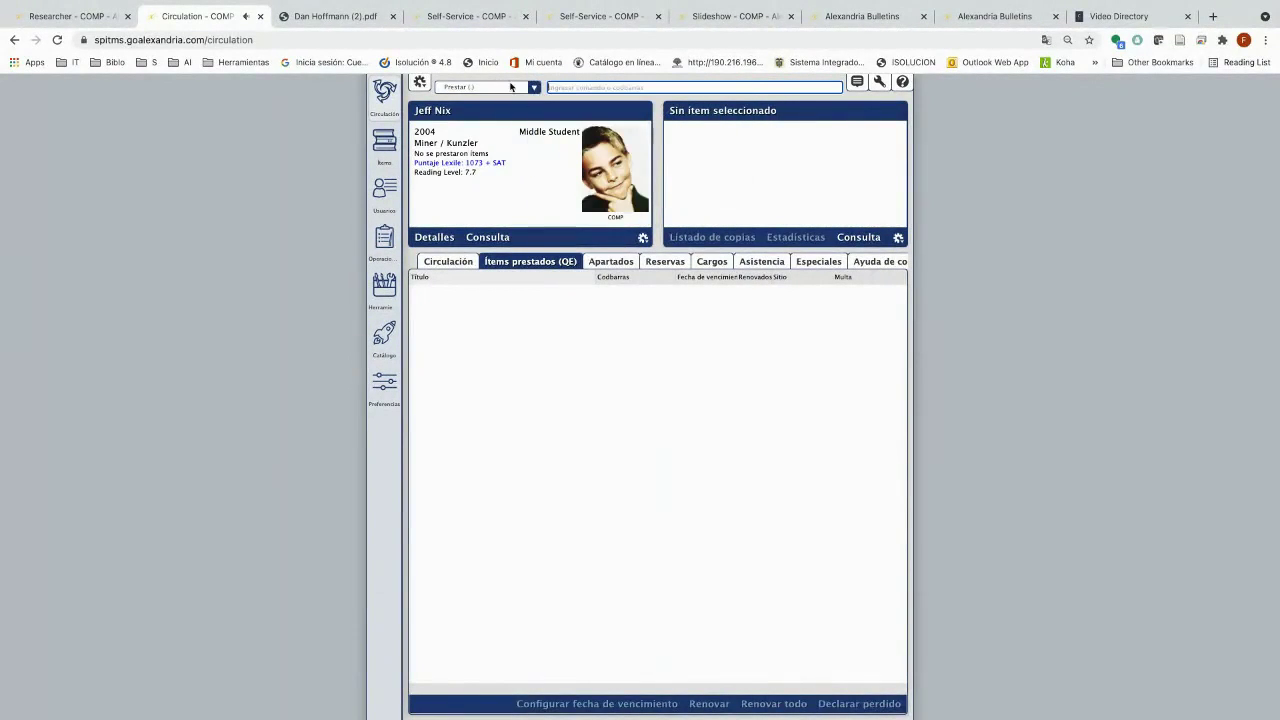
Load patron 2001 and force-return 'Are we alone?' (item 20145) in Devolución forzada mode.
left_click(510, 87)
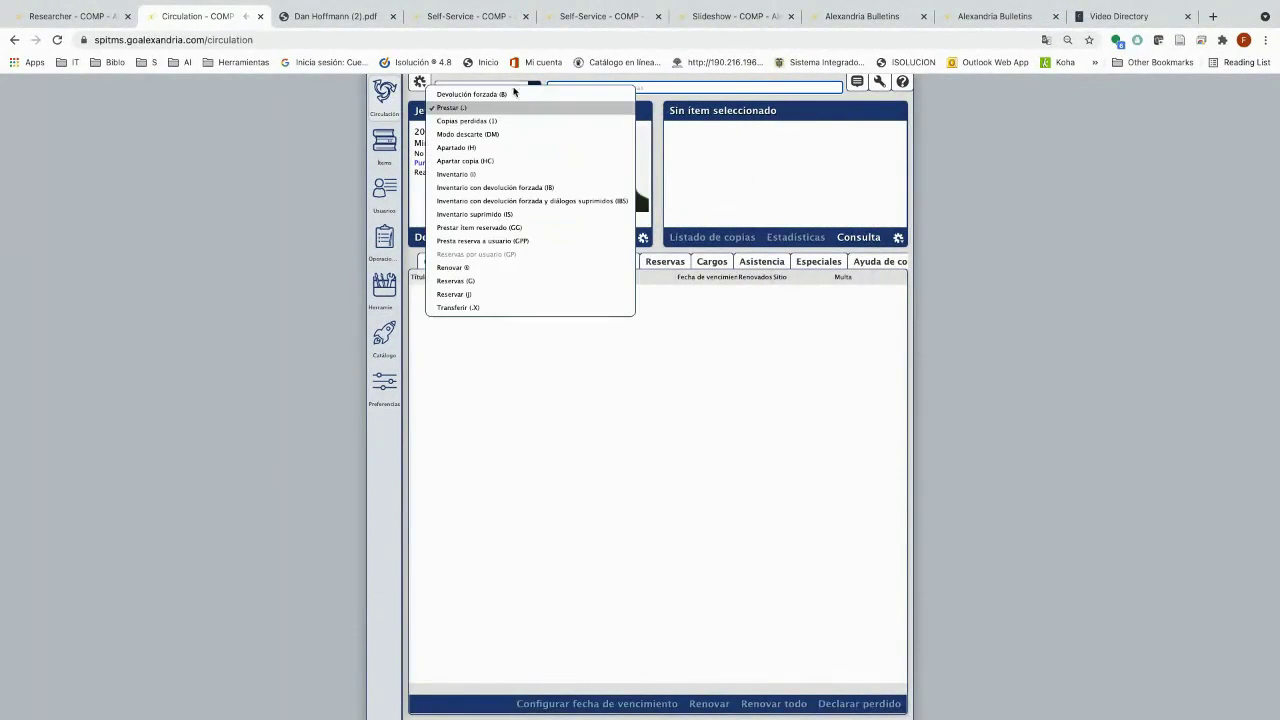
left_click(579, 87)
type("200")
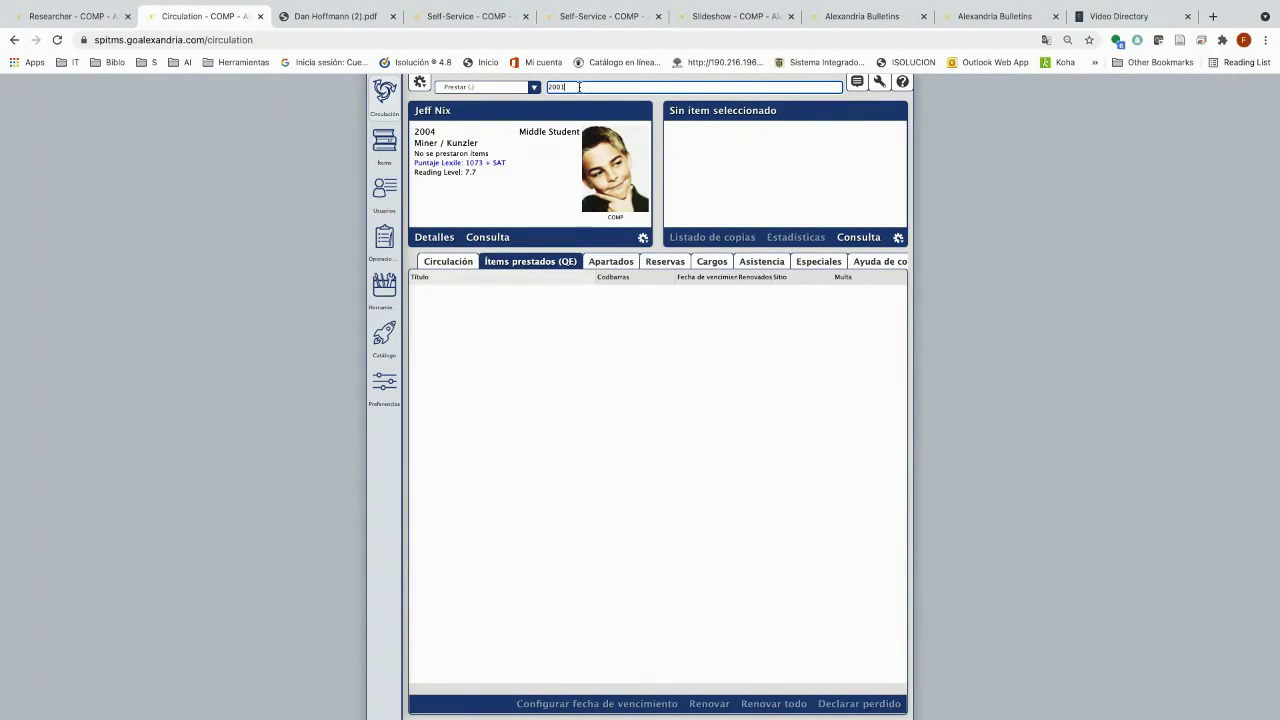
type("1")
key("Return")
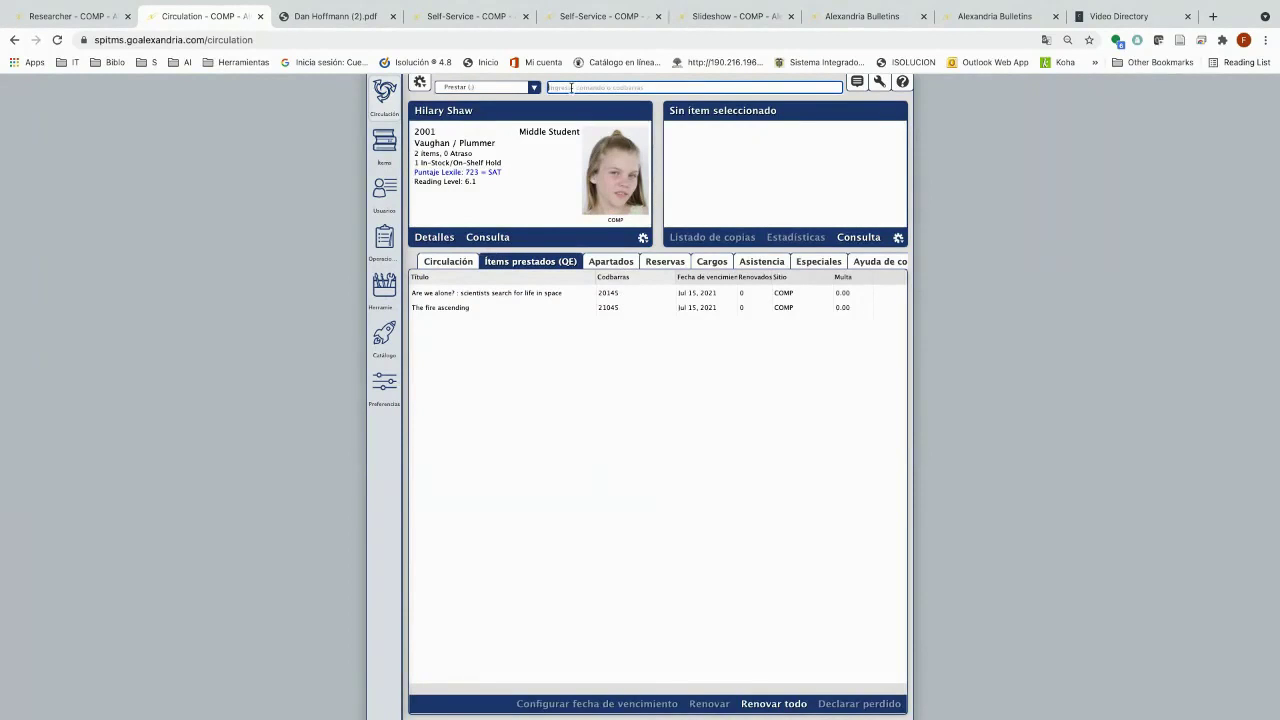
type("20145")
left_click(534, 87)
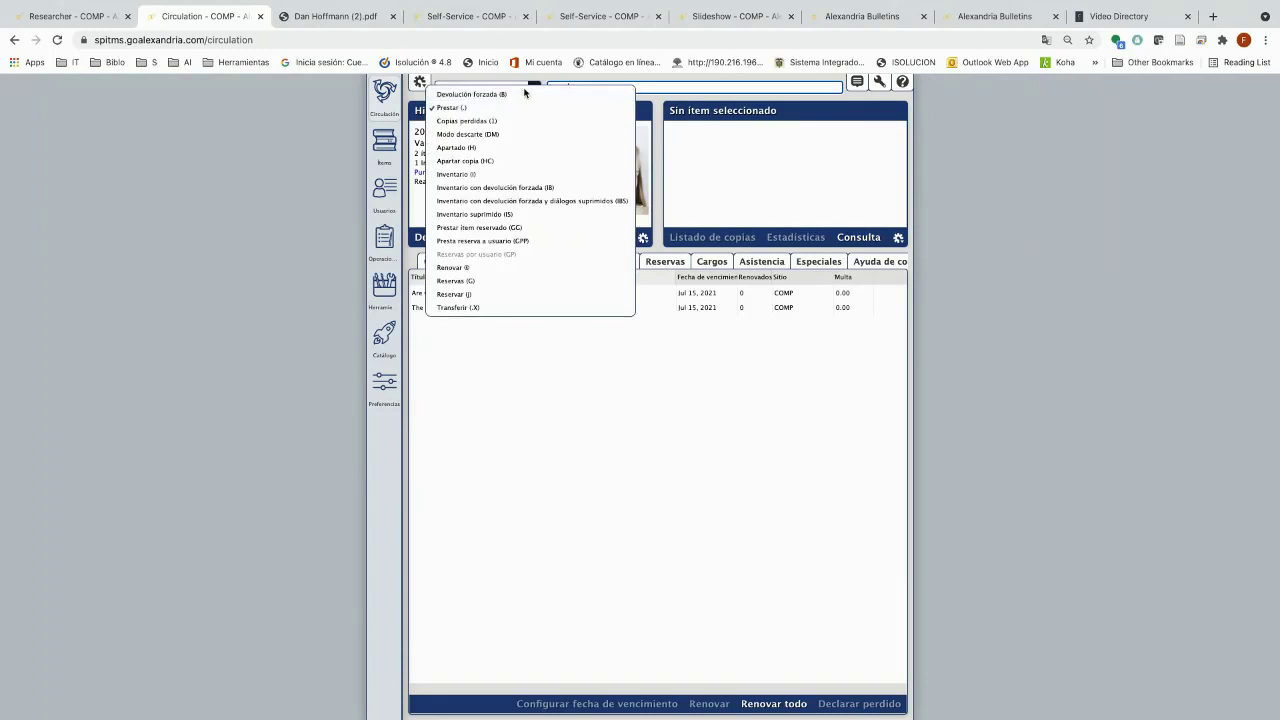
left_click(546, 91)
key("Return")
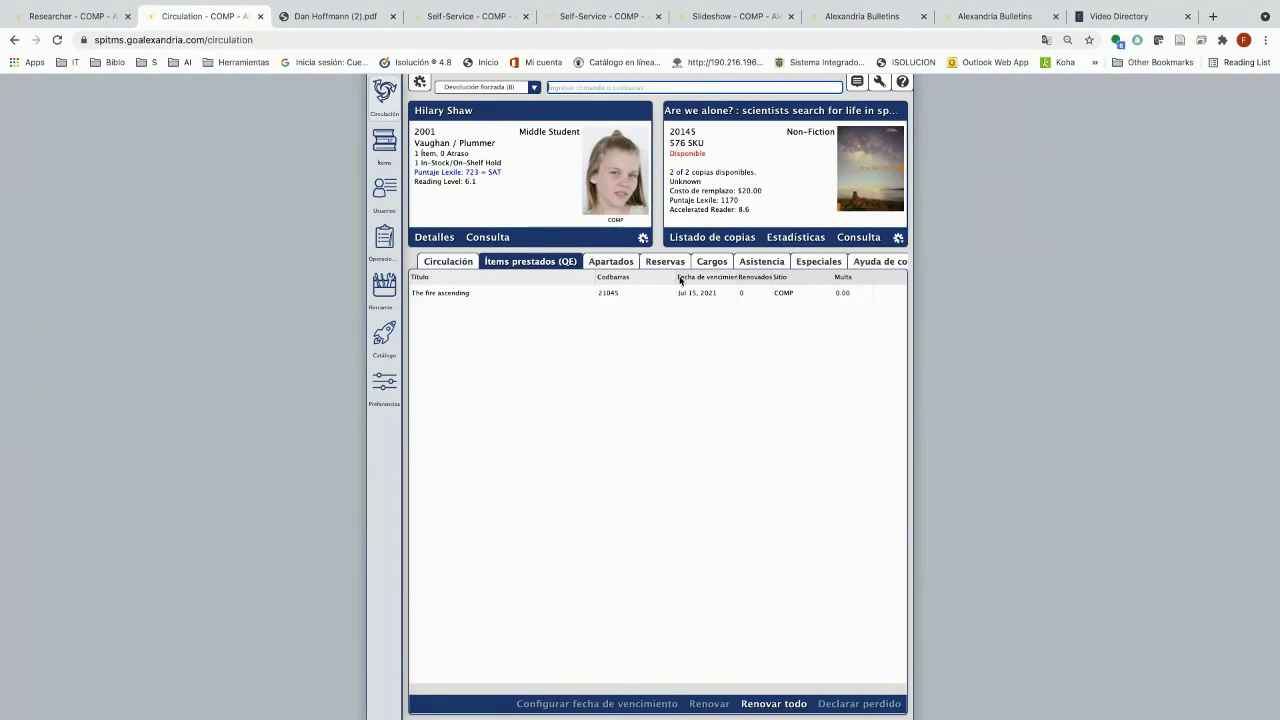
left_click(385, 143)
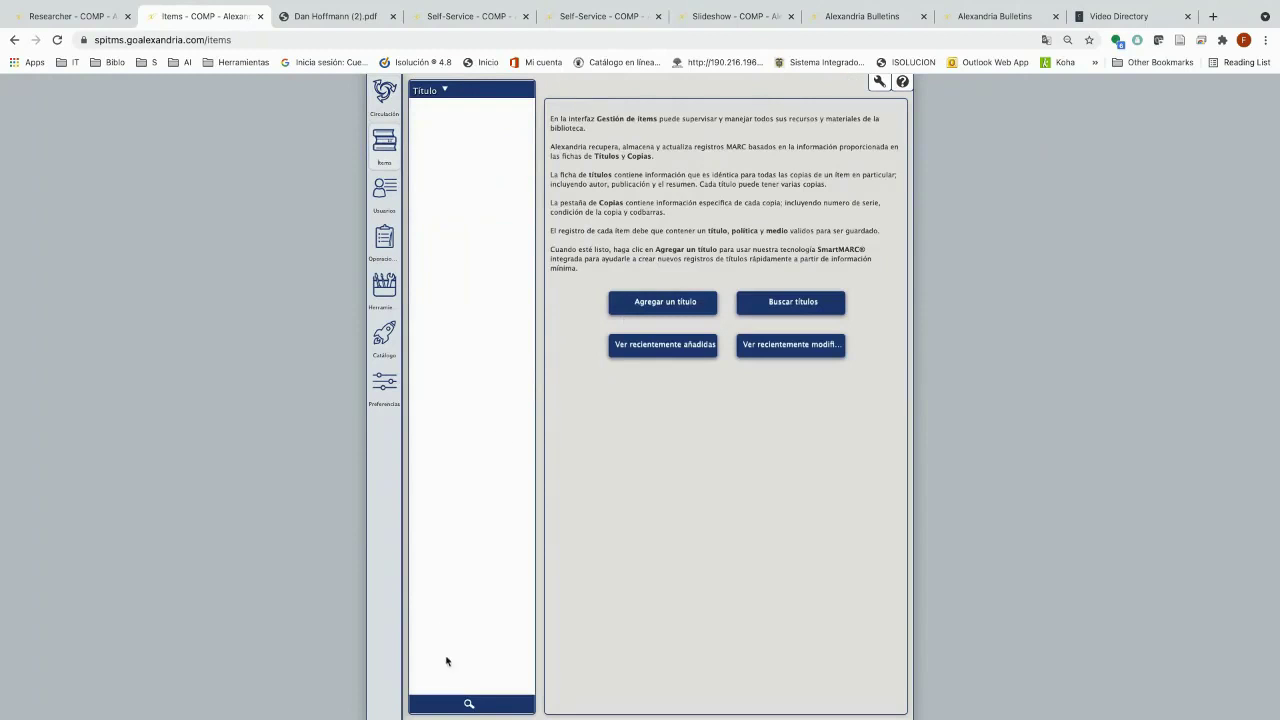
Open the 'Are we alone?' title and browse its Materias, Términos and Programas details.
left_click(469, 703)
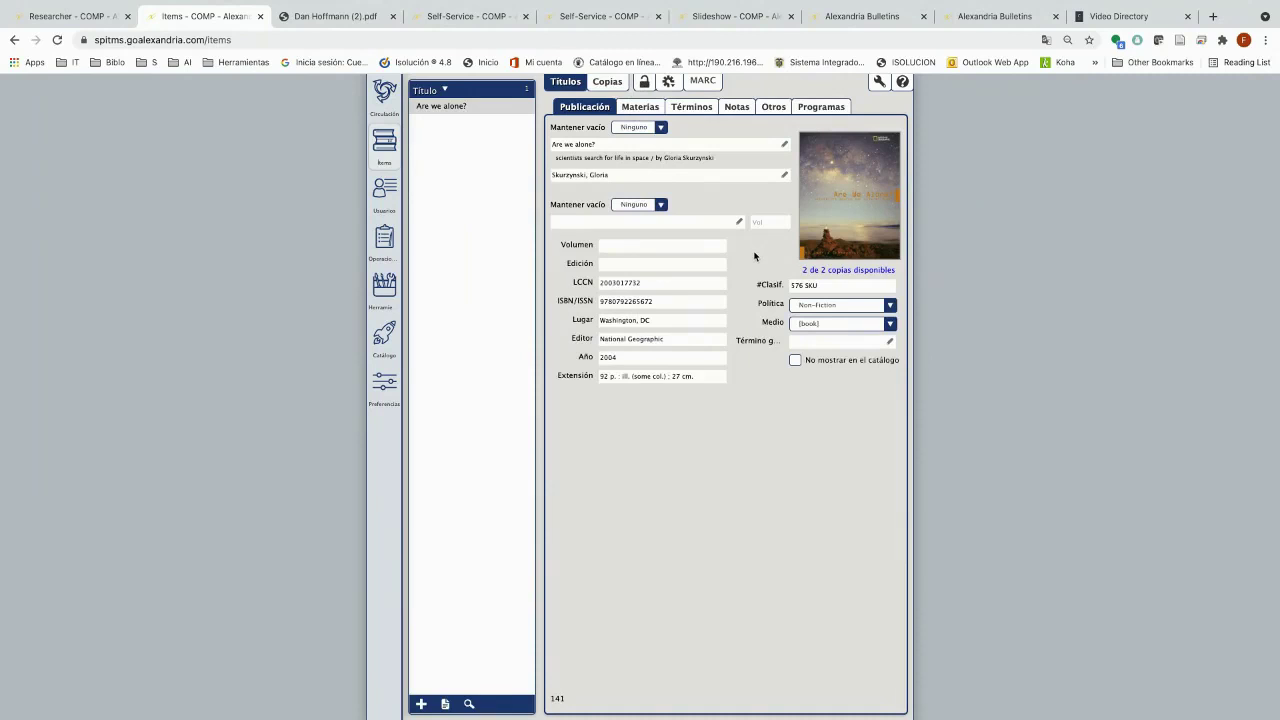
left_click(638, 109)
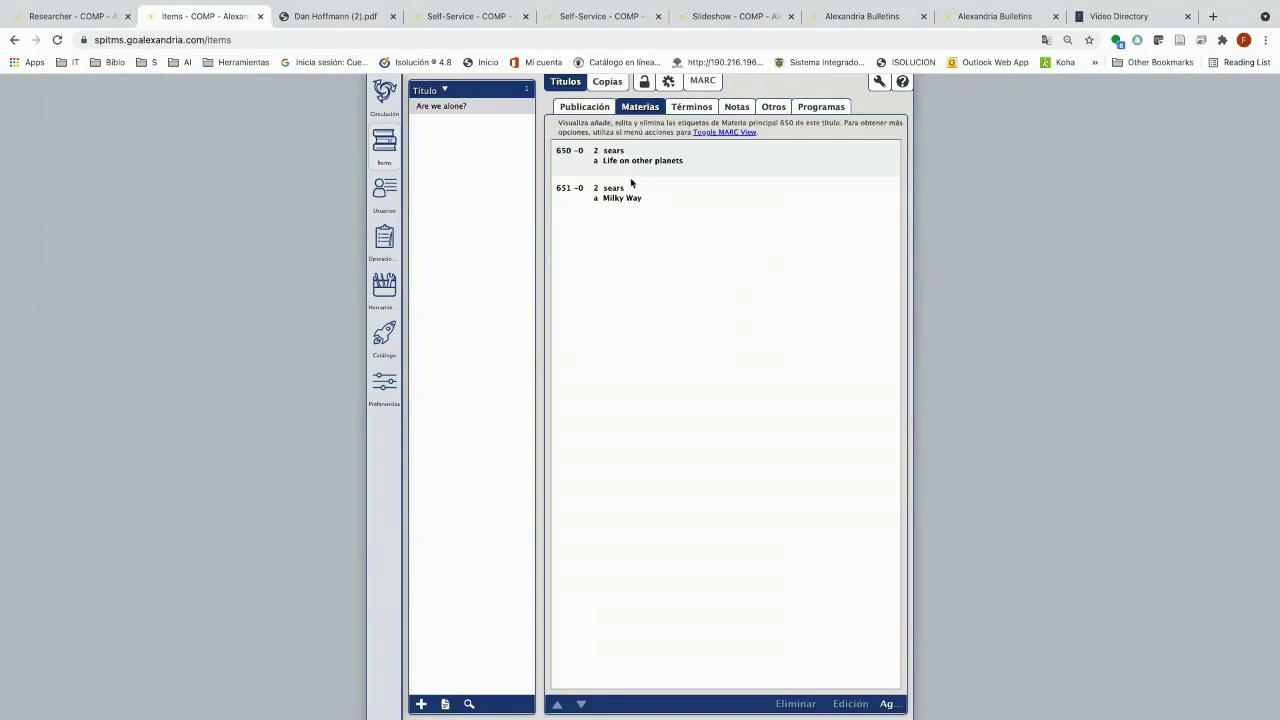
left_click(721, 110)
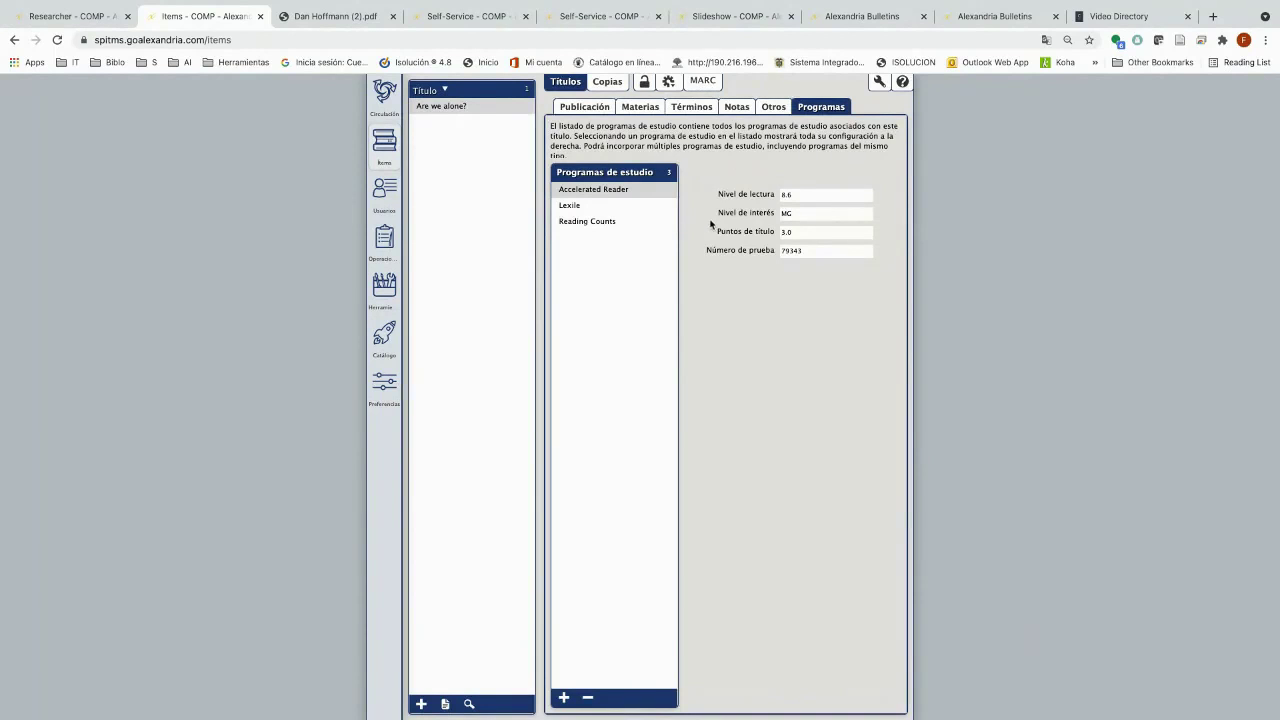
left_click(700, 81)
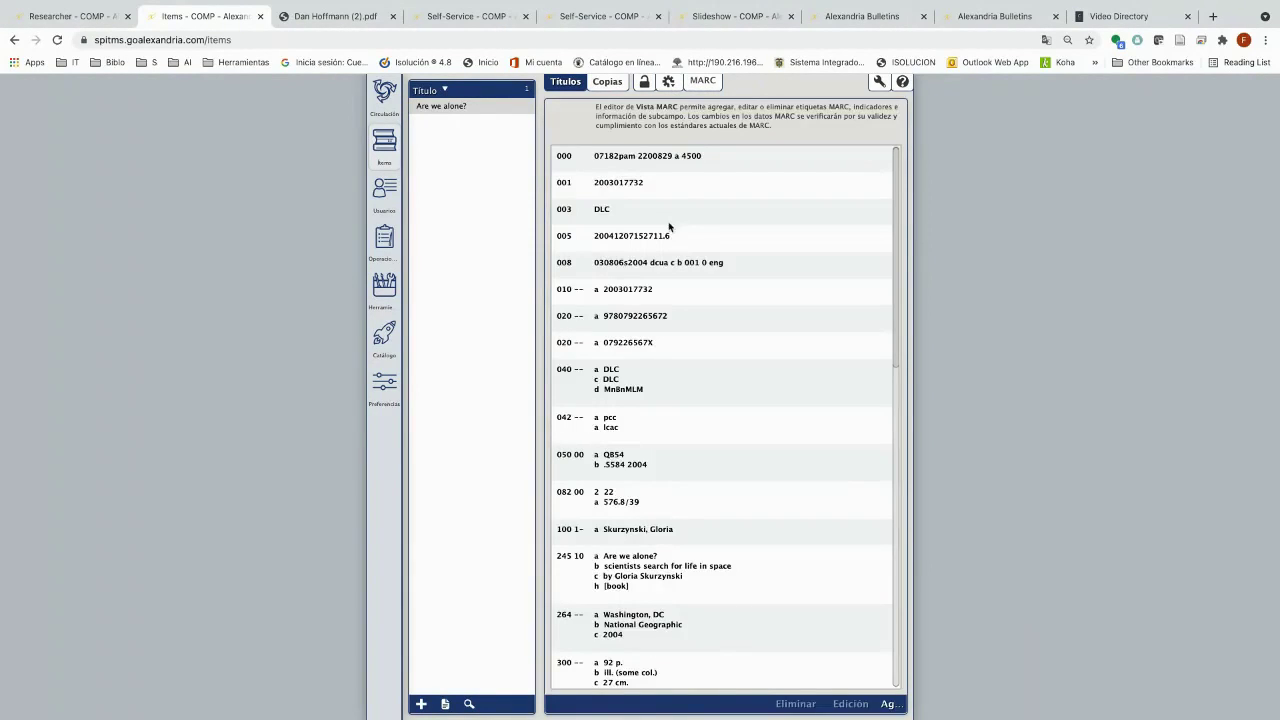
left_click(744, 410)
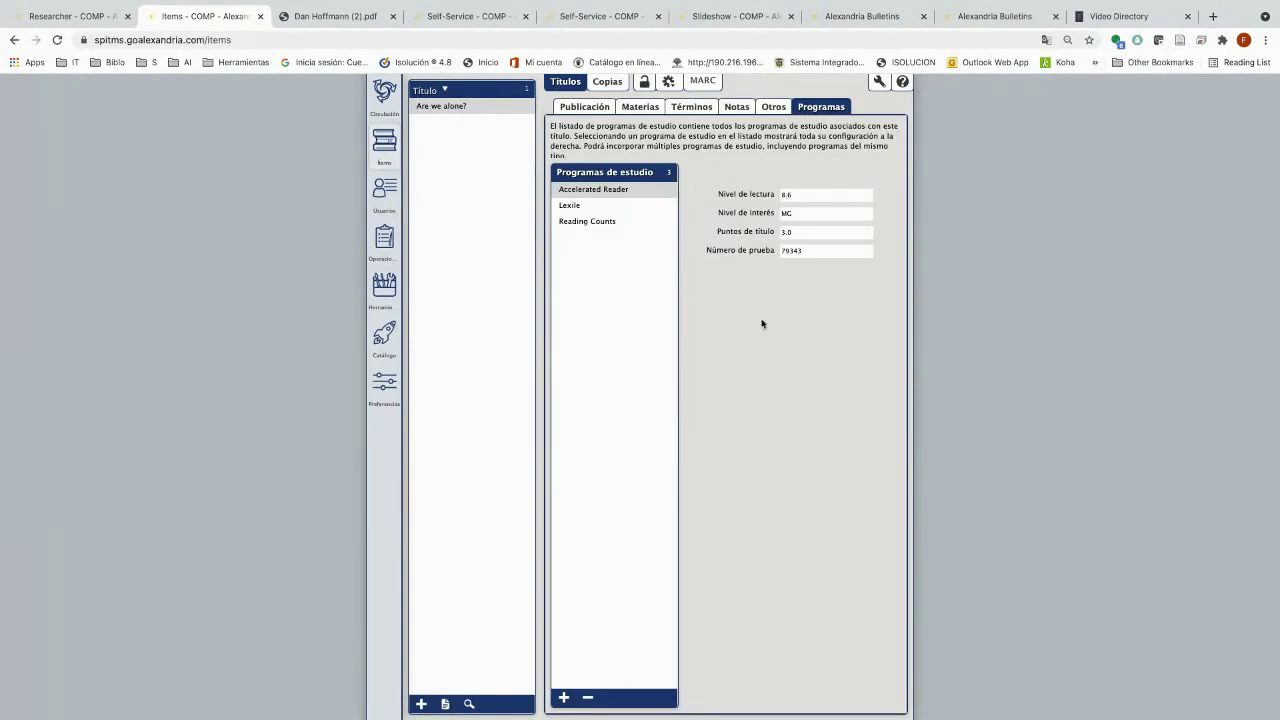
Add an 856 electronic location tag in the MARC editor and begin the link text 'Video de Película'.
left_click(704, 81)
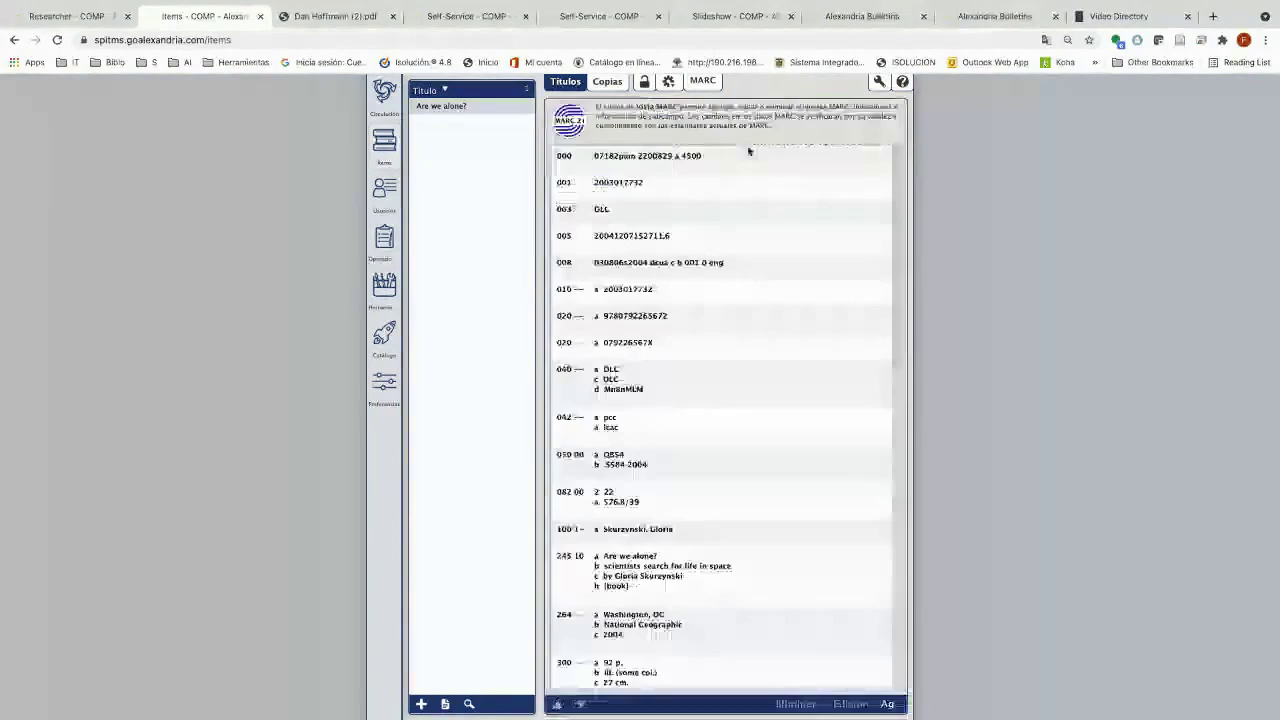
left_click(889, 704)
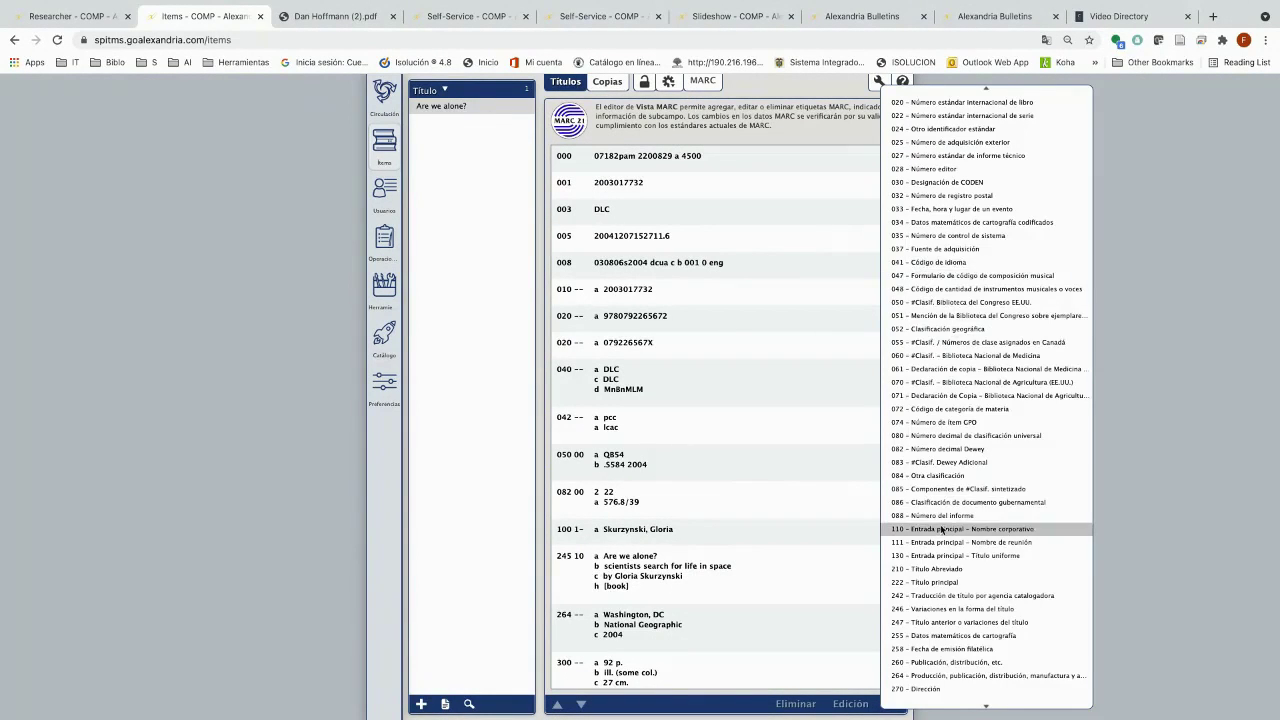
scroll(937, 528, "down", 10)
scroll(937, 528, "down", 5)
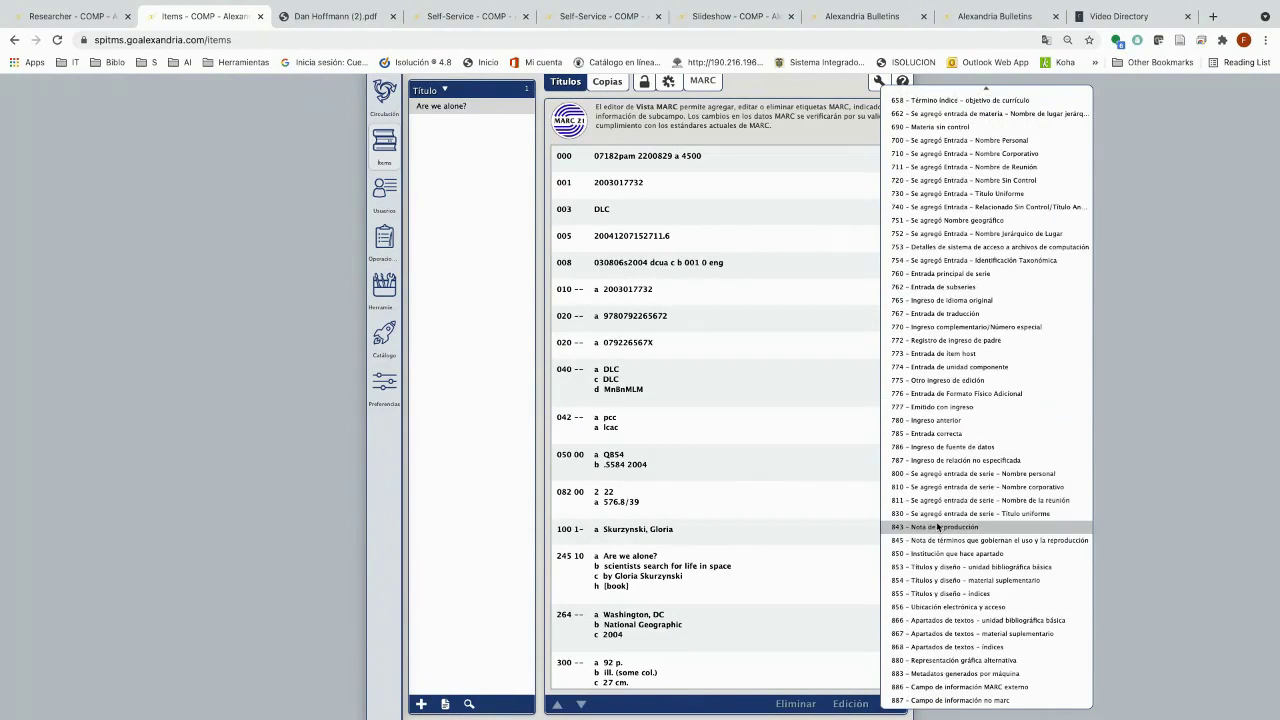
left_click(941, 607)
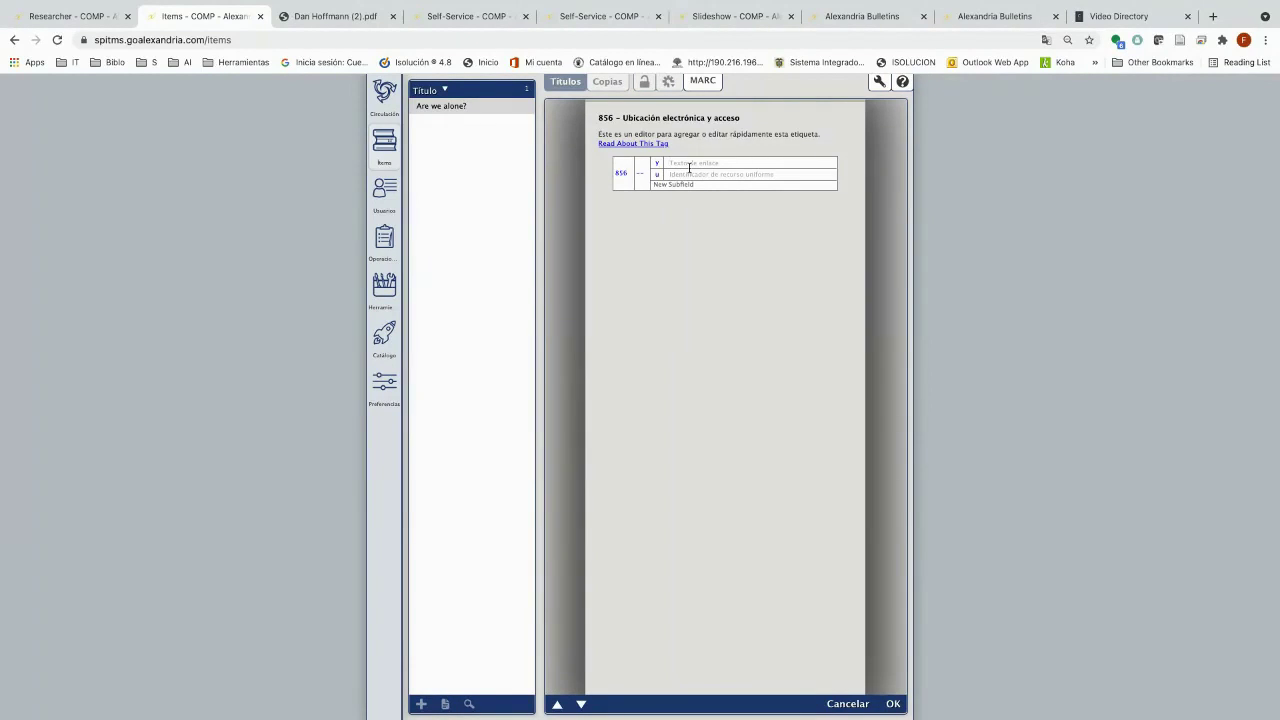
type("Video de Pelicula")
left_click(1213, 16)
Search YouTube for 'harry potter', open a Cámara Secreta playlist video, and select its URL.
type("y")
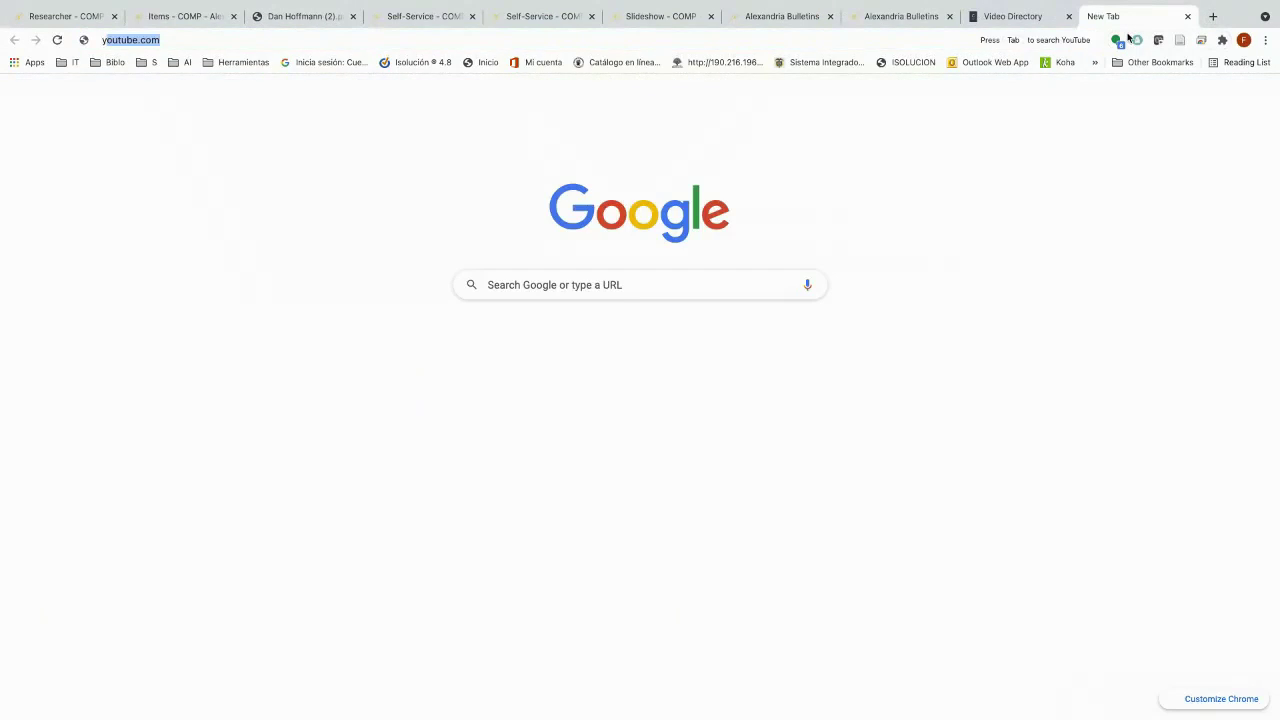
key("Return")
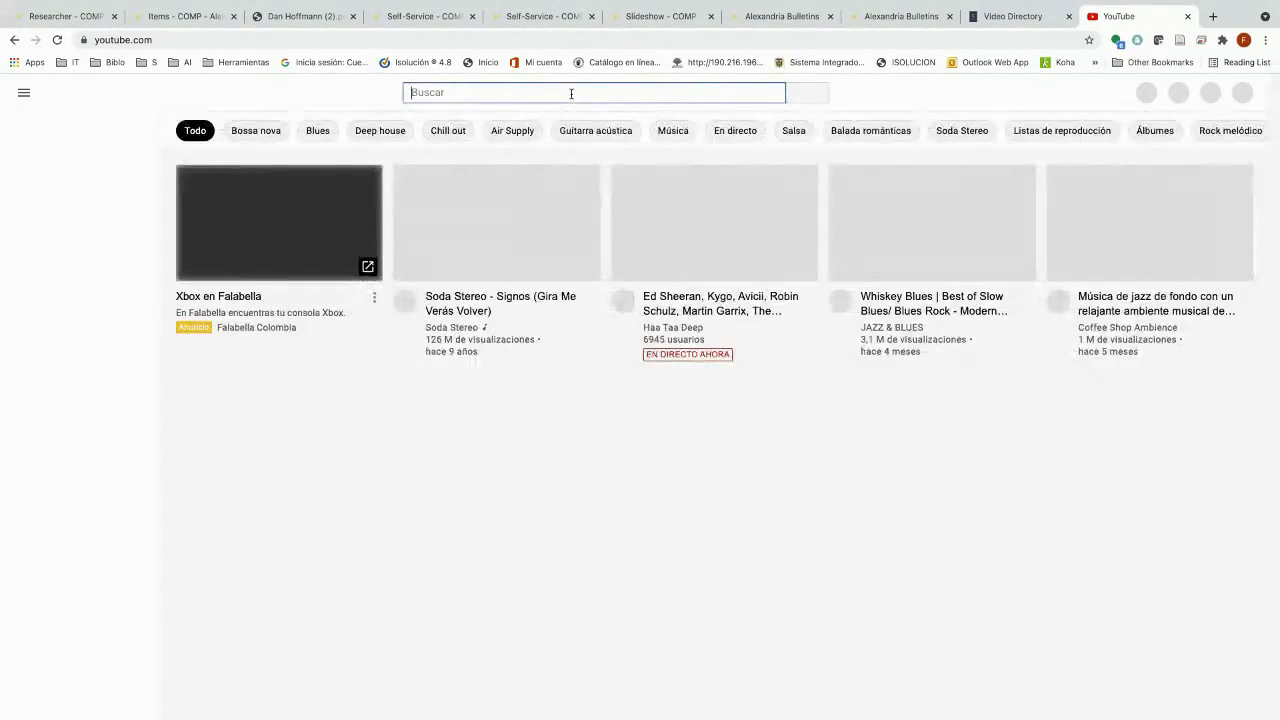
left_click(571, 93)
type("harry ")
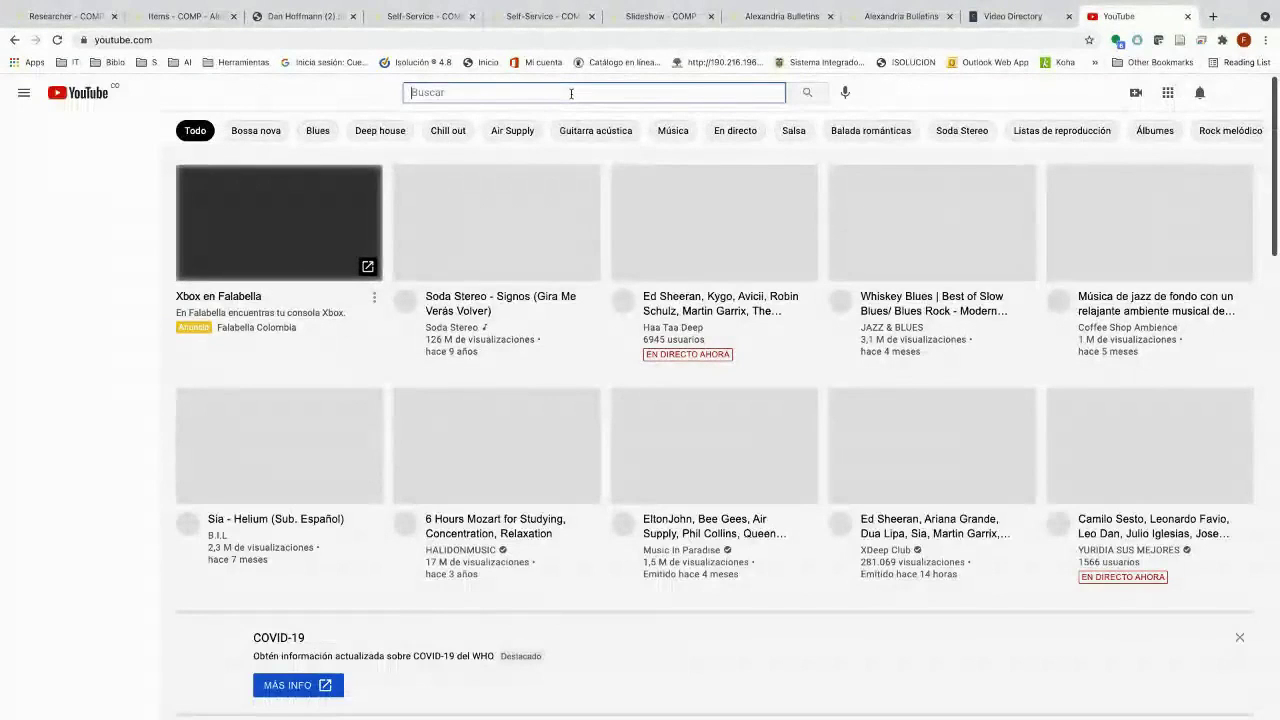
type("po")
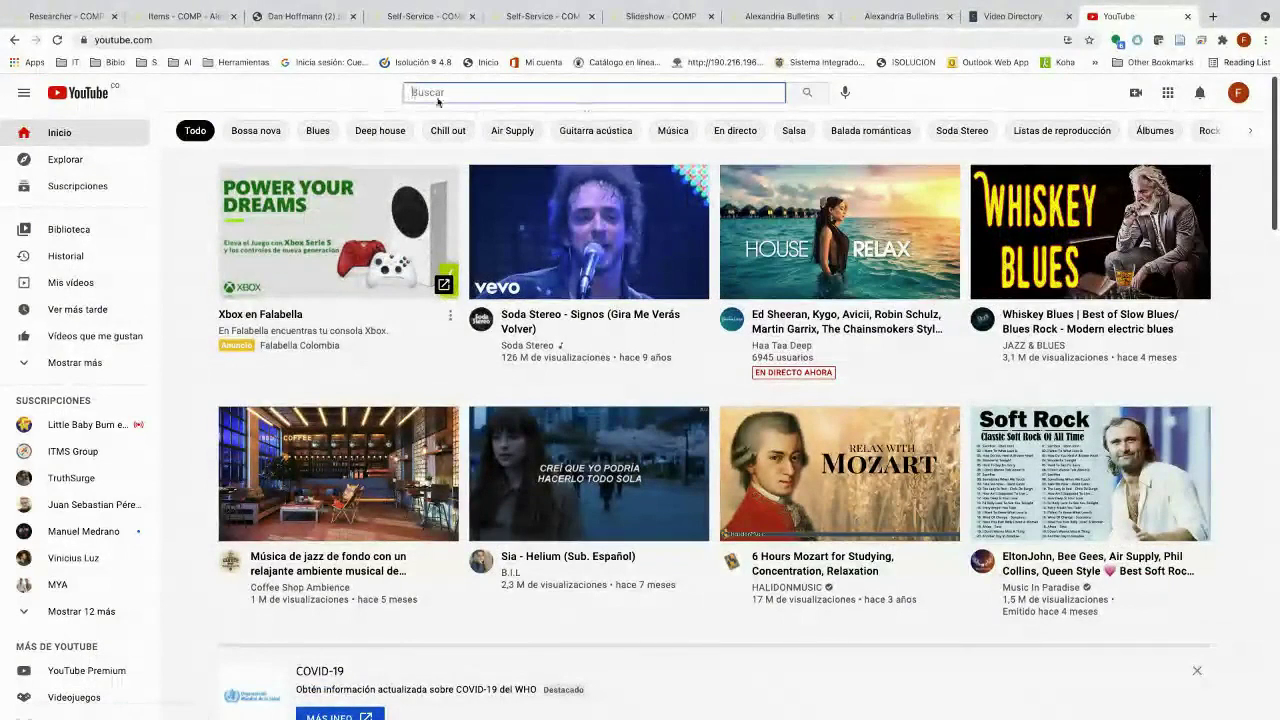
type("har")
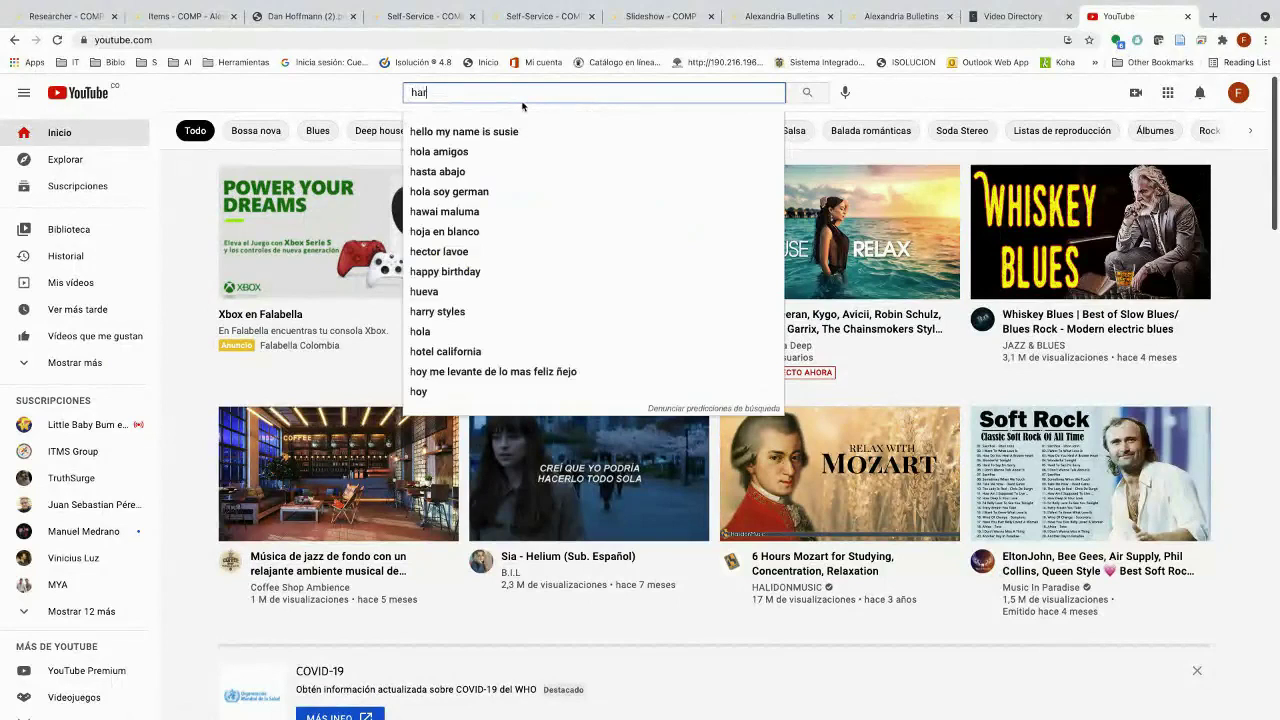
type("ry potter")
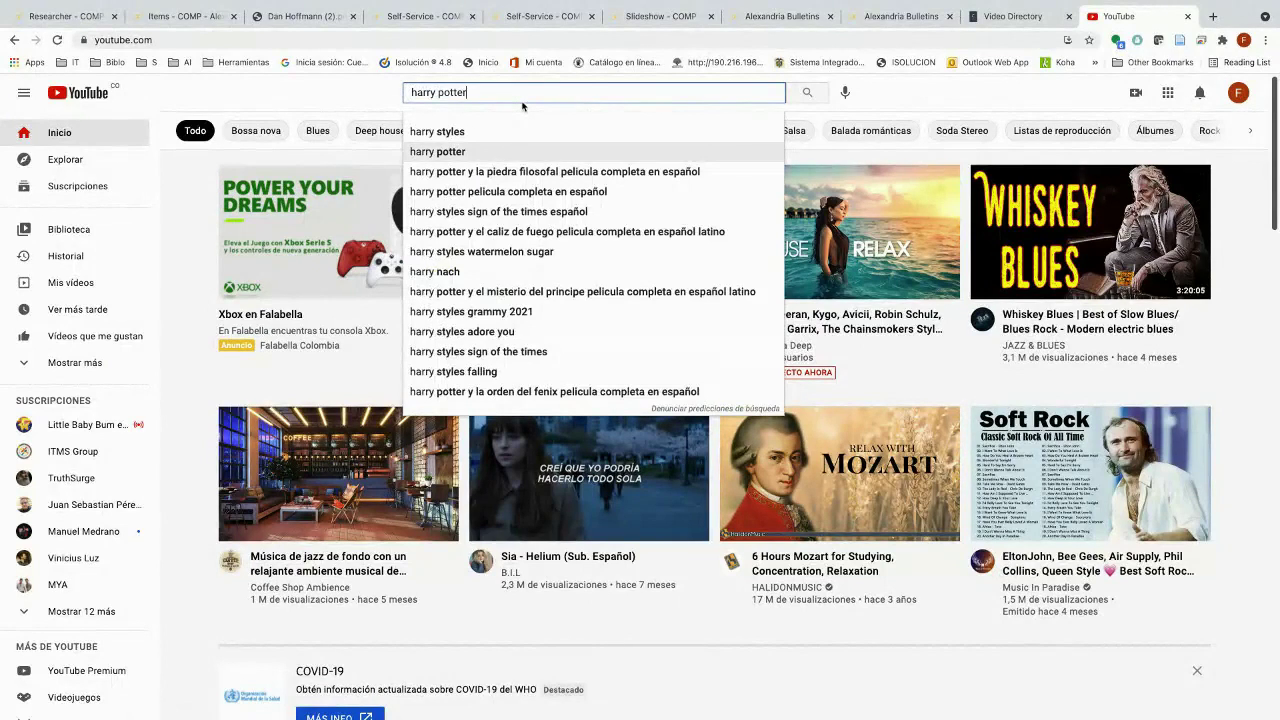
key("Return")
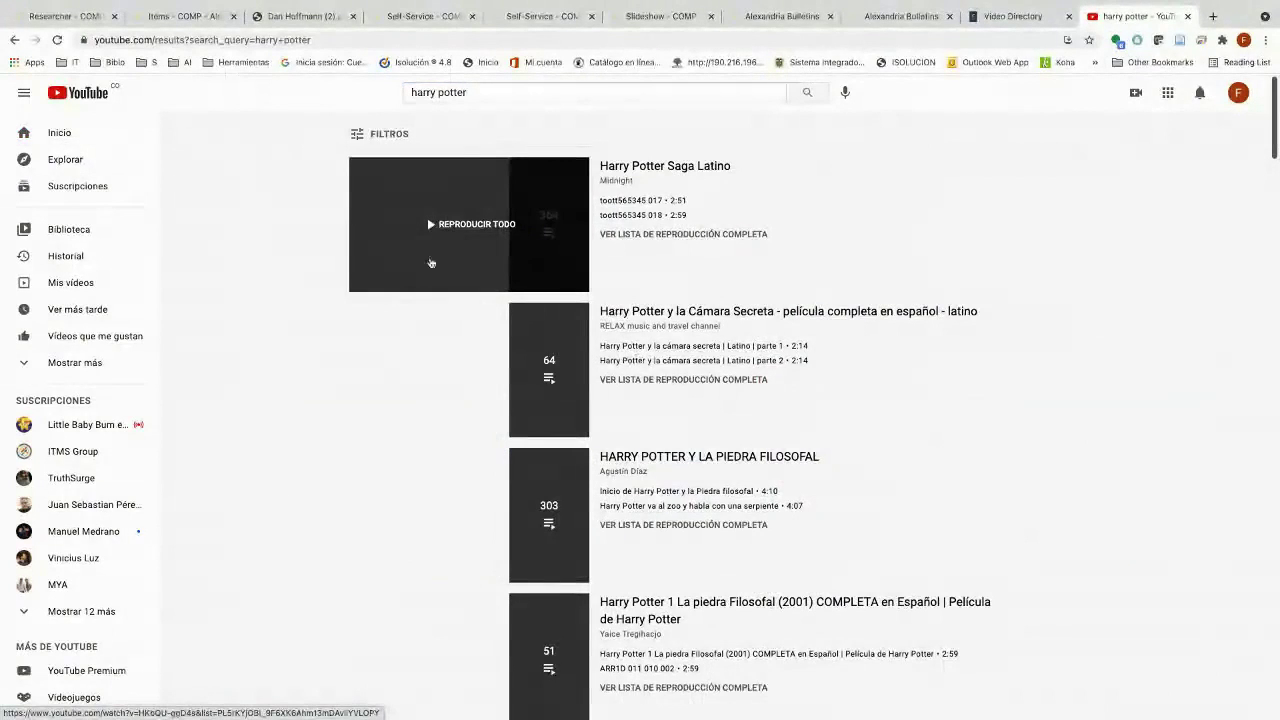
left_click(678, 318)
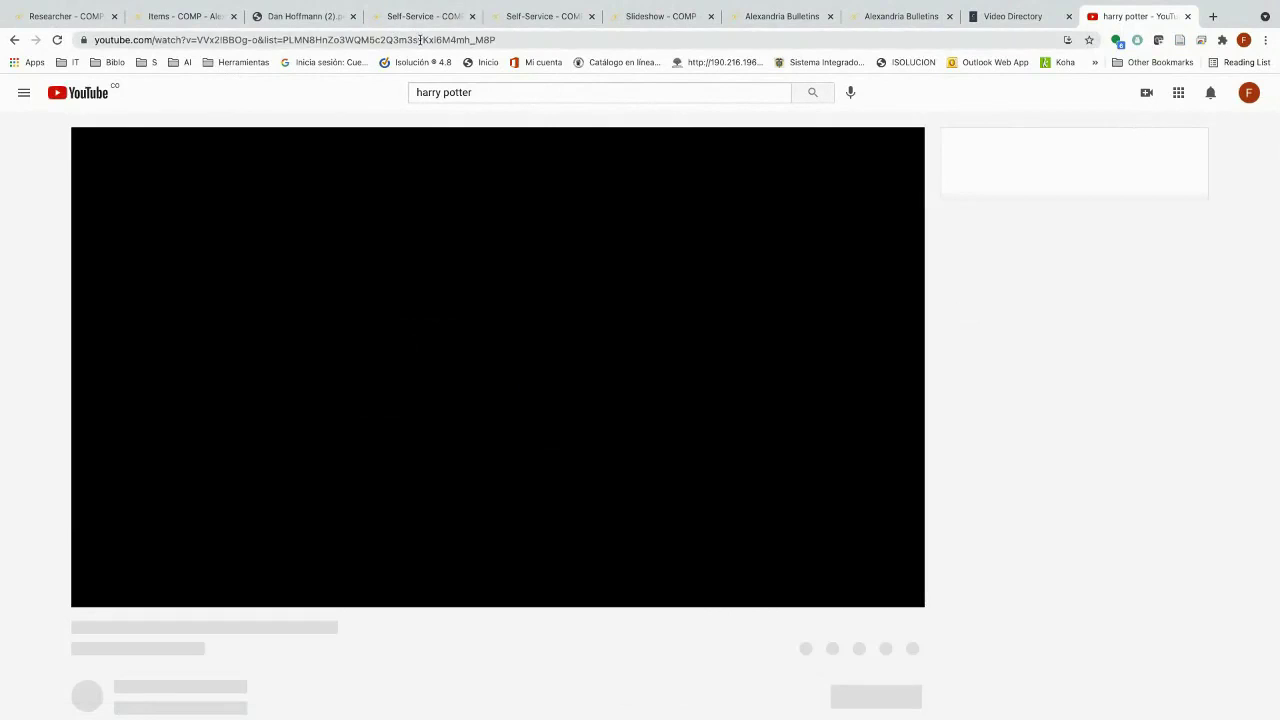
left_click(420, 40)
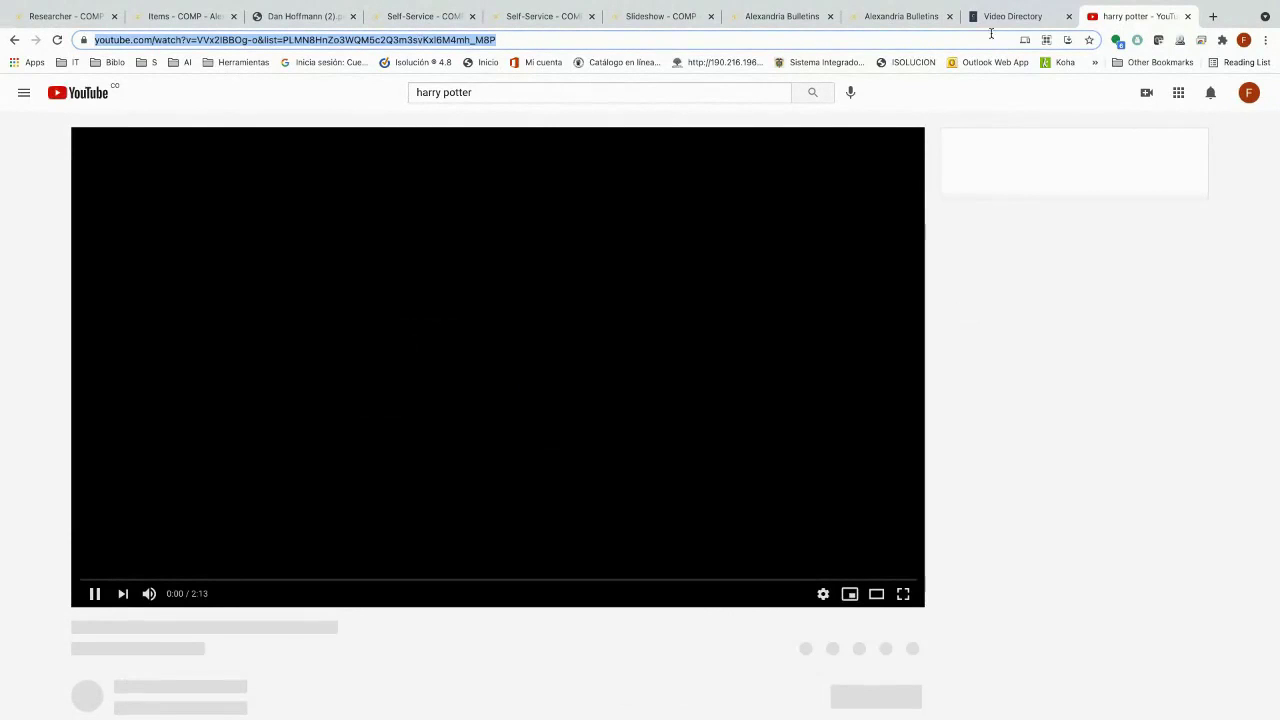
Paste the copied YouTube URL into the 856 u subfield and confirm the tag.
left_click(192, 18)
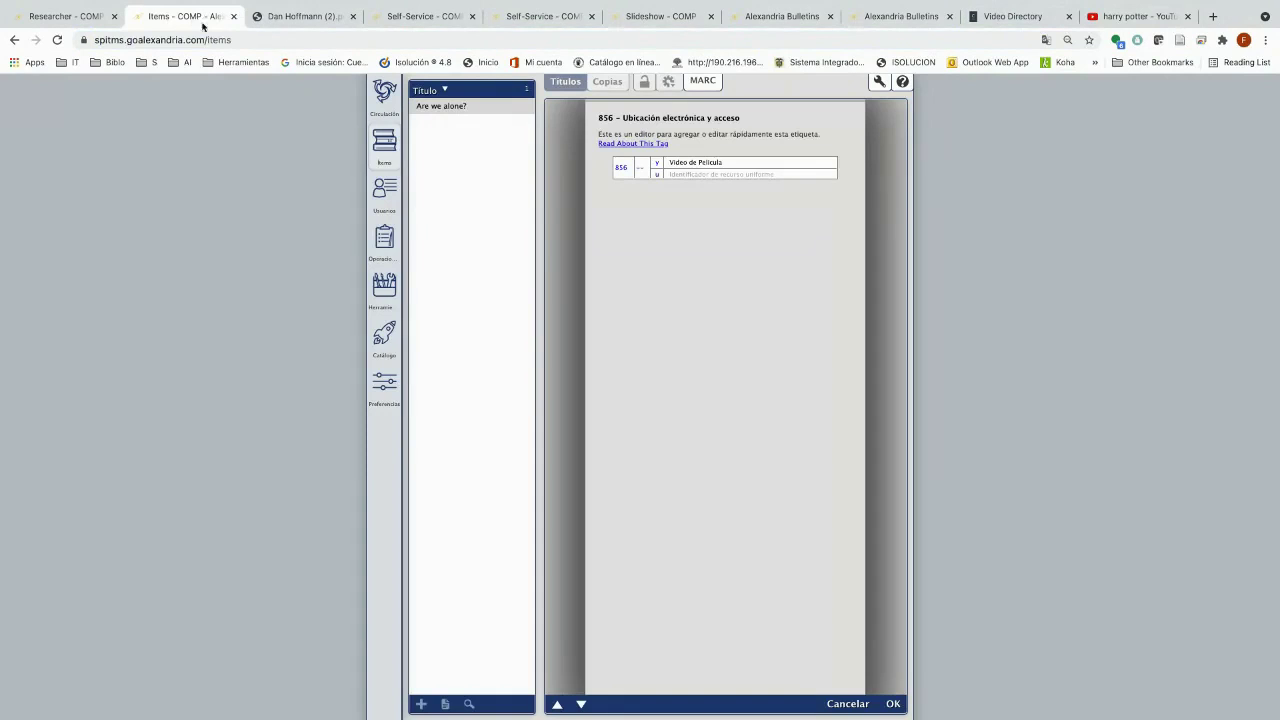
left_click(689, 174)
key("super+v")
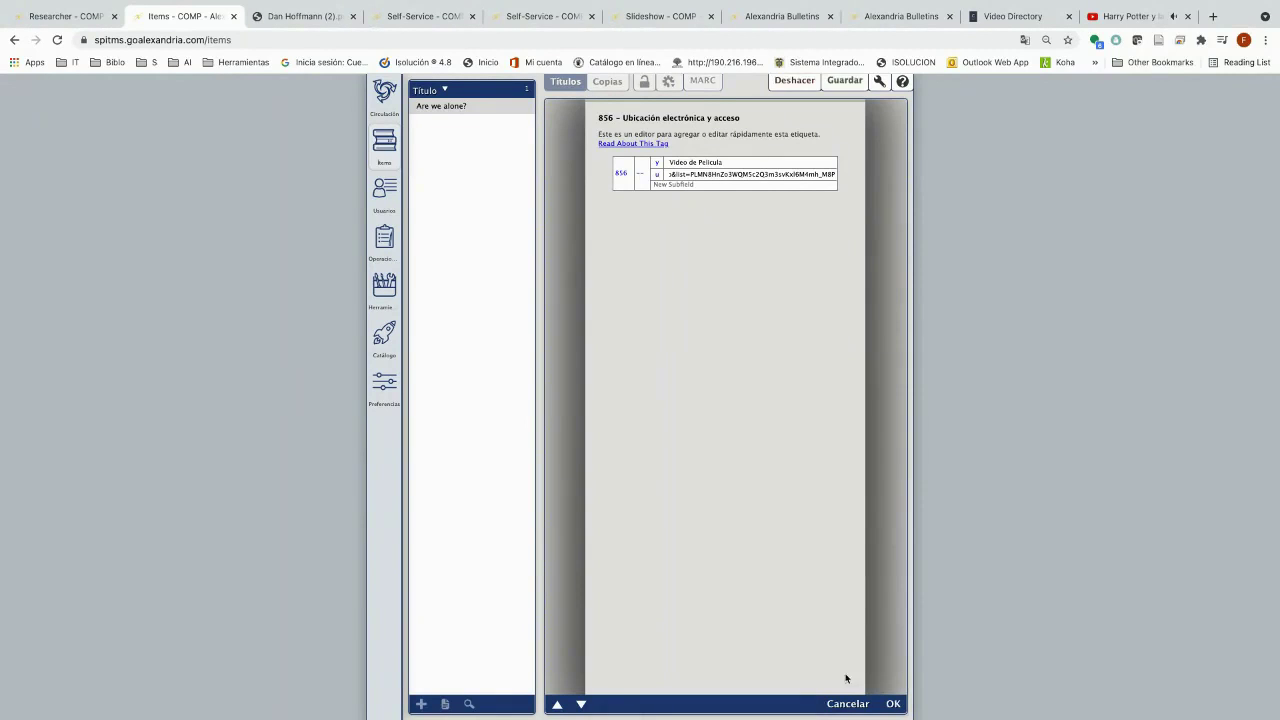
left_click(894, 704)
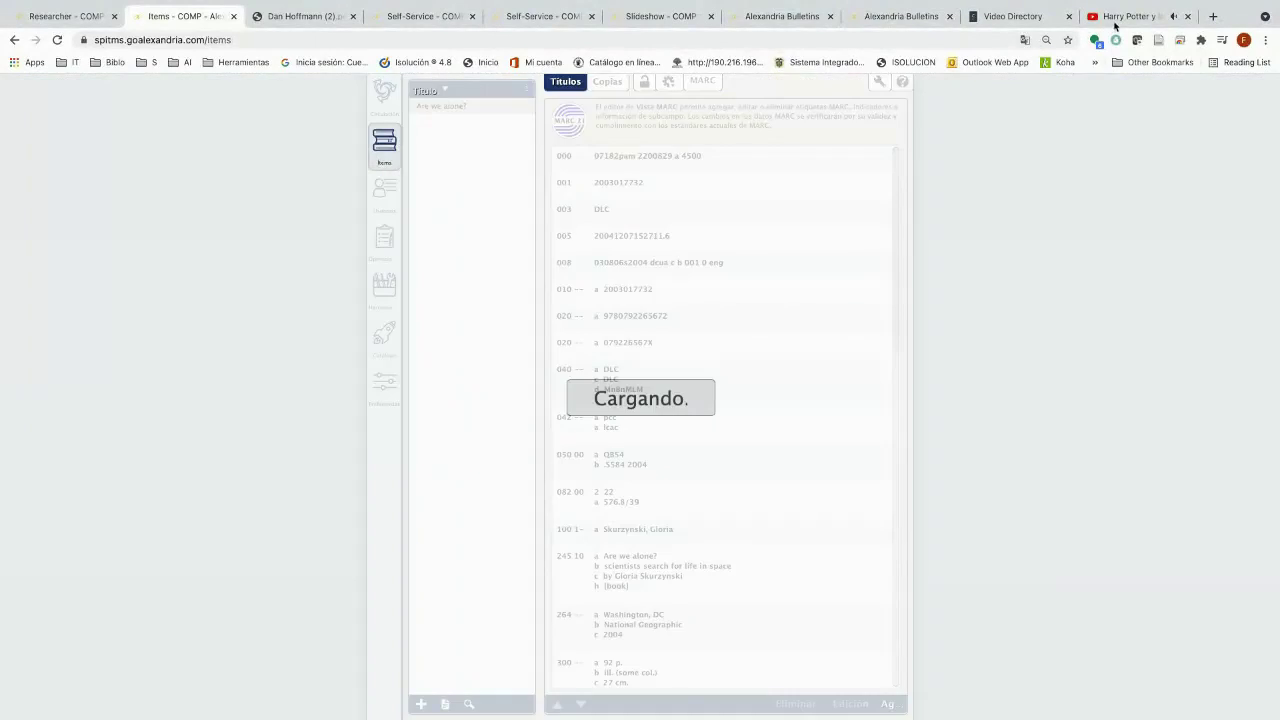
View the title's reading programs: Accelerated Reader level 8.6, interest MG, 3.0 points.
left_click(1127, 16)
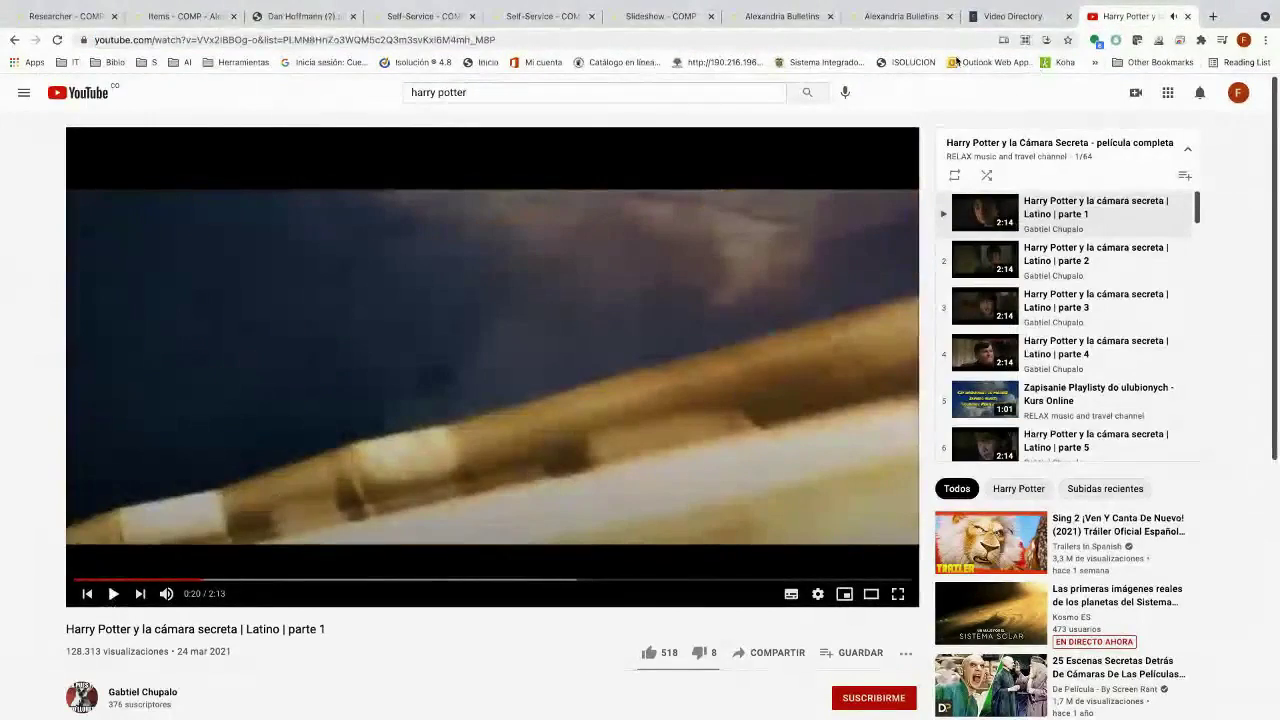
left_click(415, 16)
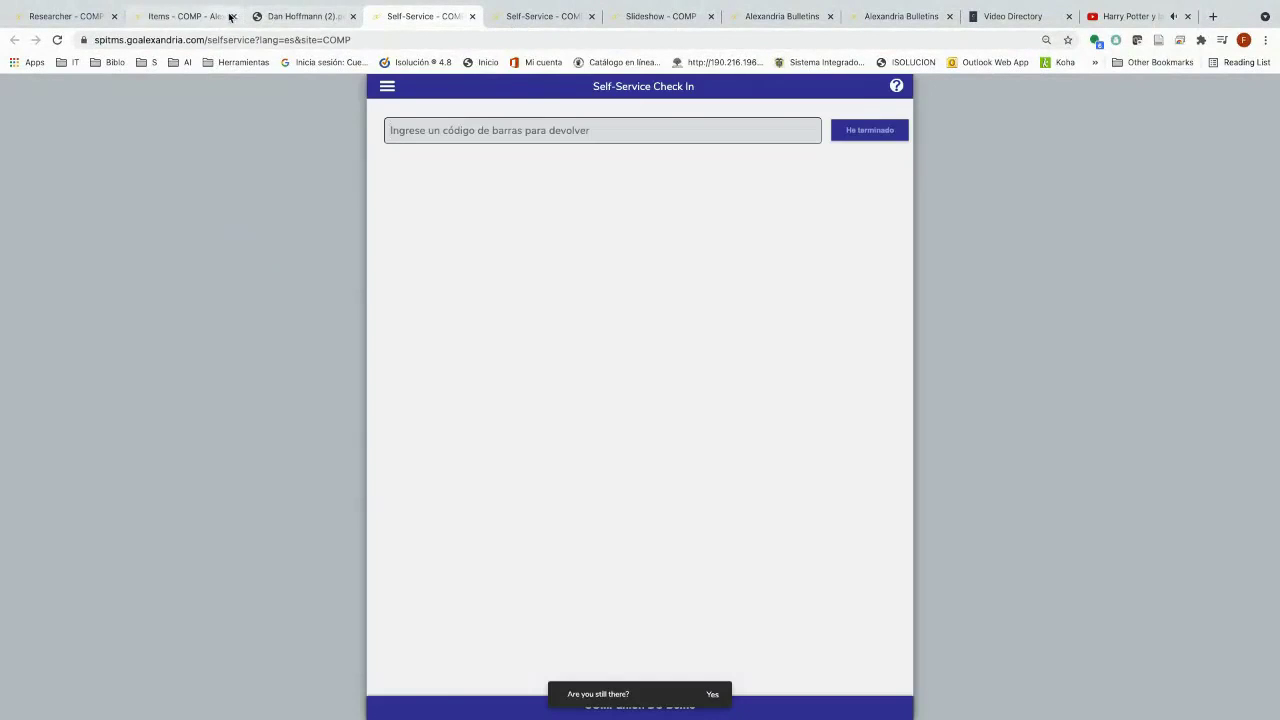
left_click(188, 16)
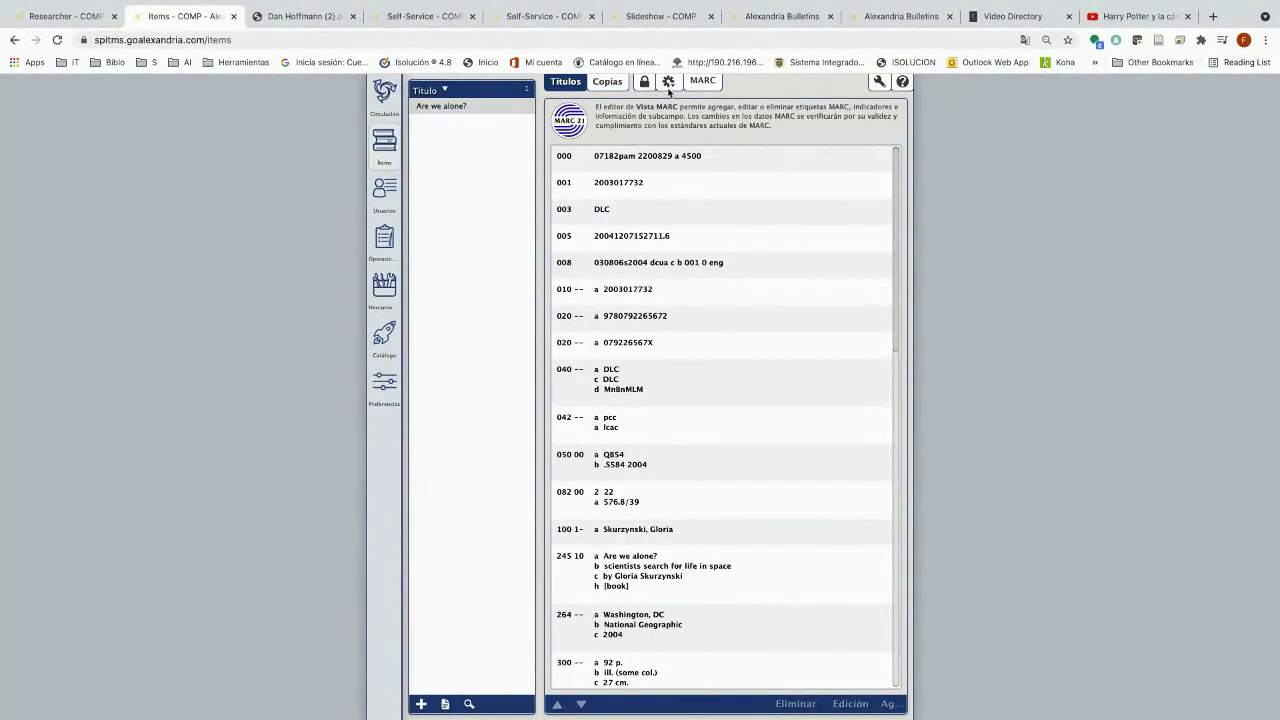
left_click(612, 87)
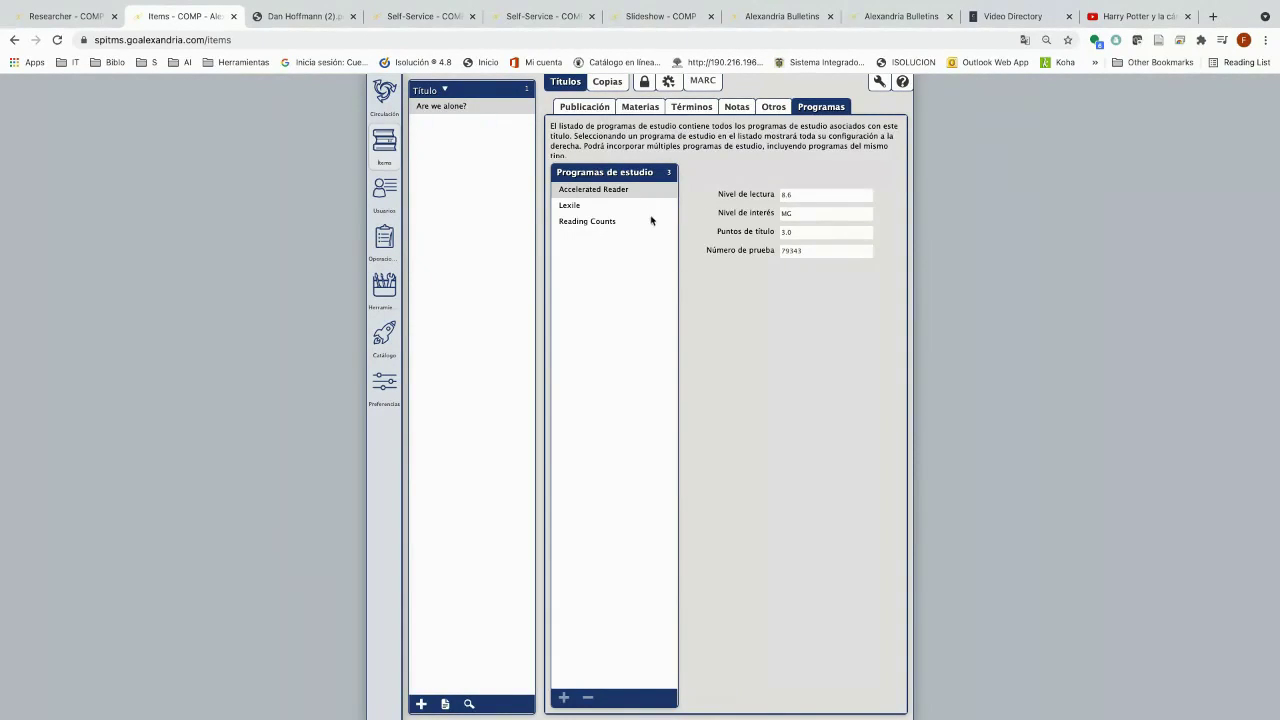
Check the Reading Counts and Lexile details, then unlock 'Are we alone?' and show its publication details.
left_click(589, 219)
left_click(618, 205)
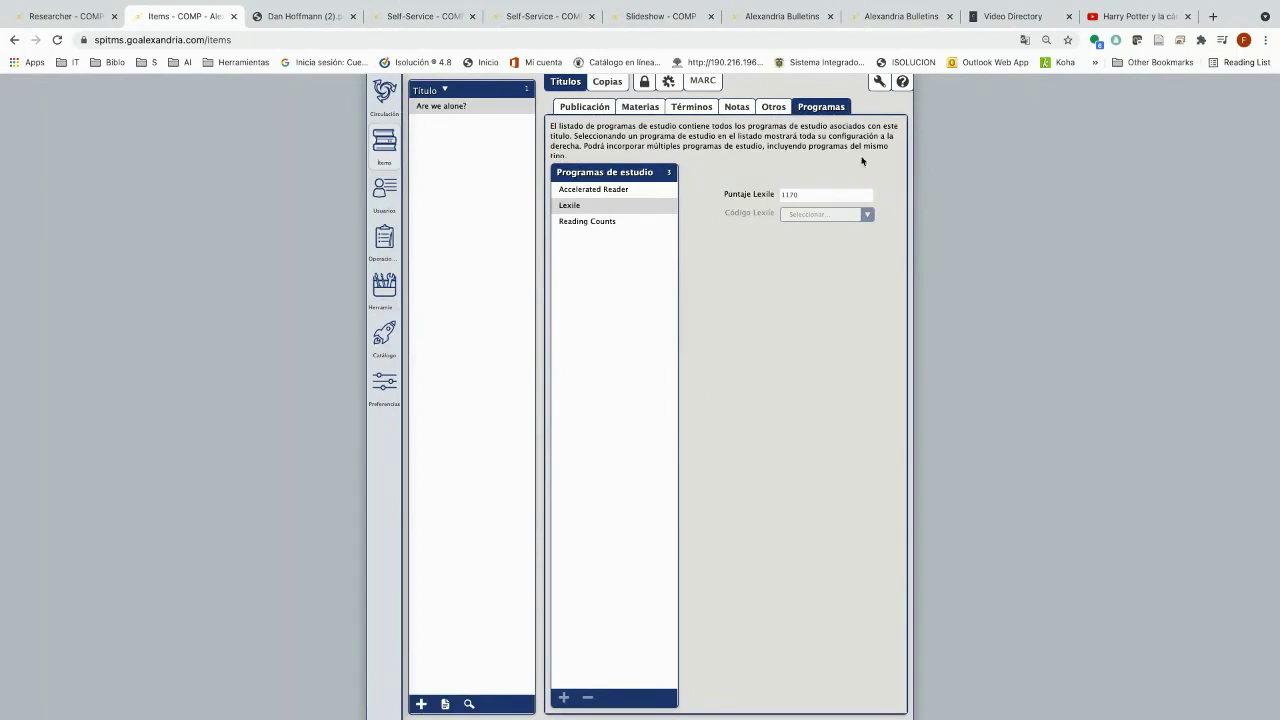
left_click(644, 83)
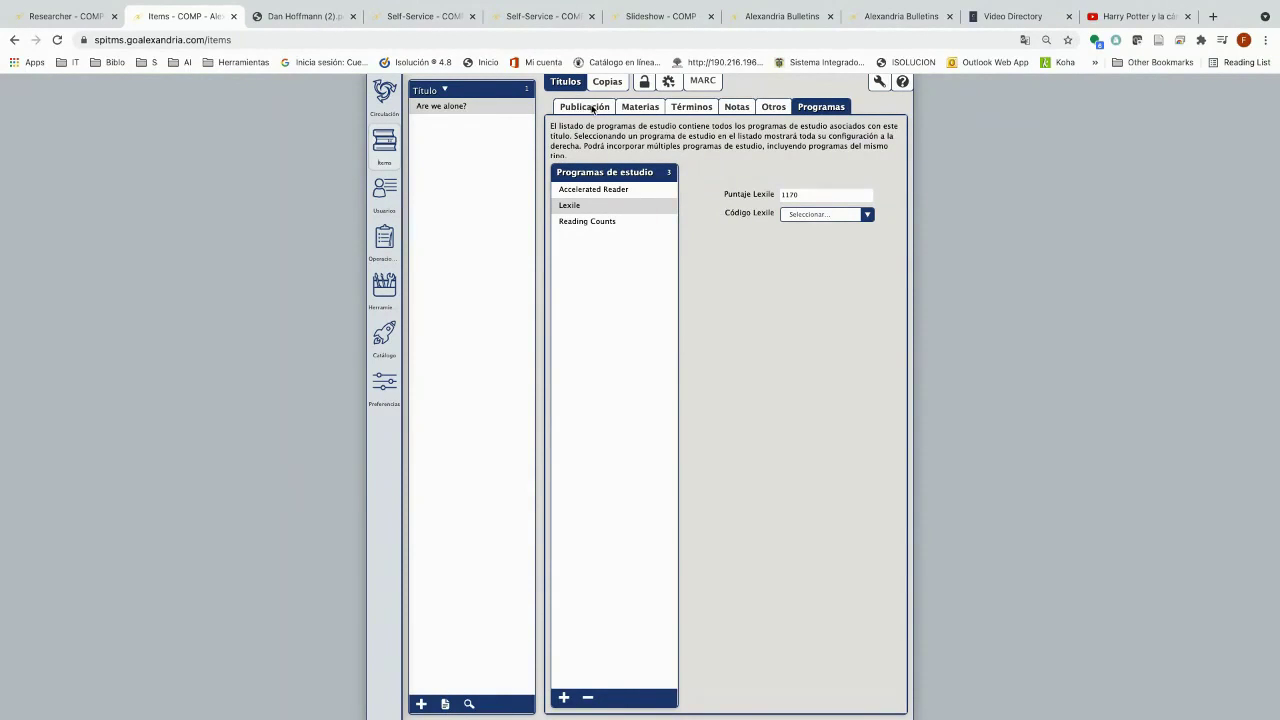
left_click(595, 108)
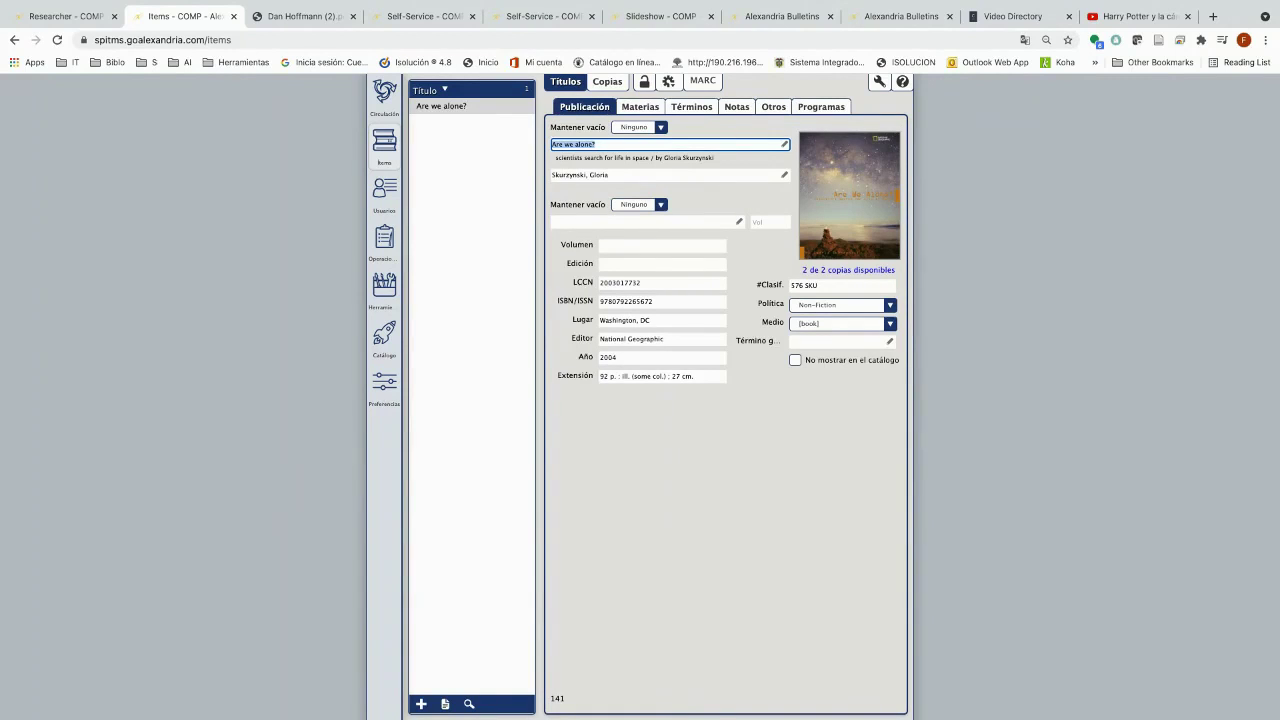
Drop portada.jpeg onto the record's cover, select the ISBN value, and open a new browser tab.
key("super+Tab")
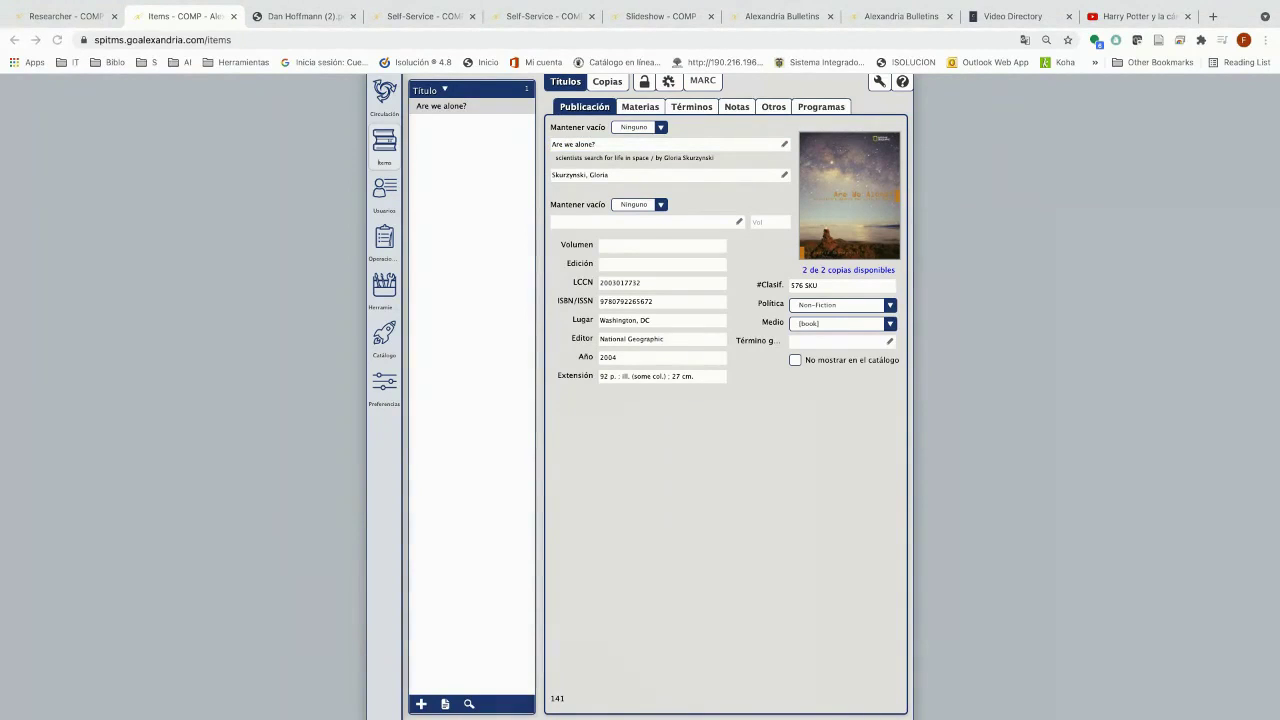
left_click_drag(300, 470, 861, 192)
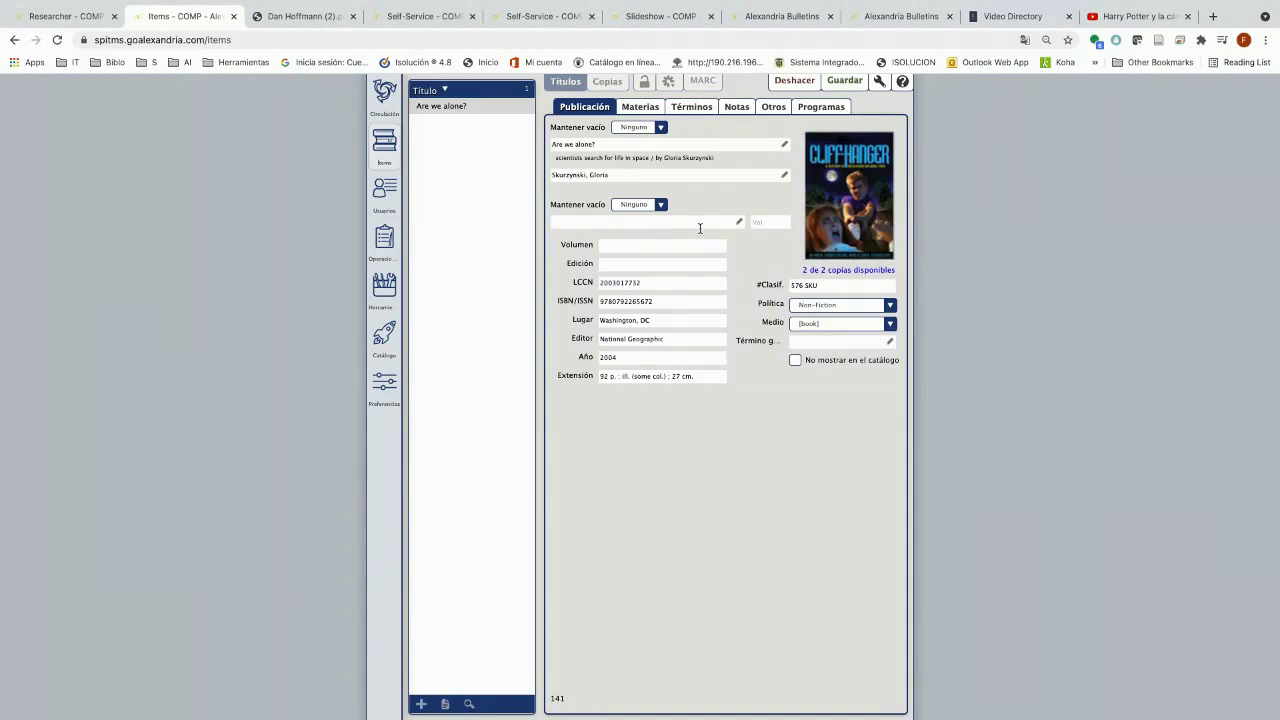
left_click(665, 307)
key("ctrl+c")
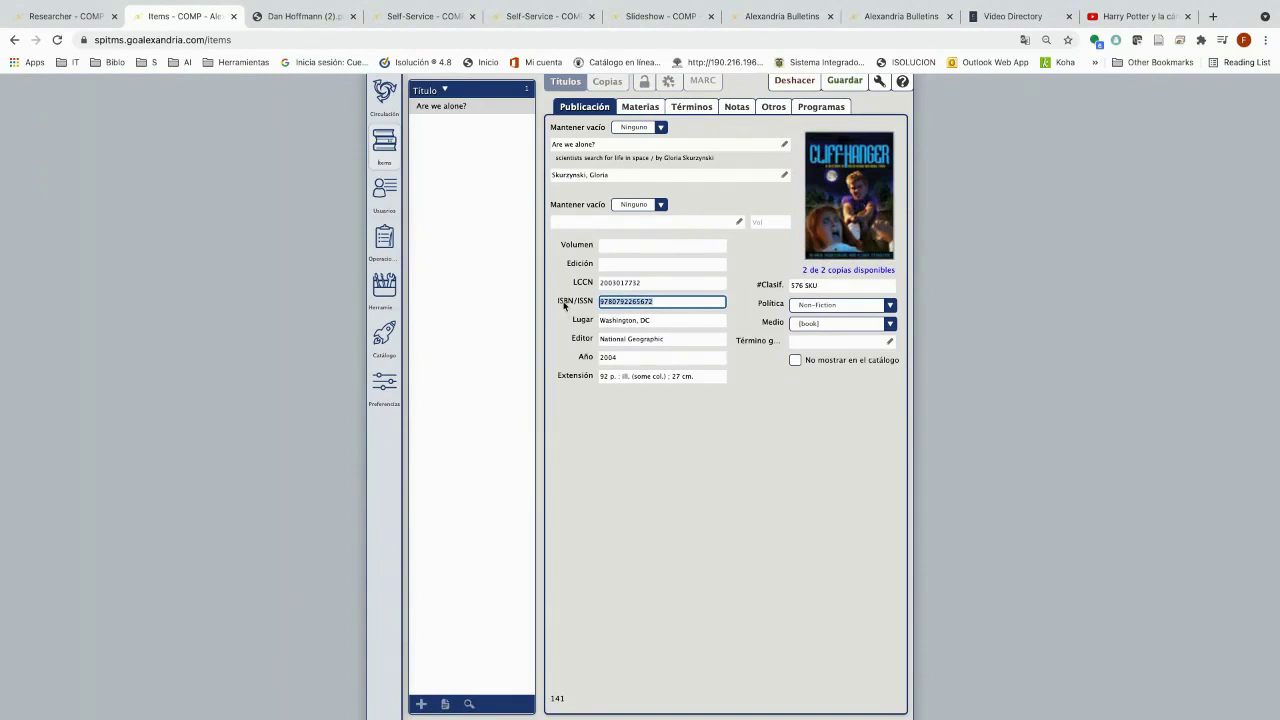
left_click(1214, 15)
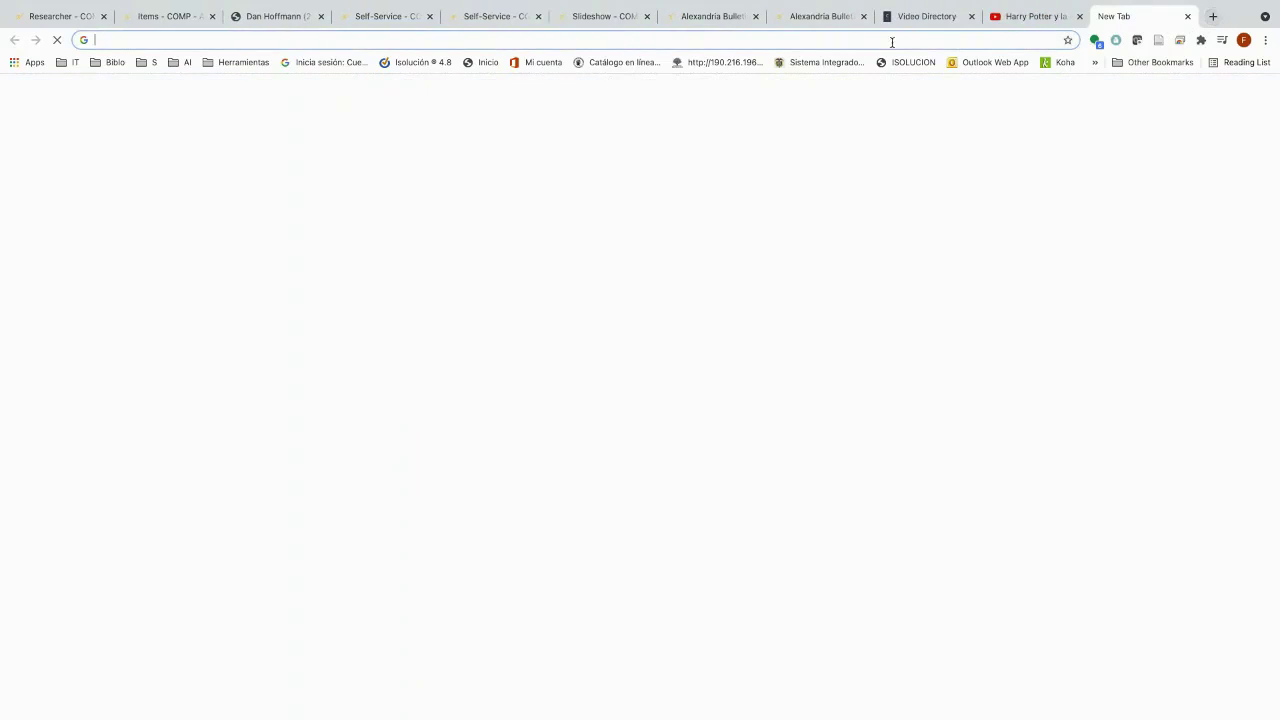
key("ctrl+v")
key("Return")
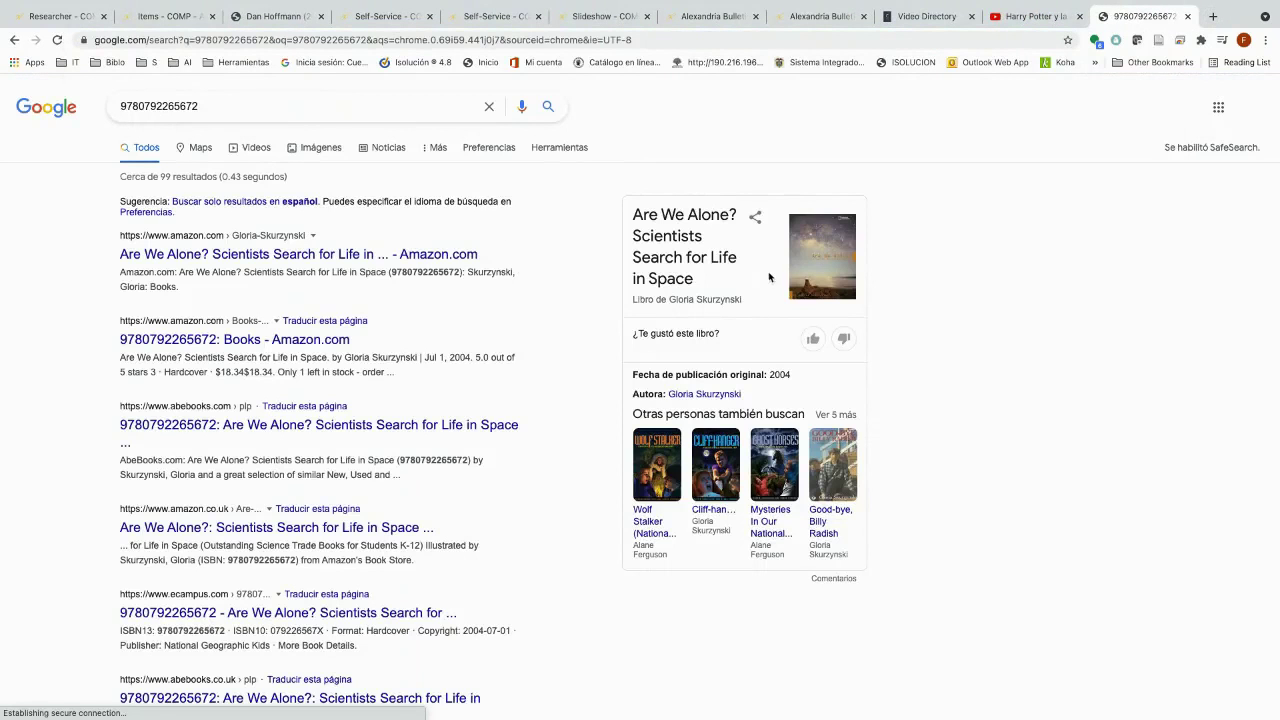
right_click(808, 258)
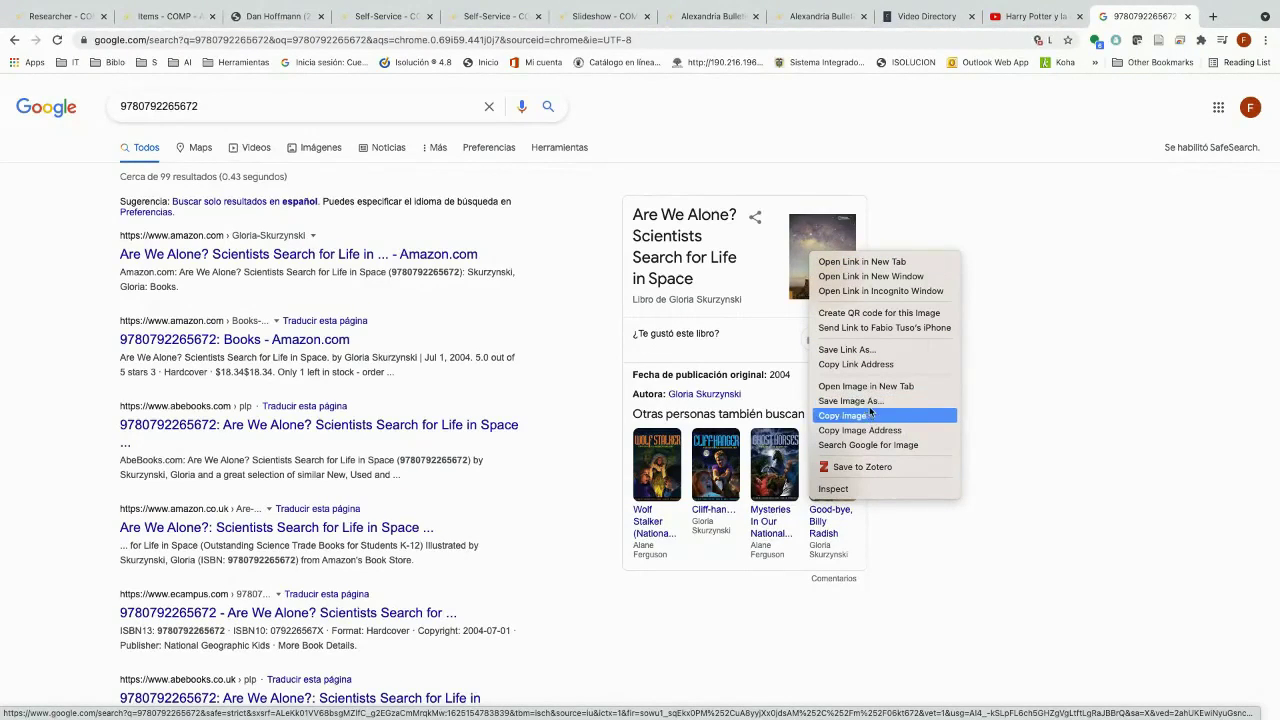
left_click(838, 414)
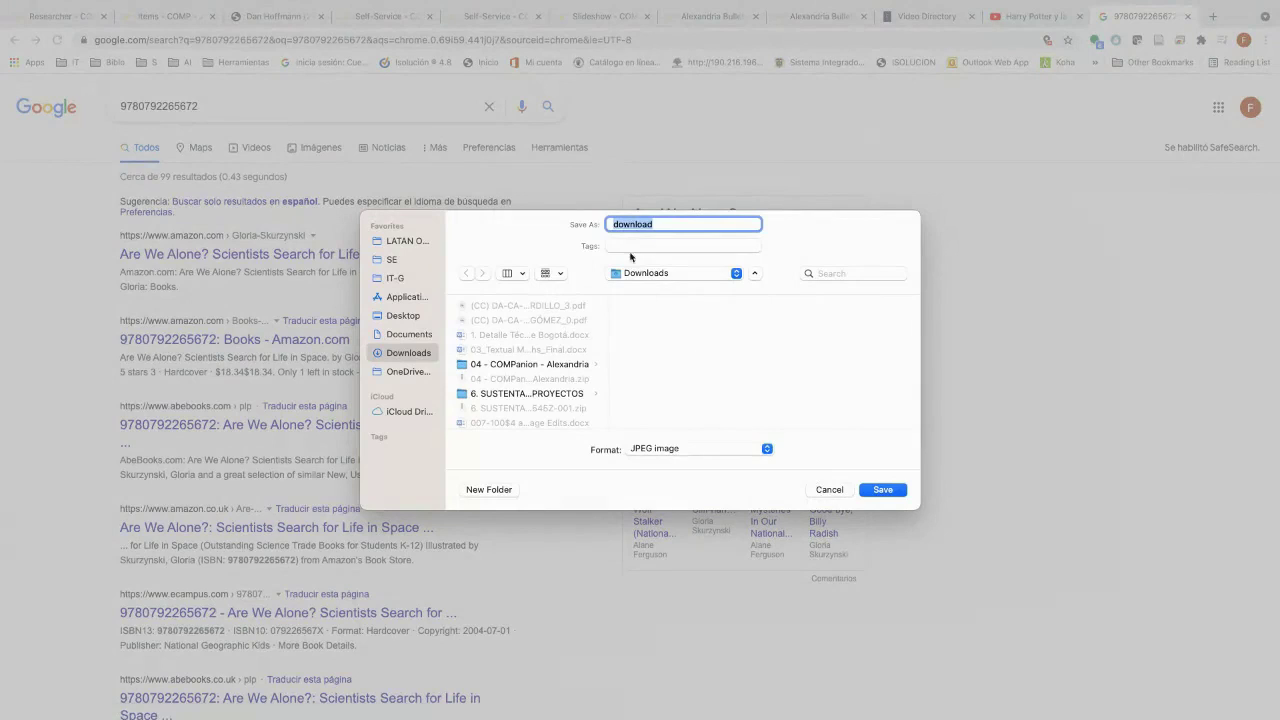
type("portada1")
left_click(883, 489)
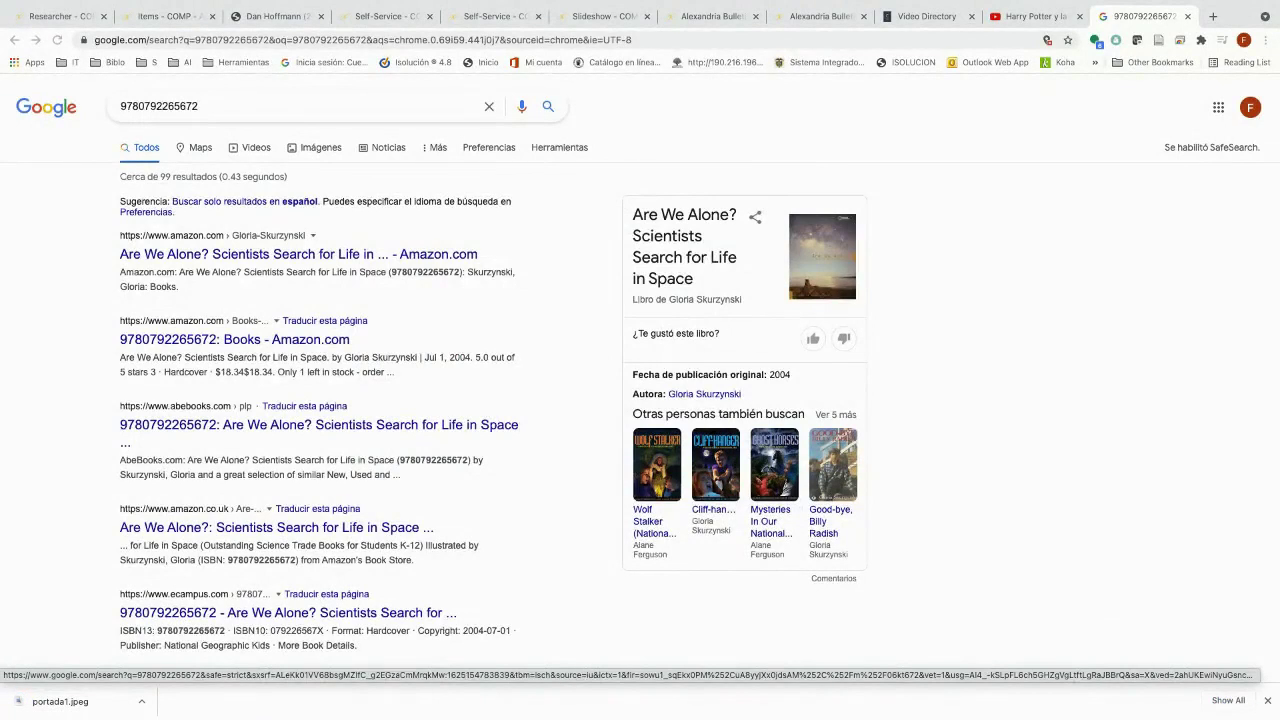
left_click(165, 16)
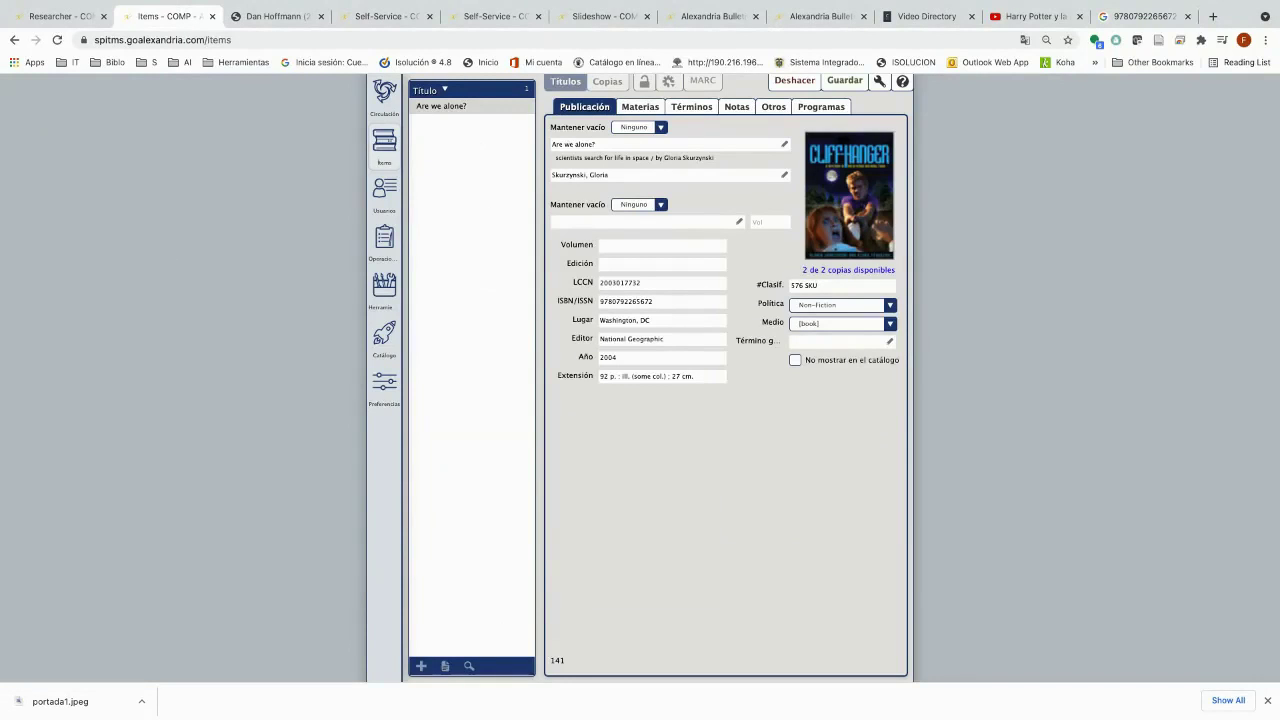
Drop portada1.jpeg onto the 'Are we alone?' cover, save the record, and go to patron management.
left_click_drag(60, 701, 880, 206)
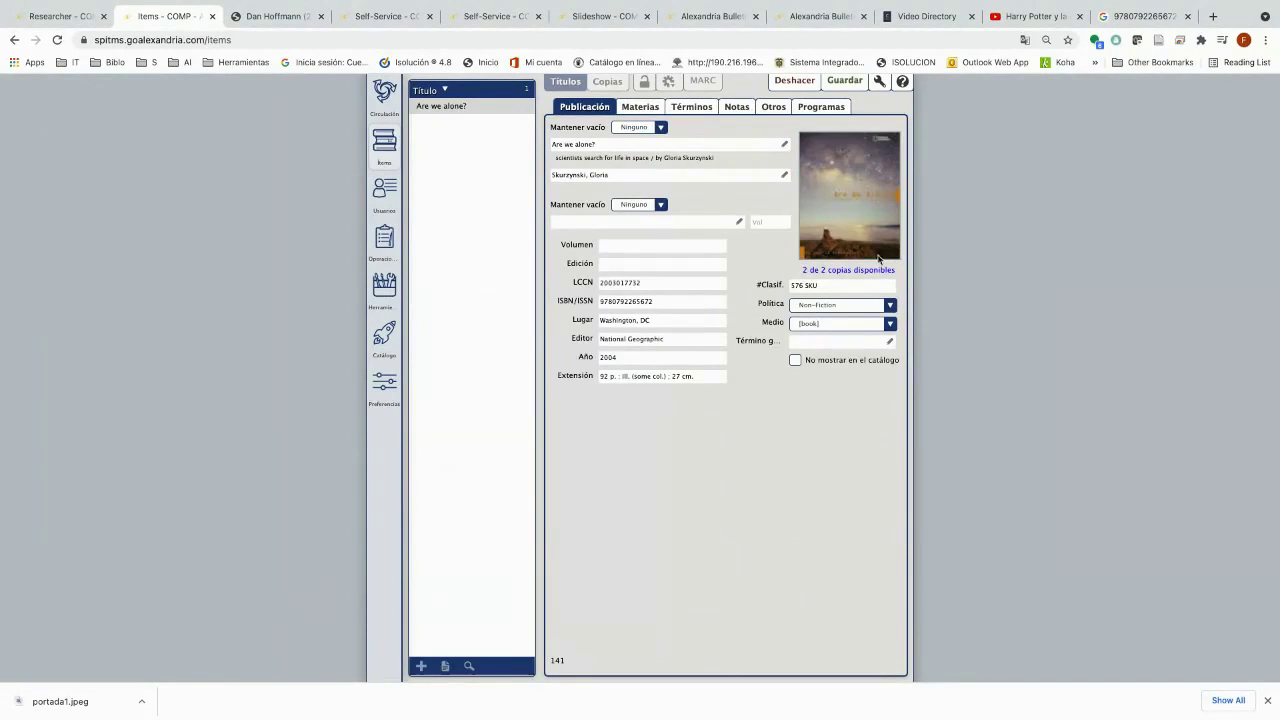
left_click(851, 82)
left_click(843, 83)
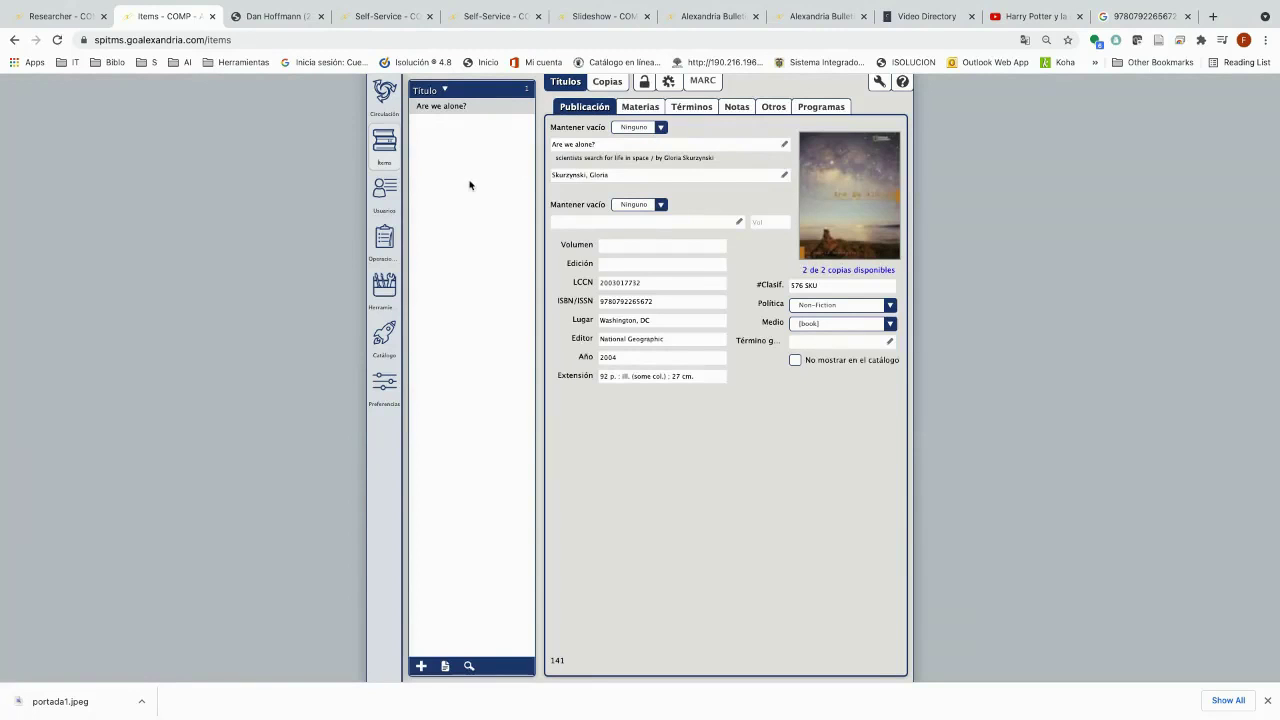
left_click(382, 187)
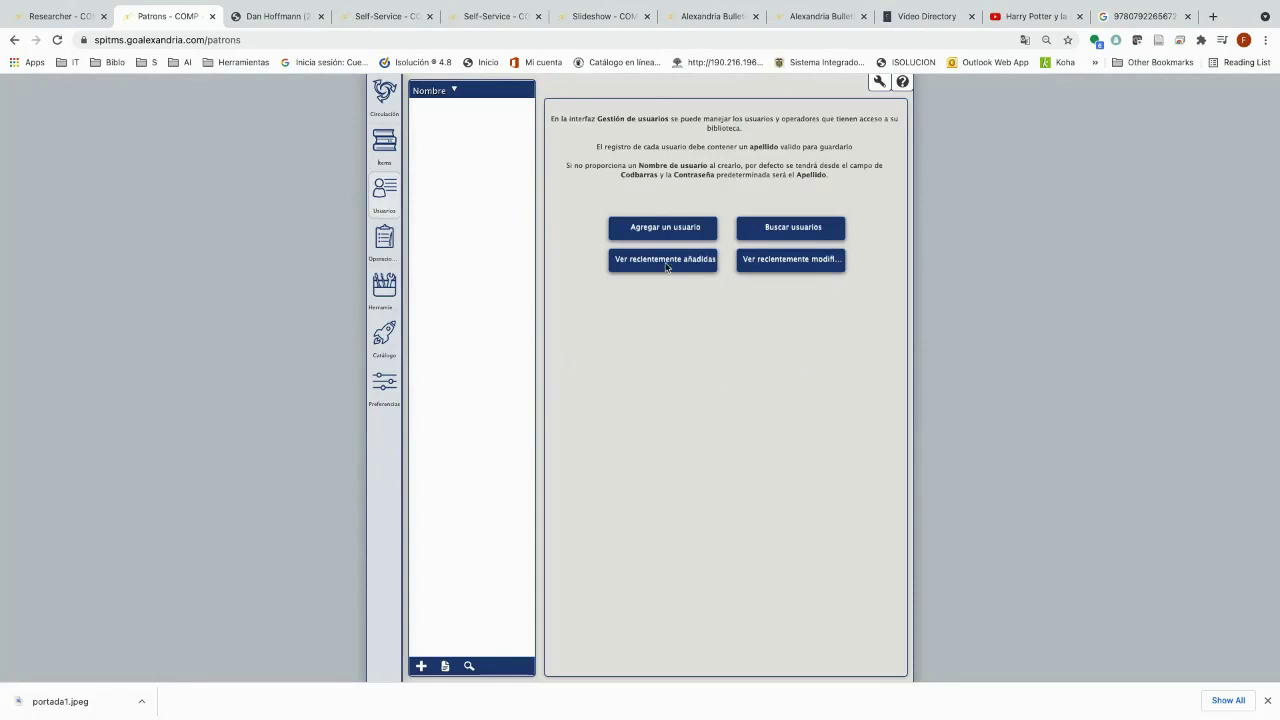
Open the recently added patron, unlock it, and change the Programas reading level from 6.1 to 5.
left_click(765, 261)
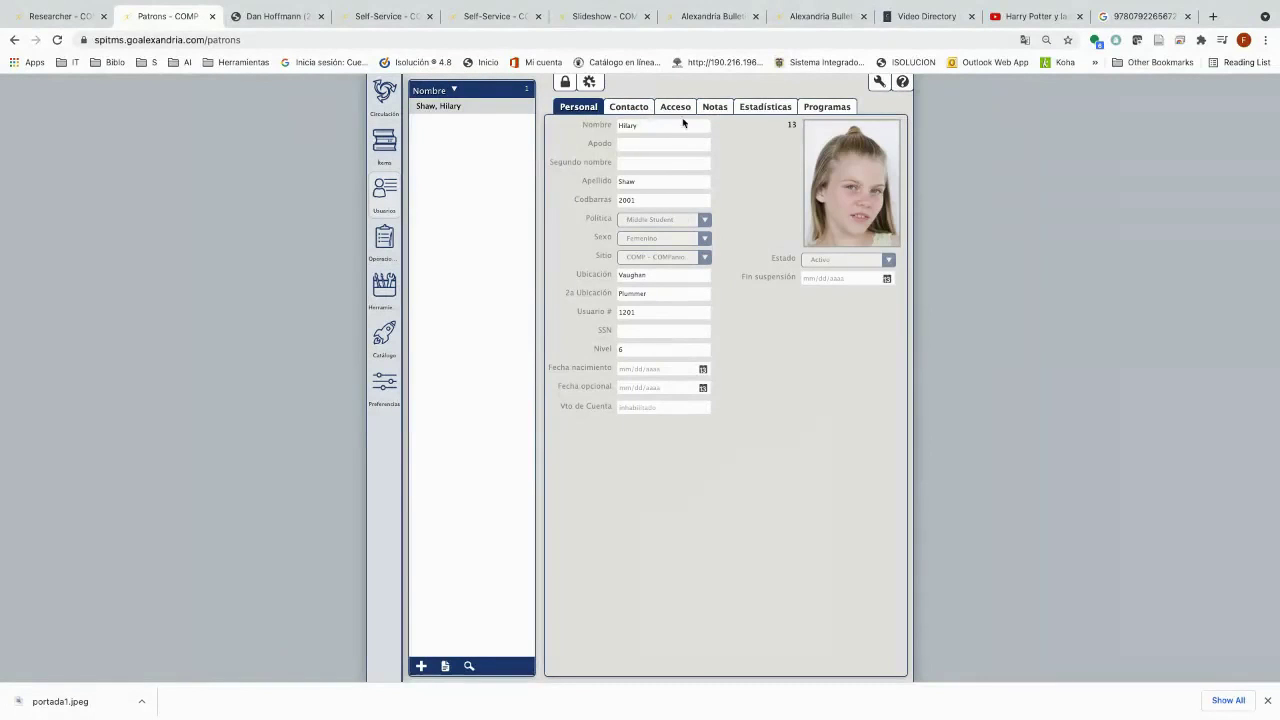
left_click(566, 83)
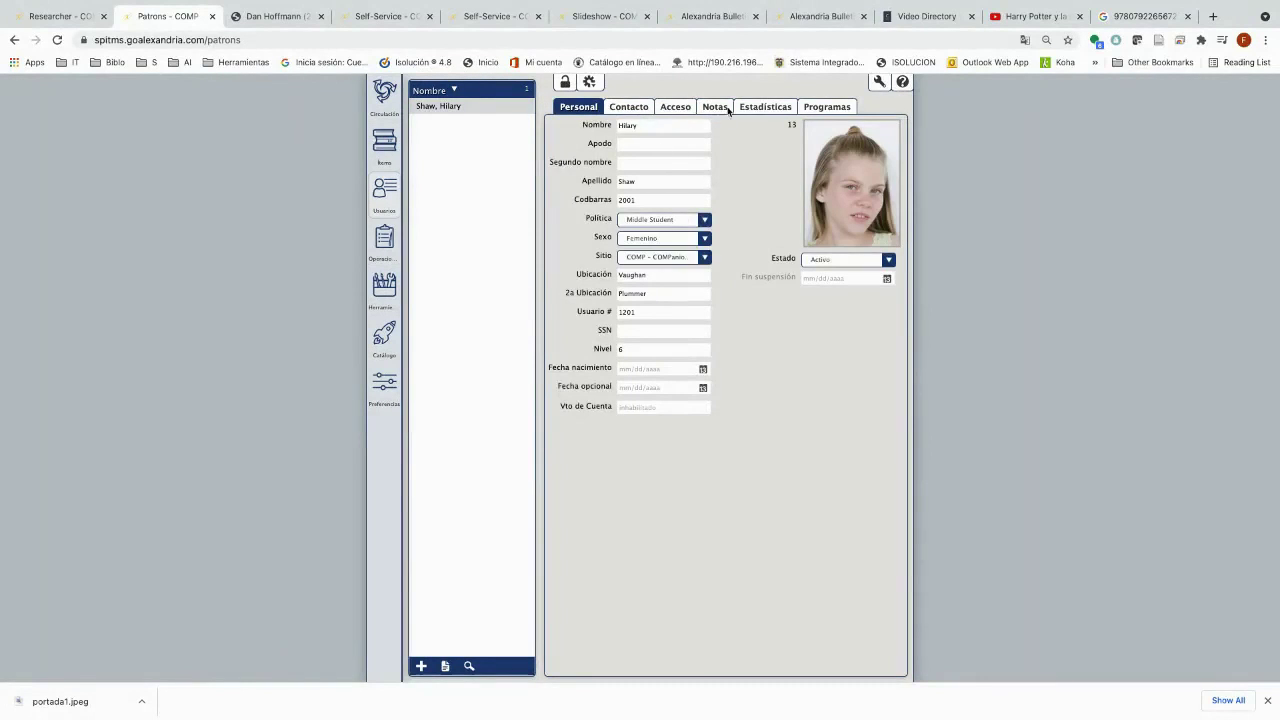
left_click(770, 108)
left_click(829, 108)
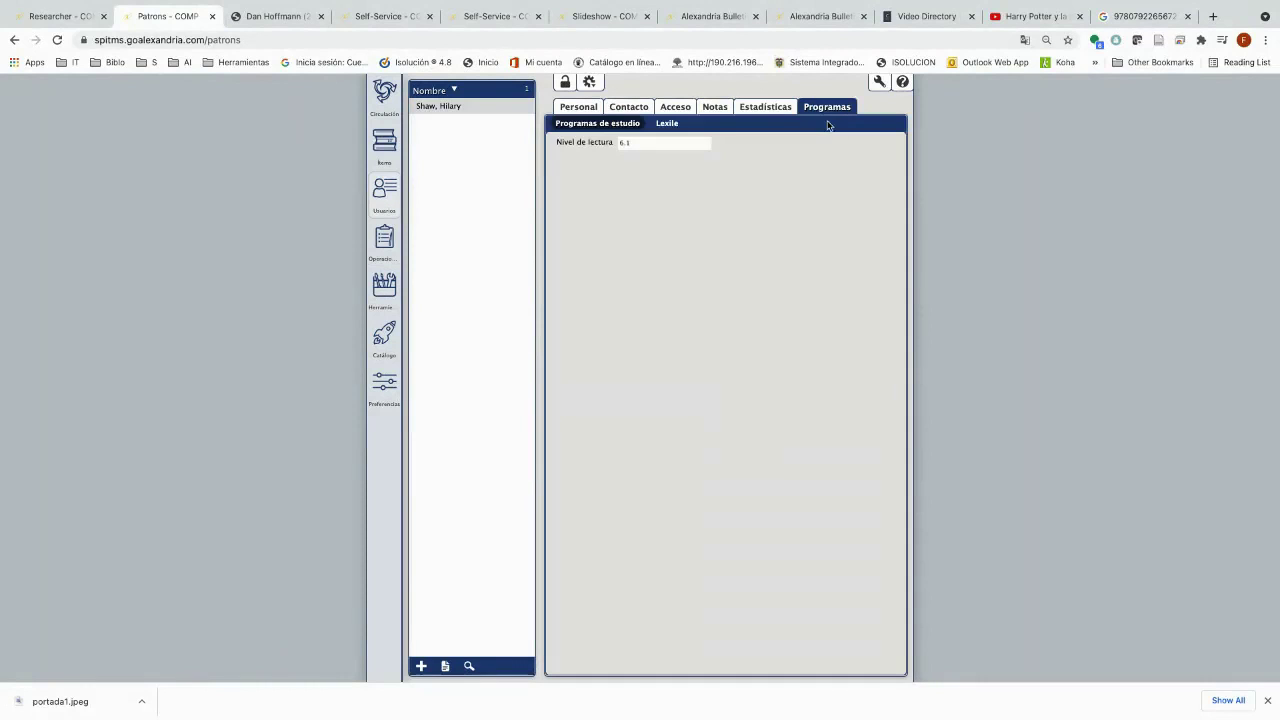
left_click(660, 142)
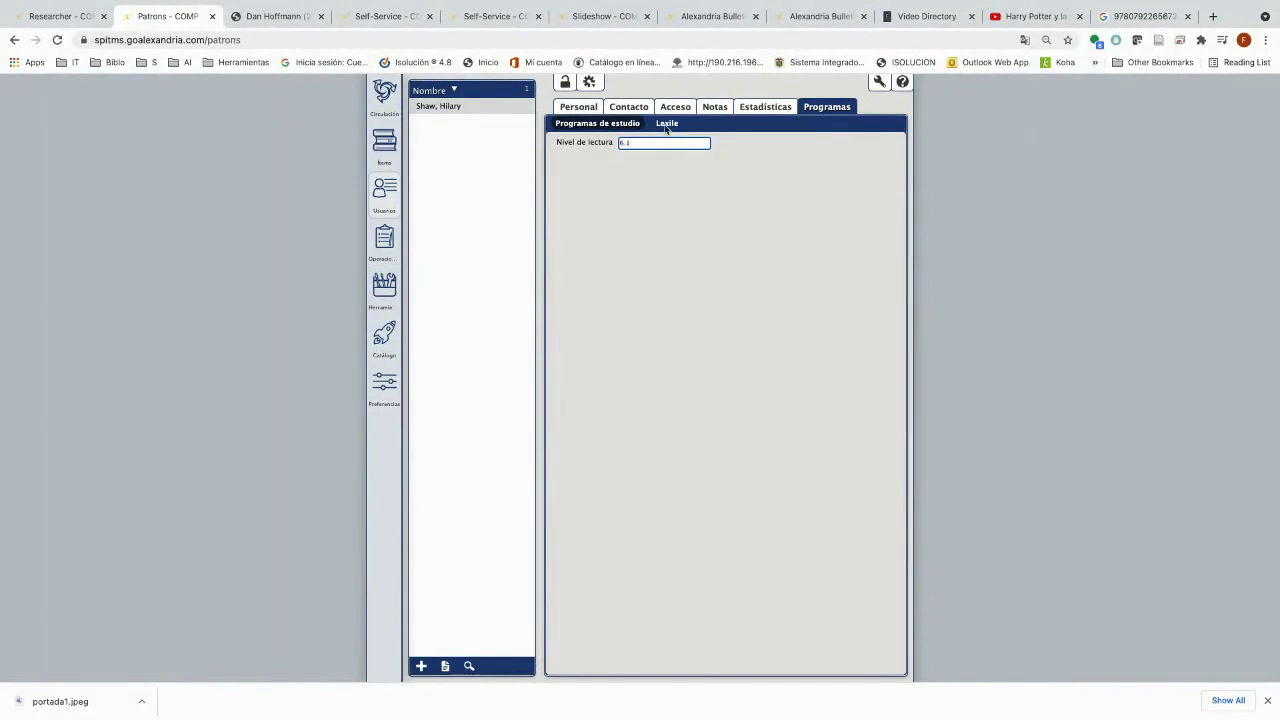
left_click(666, 124)
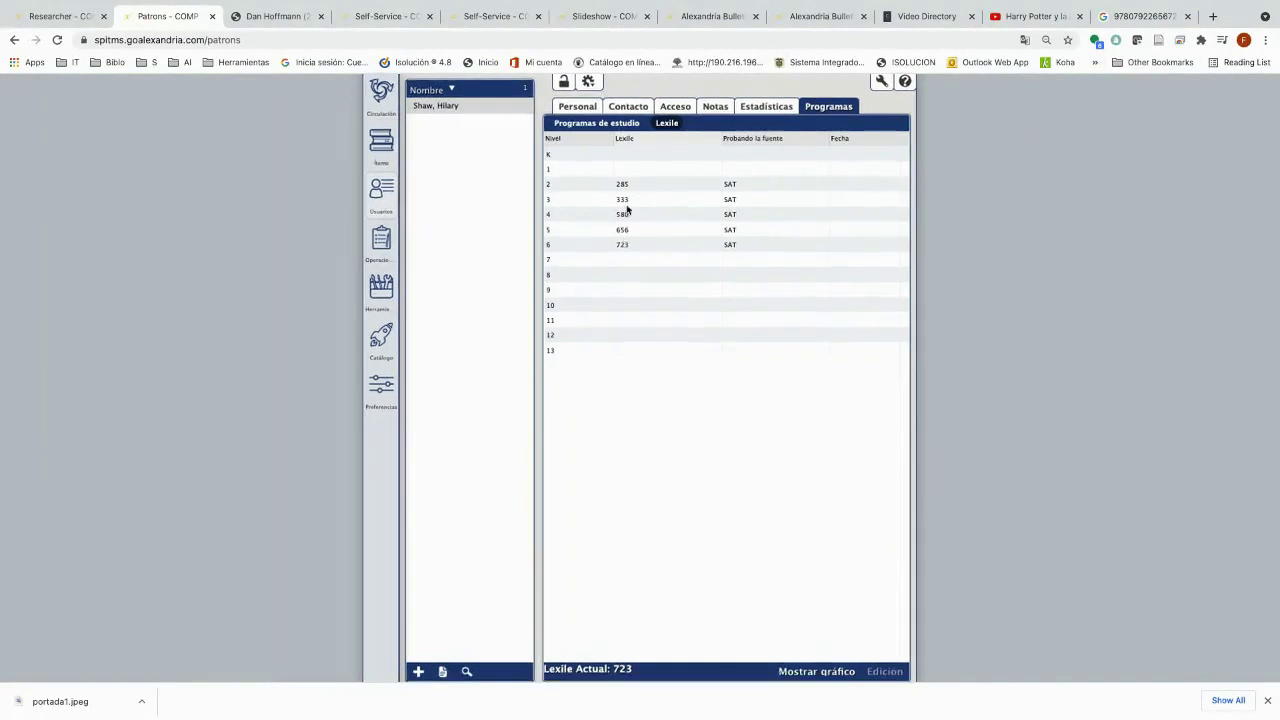
scroll(627, 210, "up", 5)
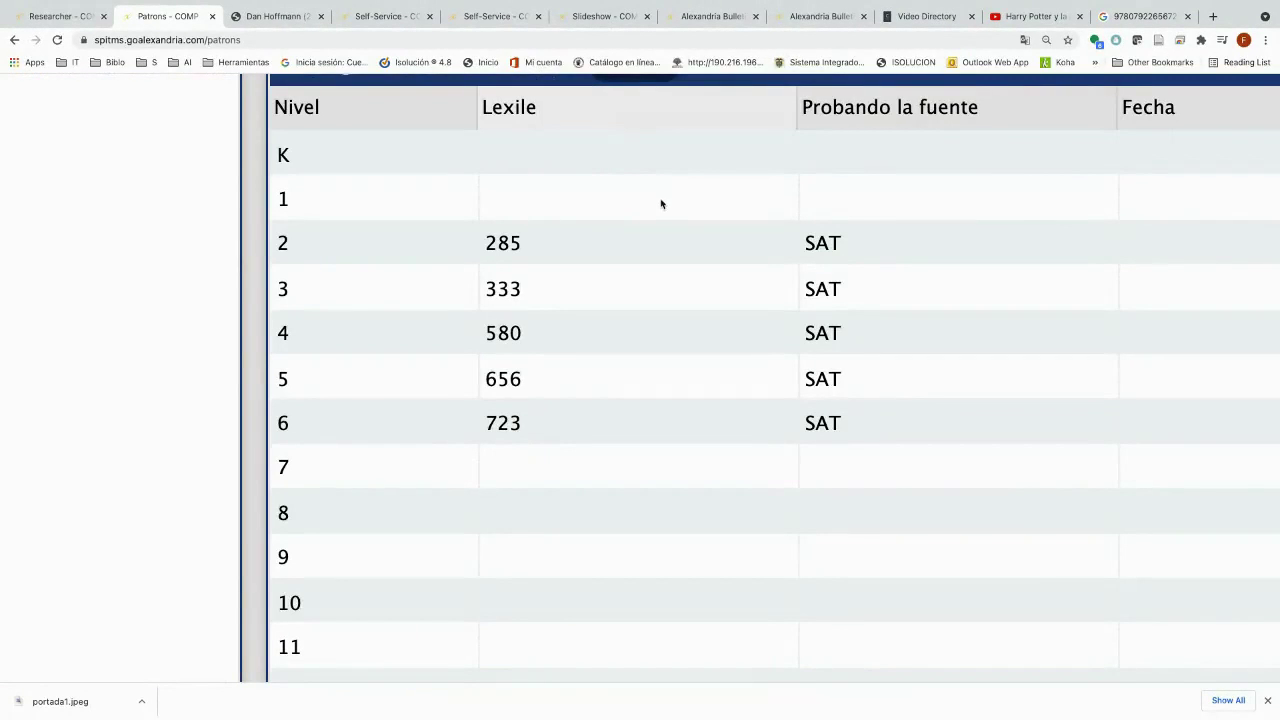
scroll(688, 246, "down", 5)
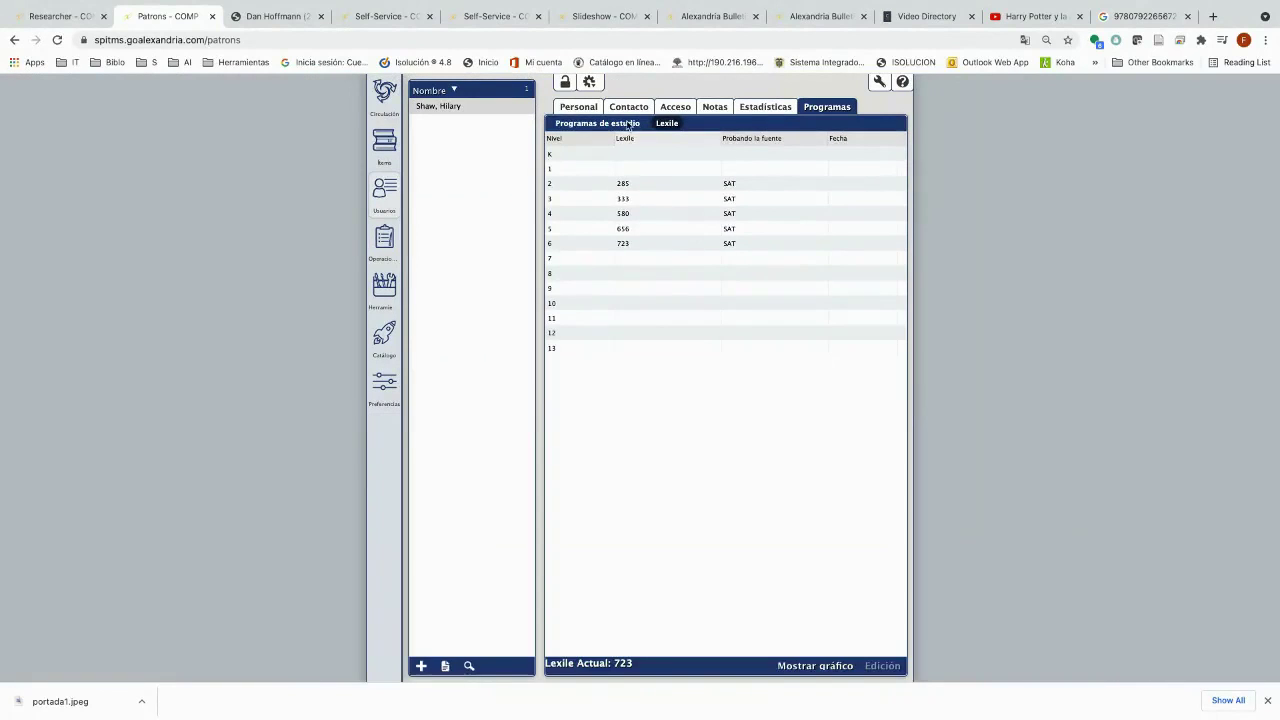
left_click(628, 123)
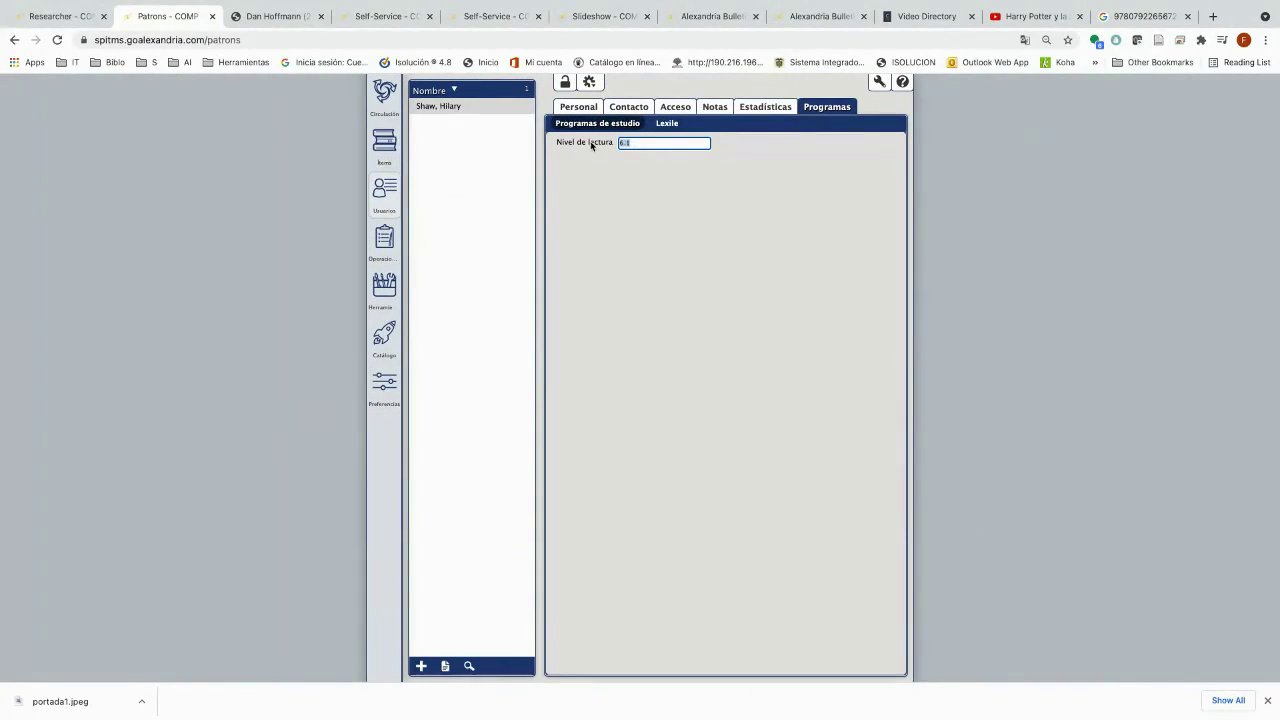
type("5")
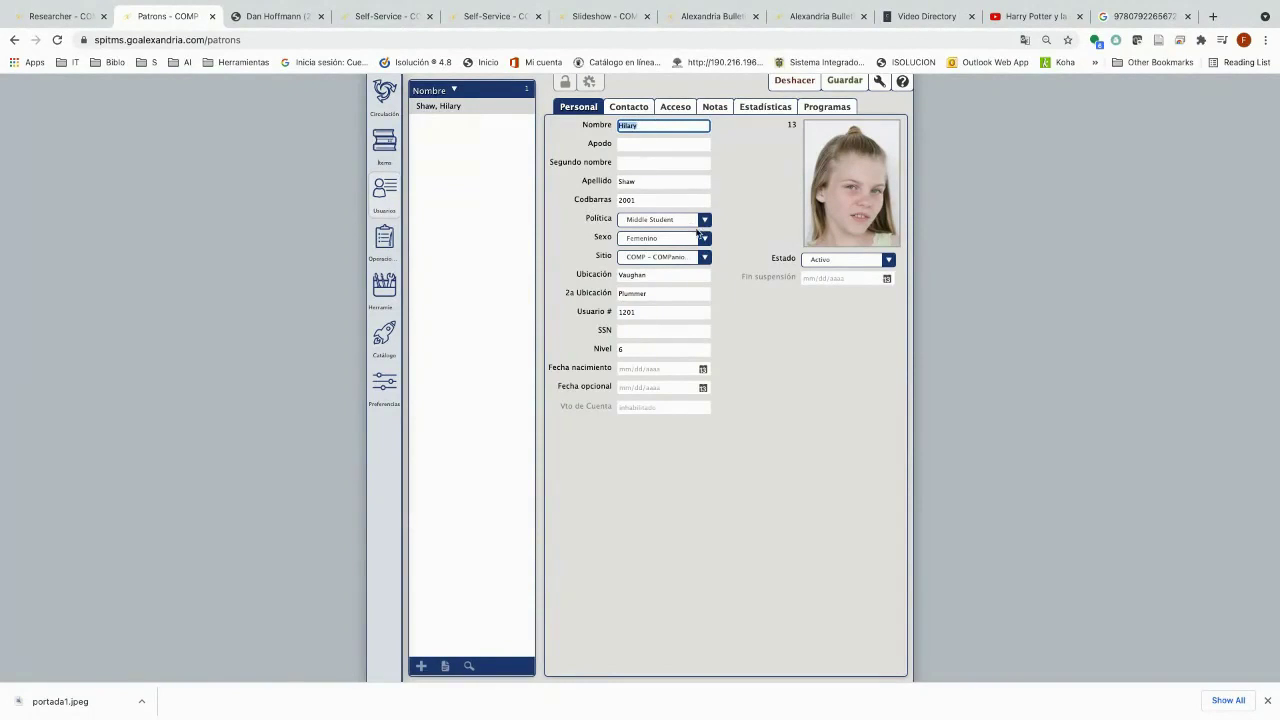
Review the patron's personal details, keep the Middle Student policy, and discard pending edits with Deshacer.
left_click(585, 108)
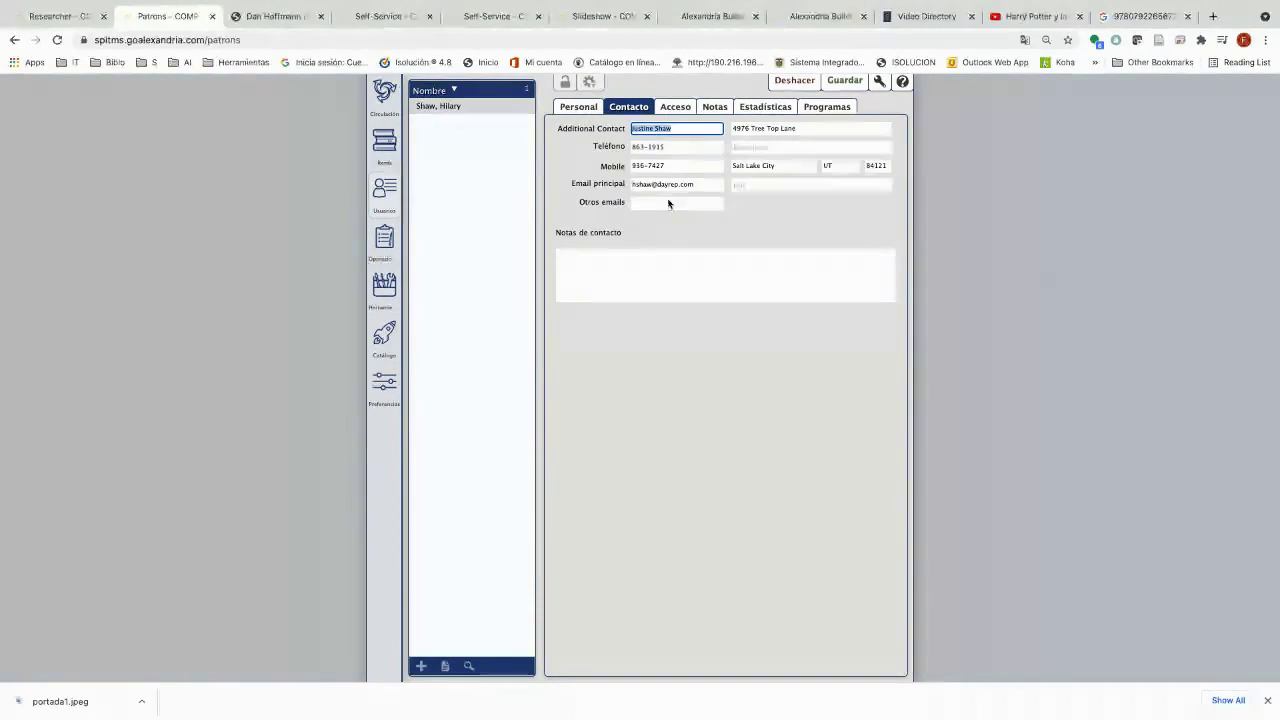
left_click(688, 223)
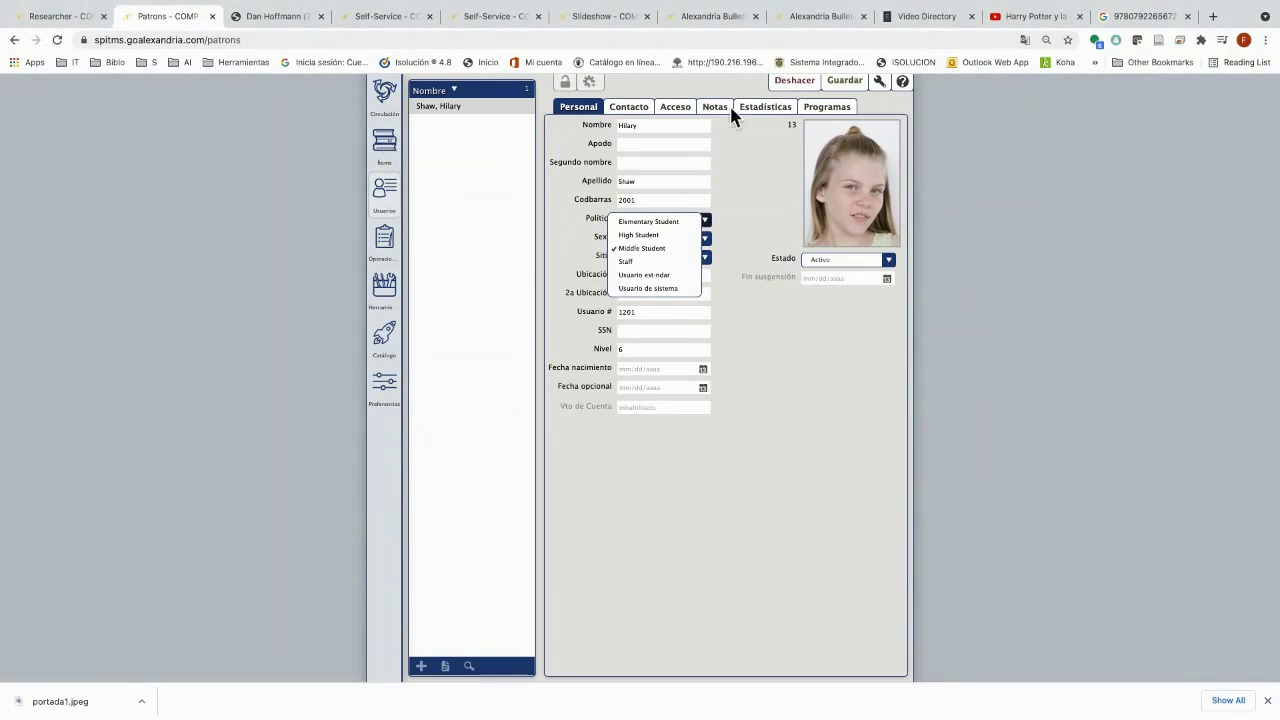
left_click(766, 100)
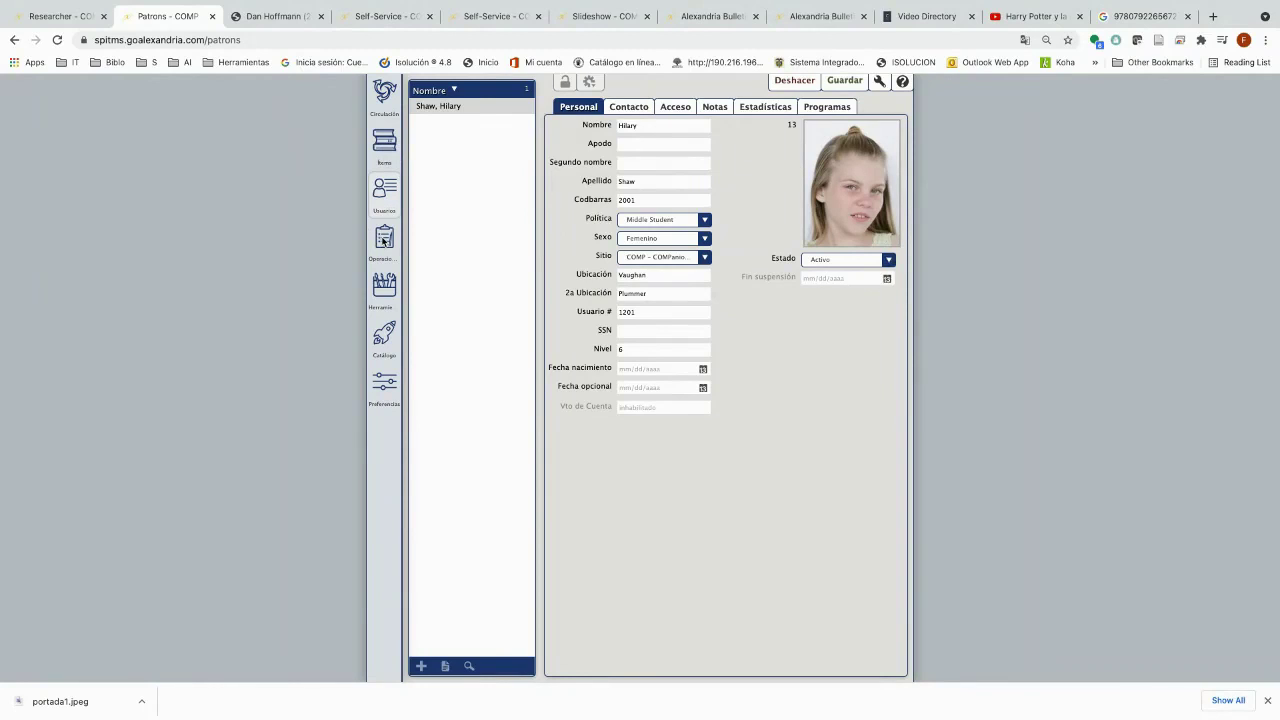
left_click(804, 84)
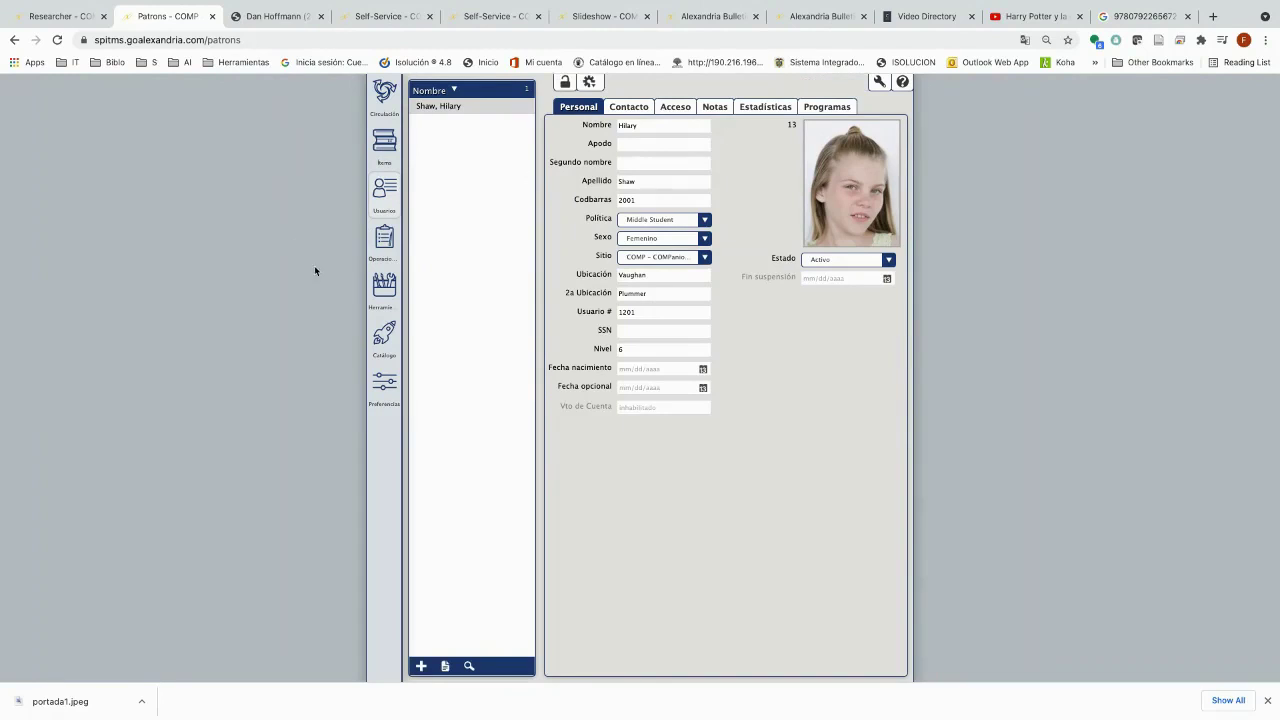
Filter the operations log to Últimos 7 días and download the Estadísticas de devolución PDF.
left_click(385, 243)
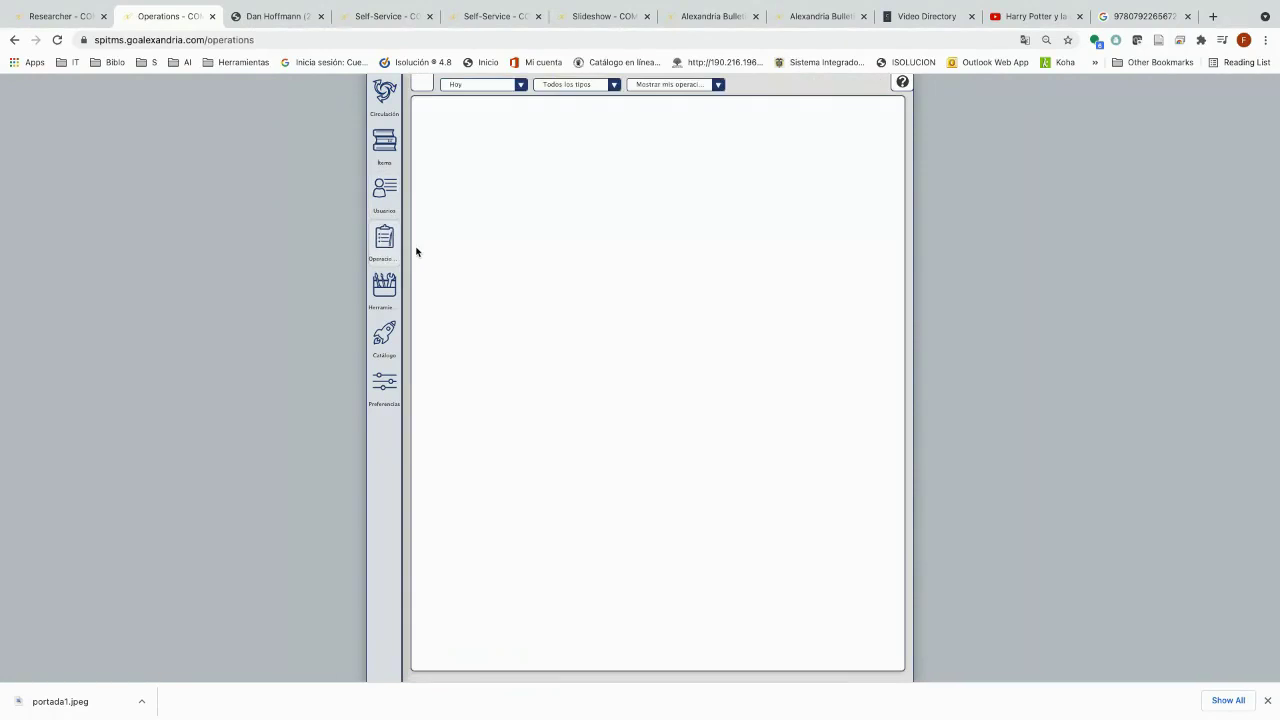
left_click(516, 86)
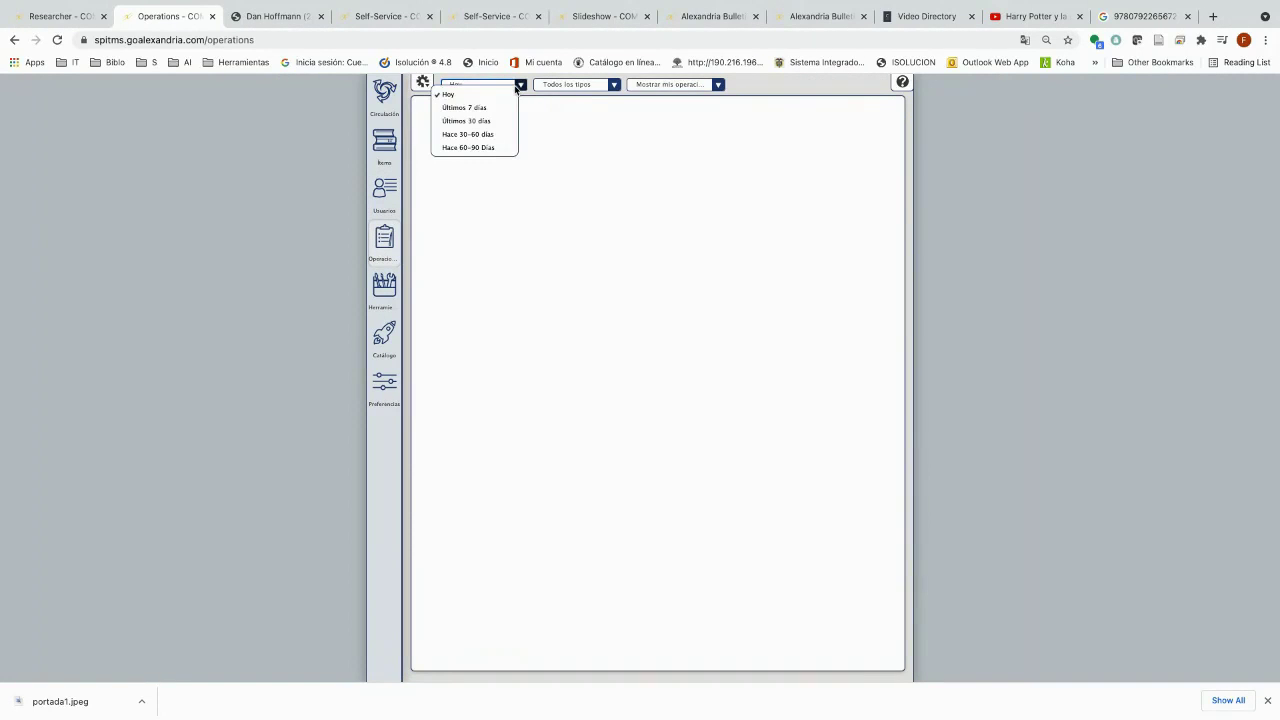
left_click(485, 147)
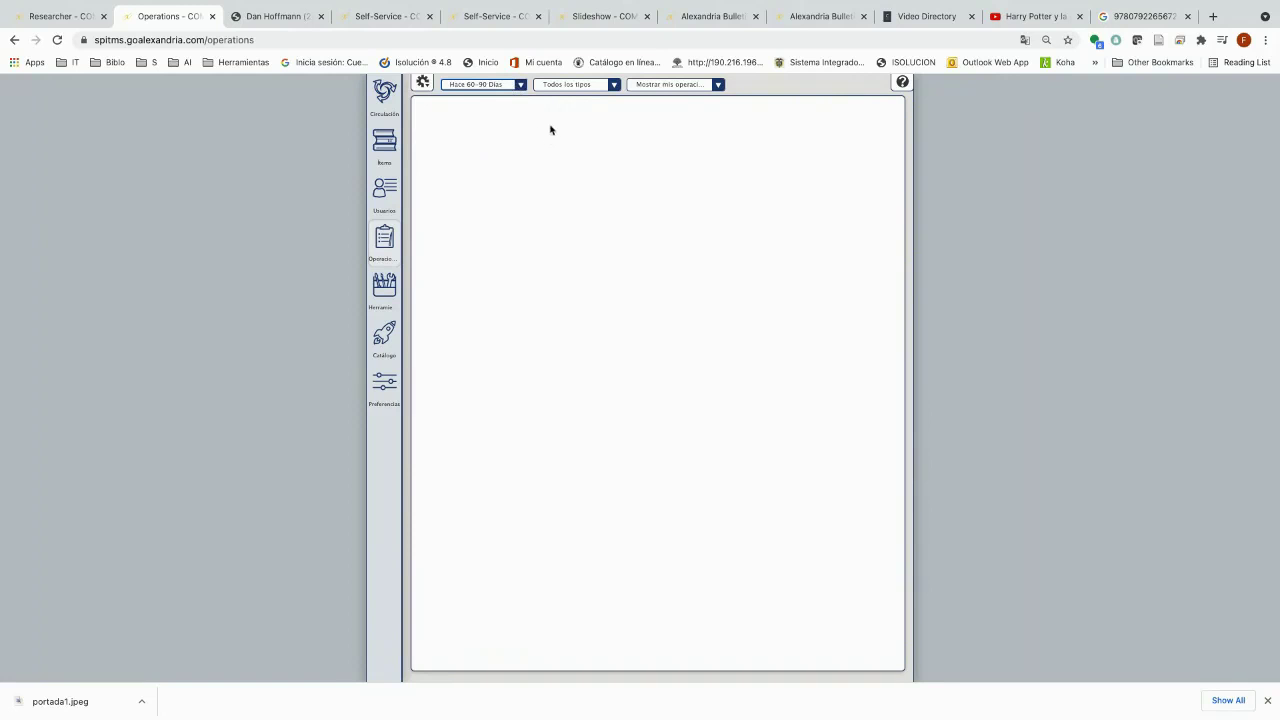
left_click(511, 86)
left_click(499, 110)
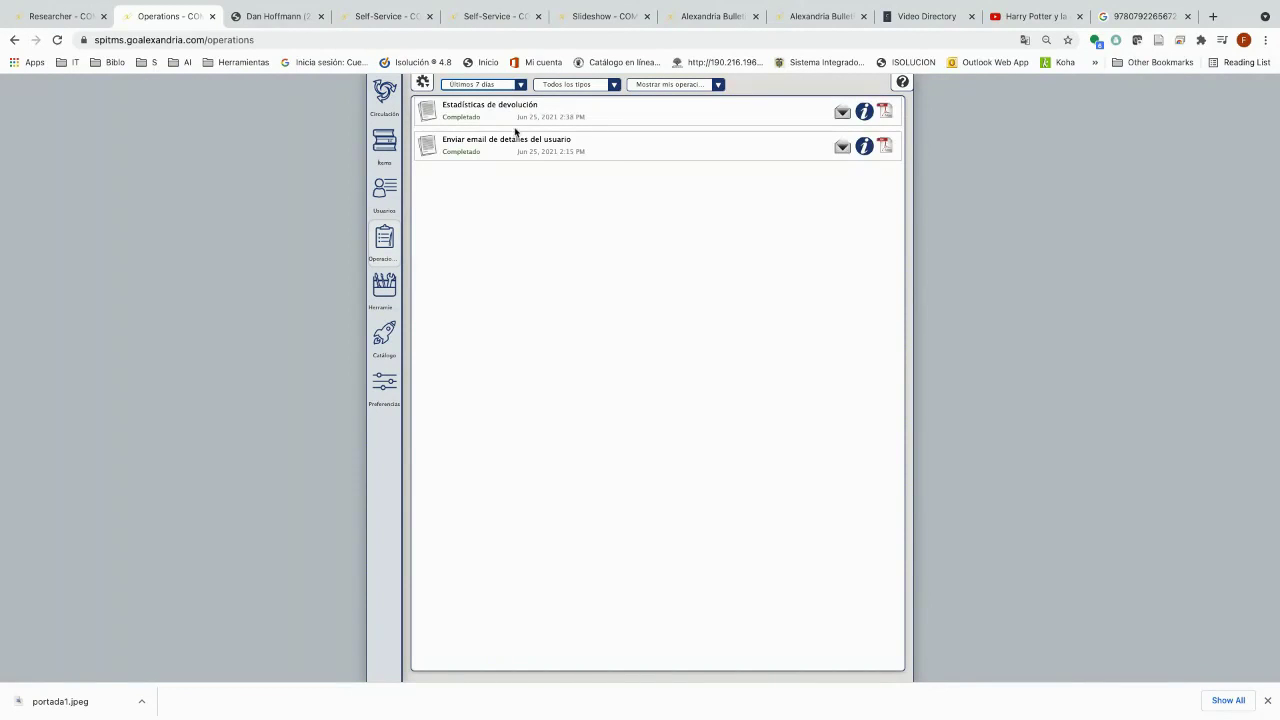
left_click(516, 113)
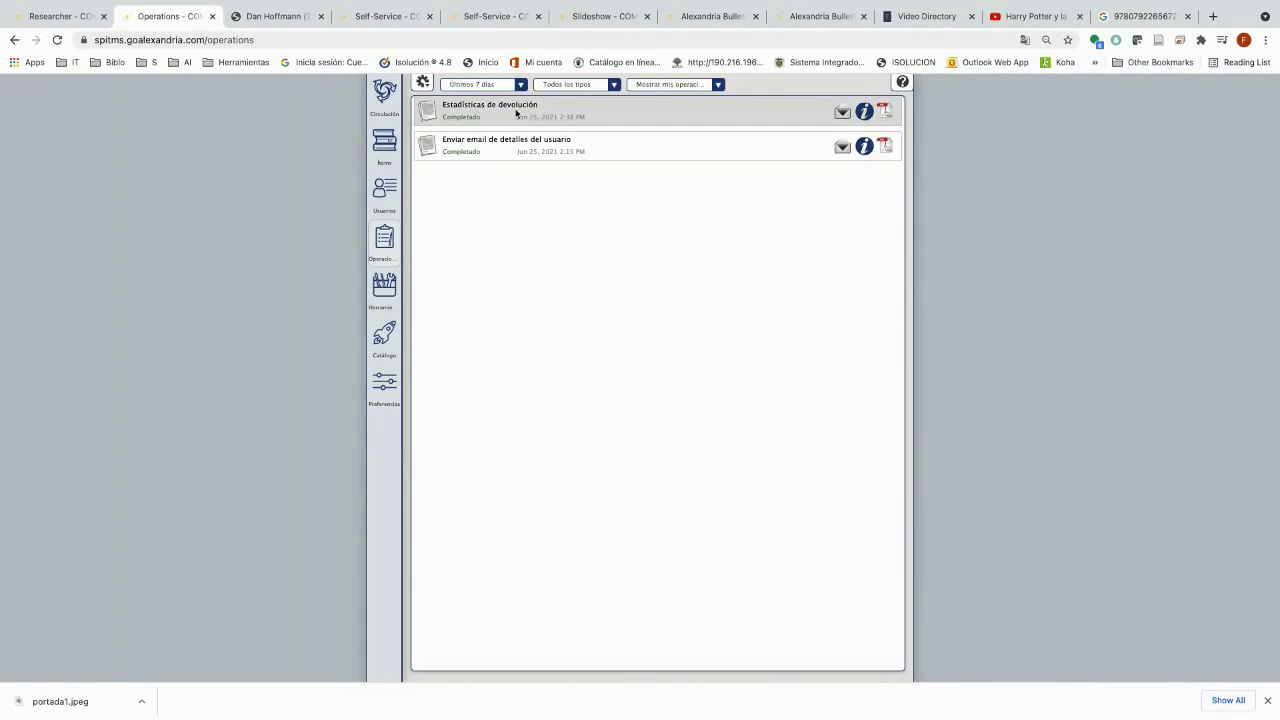
left_click(886, 112)
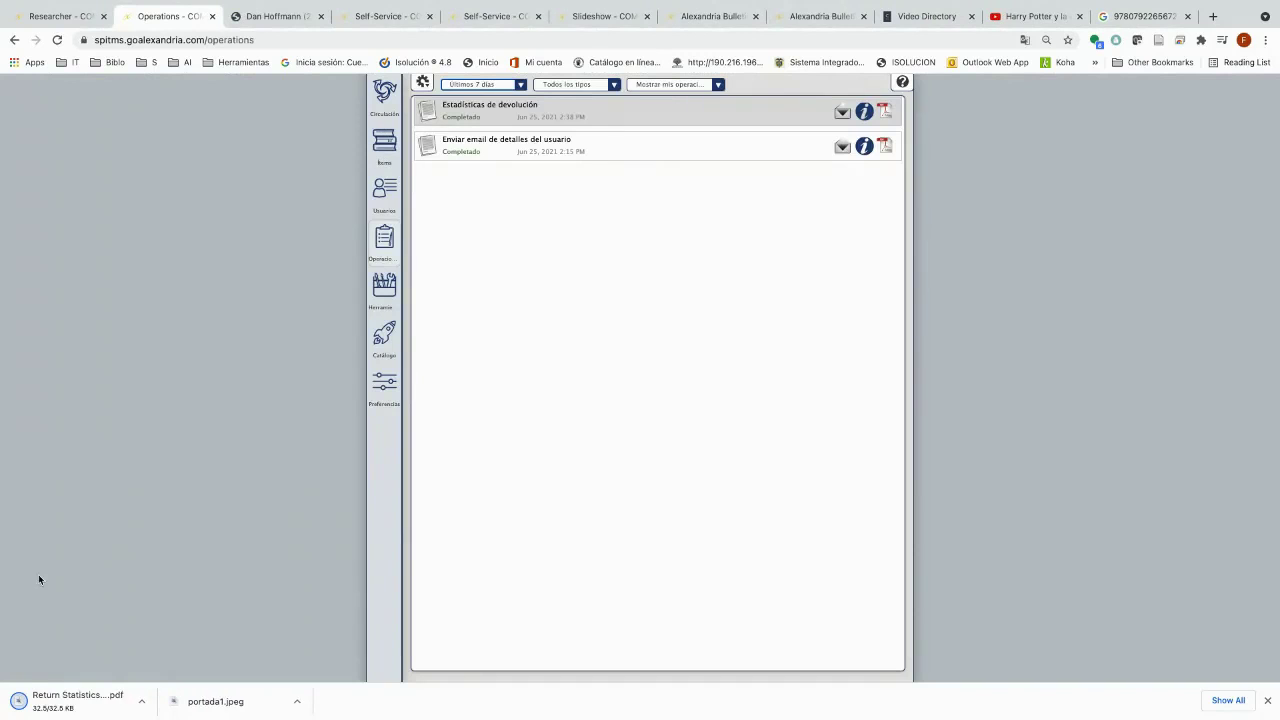
left_click(75, 700)
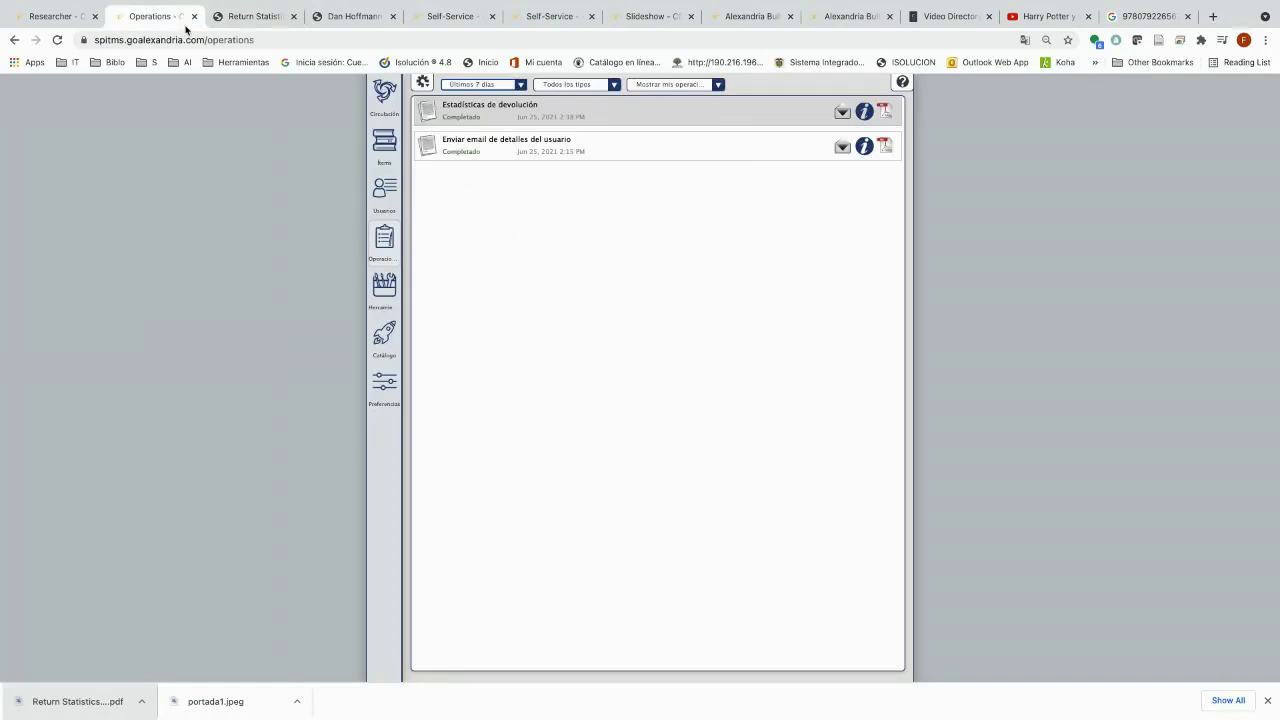
left_click(184, 24)
Select the user-details email job and filter to import operations, then back to all types.
left_click(512, 146)
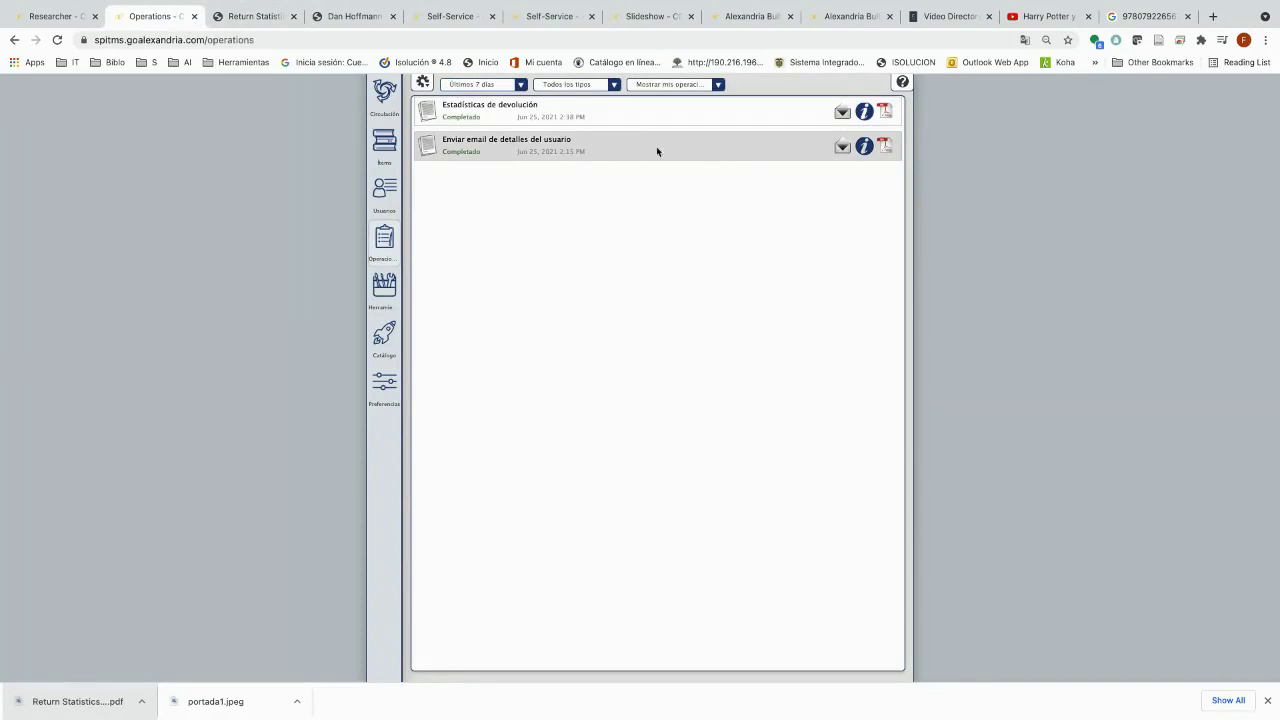
left_click(600, 85)
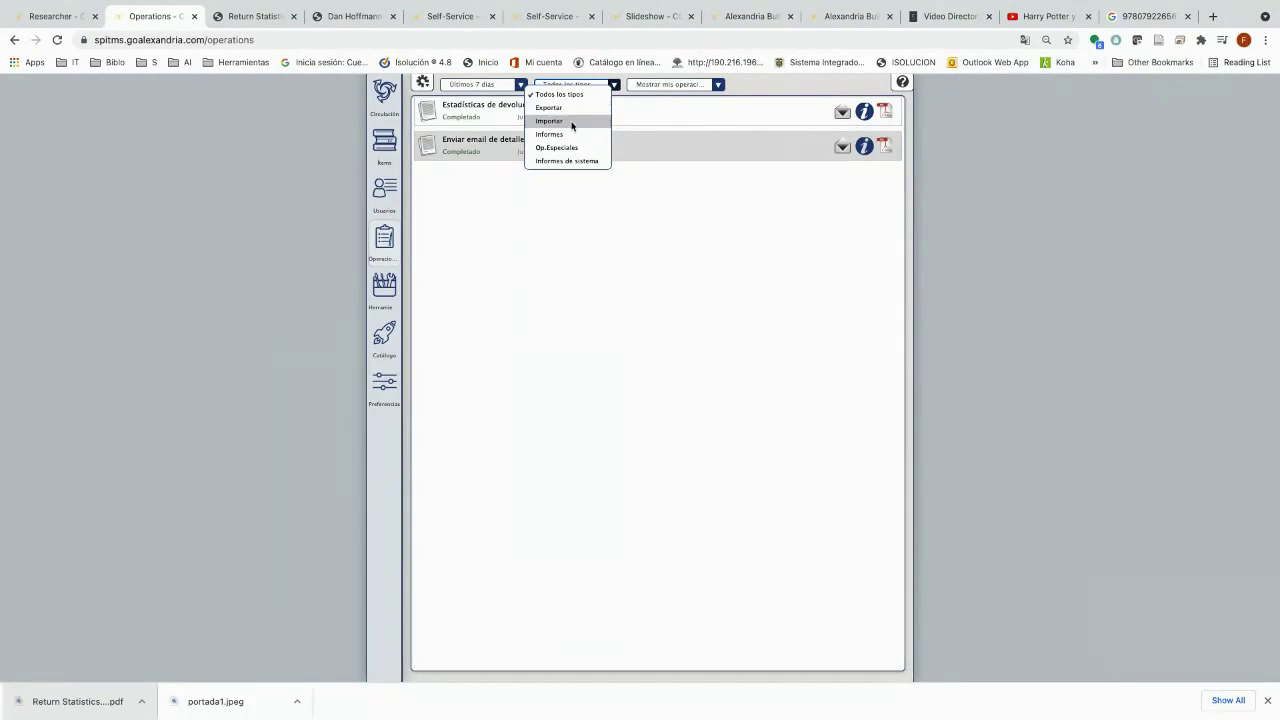
left_click(572, 122)
left_click(613, 85)
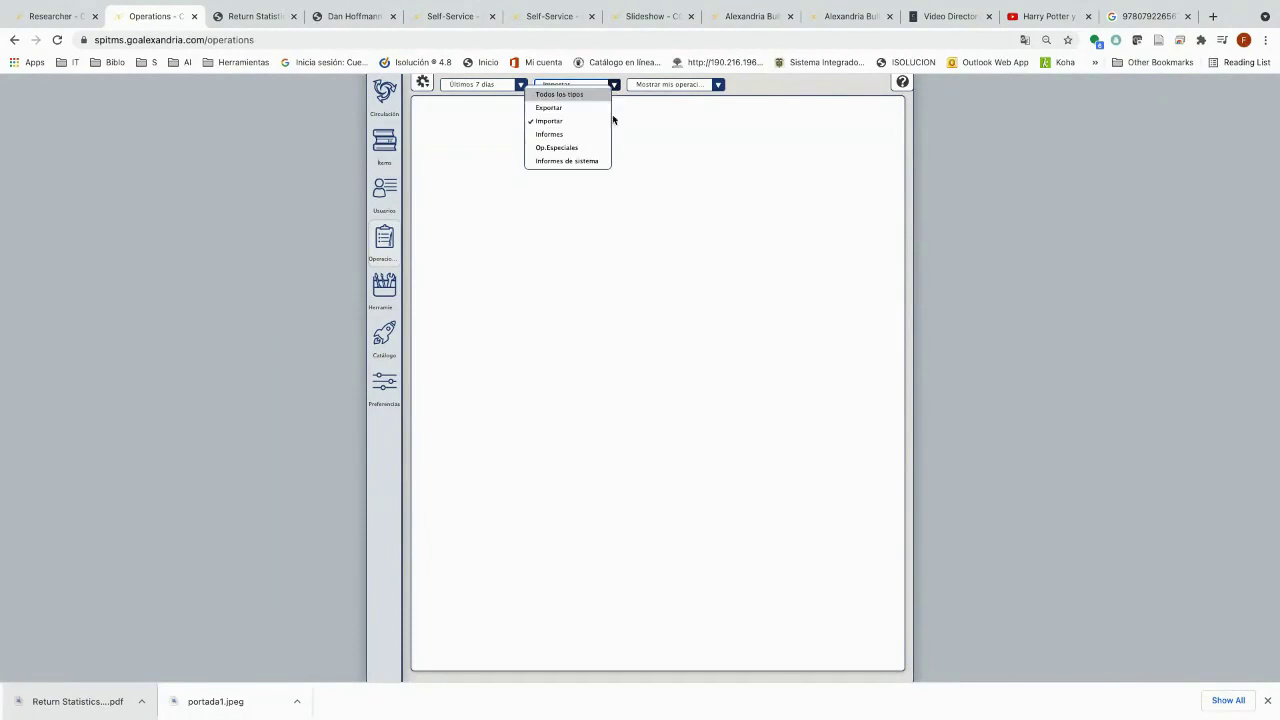
left_click(588, 96)
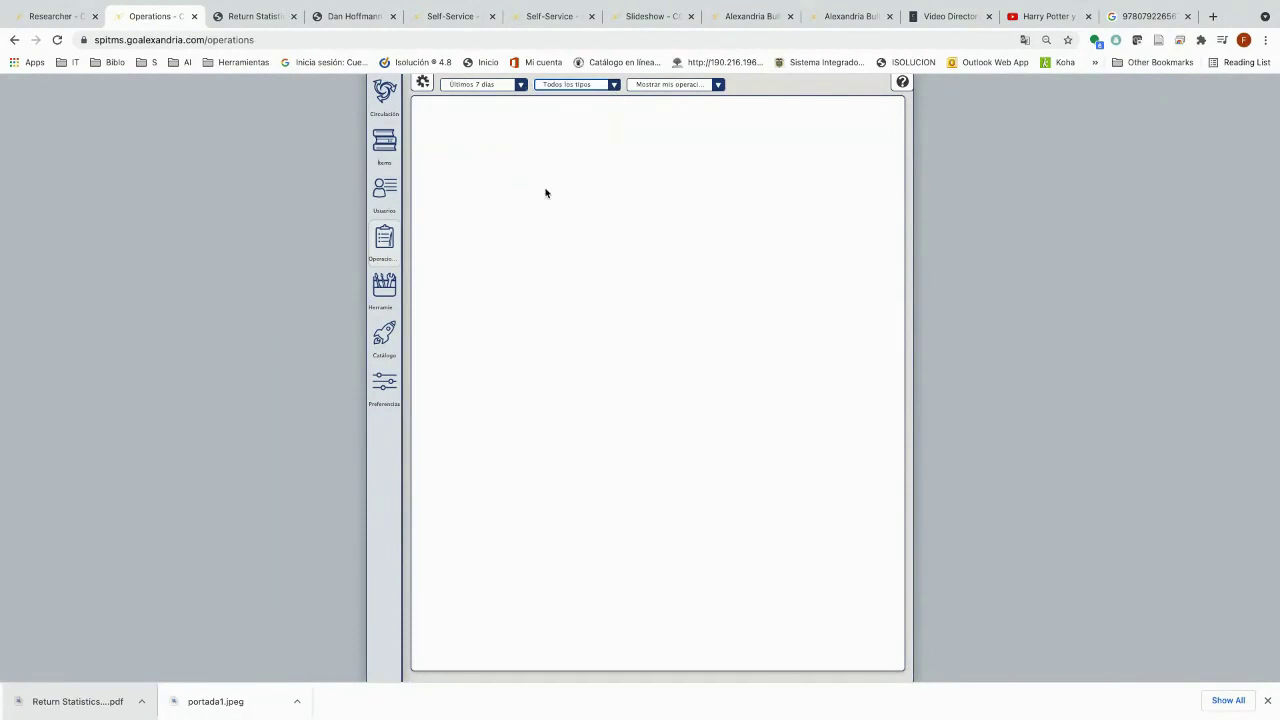
left_click(388, 295)
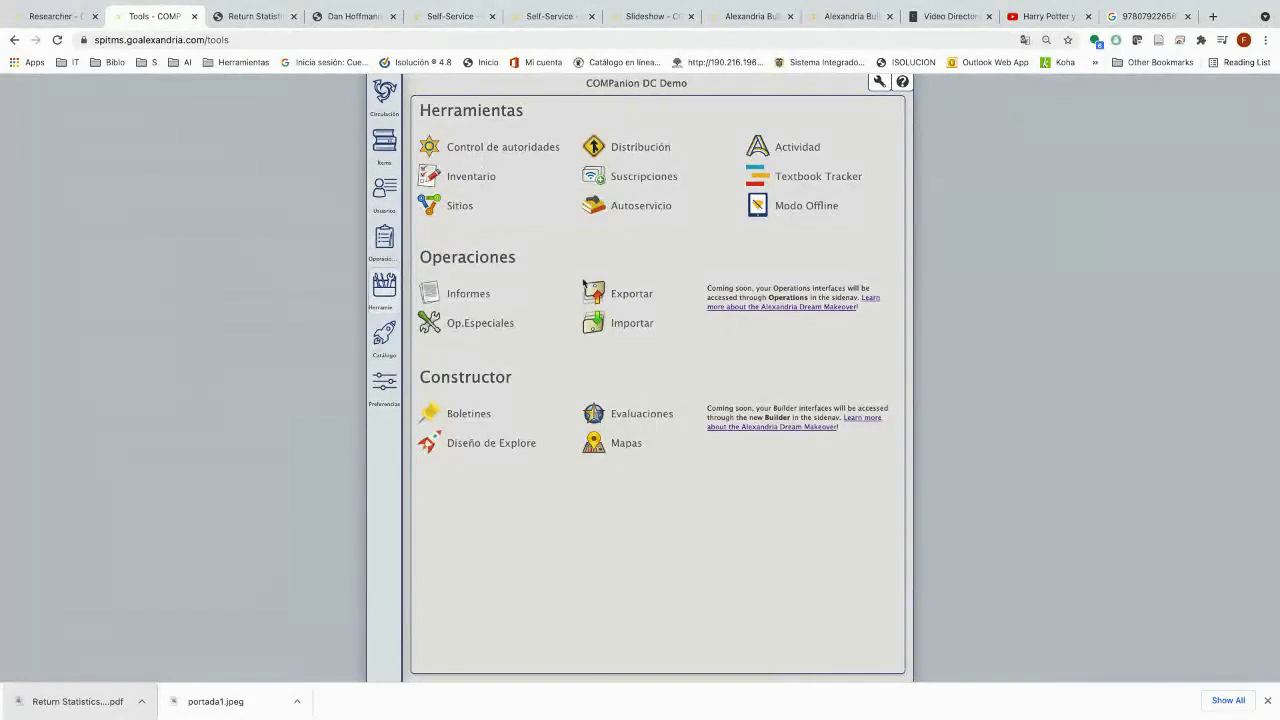
Open the Usuarios import page, dismiss the translation offer, and close the PDF, Self-Service and Slideshow tabs.
left_click(624, 326)
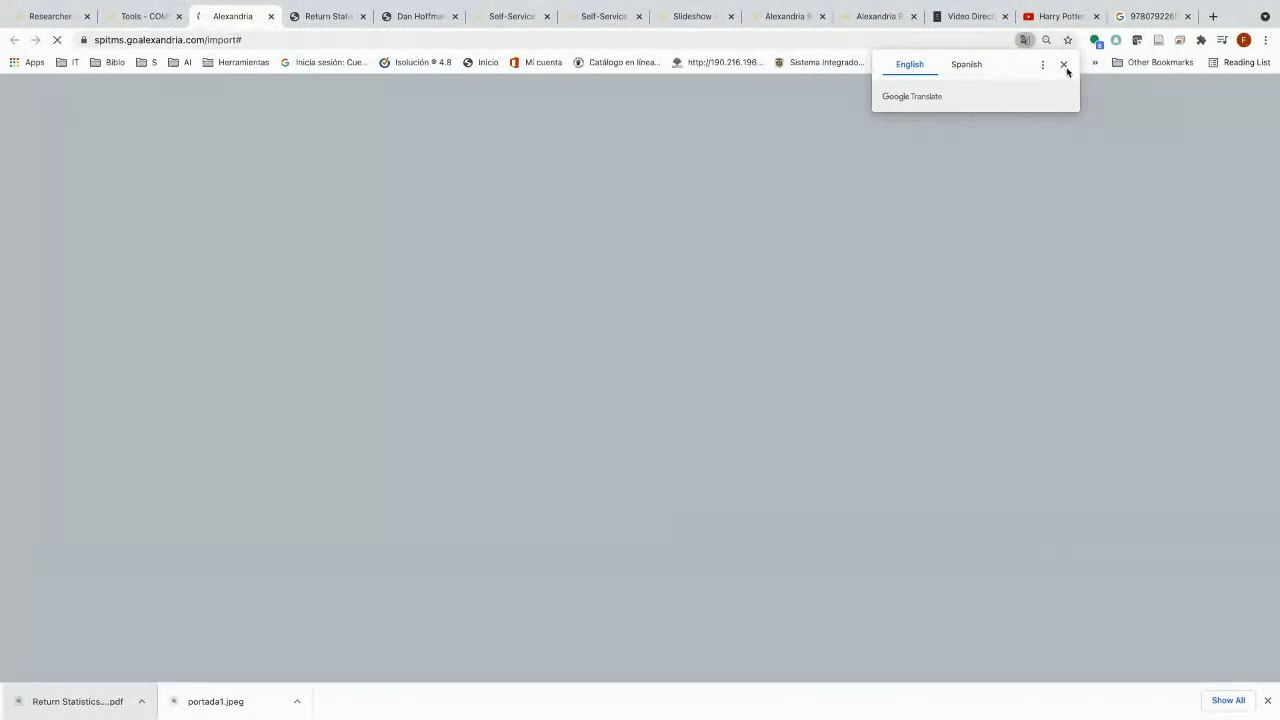
left_click(1064, 65)
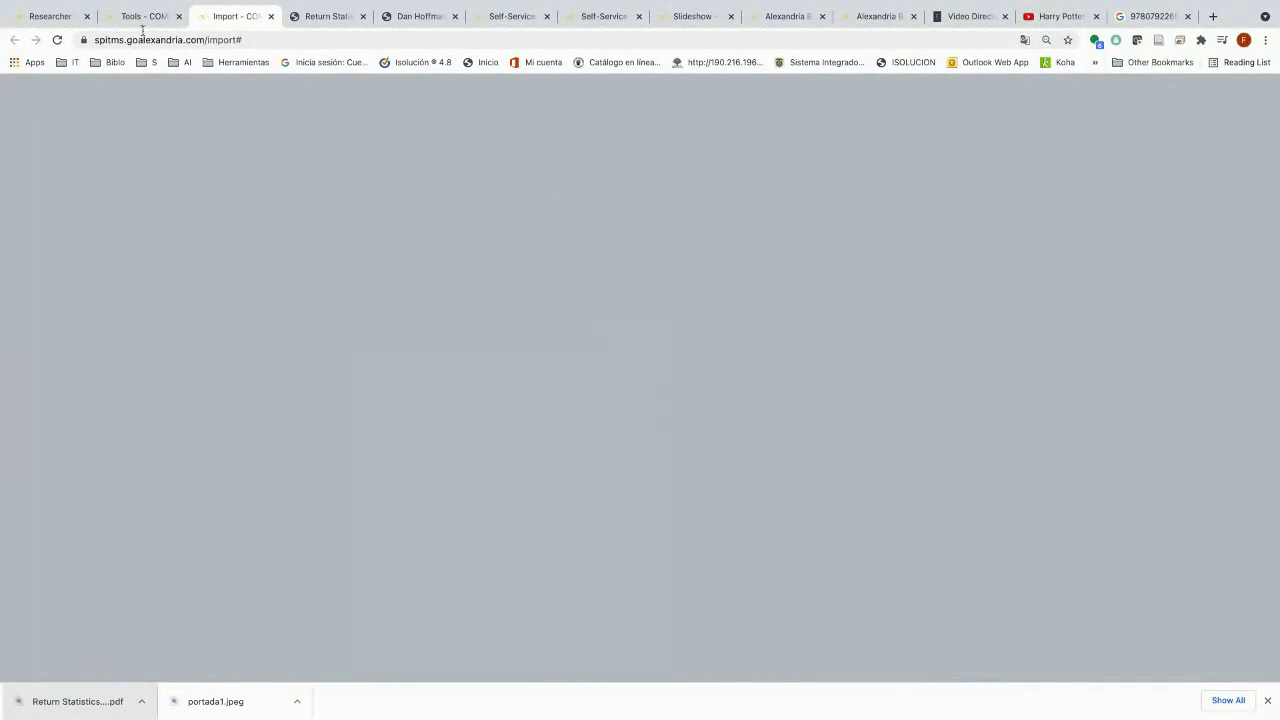
left_click(364, 16)
left_click(364, 16)
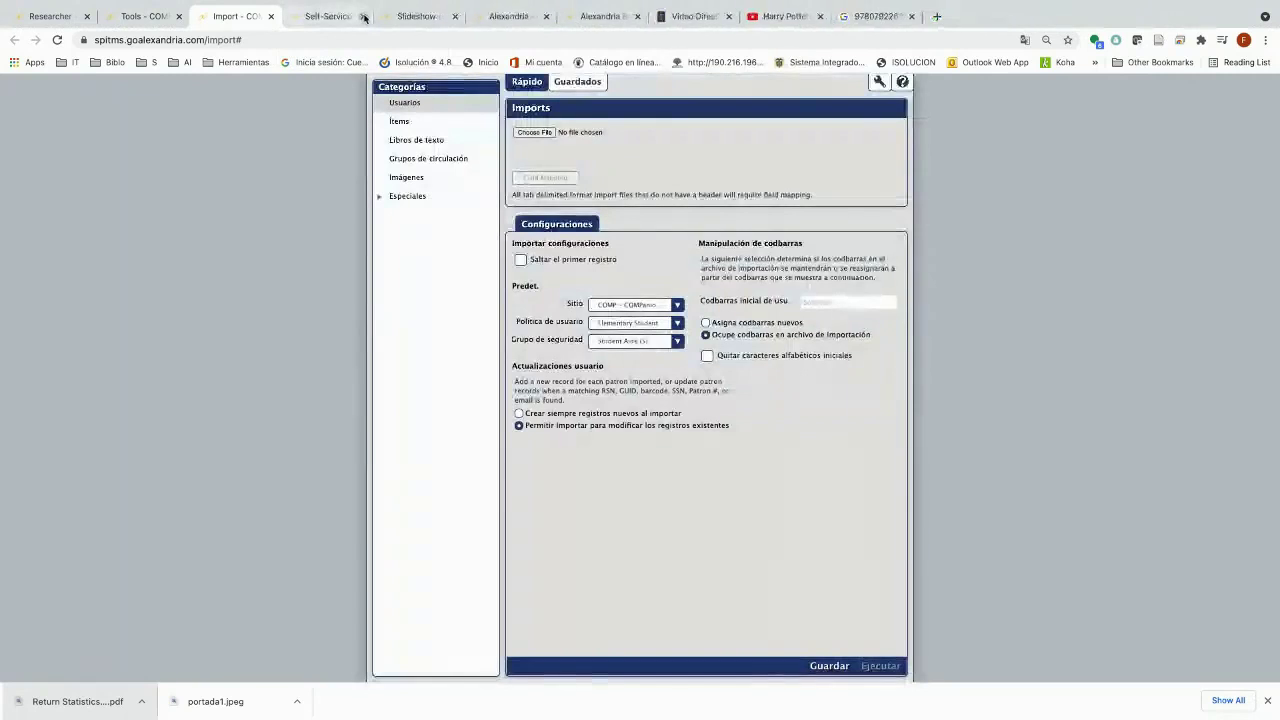
left_click(363, 16)
left_click(362, 16)
left_click(363, 16)
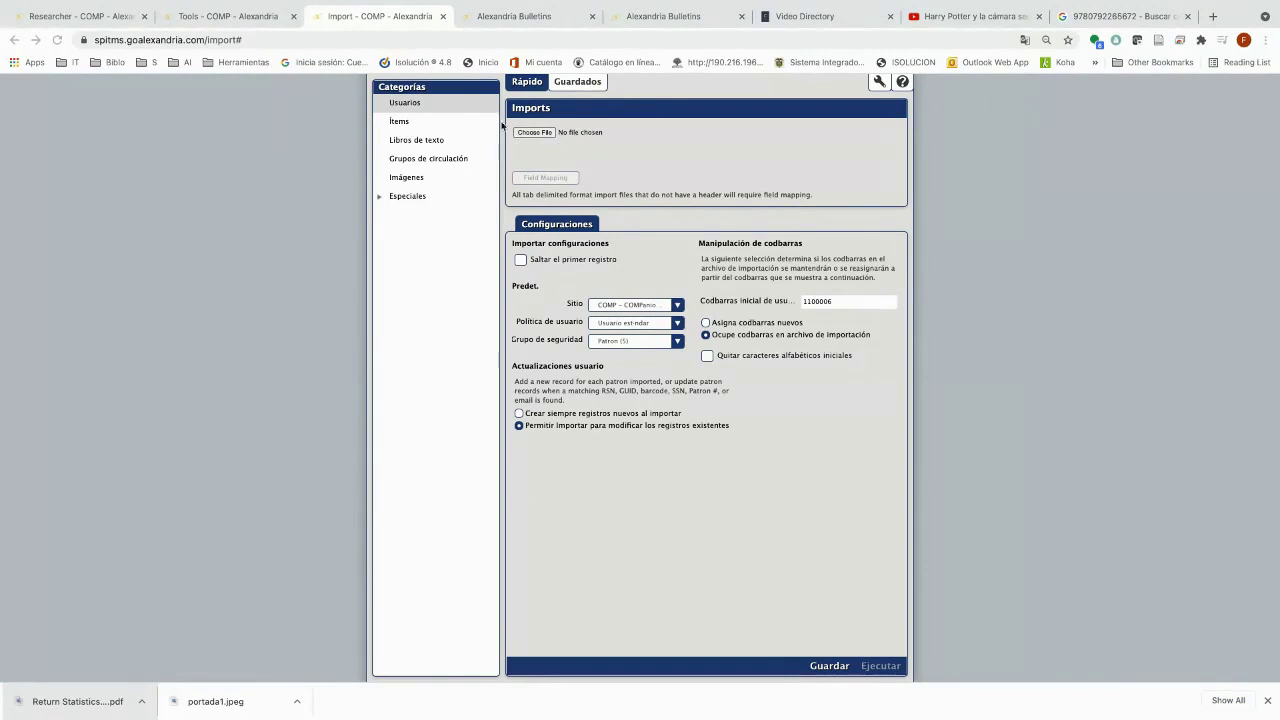
Switch the import to Ítems, check its copy options, drop in the items file and open Field Mapping.
left_click(404, 121)
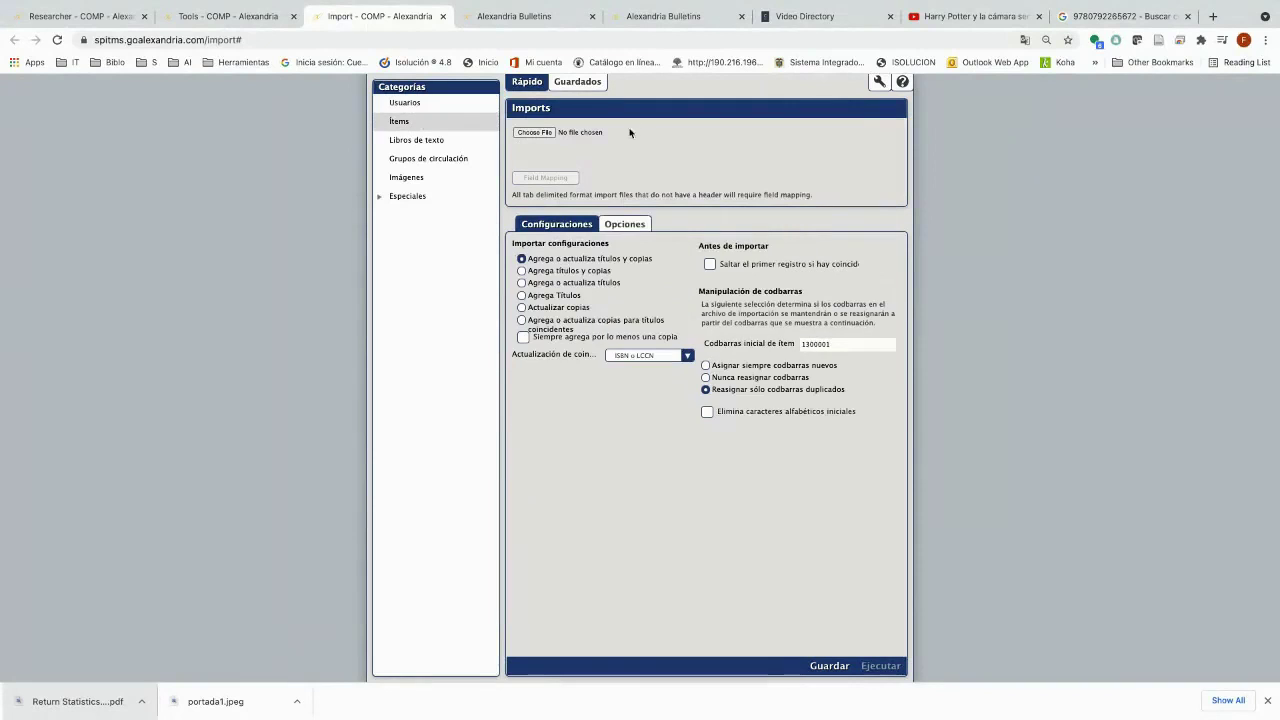
left_click(606, 227)
left_click(555, 225)
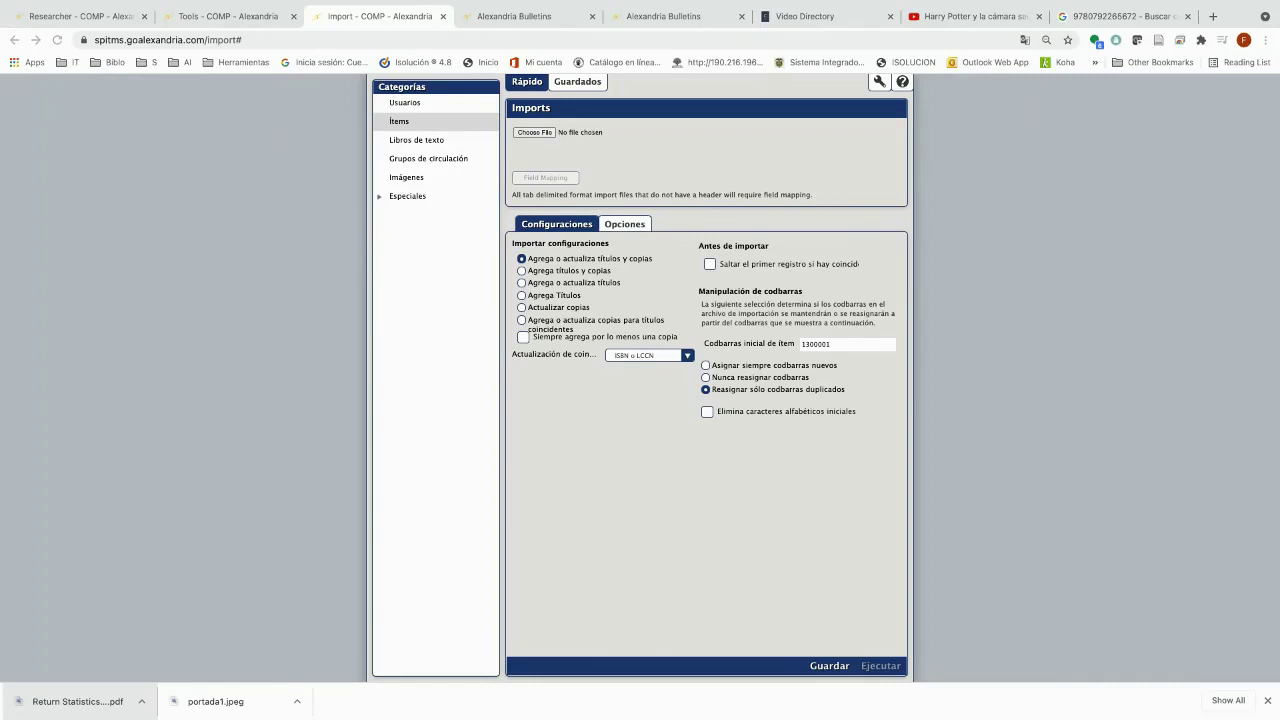
left_click_drag(10, 390, 547, 150)
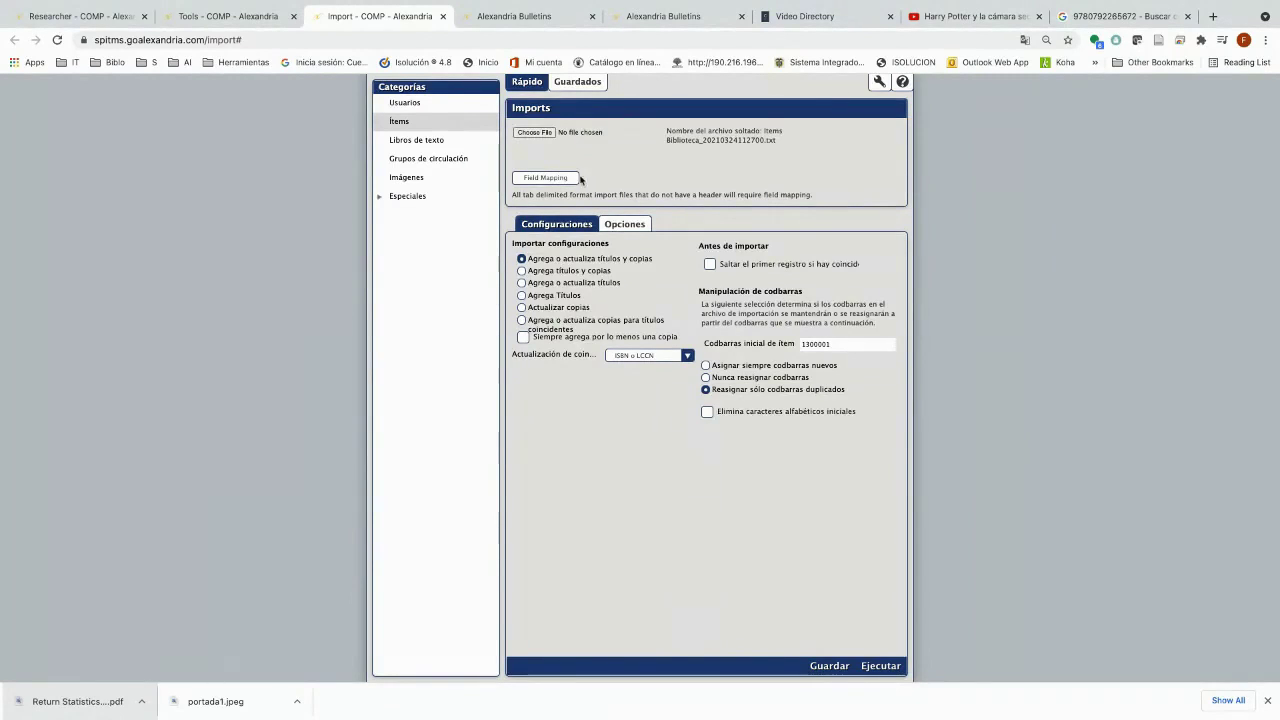
left_click(548, 178)
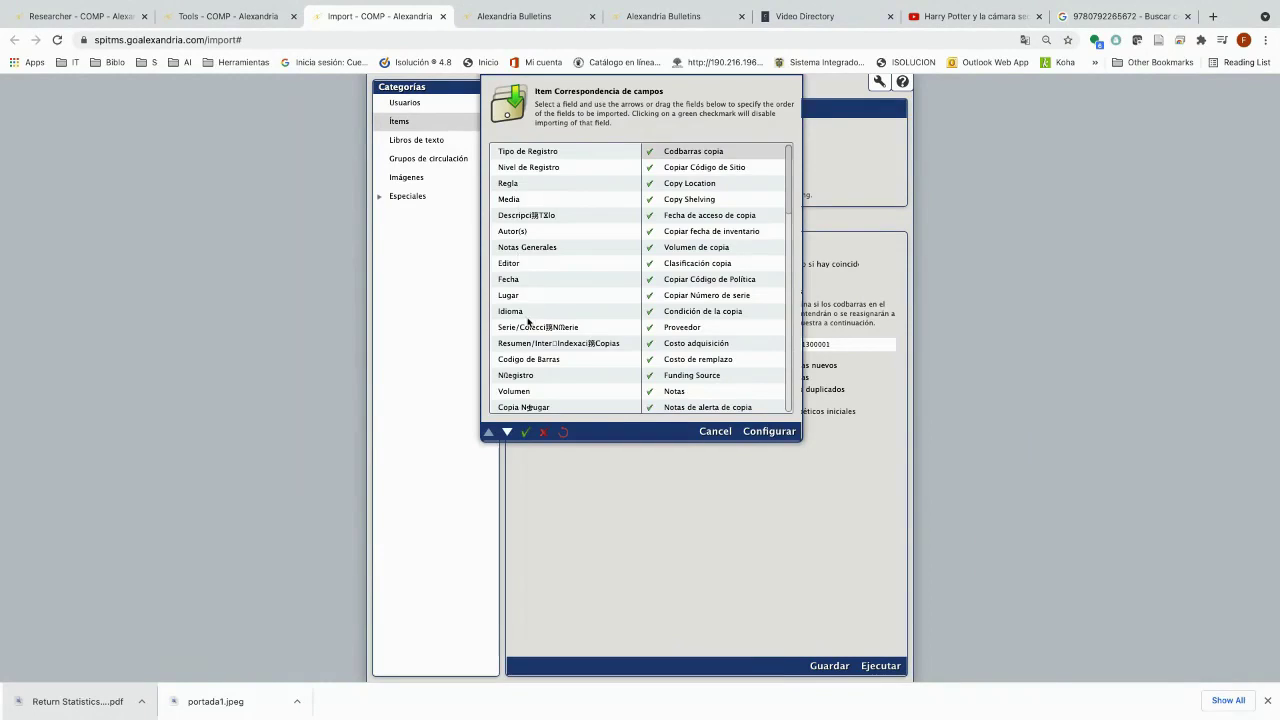
Look through the item field mapping, select Copy Shelving, then cancel the dialog without changes.
scroll(526, 323, "down", 5)
scroll(690, 287, "down", 3)
scroll(698, 284, "up", 5)
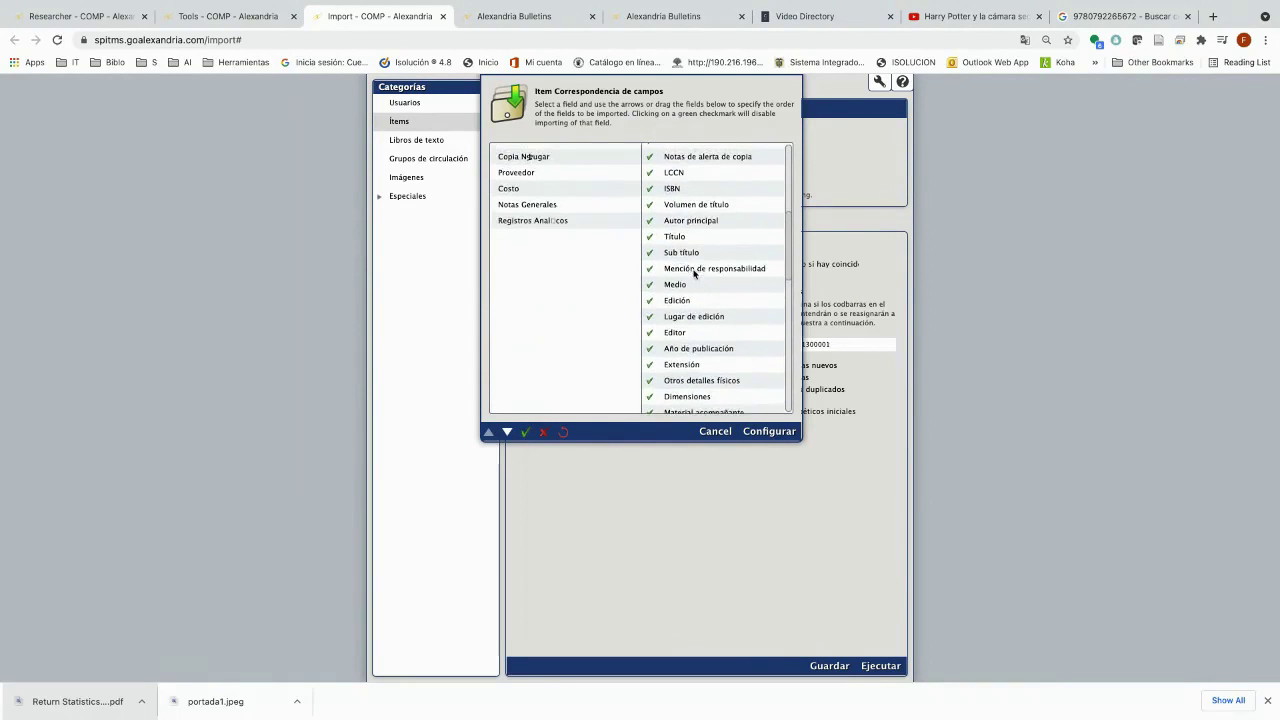
scroll(694, 290, "up", 3)
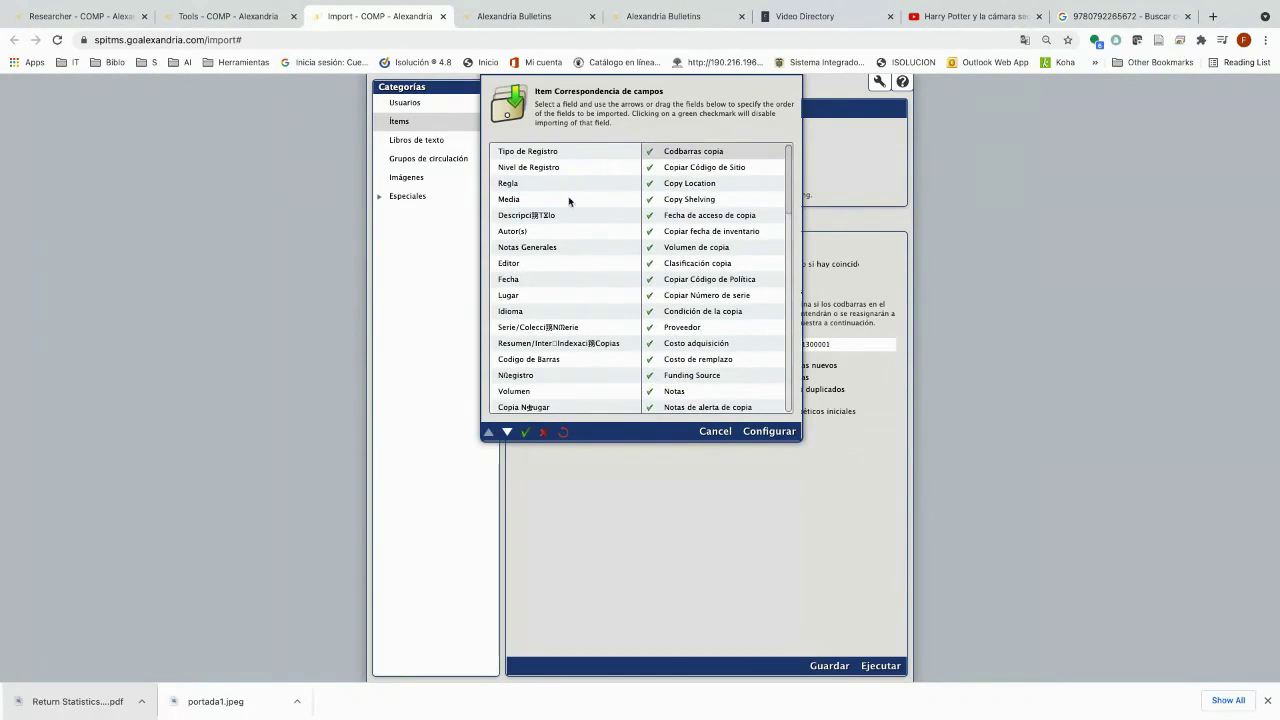
left_click(690, 199)
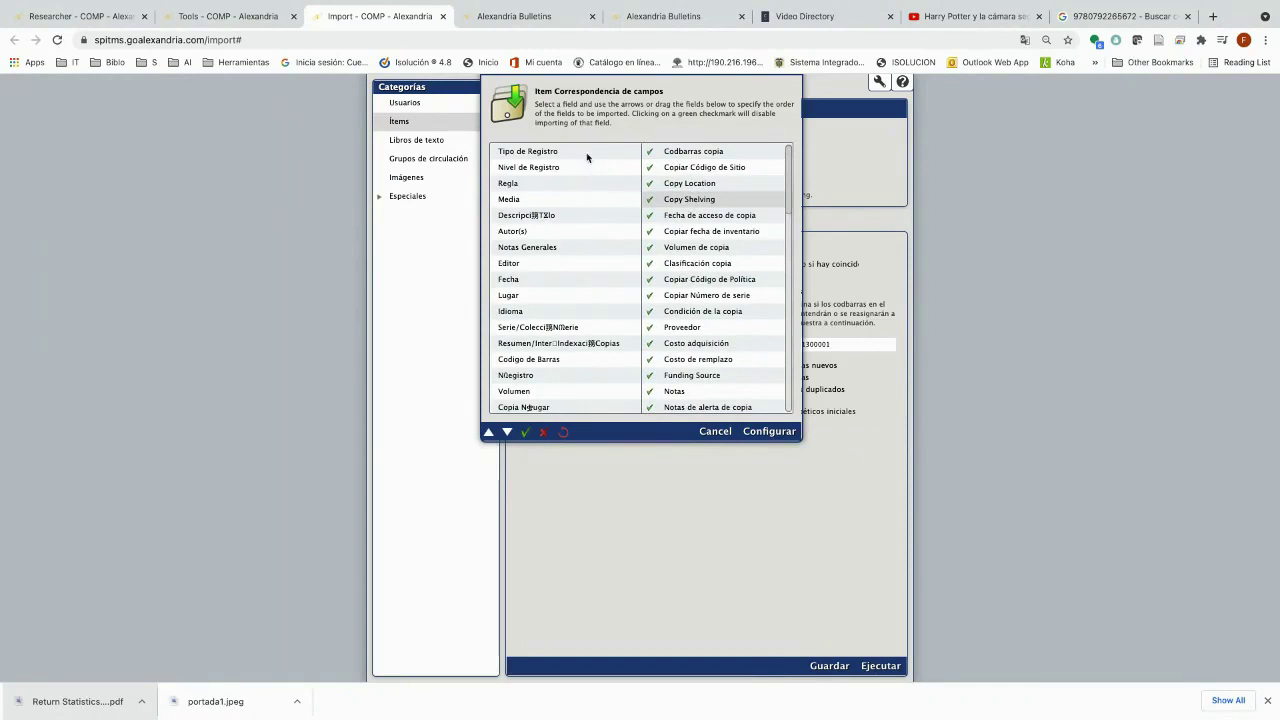
scroll(731, 286, "down", 3)
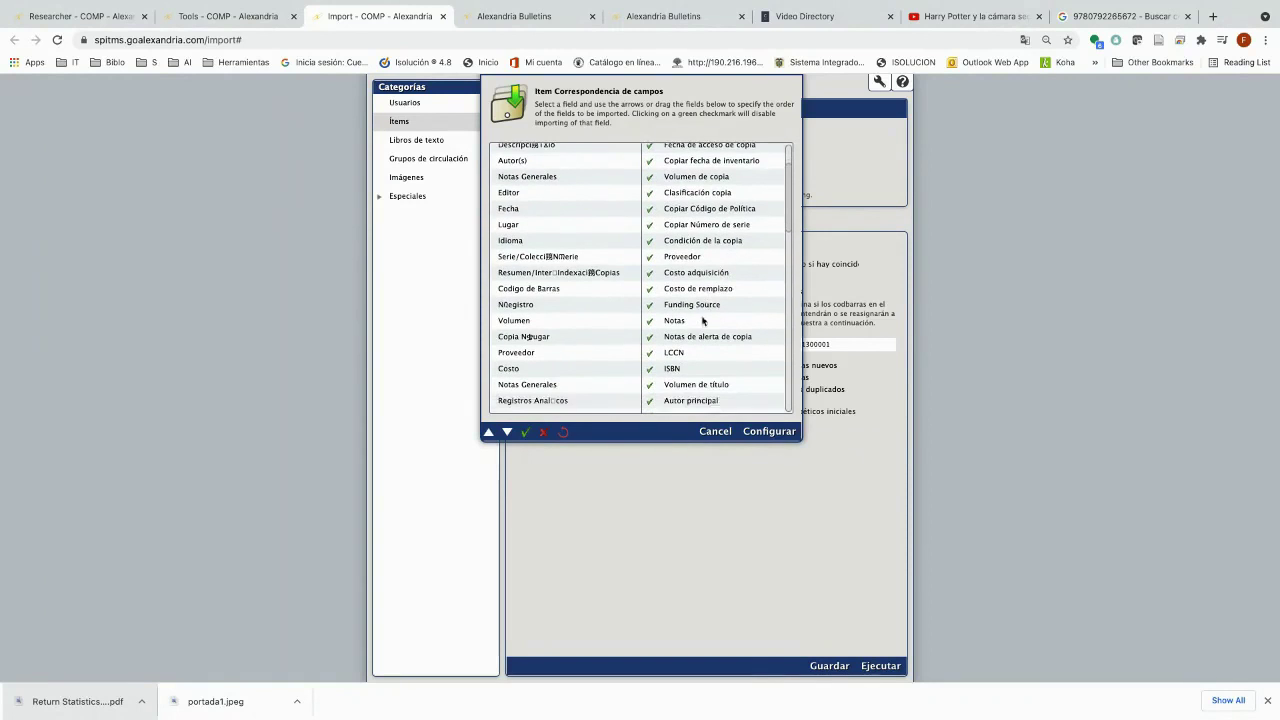
scroll(701, 333, "down", 10)
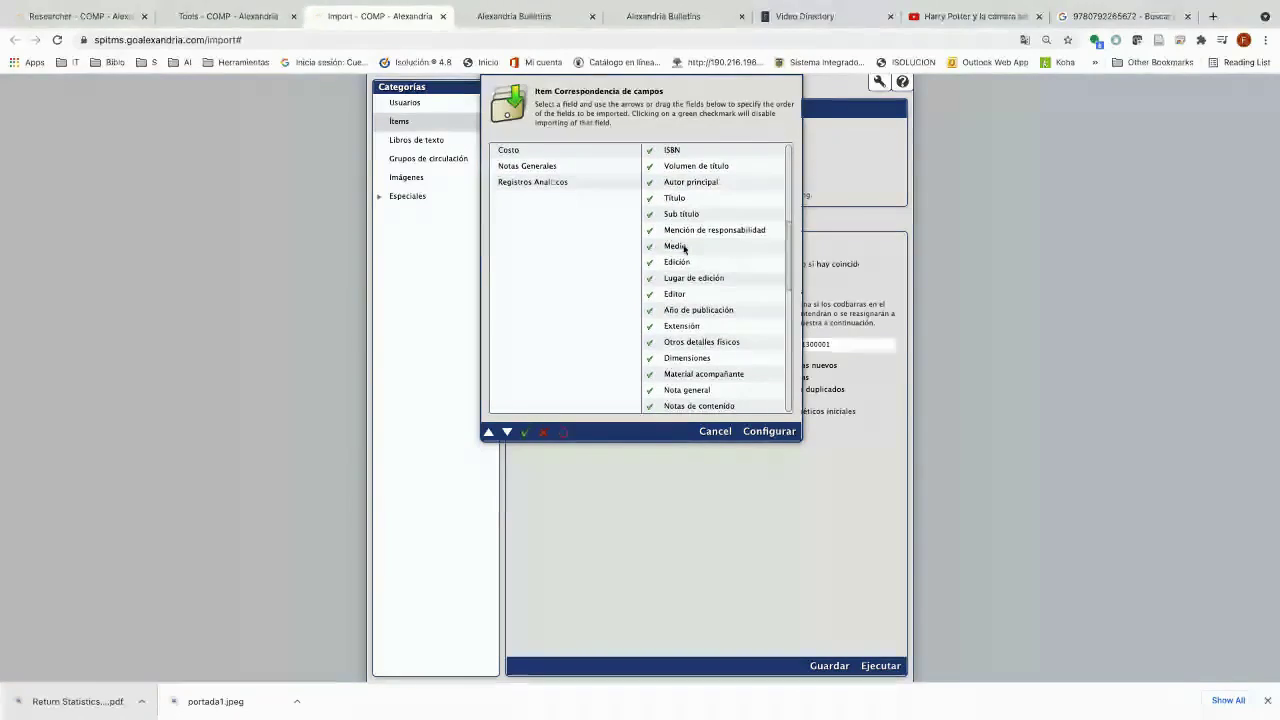
scroll(677, 203, "up", 4)
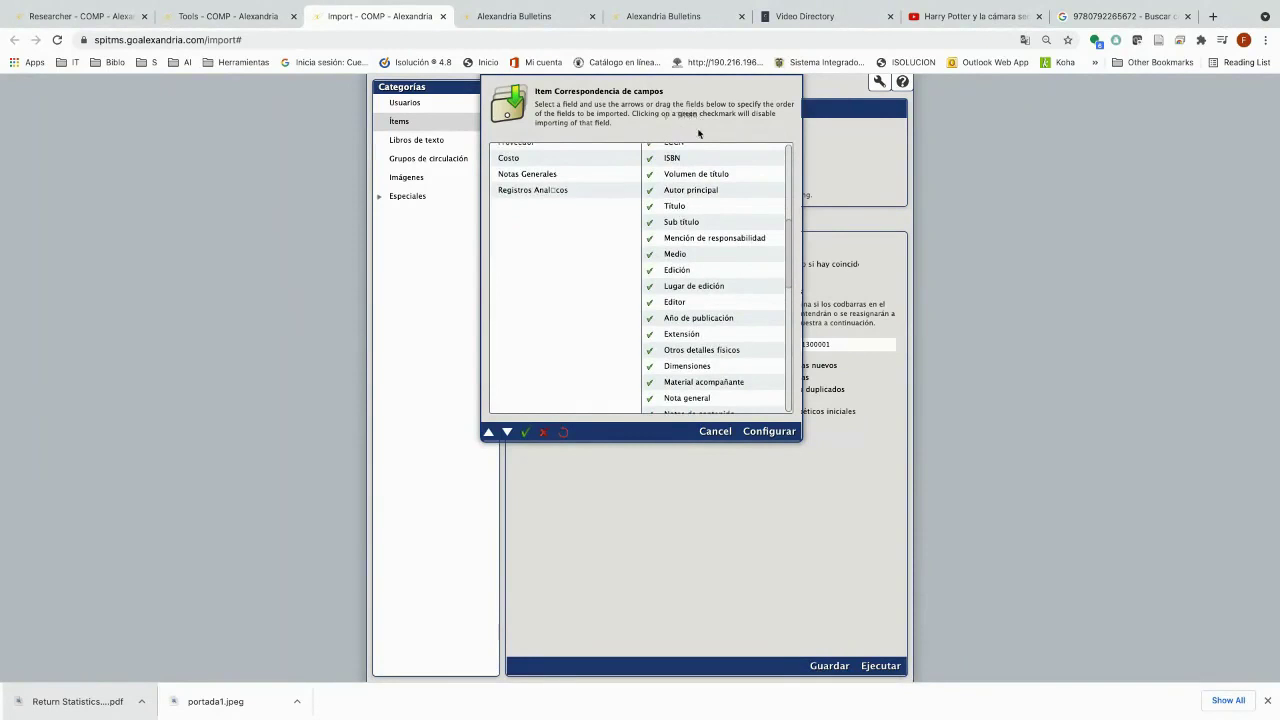
scroll(686, 163, "up", 10)
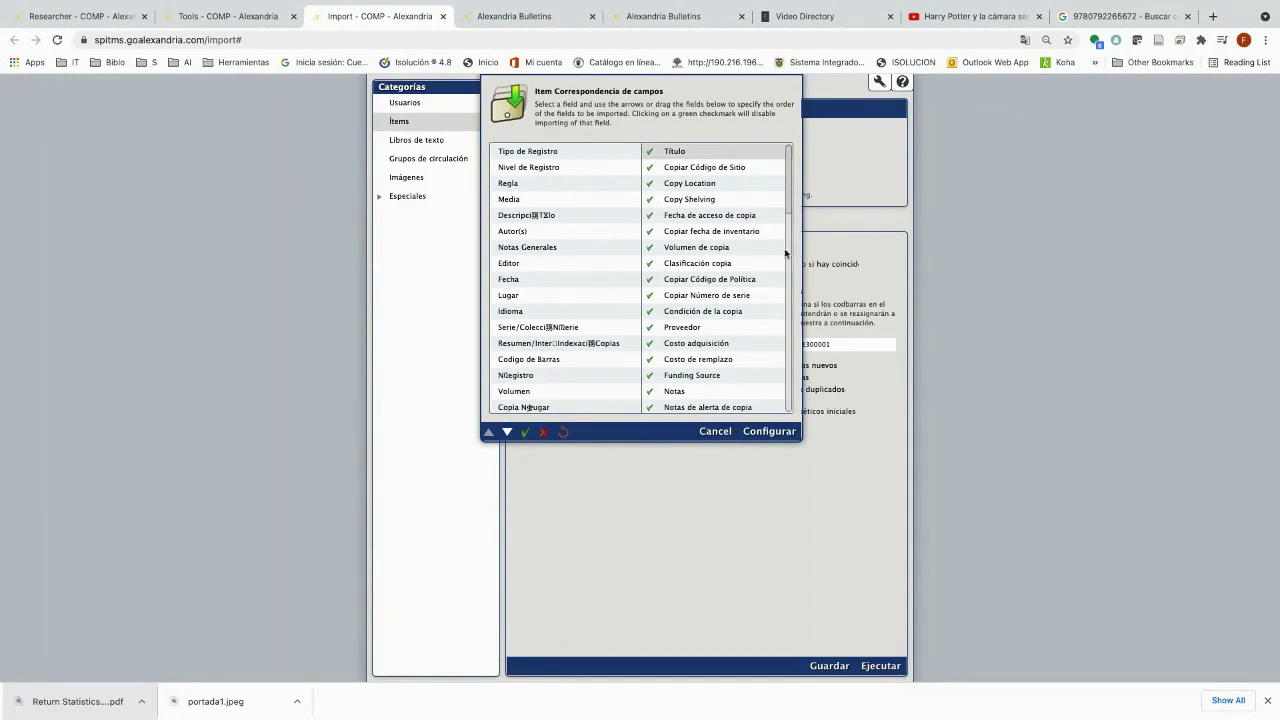
scroll(618, 313, "down", 5)
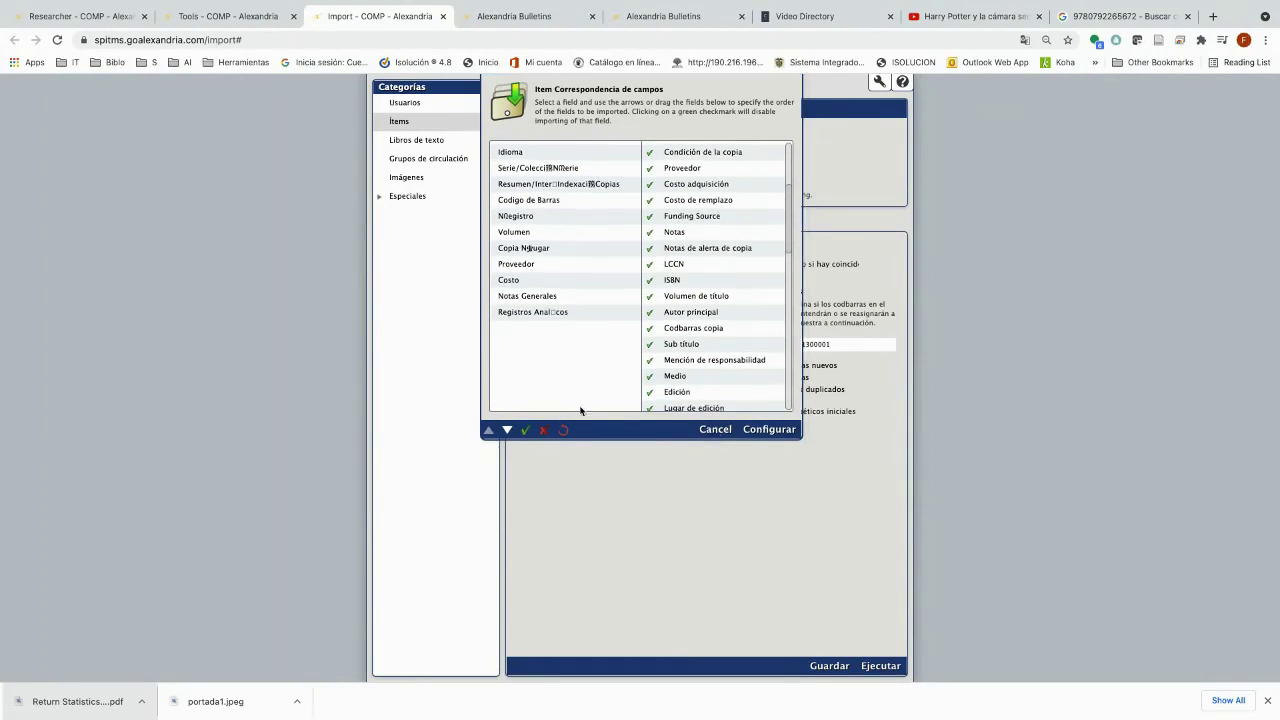
left_click(715, 432)
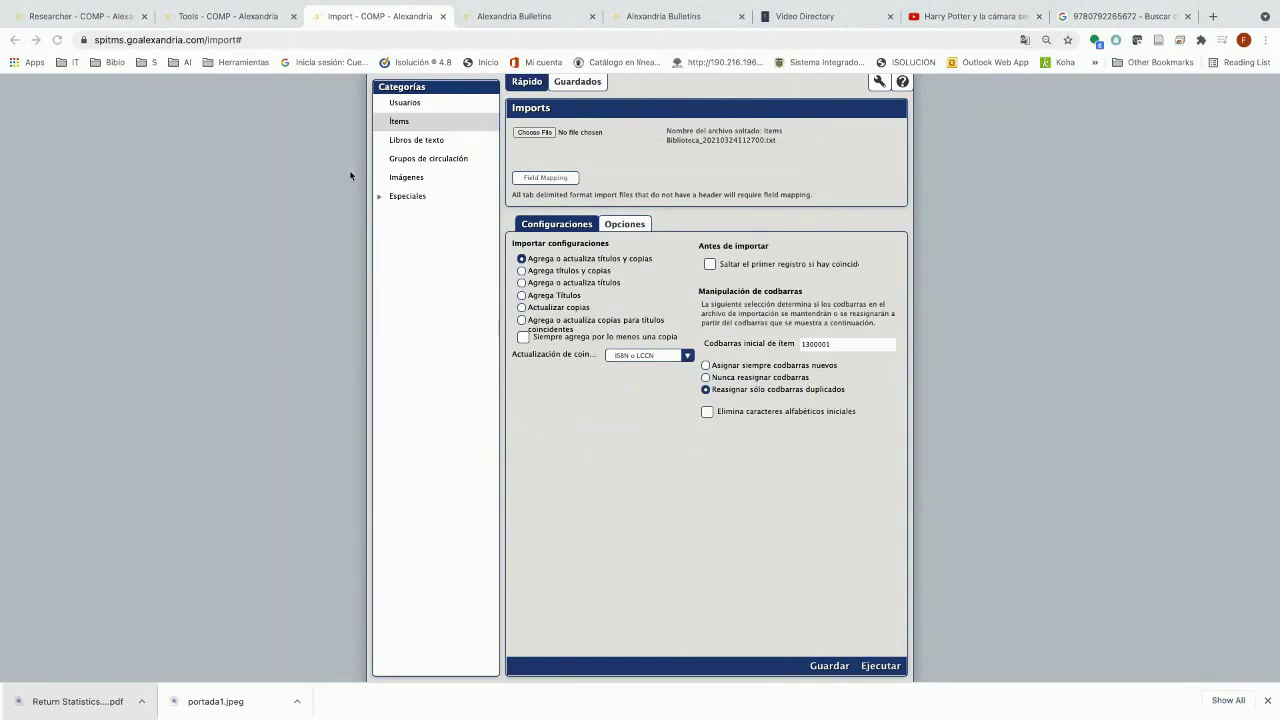
Switch the import category to Usuarios and drop in the Biblioteca_20210324112700.txt file.
left_click(419, 106)
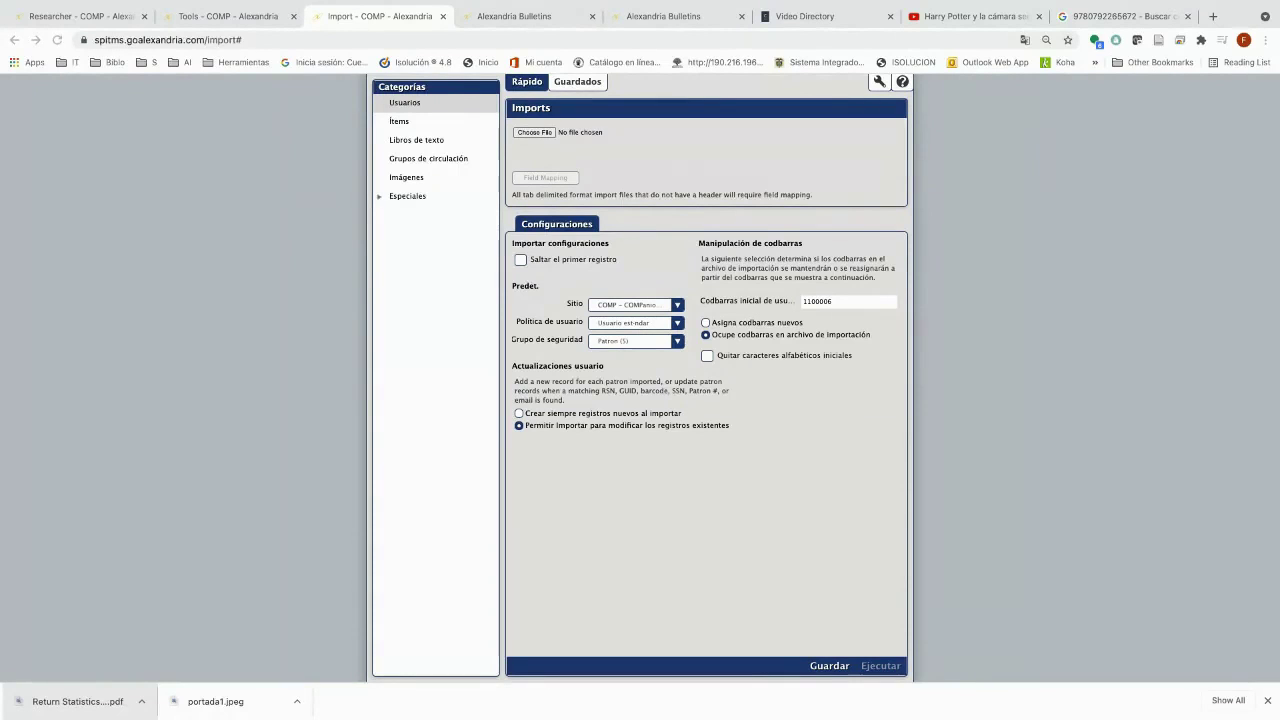
left_click_drag(2, 326, 606, 154)
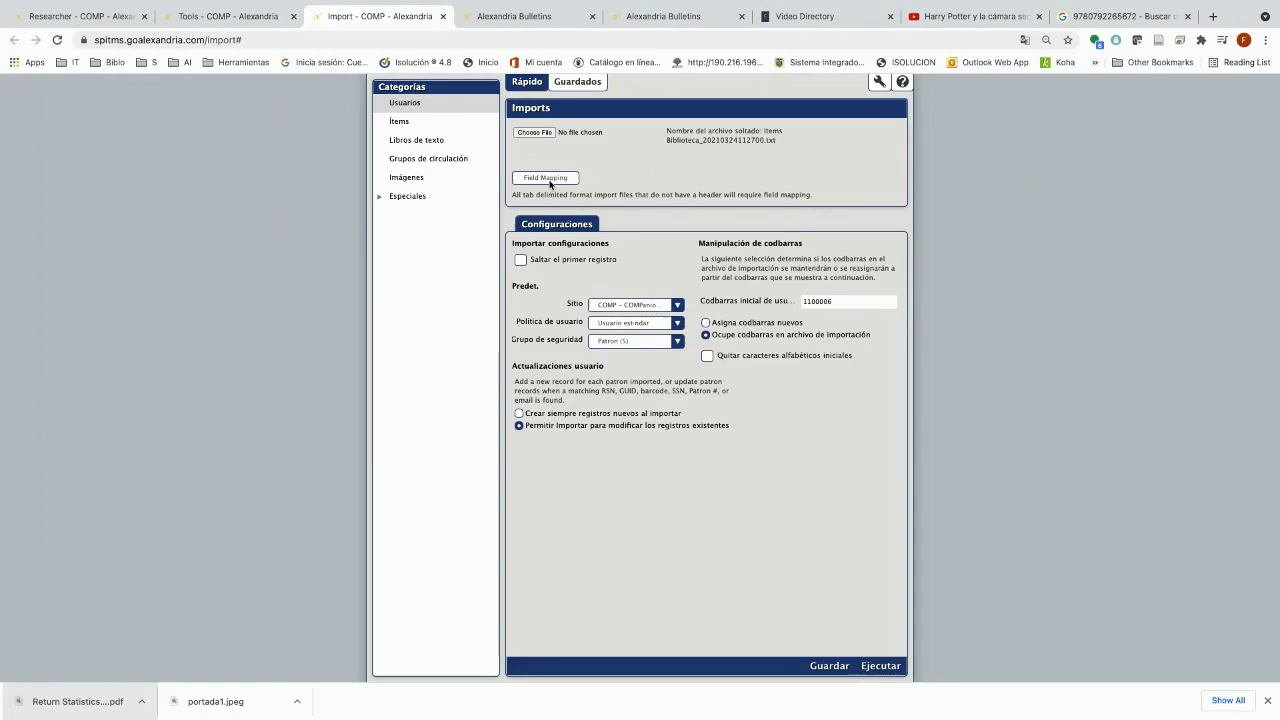
Review the patron field mapping for the current file and close it unchanged.
left_click(560, 178)
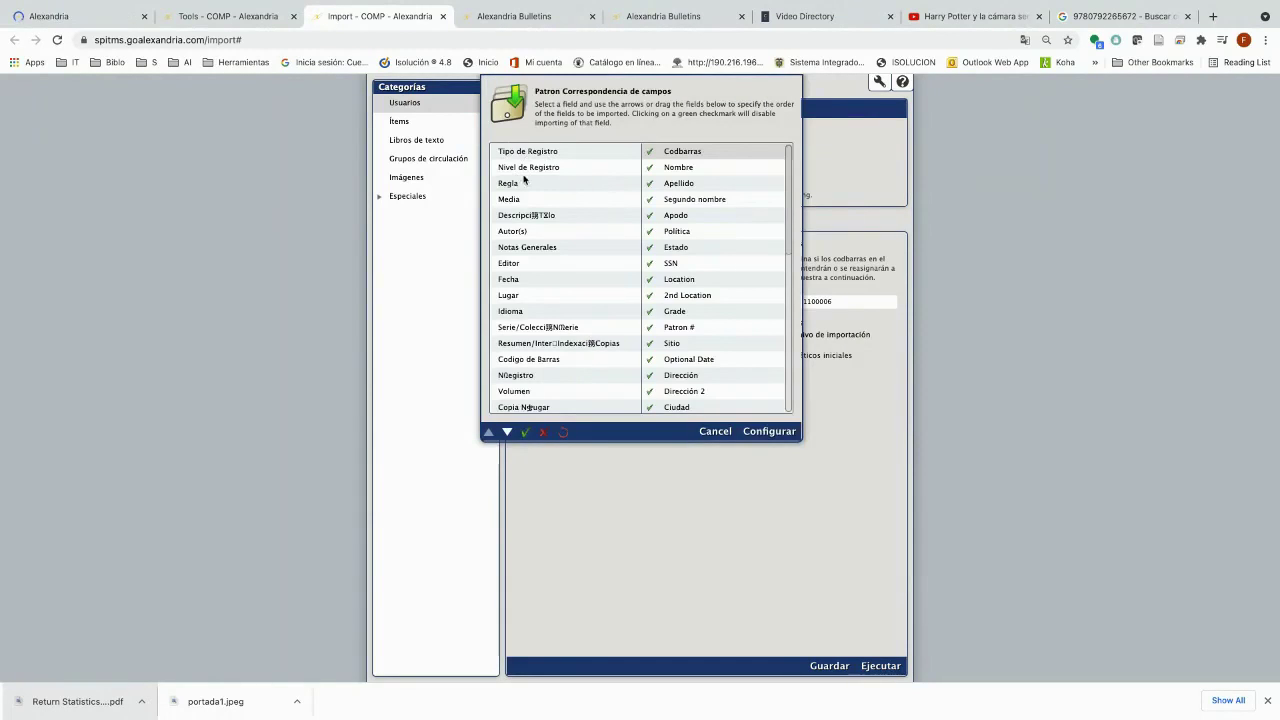
scroll(574, 316, "down", 5)
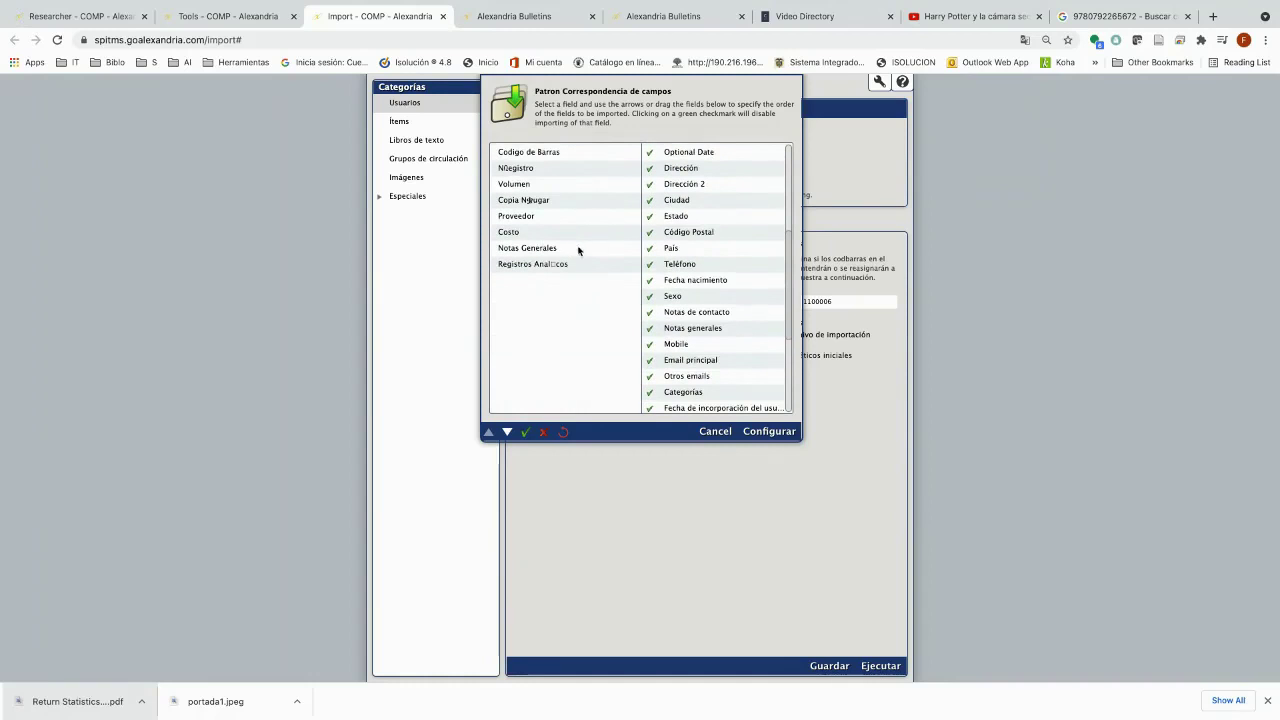
left_click(722, 434)
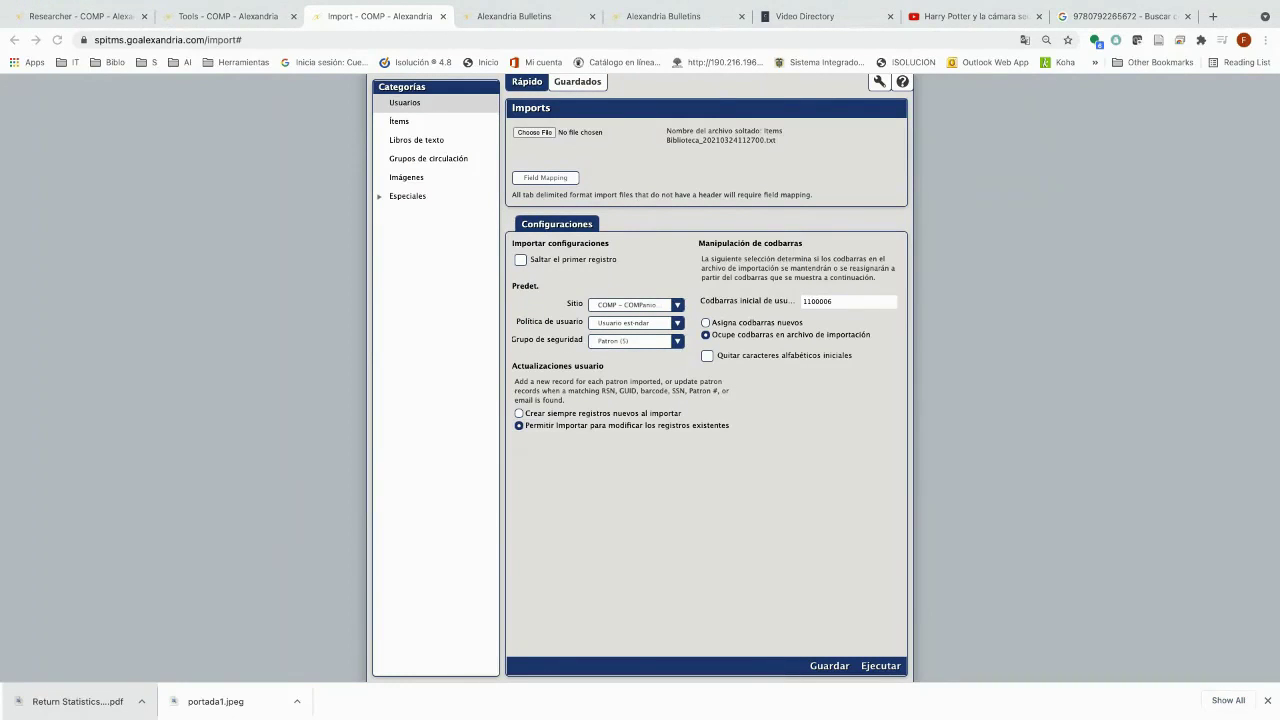
Load the ULTIMO Lectores Biblioteca .txt file and apply a mapping with Codbarras third.
left_click_drag(346, 270, 540, 150)
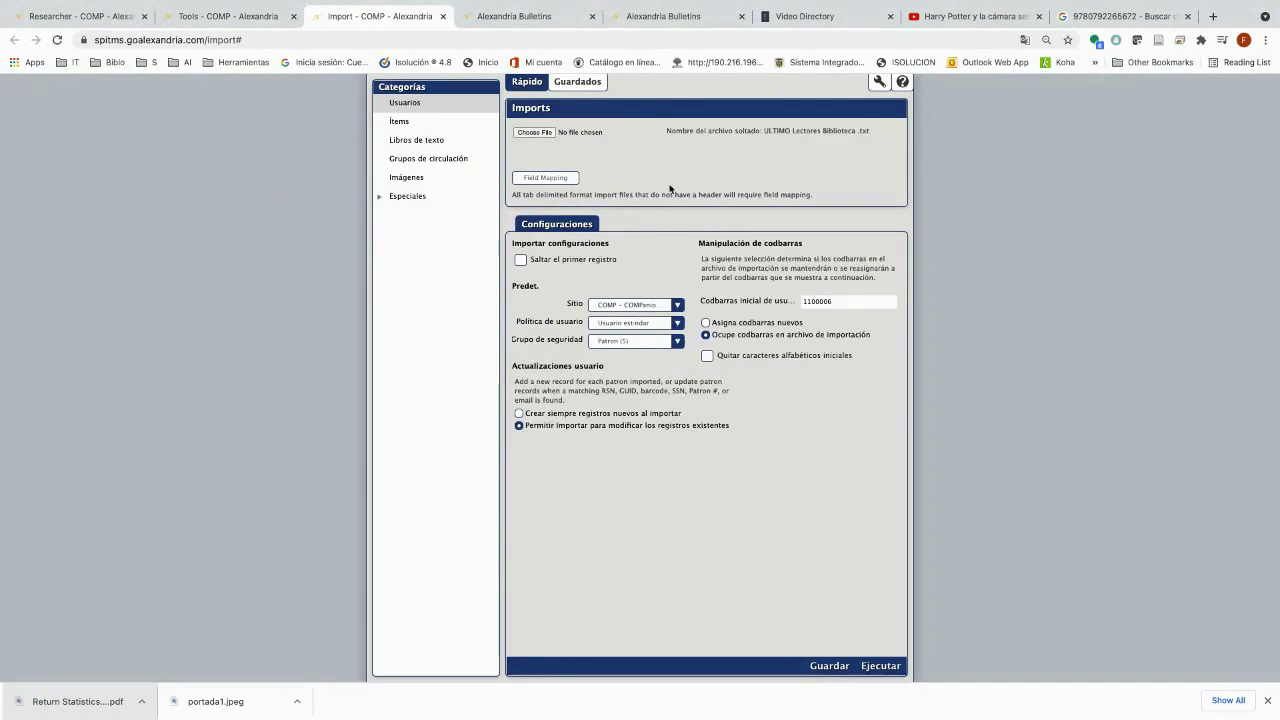
left_click(560, 180)
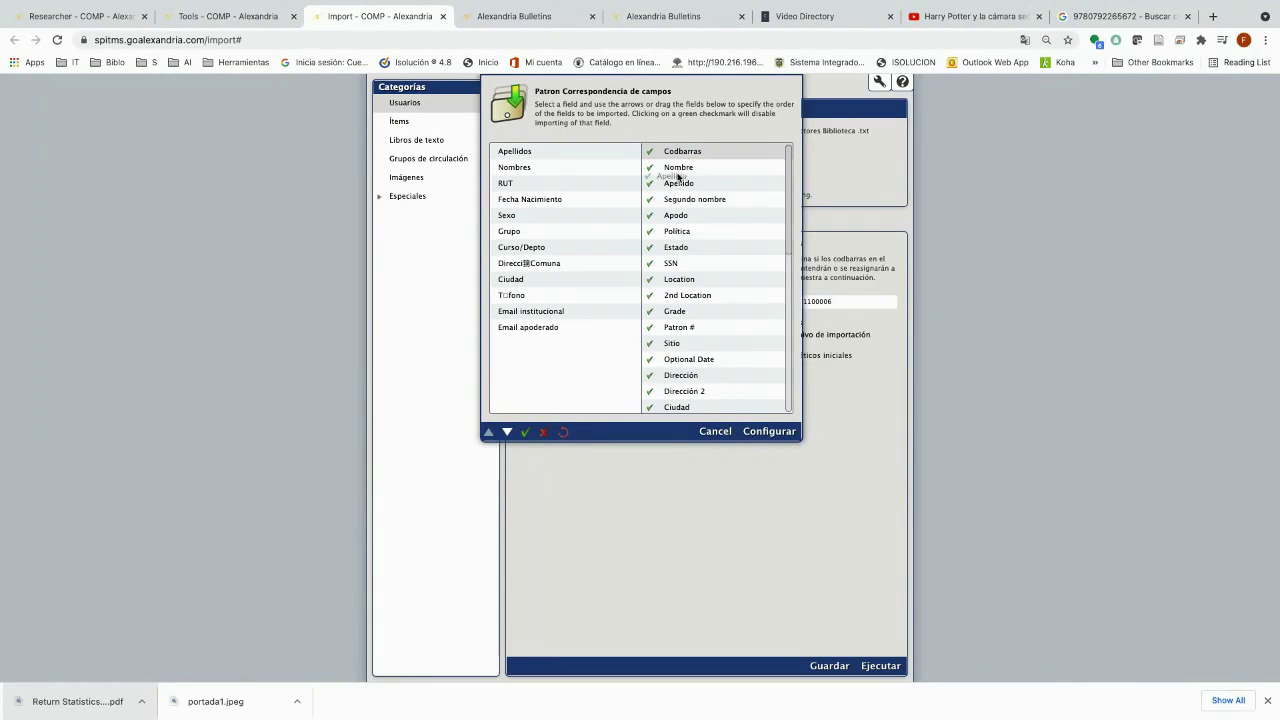
left_click_drag(688, 163, 714, 177)
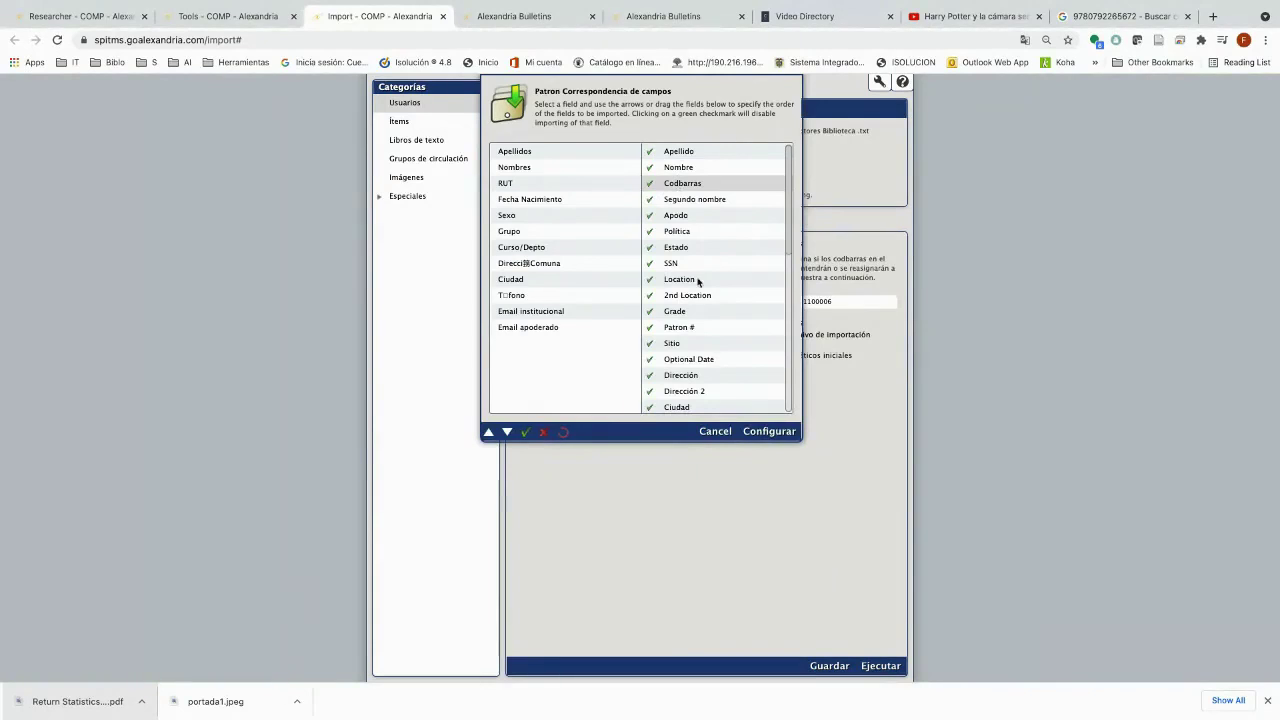
scroll(700, 286, "down", 5)
left_click(765, 431)
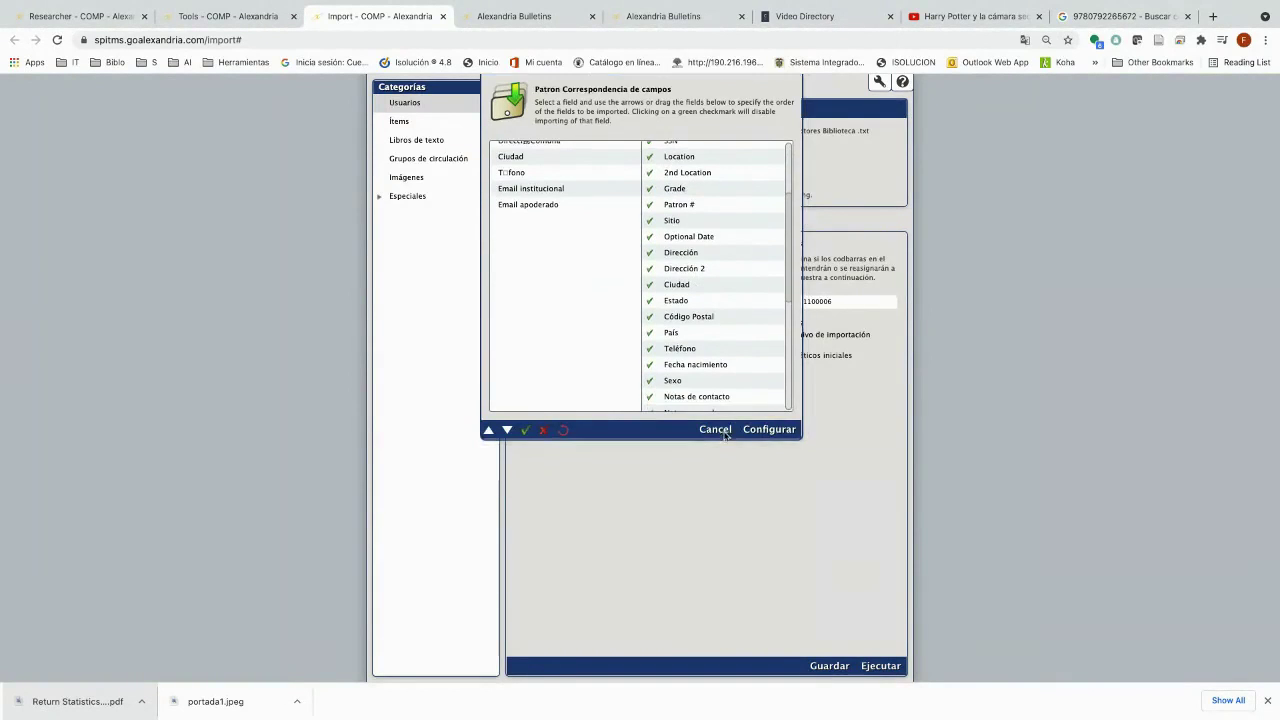
left_click(816, 17)
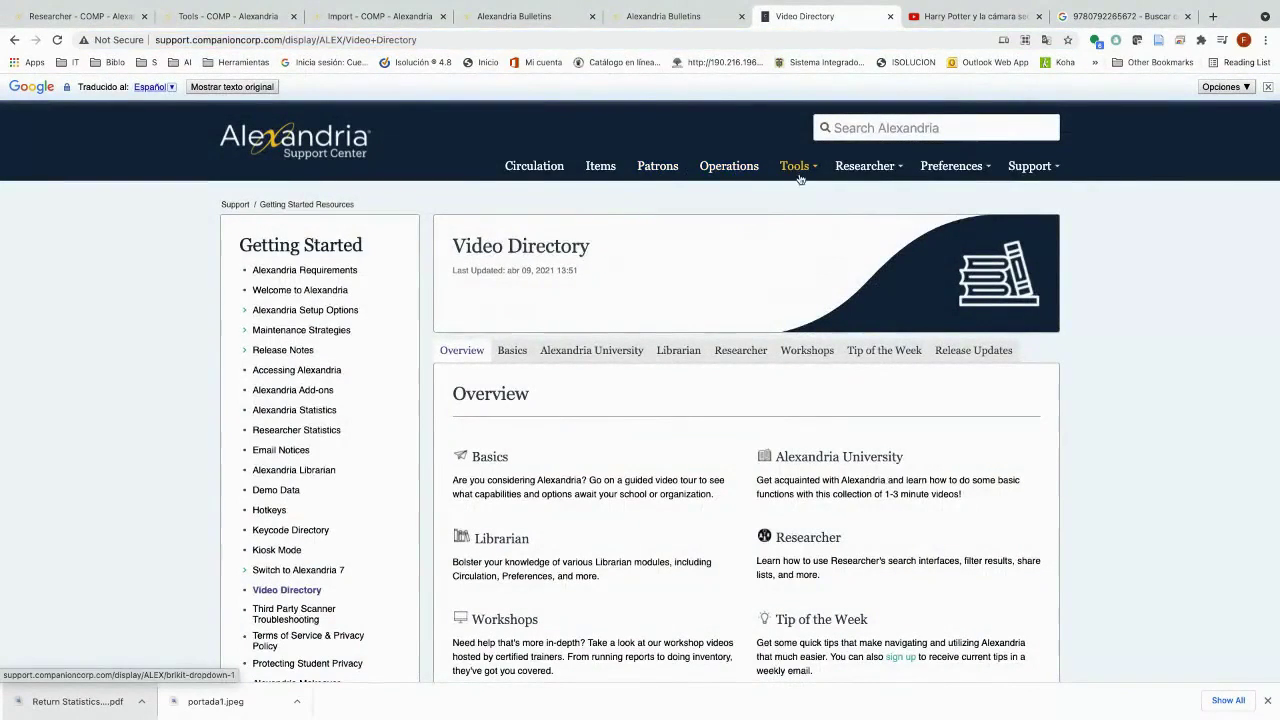
mouse_move(797, 170)
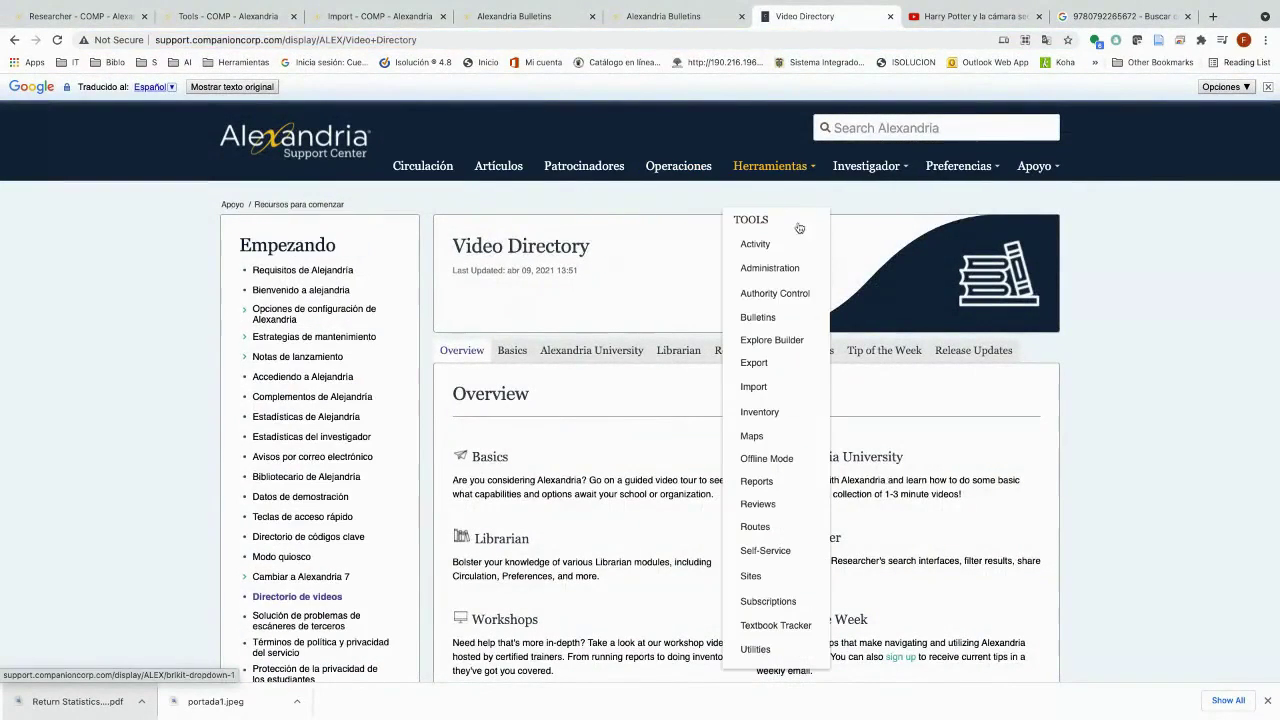
left_click(765, 389)
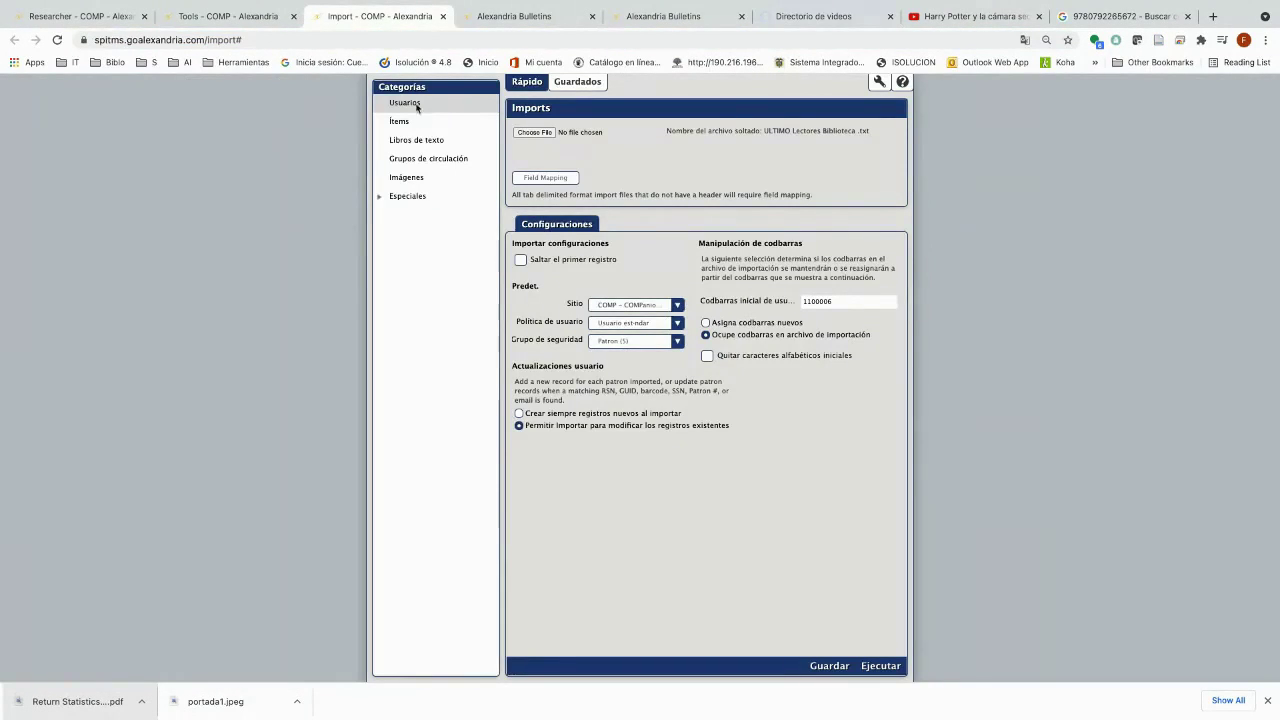
Open Boletines from the Tools page and select the Club de Ciencia y Astronomia board.
key("ctrl+shift+Tab")
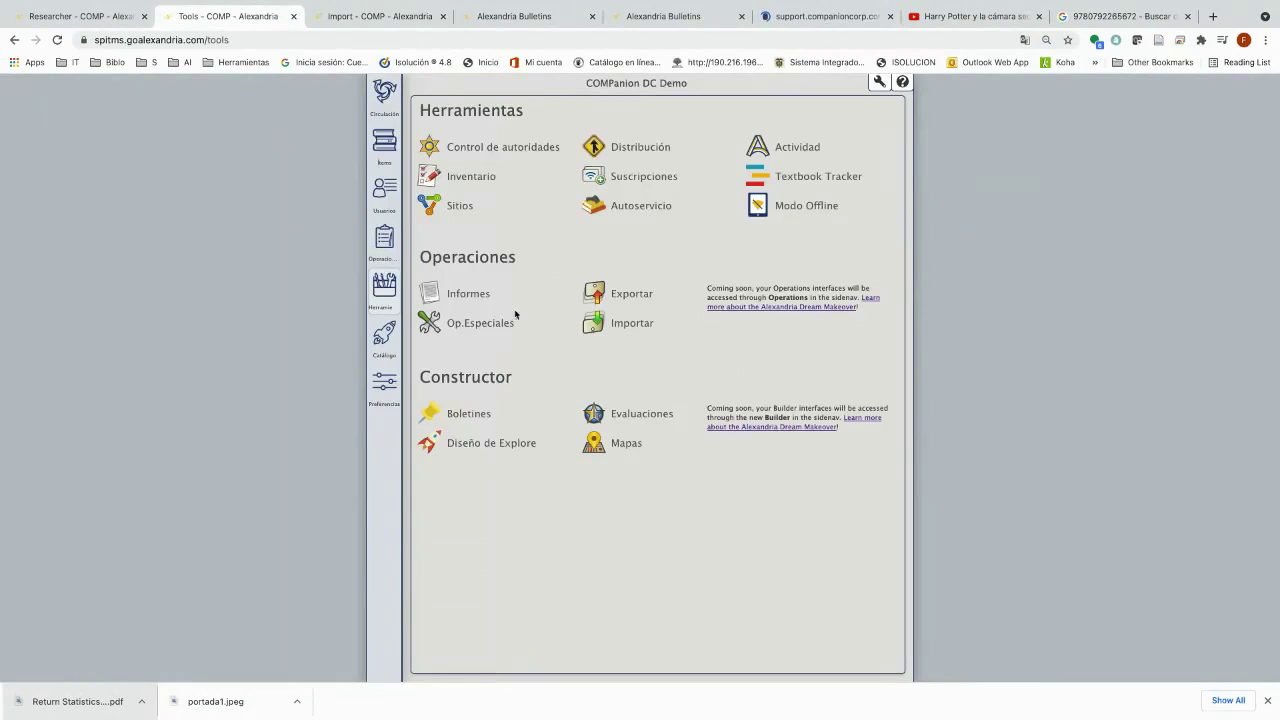
left_click(478, 418)
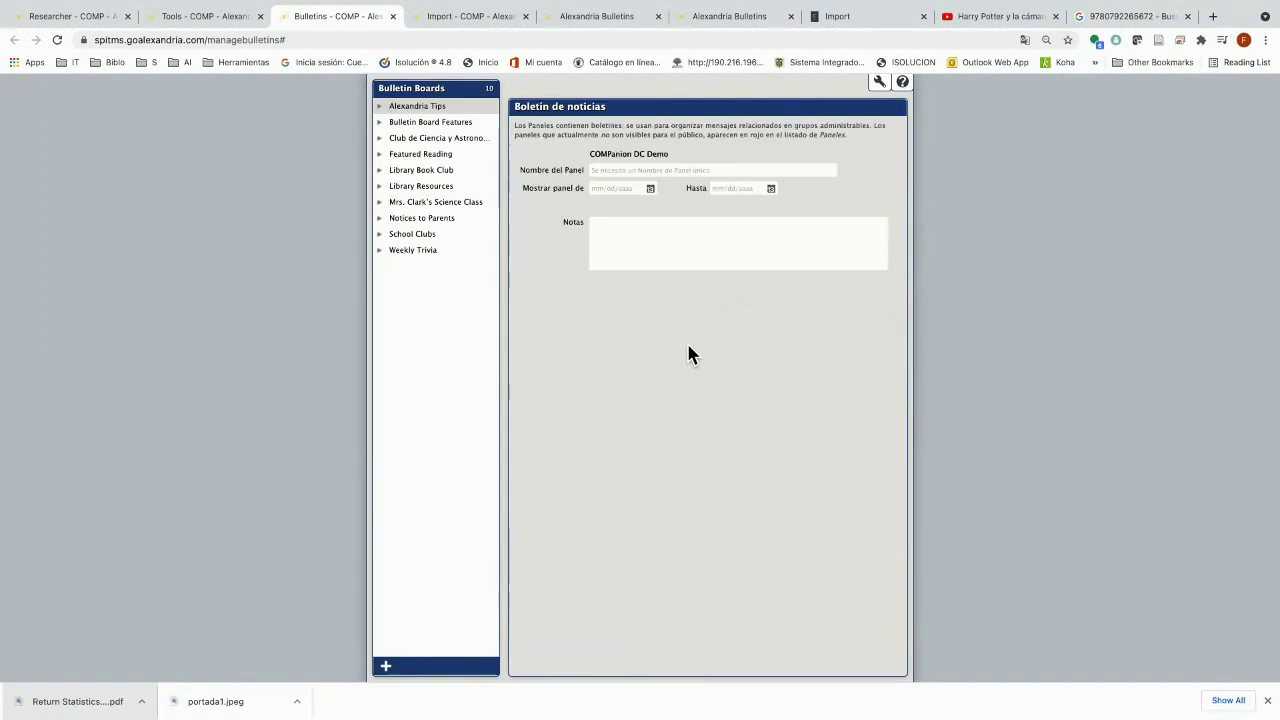
left_click(410, 138)
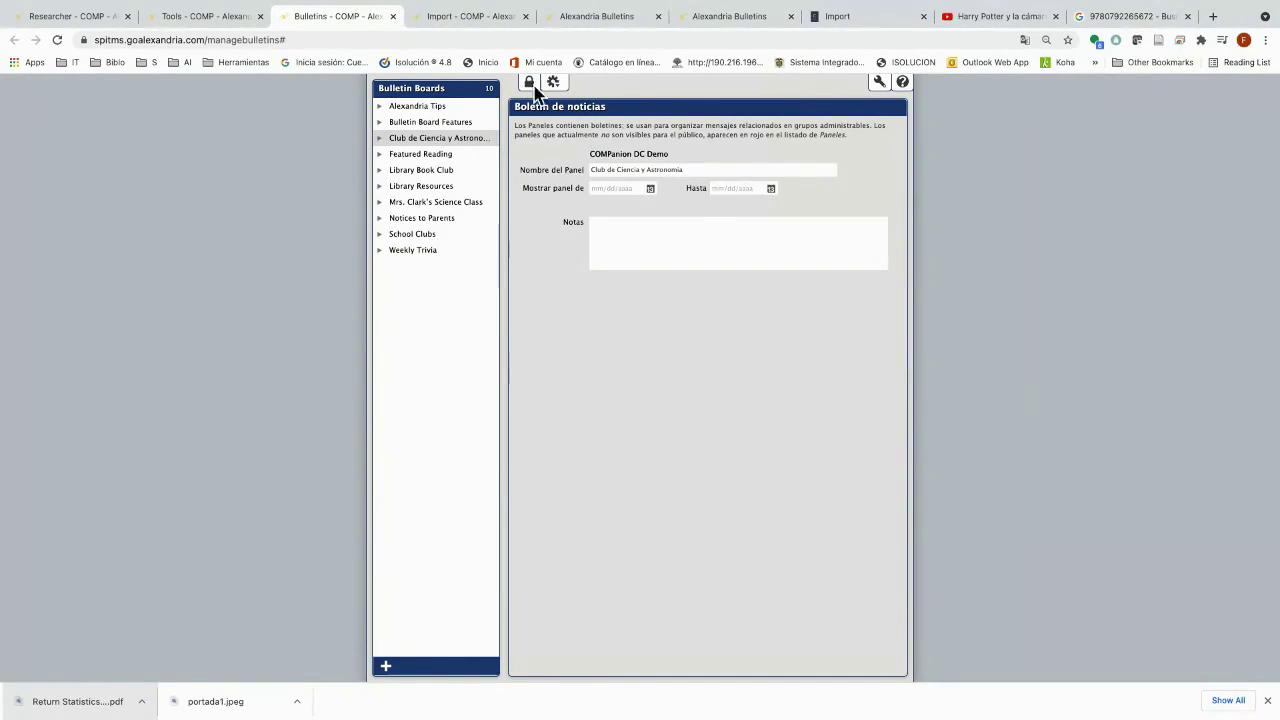
left_click(606, 168)
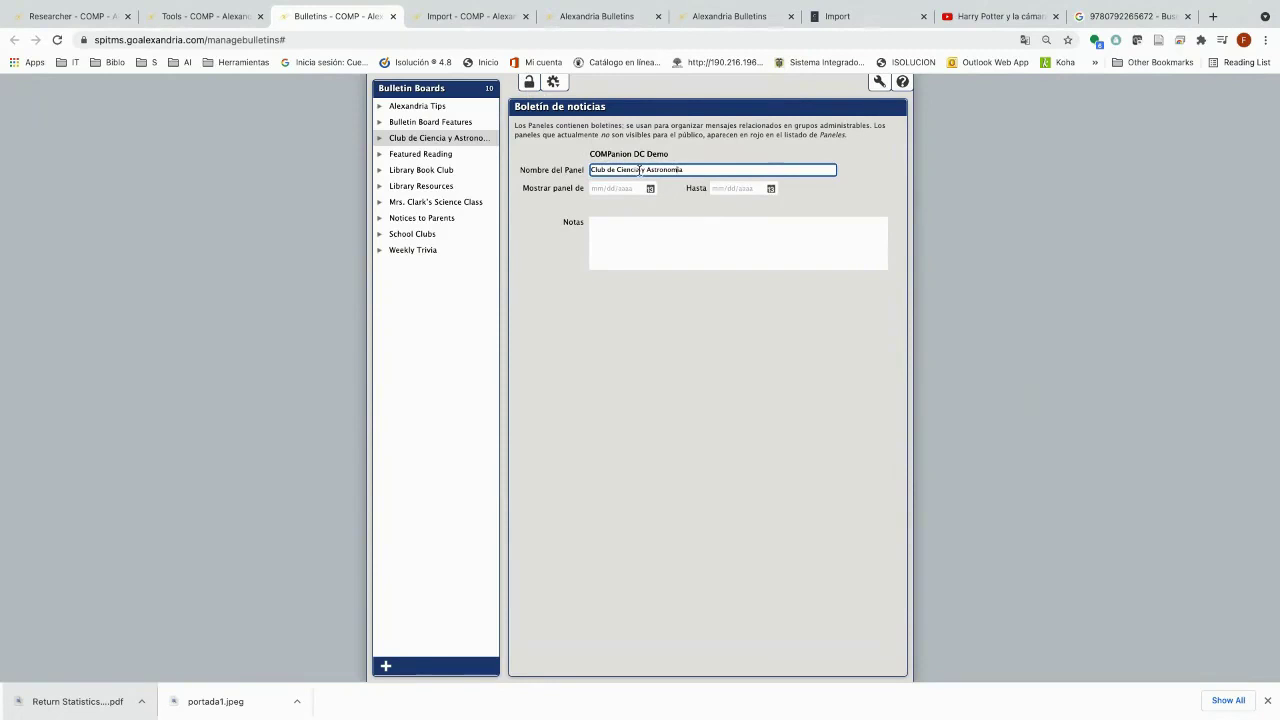
Rename the board 'Club de Ciencia y la tierra', add note 'Hola este es el espacio...', save.
left_click_drag(641, 170, 760, 183)
key("BackSpace")
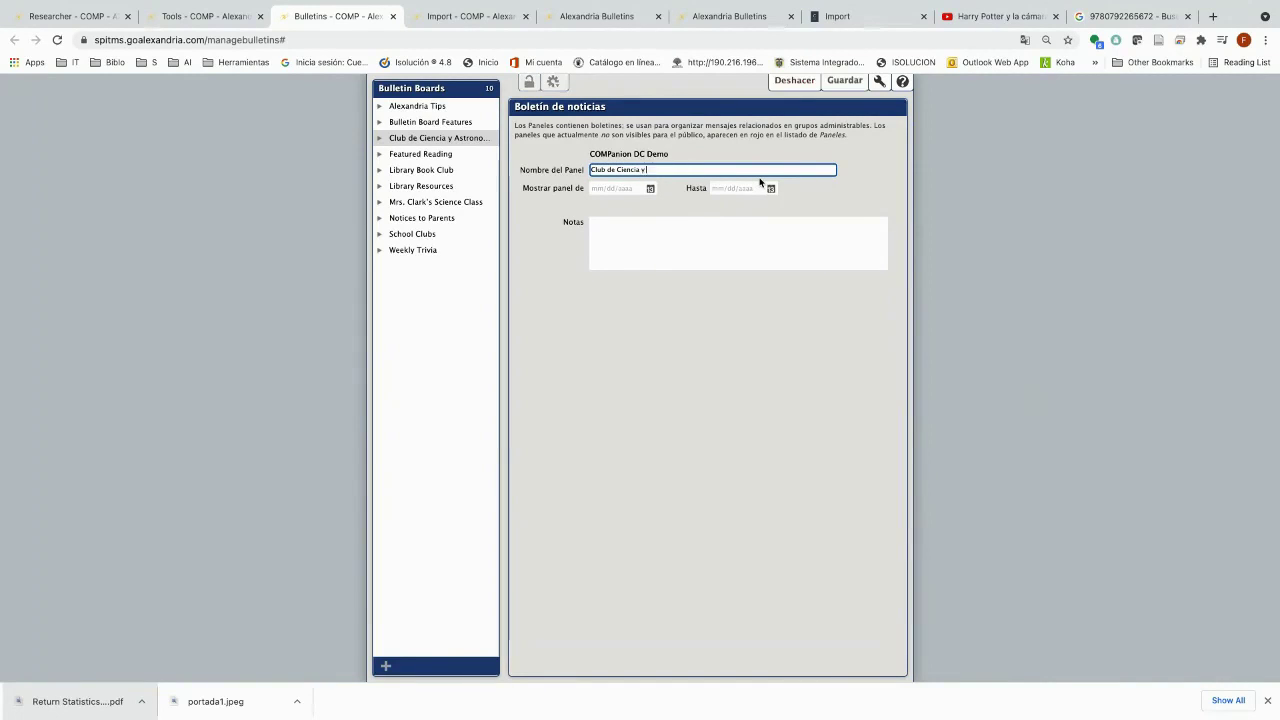
type("la tierra")
left_click(632, 233)
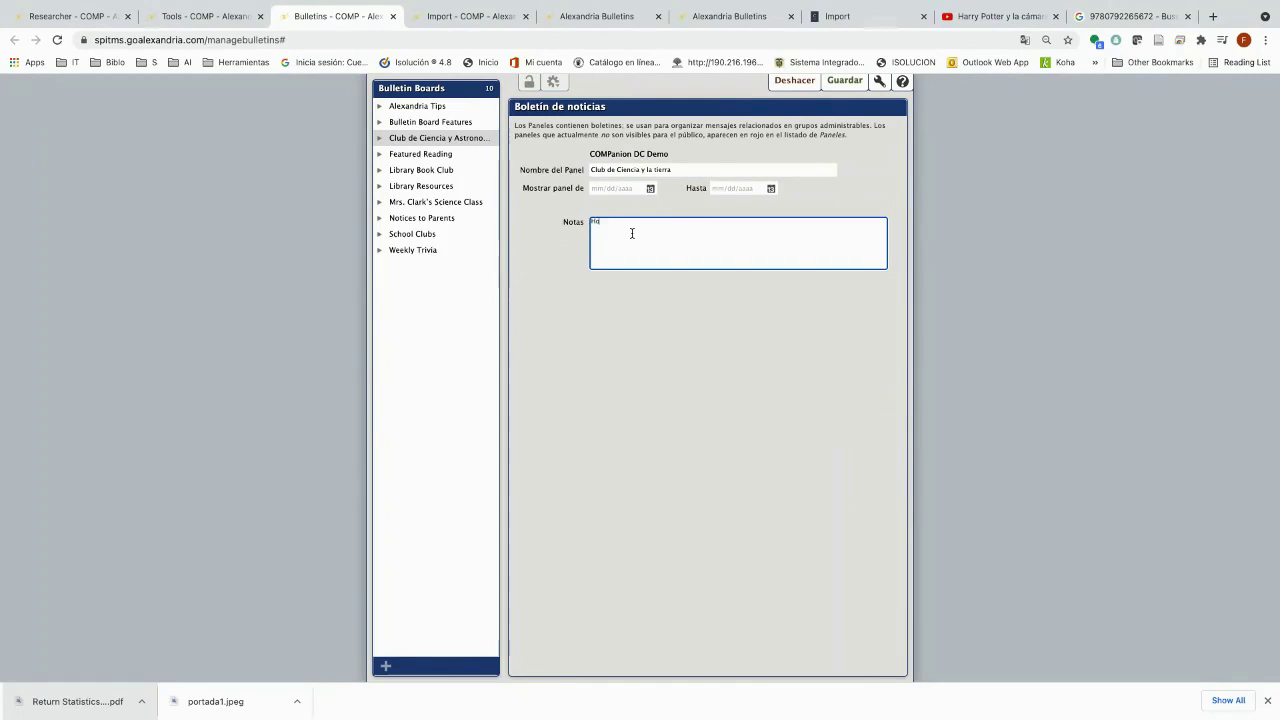
type("Hola este es el e")
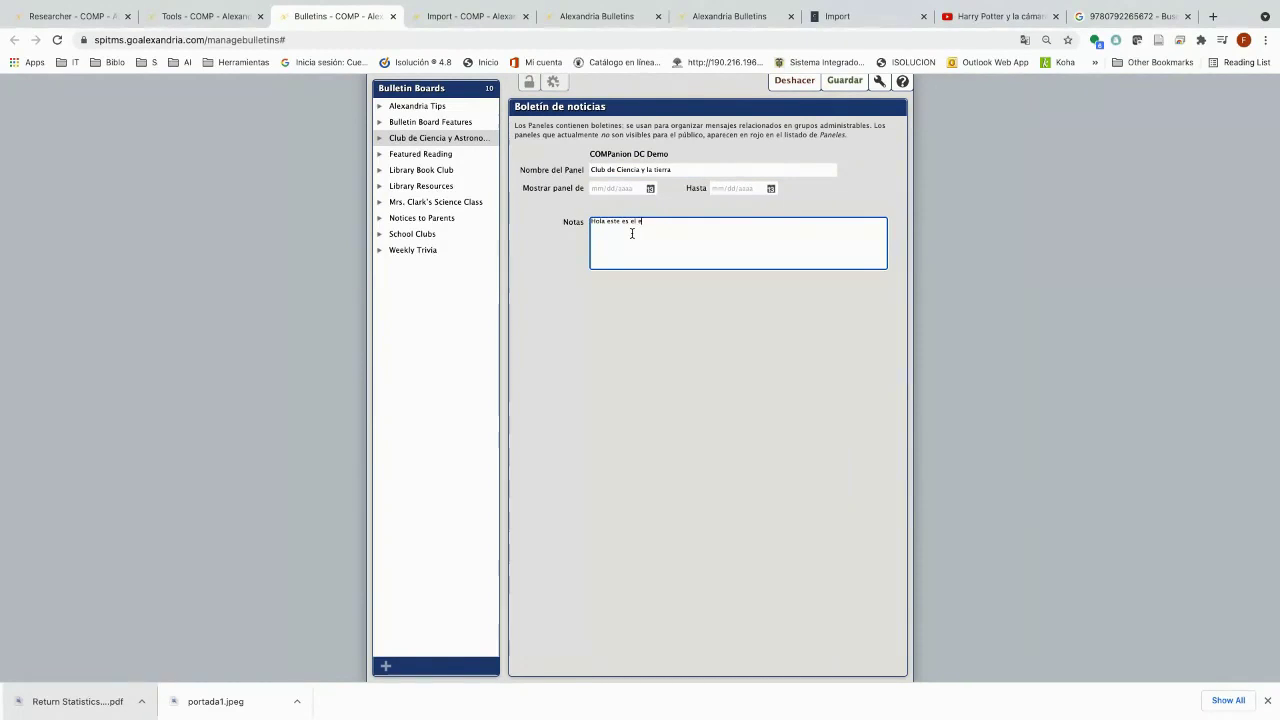
type("spacio...")
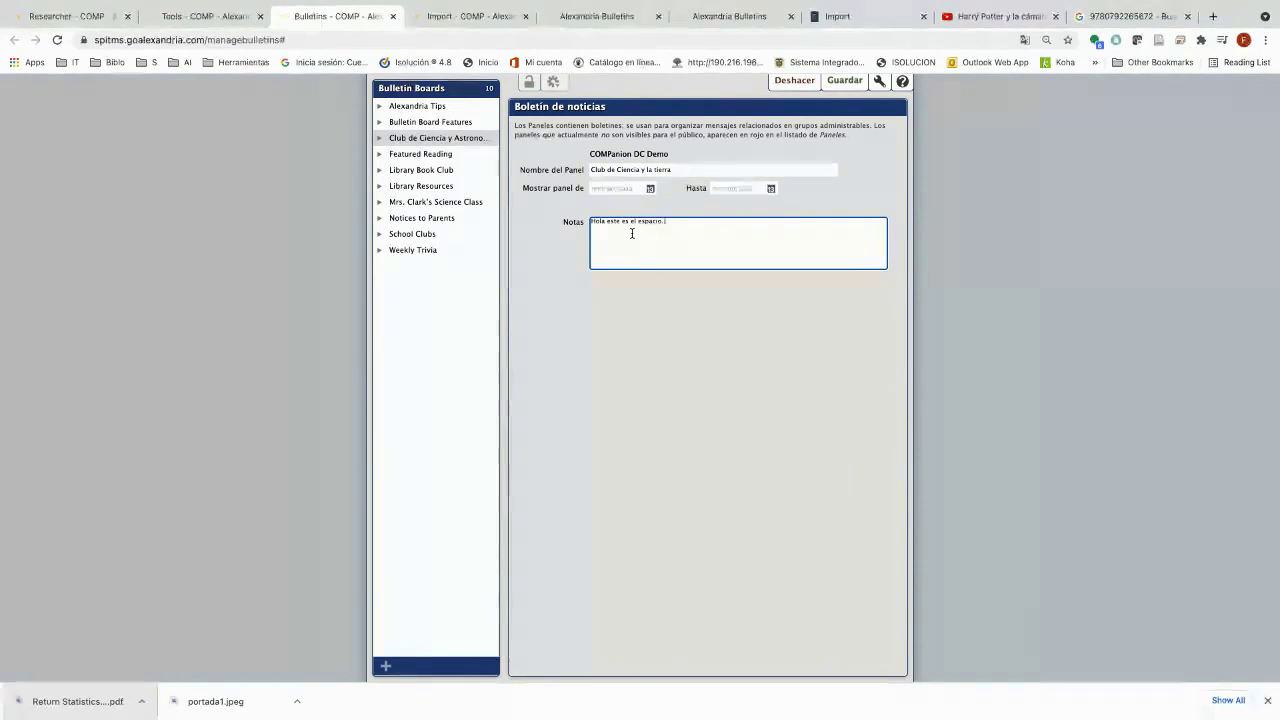
left_click(845, 81)
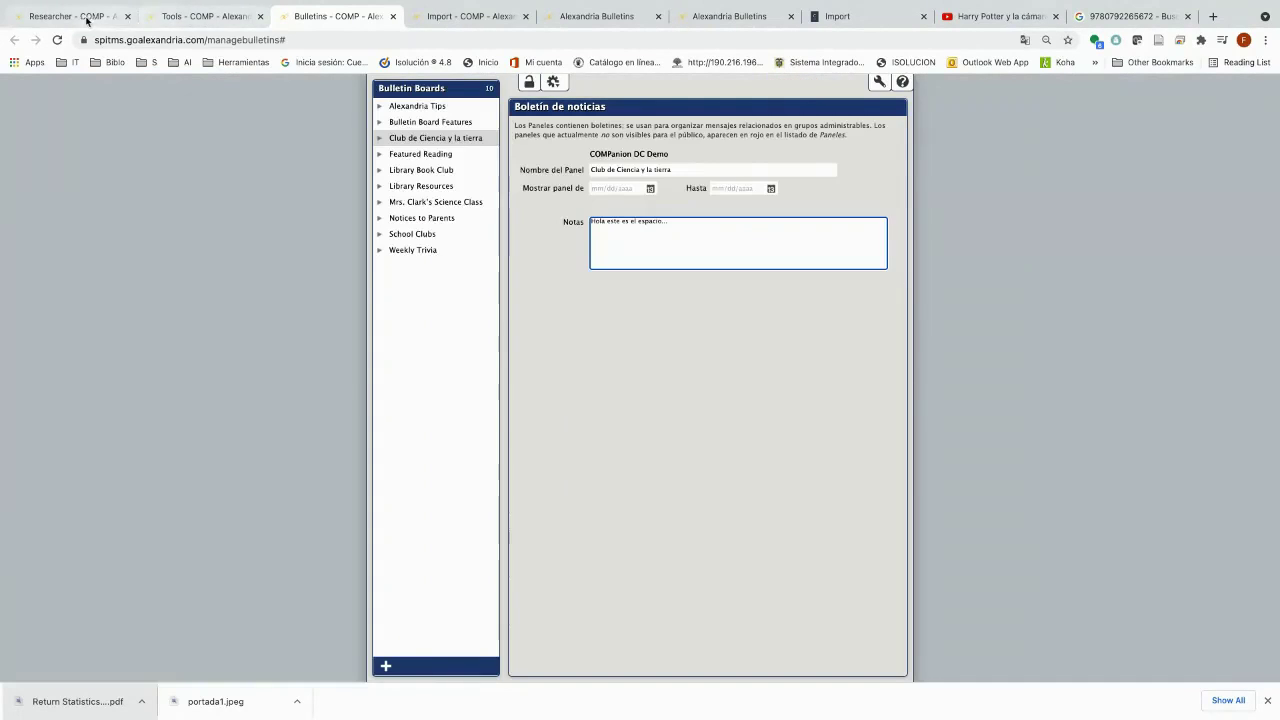
left_click(86, 16)
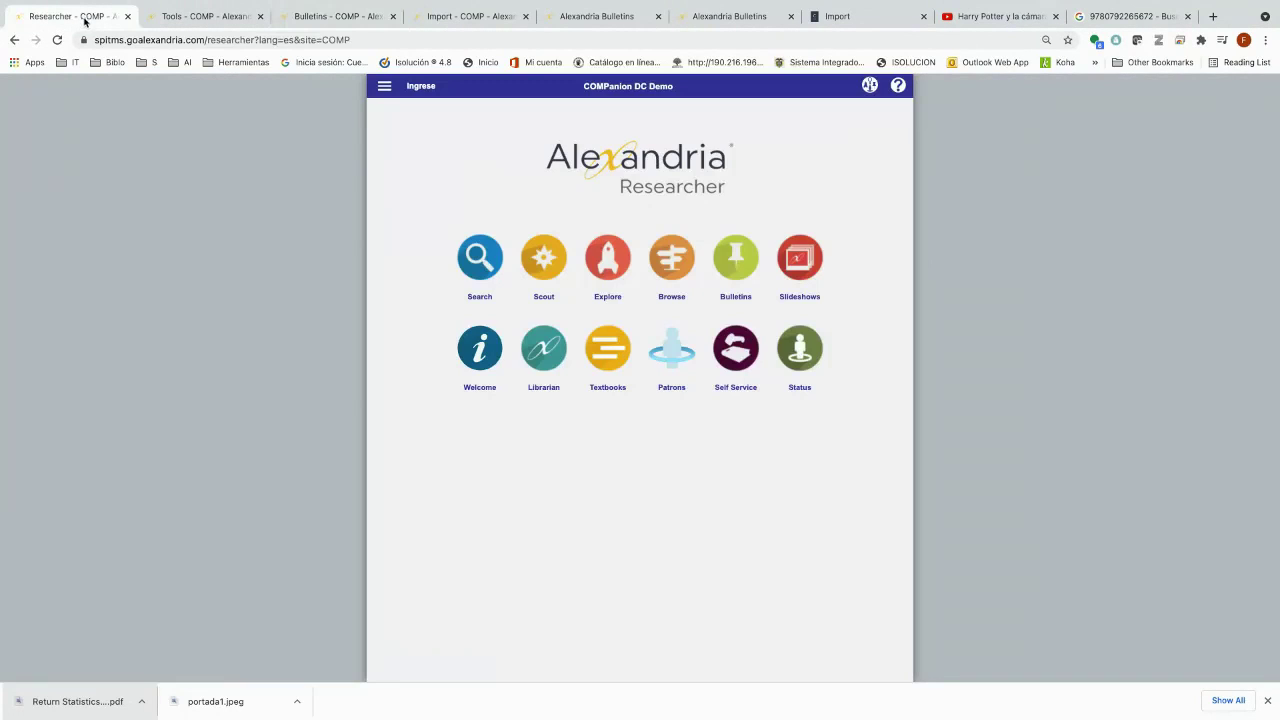